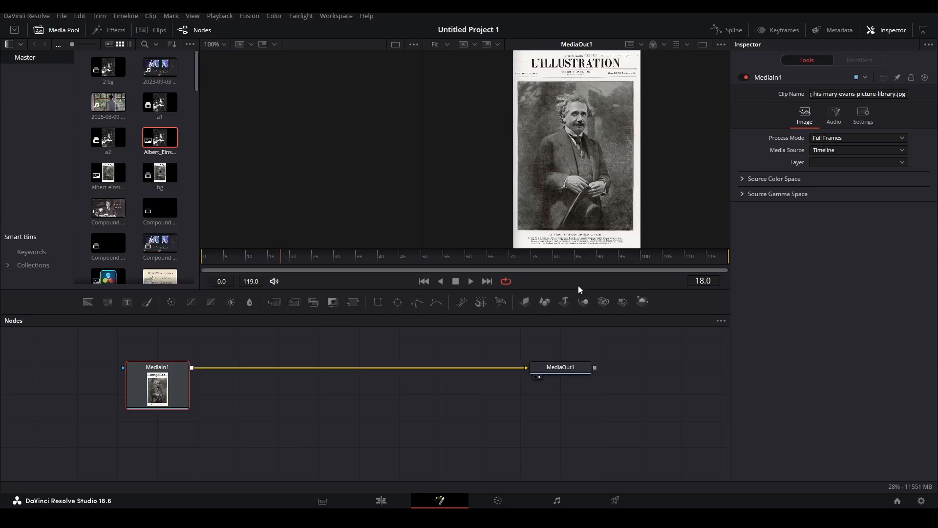
Enlarge to a single viewer and start the polygon outline along Einstein's shoulder.
{"action": "left_click_drag", "start_coordinate": [580, 290], "coordinate": [577, 366]}
{"action": "left_click", "coordinate": [703, 45]}
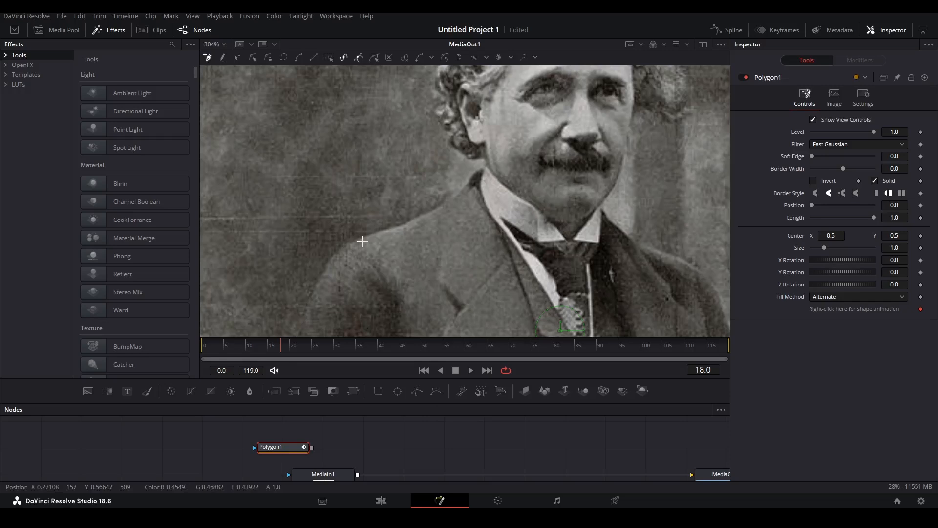
{"action": "left_click", "coordinate": [350, 242]}
{"action": "left_click", "coordinate": [427, 204]}
{"action": "left_click_drag", "start_coordinate": [427, 204], "coordinate": [416, 228]}
Shape the outline along the collar, neck and hair edges, then return to the Edit page.
{"action": "scroll", "coordinate": [465, 193], "scroll_direction": "up", "scroll_amount": 2}
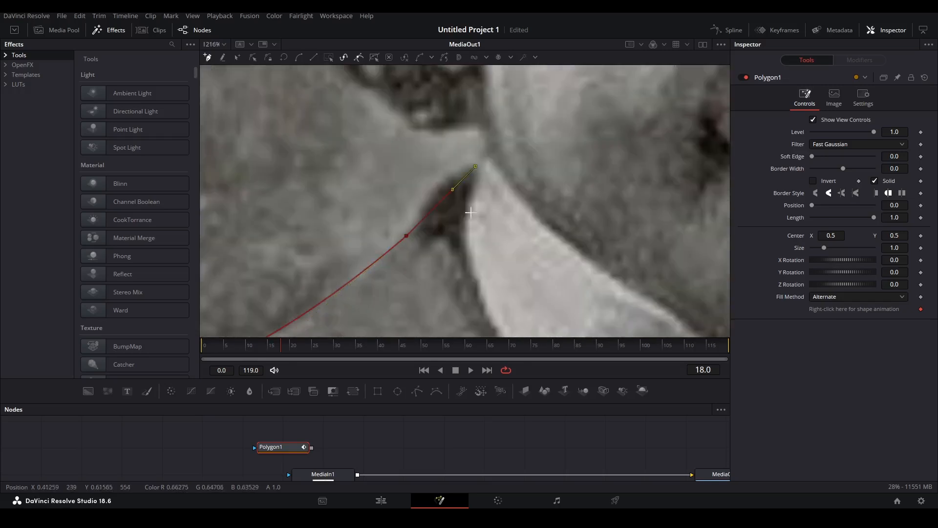
{"action": "scroll", "coordinate": [405, 241], "scroll_direction": "down", "scroll_amount": 1}
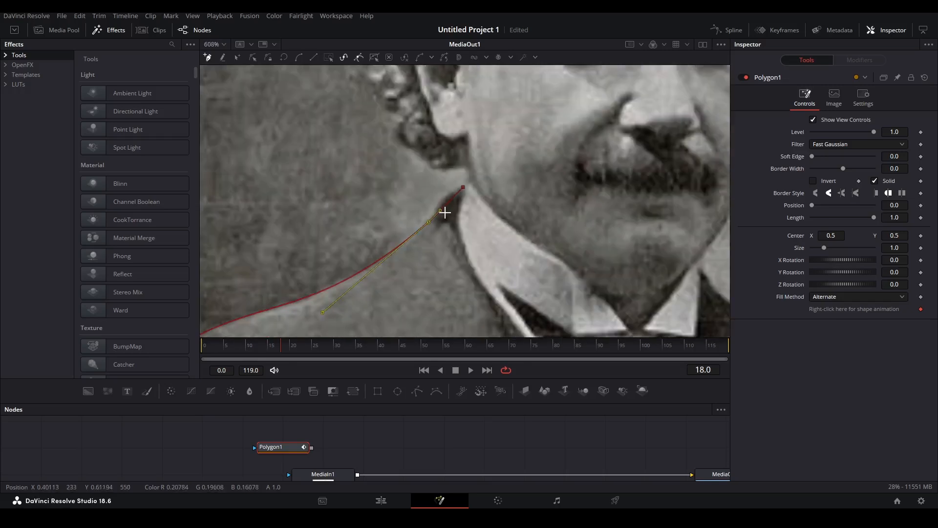
{"action": "mouse_move", "coordinate": [440, 212]}
{"action": "left_mouse_down"}
{"action": "mouse_move", "coordinate": [420, 201]}
{"action": "mouse_move", "coordinate": [453, 224]}
{"action": "left_mouse_up"}
{"action": "scroll", "coordinate": [350, 251], "scroll_direction": "down", "scroll_amount": 1}
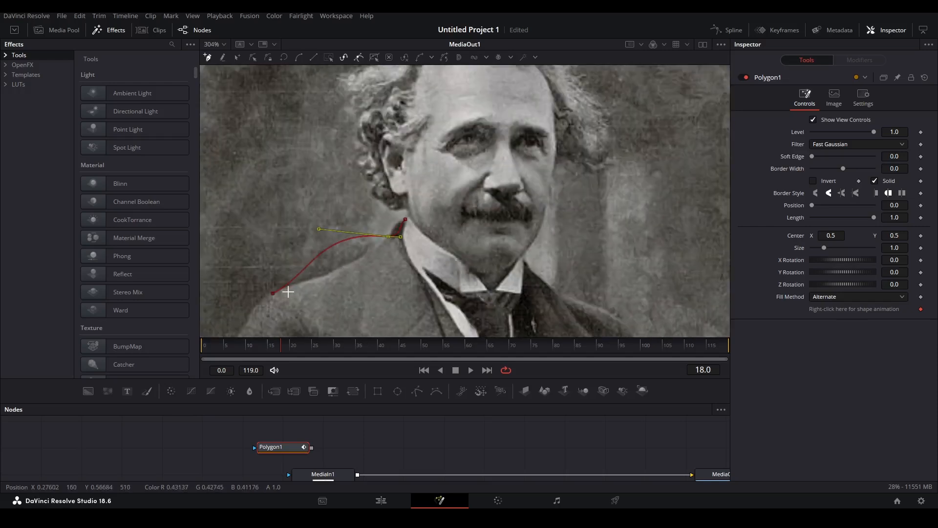
{"action": "left_click_drag", "start_coordinate": [393, 236], "coordinate": [408, 244]}
{"action": "scroll", "coordinate": [402, 222], "scroll_direction": "up", "scroll_amount": 2}
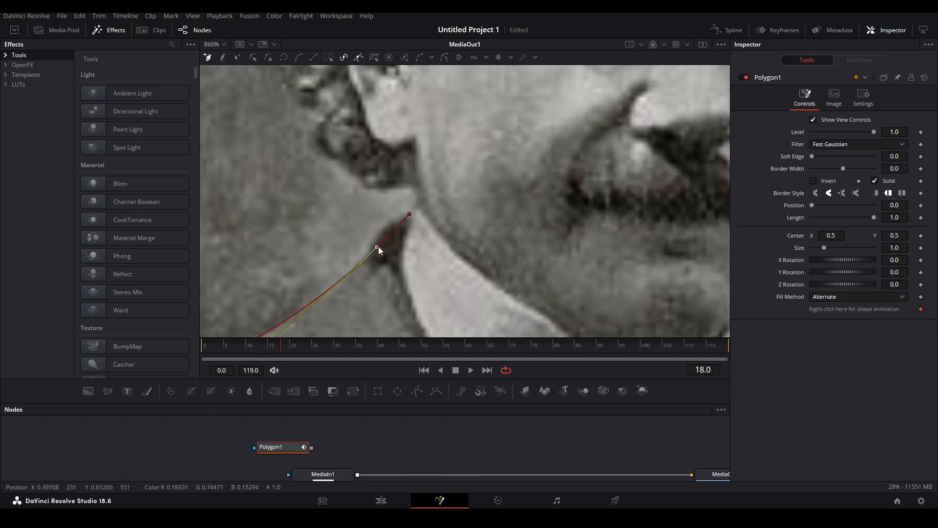
{"action": "left_click_drag", "start_coordinate": [379, 248], "coordinate": [392, 216]}
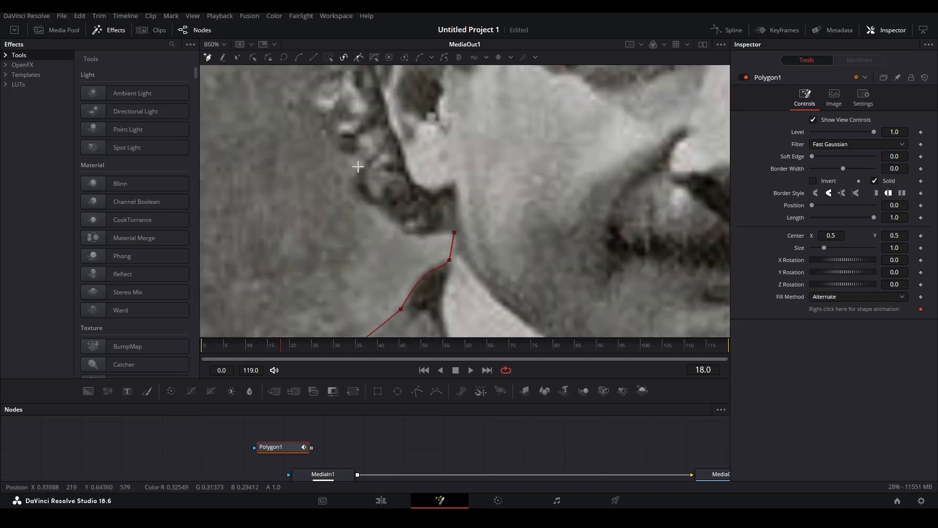
{"action": "left_click_drag", "start_coordinate": [362, 220], "coordinate": [365, 225]}
{"action": "left_click_drag", "start_coordinate": [454, 233], "coordinate": [417, 220]}
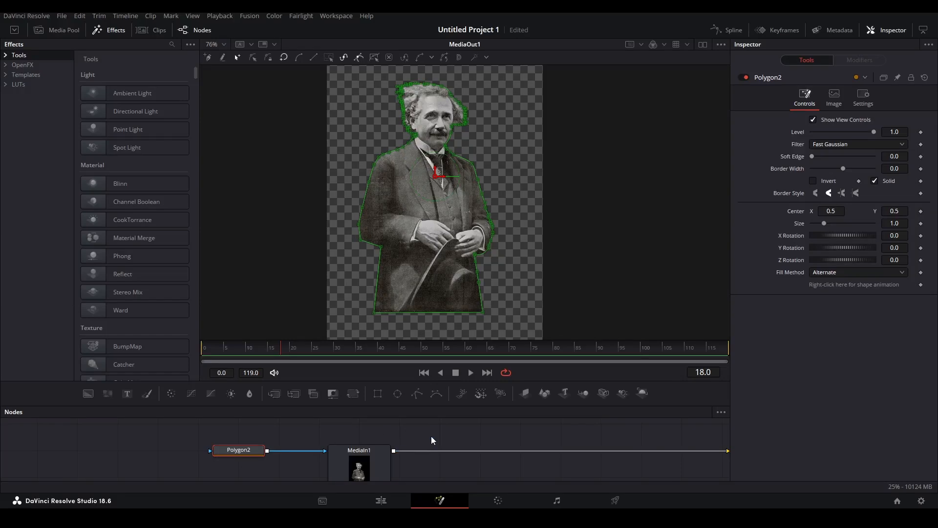
{"action": "left_click", "coordinate": [390, 501]}
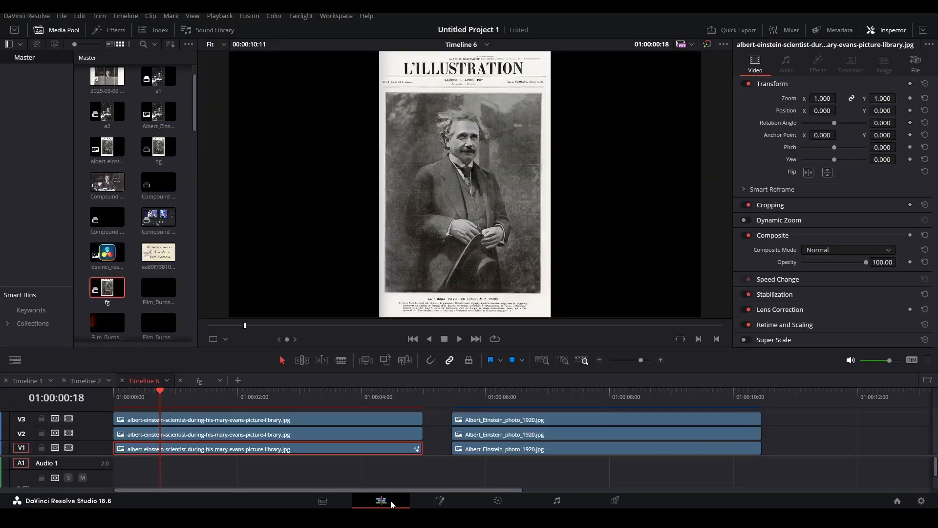
Disable the bottom cover clip and open the middle cover clip in Fusion.
{"action": "key", "text": "d"}
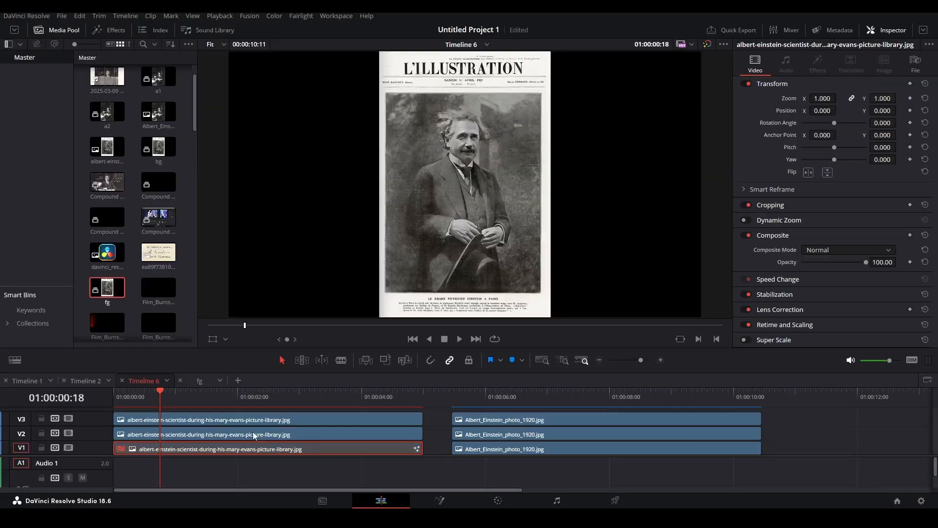
{"action": "left_click", "coordinate": [254, 435]}
{"action": "key", "text": "shift+5"}
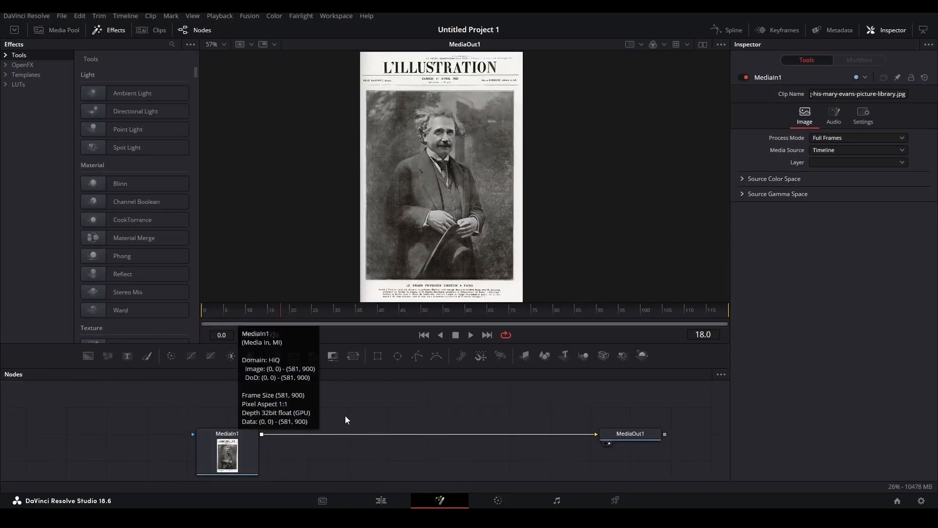
Add an inverted Luma Keyer after MediaIn1, lower its High threshold, and route it into Background1.
{"action": "left_click", "coordinate": [242, 437]}
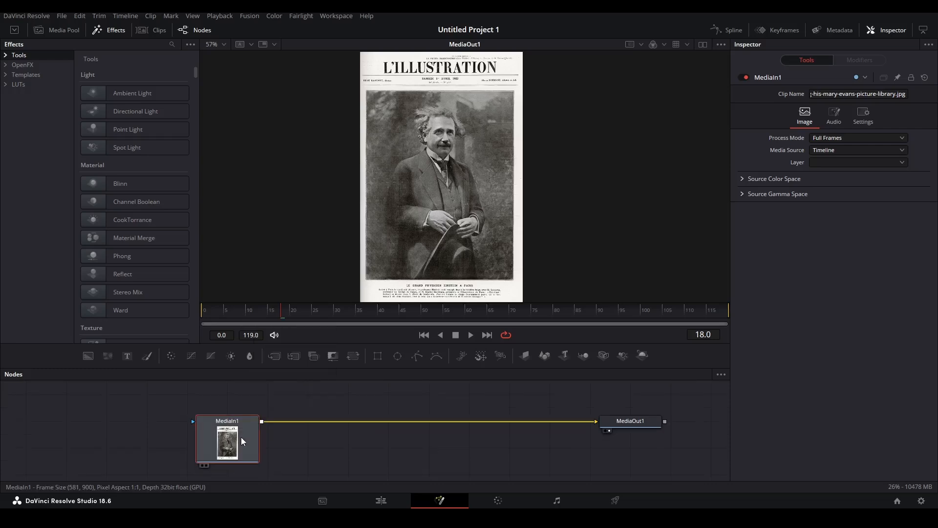
{"action": "key", "text": "shift+space"}
{"action": "type", "text": "luma"}
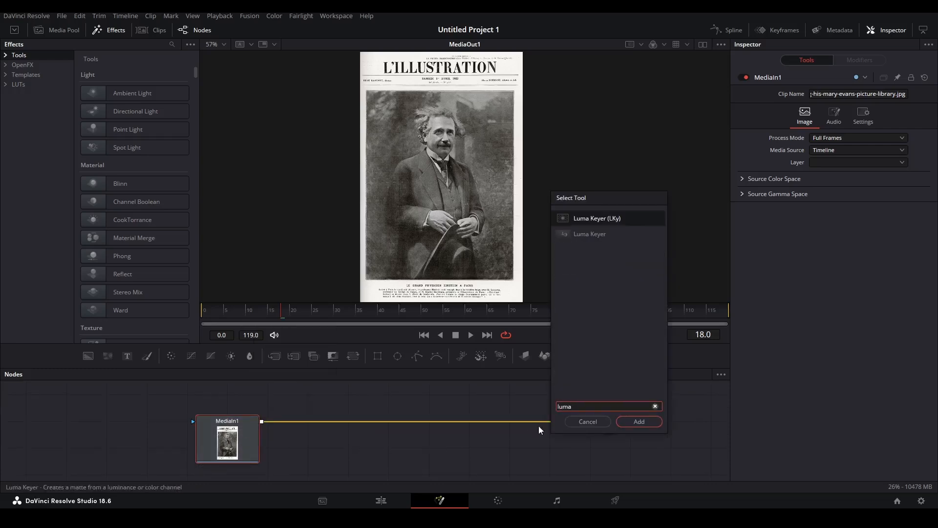
{"action": "left_click", "coordinate": [627, 420]}
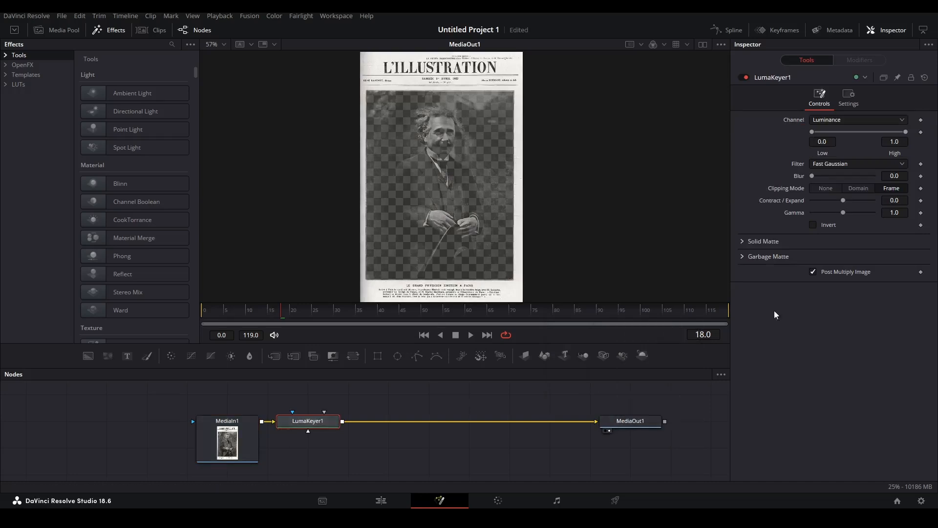
{"action": "left_click", "coordinate": [810, 225]}
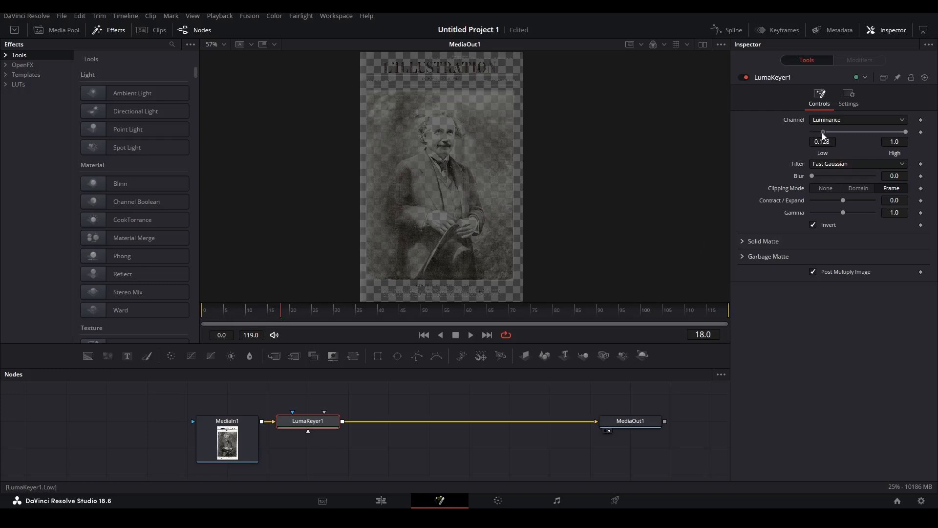
{"action": "left_click_drag", "start_coordinate": [906, 132], "coordinate": [885, 134]}
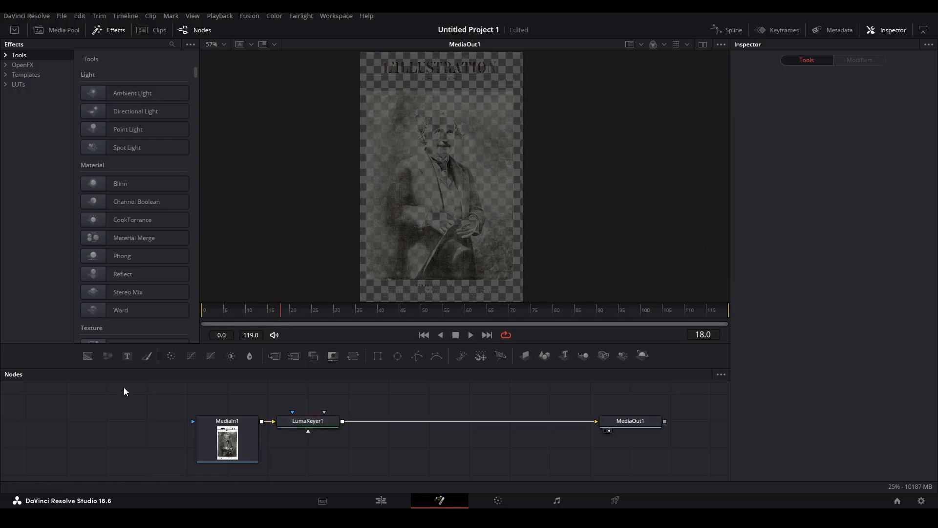
{"action": "left_click_drag", "start_coordinate": [88, 356], "coordinate": [534, 443]}
{"action": "left_click_drag", "start_coordinate": [581, 395], "coordinate": [618, 399]}
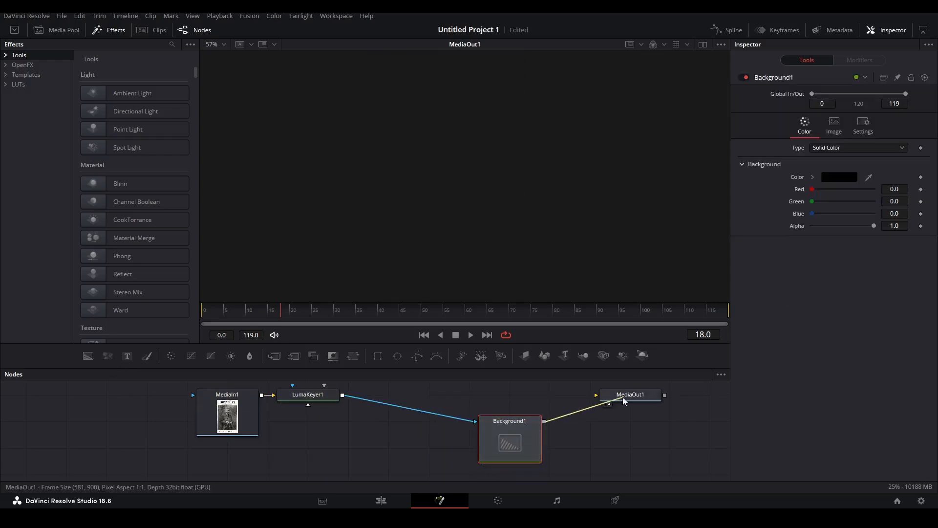
Raise LumaKeyer1's Low threshold toward 0.661 to darken the photo area.
{"action": "left_click_drag", "start_coordinate": [493, 433], "coordinate": [494, 406]}
{"action": "scroll", "coordinate": [487, 244], "scroll_direction": "up", "scroll_amount": 5}
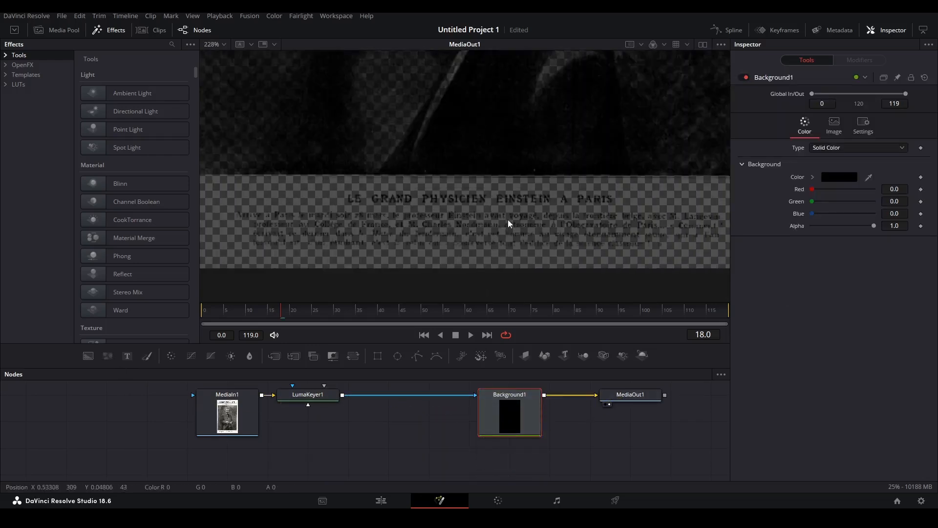
{"action": "left_click", "coordinate": [308, 394]}
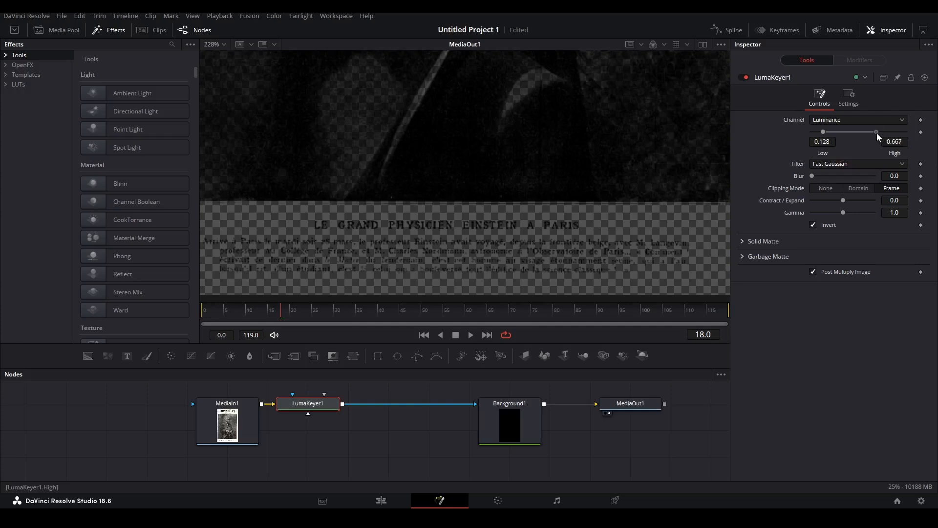
{"action": "left_click_drag", "start_coordinate": [837, 131], "coordinate": [848, 133]}
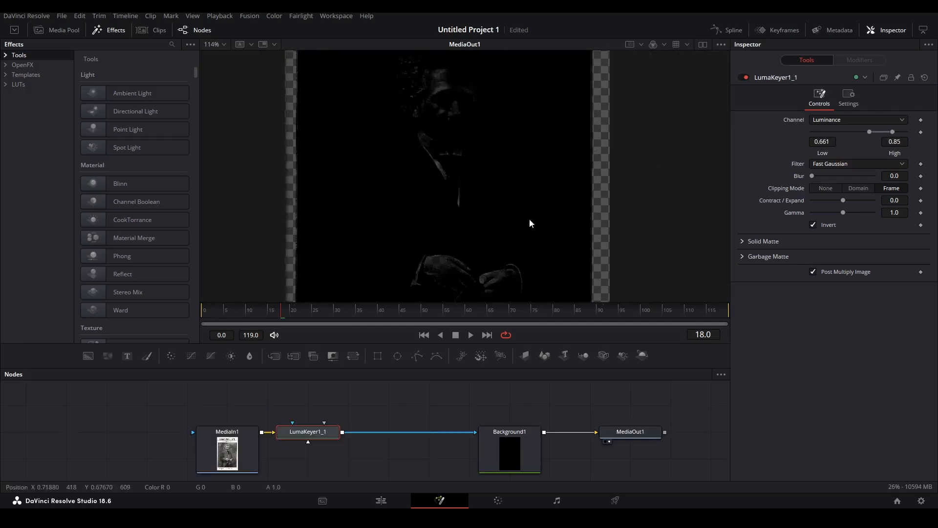
{"action": "scroll", "coordinate": [480, 207], "scroll_direction": "down", "scroll_amount": 1}
{"action": "left_click_drag", "start_coordinate": [498, 235], "coordinate": [465, 111]}
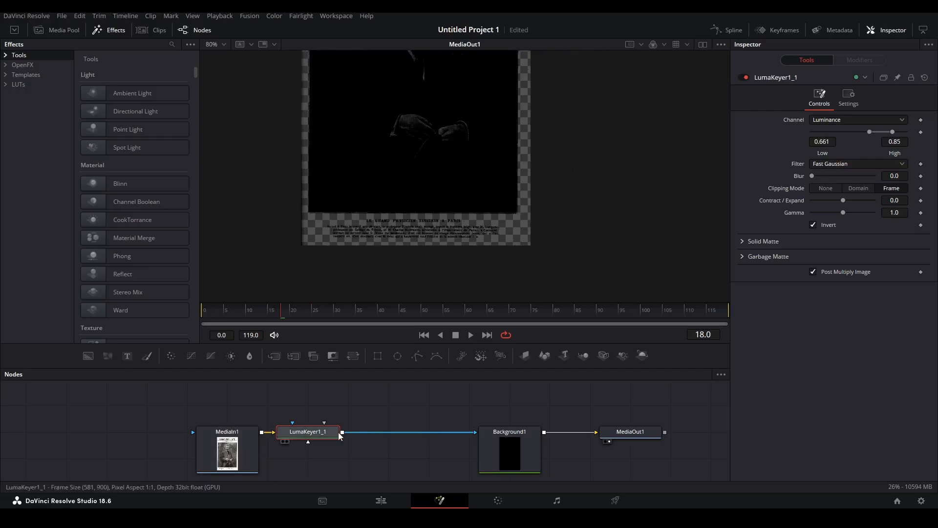
Add an inverted Polygon mask to MediaIn1 enclosing the photo area.
{"action": "left_click", "coordinate": [215, 432]}
{"action": "left_click_drag", "start_coordinate": [423, 359], "coordinate": [147, 418]}
{"action": "key", "text": "Delete"}
{"action": "left_click_drag", "start_coordinate": [435, 135], "coordinate": [436, 188]}
{"action": "left_click_drag", "start_coordinate": [416, 357], "coordinate": [193, 421]}
{"action": "left_click", "coordinate": [812, 181]}
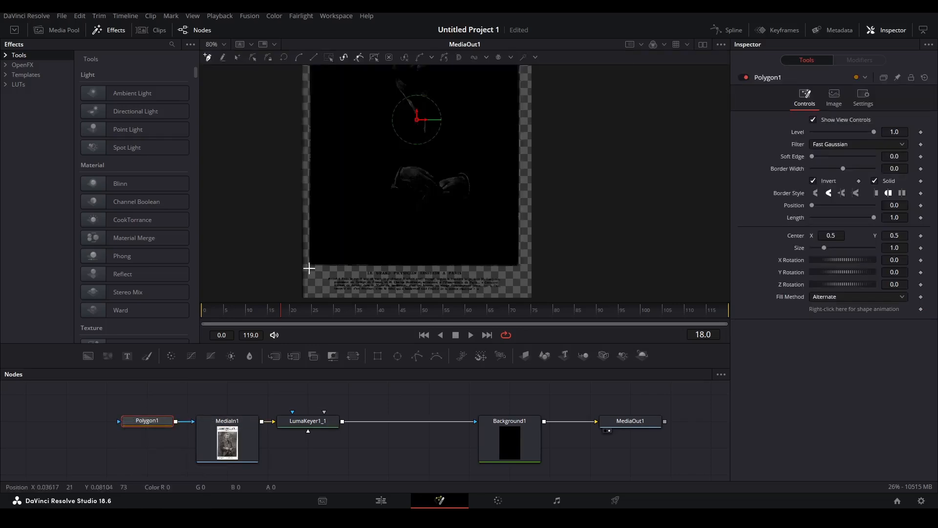
{"action": "left_click", "coordinate": [523, 255]}
{"action": "scroll", "coordinate": [523, 249], "scroll_direction": "up", "scroll_amount": 3}
{"action": "left_click", "coordinate": [525, 198]}
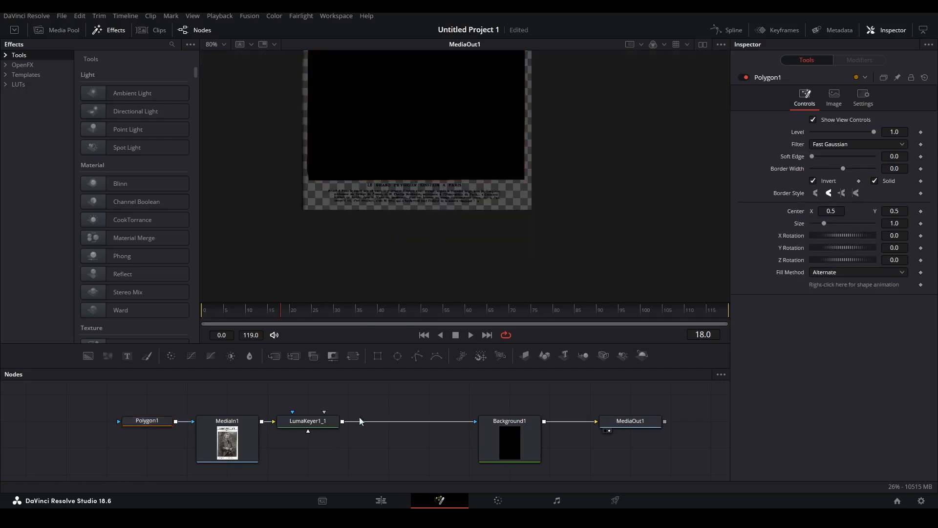
{"action": "scroll", "coordinate": [405, 303], "scroll_direction": "up", "scroll_amount": 3}
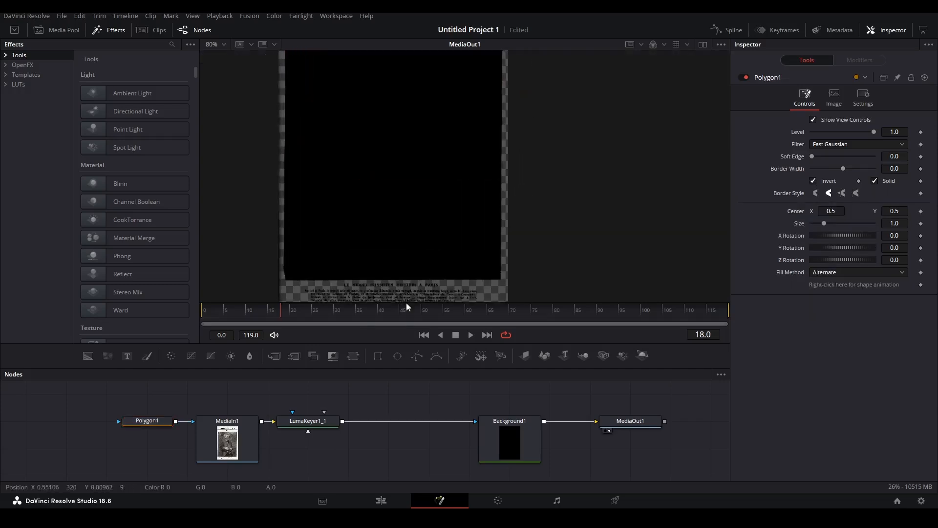
{"action": "scroll", "coordinate": [381, 220], "scroll_direction": "down", "scroll_amount": 2}
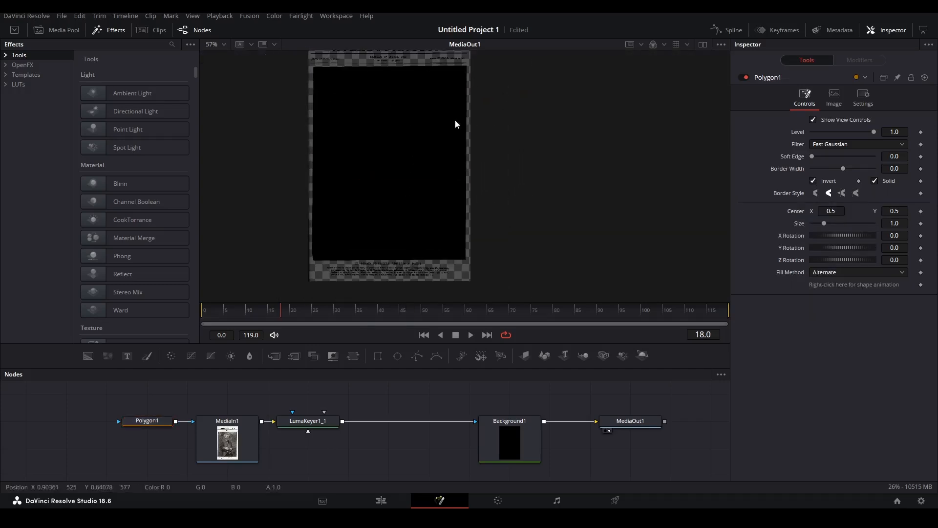
{"action": "left_click_drag", "start_coordinate": [380, 172], "coordinate": [405, 189]}
Merge a white Background2 with MediaIn1 via Merge1 into the luma keyer, then return to Edit.
{"action": "left_click_drag", "start_coordinate": [307, 421], "coordinate": [389, 421]}
{"action": "left_click_drag", "start_coordinate": [88, 355], "coordinate": [308, 450]}
{"action": "left_click_drag", "start_coordinate": [351, 395], "coordinate": [343, 421]}
{"action": "left_click_drag", "start_coordinate": [442, 448], "coordinate": [524, 400]}
{"action": "left_click_drag", "start_coordinate": [414, 446], "coordinate": [374, 388]}
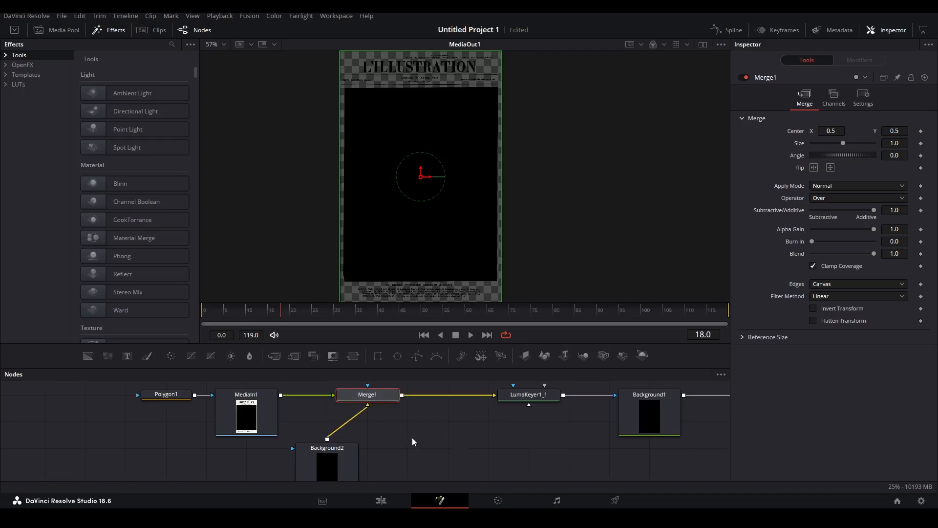
{"action": "left_click", "coordinate": [332, 454]}
{"action": "left_click", "coordinate": [839, 177]}
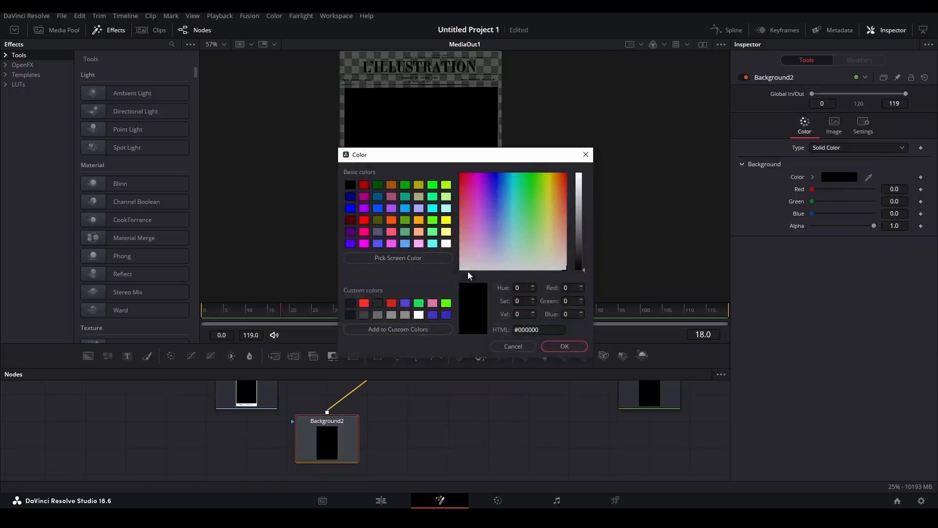
{"action": "left_click", "coordinate": [418, 315]}
{"action": "left_click", "coordinate": [563, 346]}
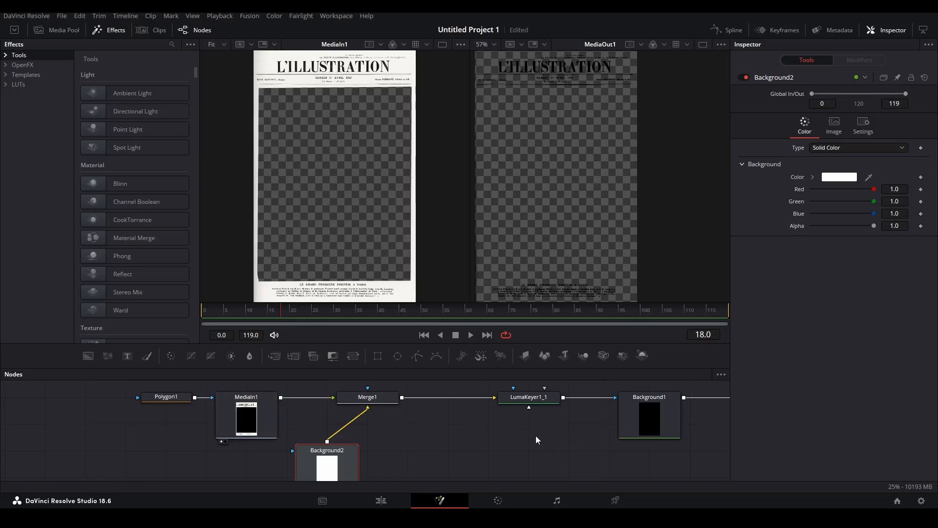
{"action": "left_click", "coordinate": [536, 436]}
{"action": "left_click_drag", "start_coordinate": [390, 405], "coordinate": [360, 194]}
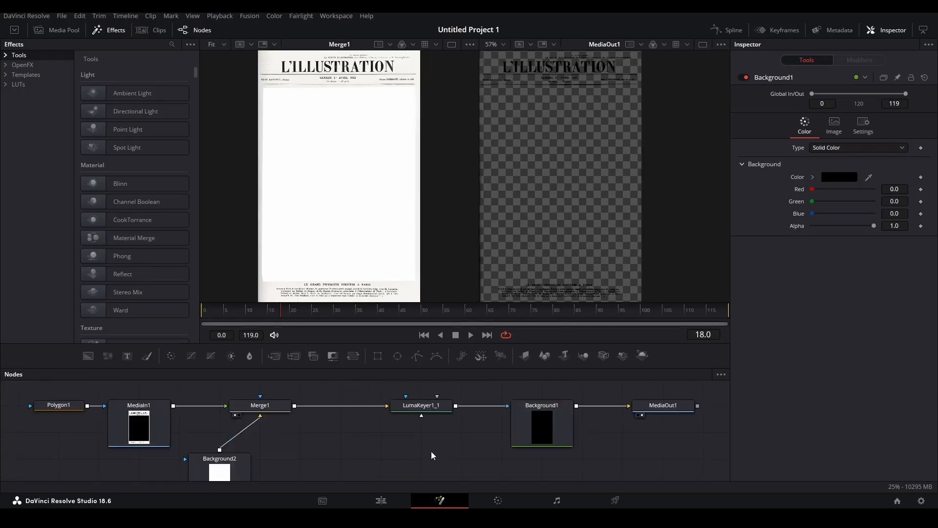
{"action": "left_click", "coordinate": [381, 500]}
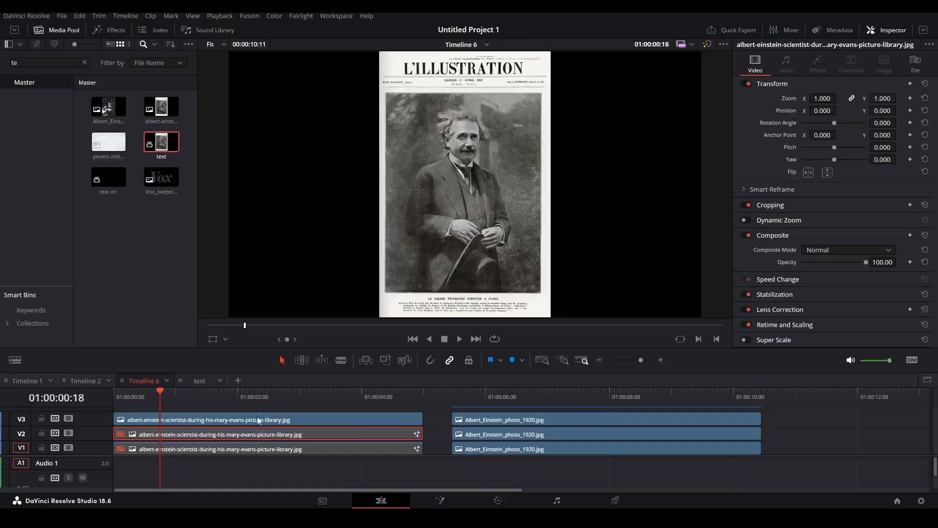
Open the top cover clip in Fusion and add a Polygon mask to MediaIn1.
{"action": "left_click", "coordinate": [259, 420]}
{"action": "key", "text": "shift+5"}
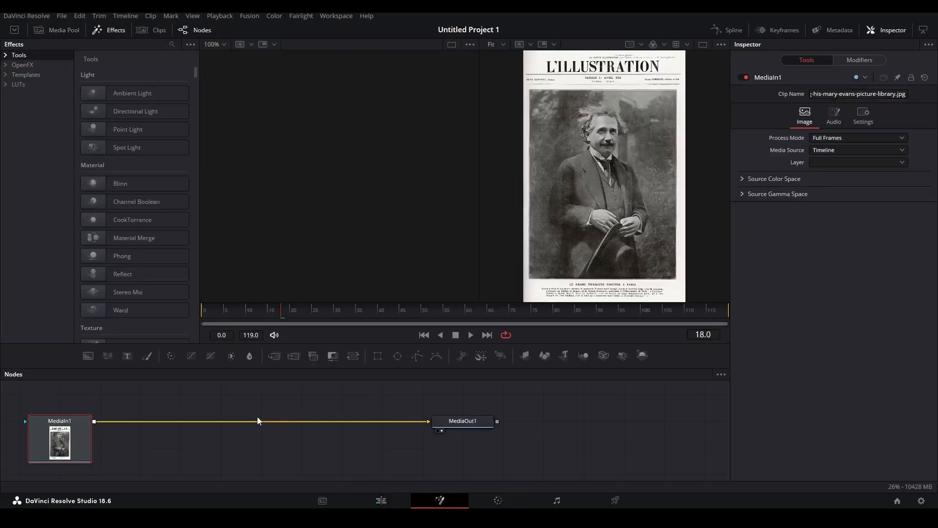
{"action": "left_click", "coordinate": [703, 44]}
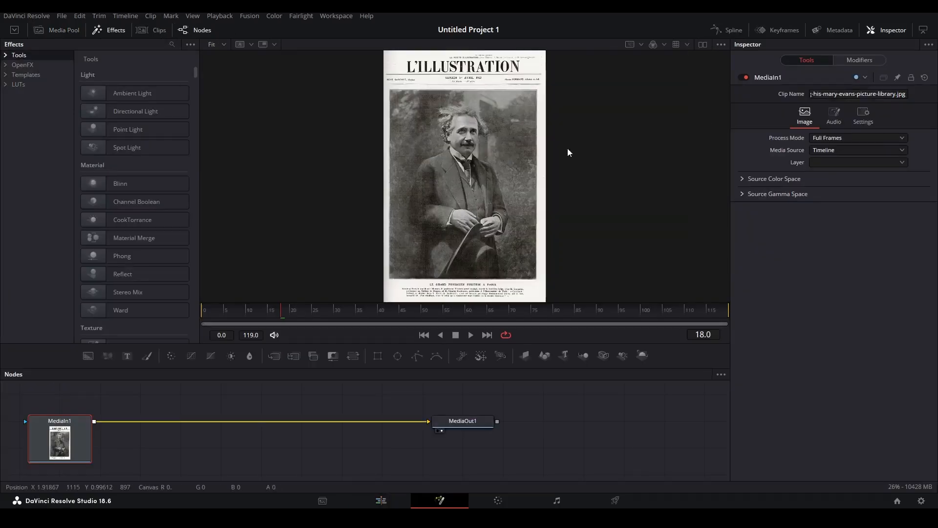
{"action": "scroll", "coordinate": [437, 155], "scroll_direction": "up", "scroll_amount": 2}
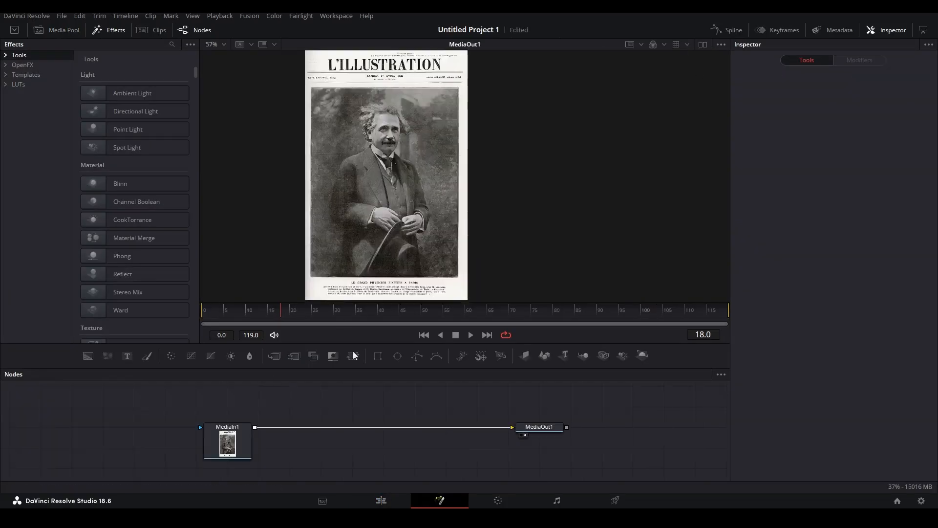
{"action": "left_click_drag", "start_coordinate": [417, 355], "coordinate": [171, 415]}
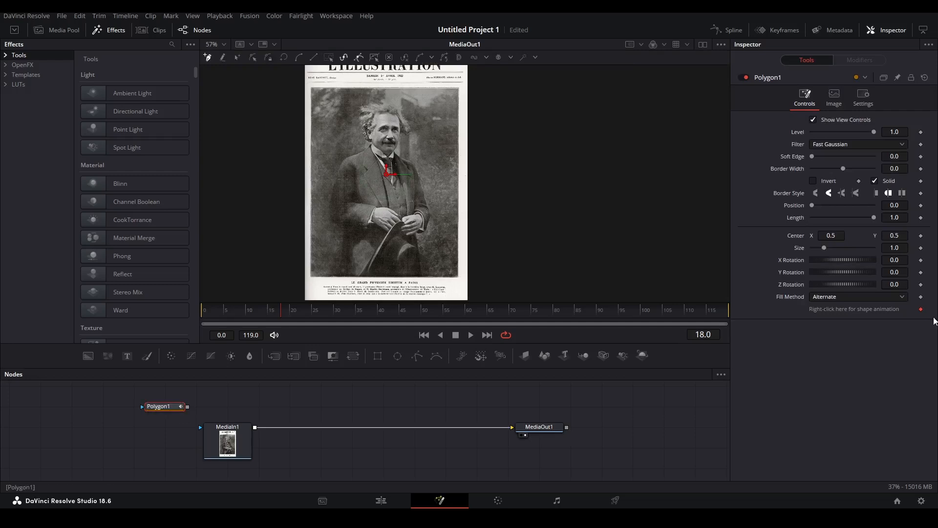
{"action": "scroll", "coordinate": [469, 263], "scroll_direction": "up", "scroll_amount": 4}
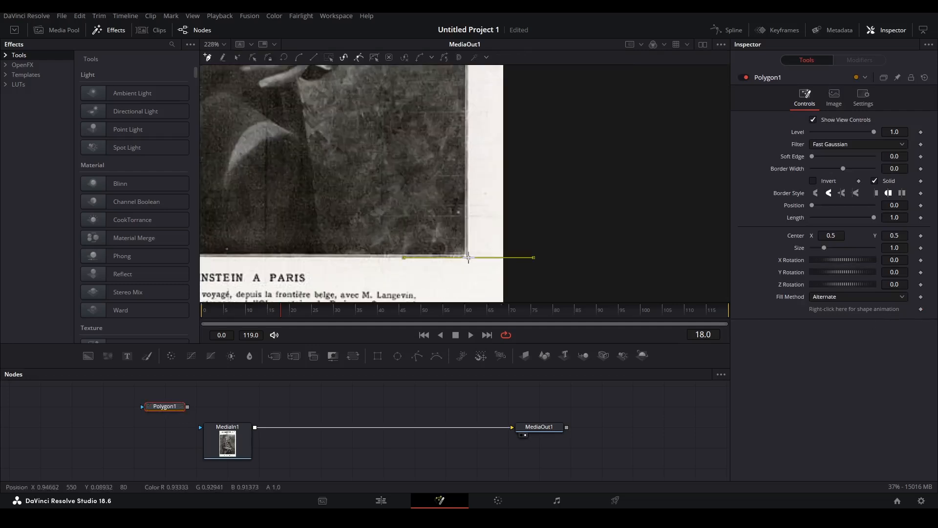
{"action": "scroll", "coordinate": [469, 263], "scroll_direction": "down", "scroll_amount": 4}
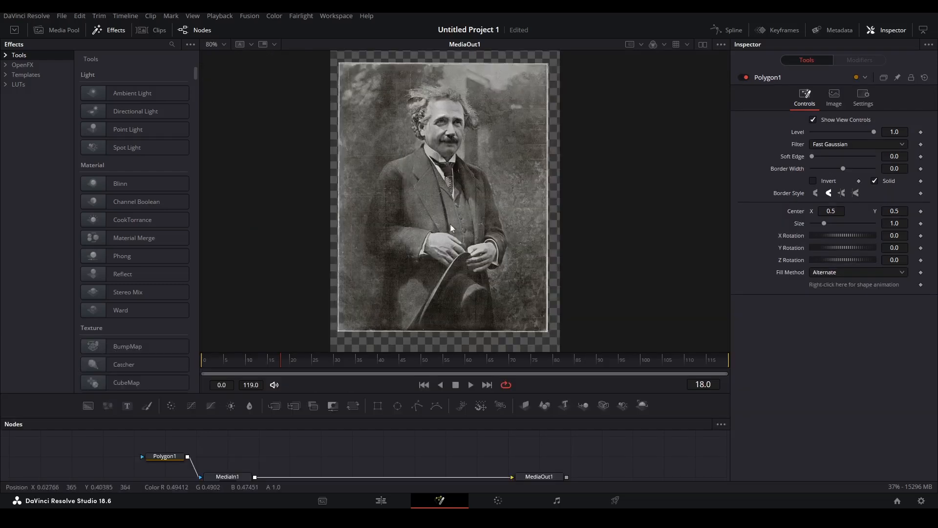
Start saving the viewer image, browse the file types, then cancel.
{"action": "right_click", "coordinate": [478, 235]}
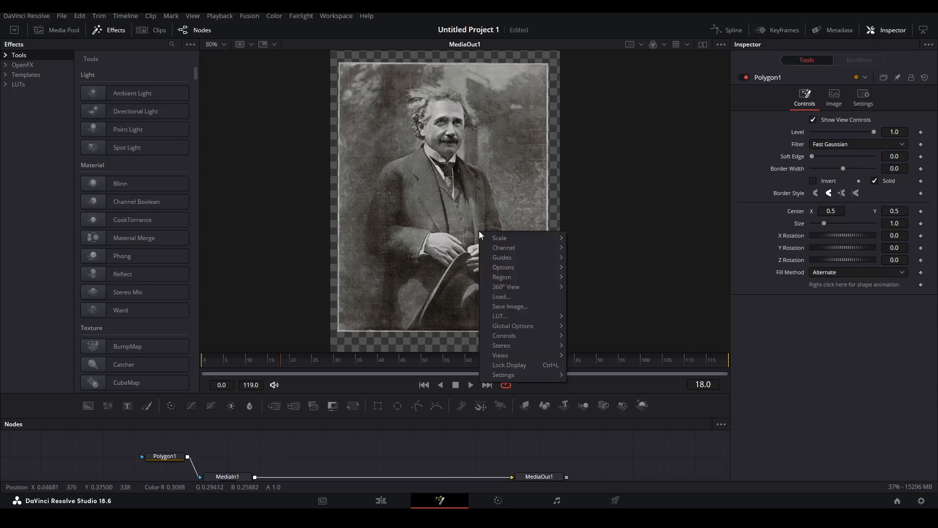
{"action": "left_click", "coordinate": [522, 308]}
{"action": "left_click", "coordinate": [443, 383]}
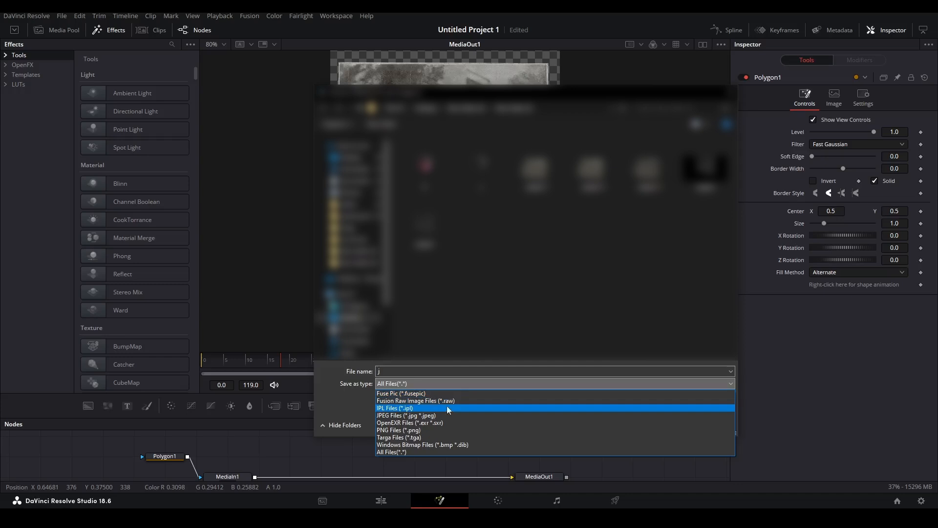
{"action": "left_click", "coordinate": [733, 94]}
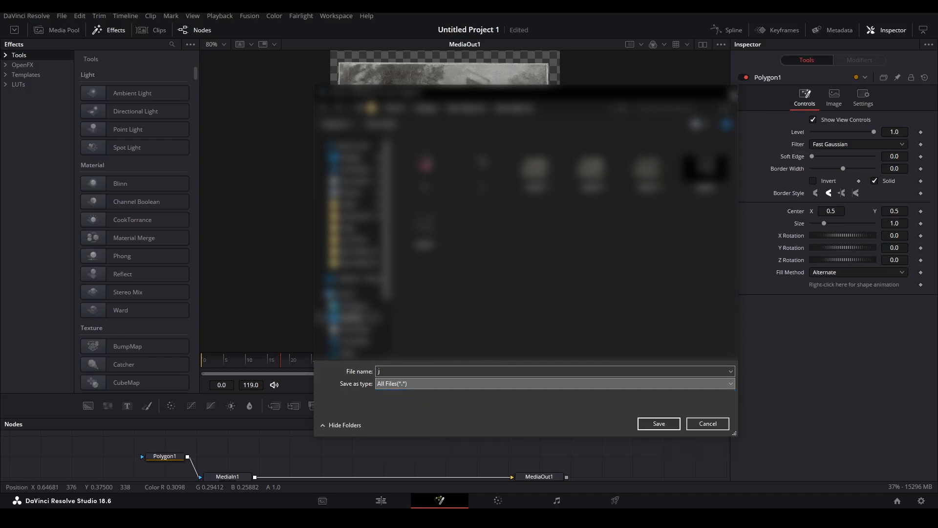
{"action": "left_click", "coordinate": [733, 95]}
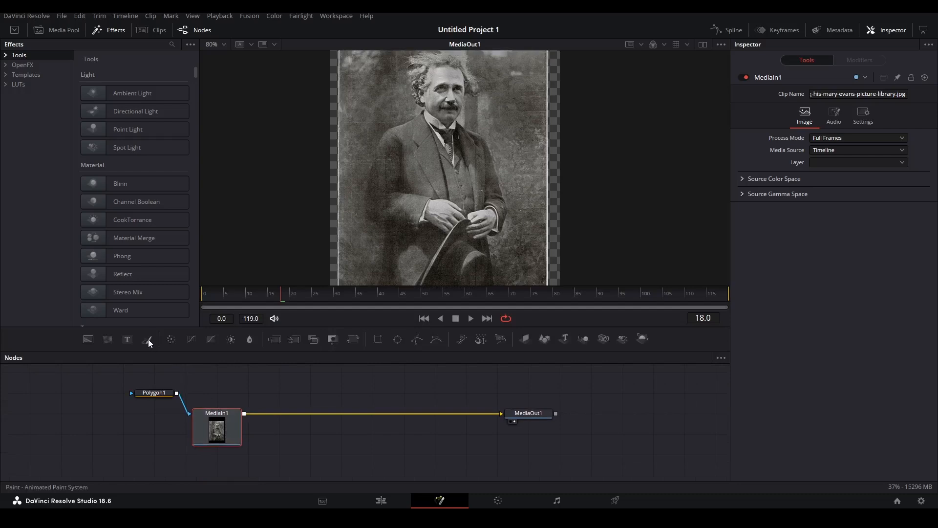
Add a Paint node after MediaIn1 in Stroke, Clone mode and set a background clone source.
{"action": "left_click", "coordinate": [148, 339]}
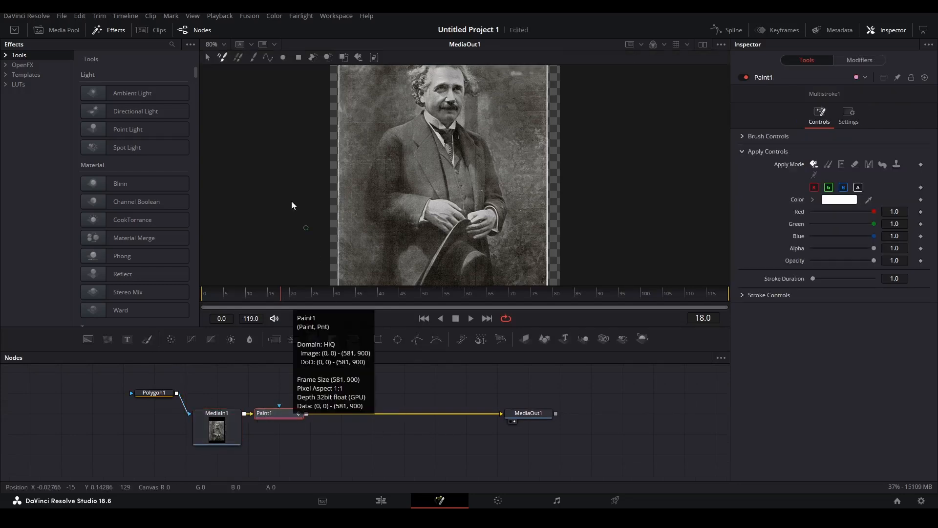
{"action": "left_click", "coordinate": [252, 61]}
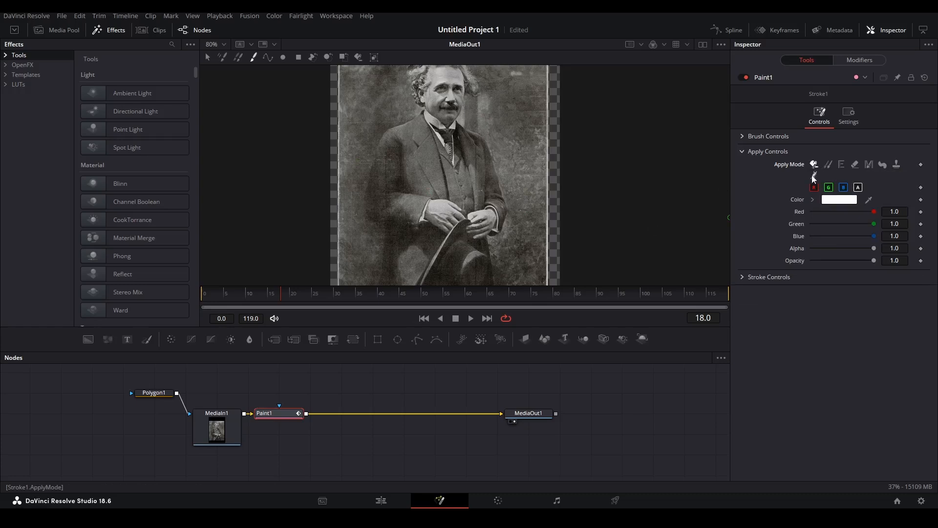
{"action": "left_click", "coordinate": [829, 165]}
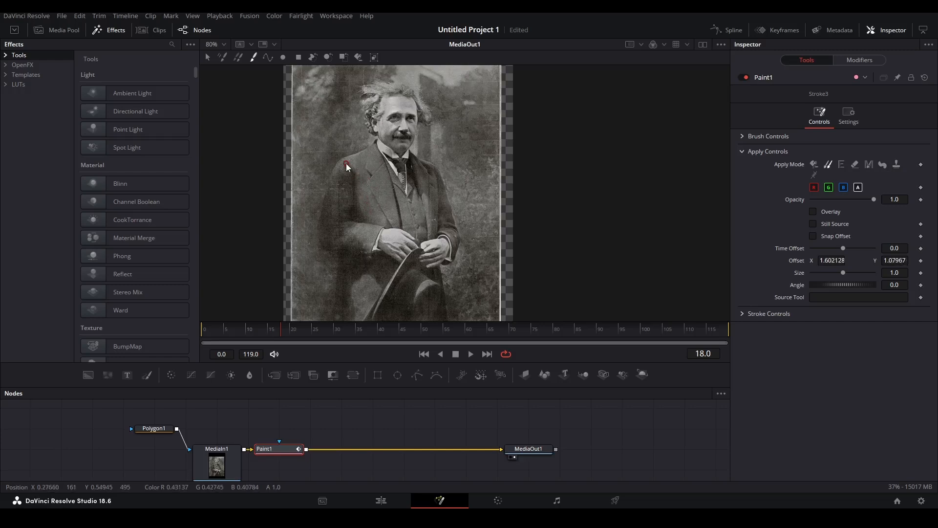
{"action": "left_click", "coordinate": [321, 142], "text": "alt"}
{"action": "left_click_drag", "start_coordinate": [360, 153], "coordinate": [363, 153]}
Soften the brush to 1.276 and clone background texture over Einstein's left shoulder.
{"action": "left_click", "coordinate": [742, 136]}
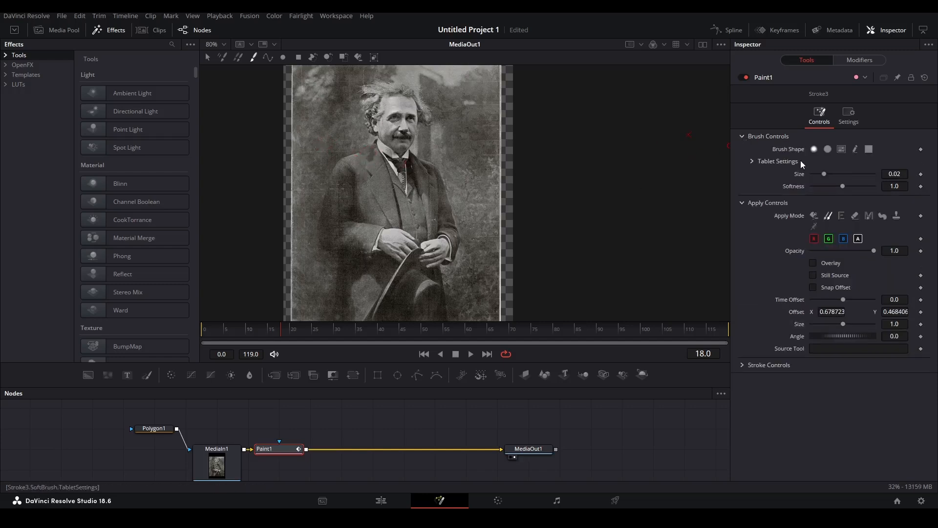
{"action": "left_click_drag", "start_coordinate": [852, 185], "coordinate": [854, 185]}
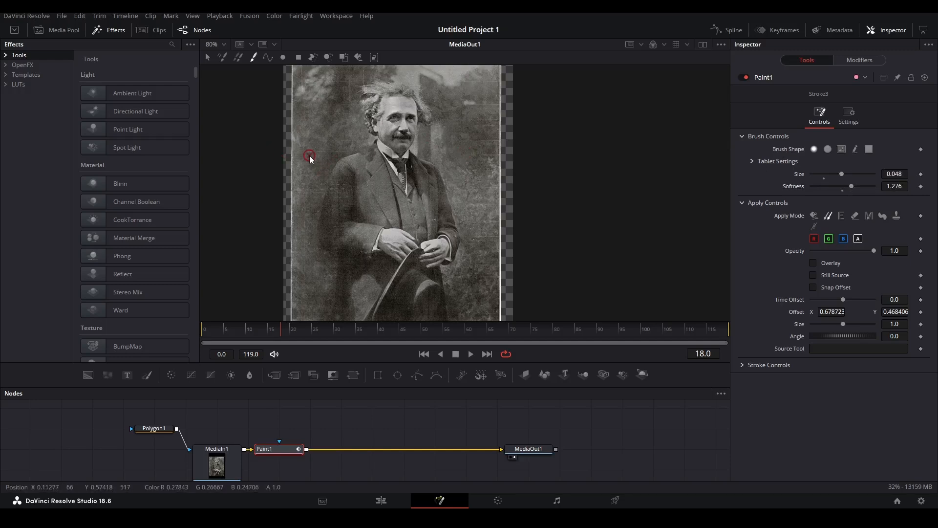
{"action": "left_click_drag", "start_coordinate": [358, 155], "coordinate": [351, 162]}
{"action": "left_click", "coordinate": [342, 141], "text": "alt"}
{"action": "left_click", "coordinate": [341, 163]}
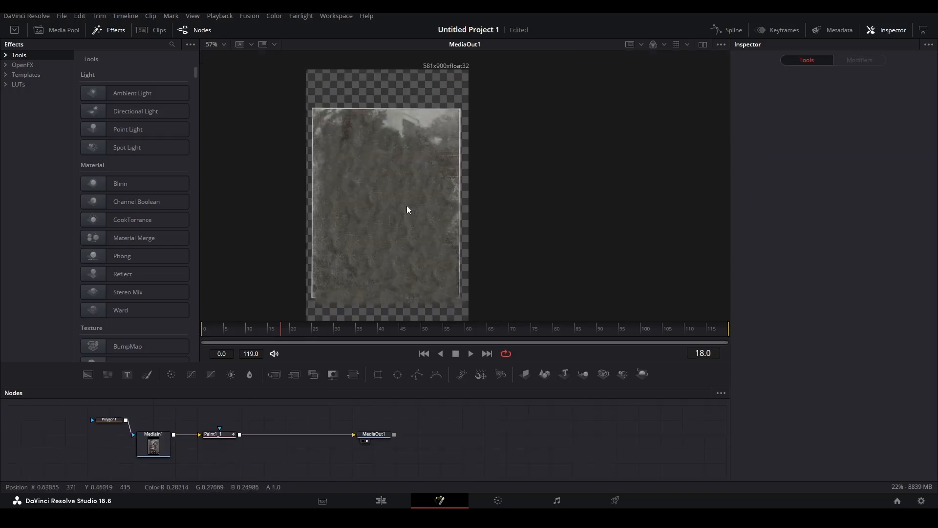
Merge the clean plate over a new Background1 made fully transparent.
{"action": "left_click_drag", "start_coordinate": [219, 434], "coordinate": [285, 434]}
{"action": "left_click_drag", "start_coordinate": [206, 457], "coordinate": [206, 458]}
{"action": "mouse_move", "coordinate": [262, 411]}
{"action": "left_mouse_down"}
{"action": "mouse_move", "coordinate": [209, 440]}
{"action": "mouse_move", "coordinate": [218, 441]}
{"action": "left_mouse_up"}
{"action": "left_click_drag", "start_coordinate": [874, 225], "coordinate": [782, 230]}
Widen Background1, route Paint1_1 into Merge1, and add a Paint node after Merge1.
{"action": "left_click", "coordinate": [836, 130]}
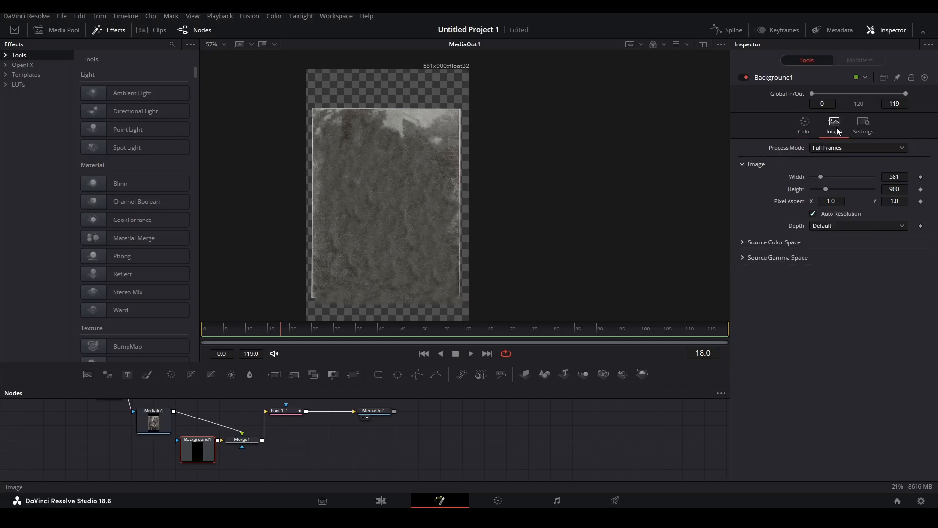
{"action": "left_click_drag", "start_coordinate": [906, 181], "coordinate": [906, 180]}
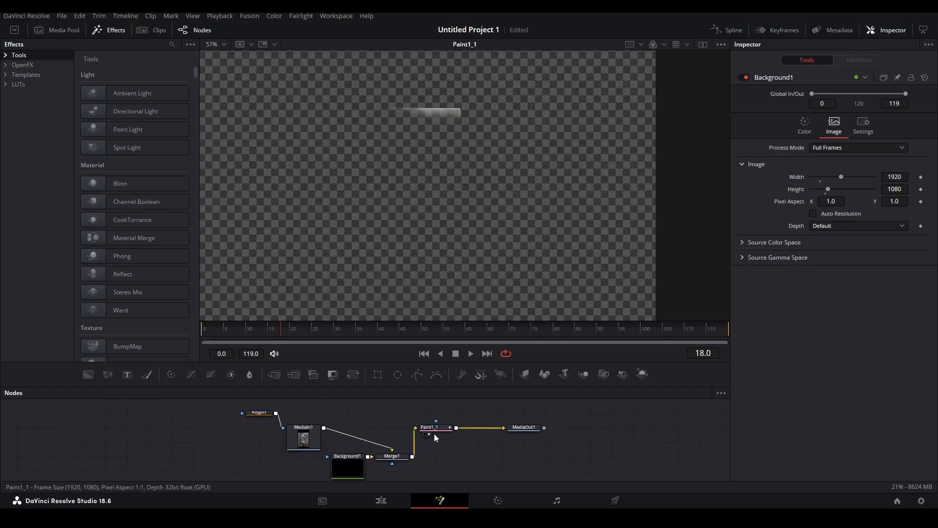
{"action": "left_click_drag", "start_coordinate": [432, 428], "coordinate": [363, 438]}
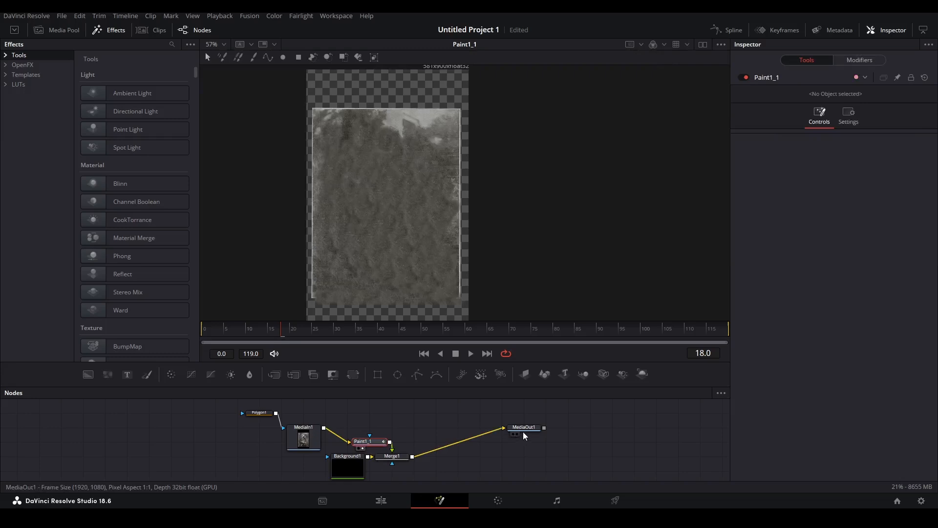
{"action": "left_click", "coordinate": [517, 433]}
{"action": "left_click", "coordinate": [579, 440]}
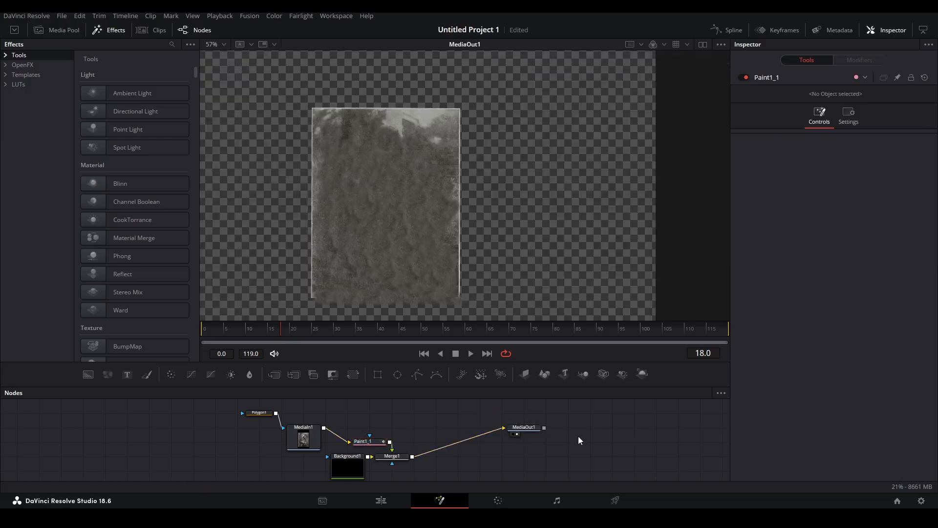
{"action": "left_click", "coordinate": [401, 455]}
{"action": "left_click", "coordinate": [146, 374]}
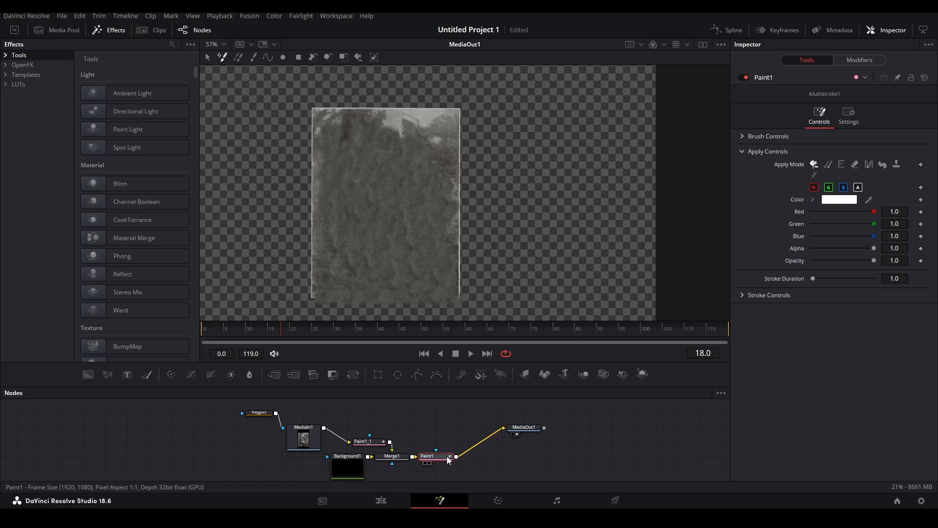
Set Paint1 to Stroke with Clone mode and expand the brush controls.
{"action": "left_click", "coordinate": [253, 57]}
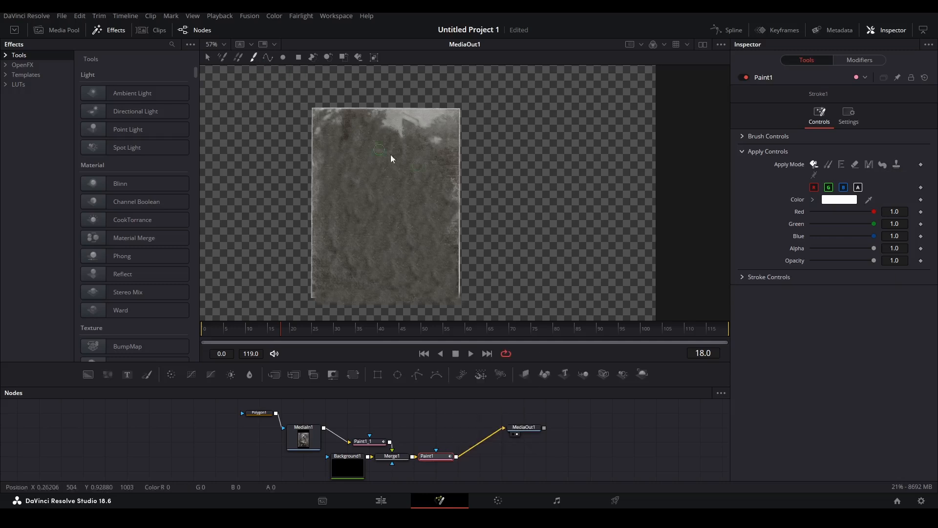
{"action": "left_click", "coordinate": [828, 165]}
{"action": "left_click", "coordinate": [745, 136]}
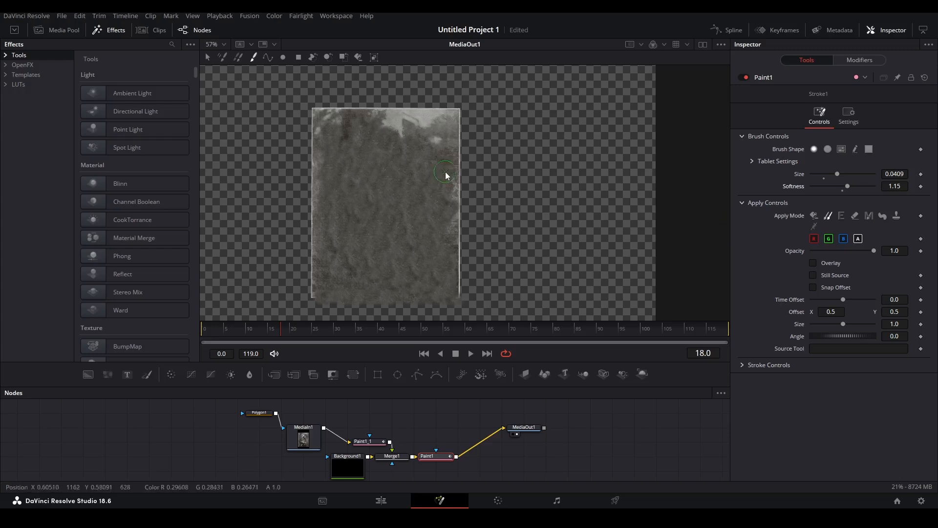
{"action": "scroll", "coordinate": [352, 217], "scroll_direction": "down", "scroll_amount": 2}
{"action": "scroll", "coordinate": [329, 203], "scroll_direction": "up", "scroll_amount": 1}
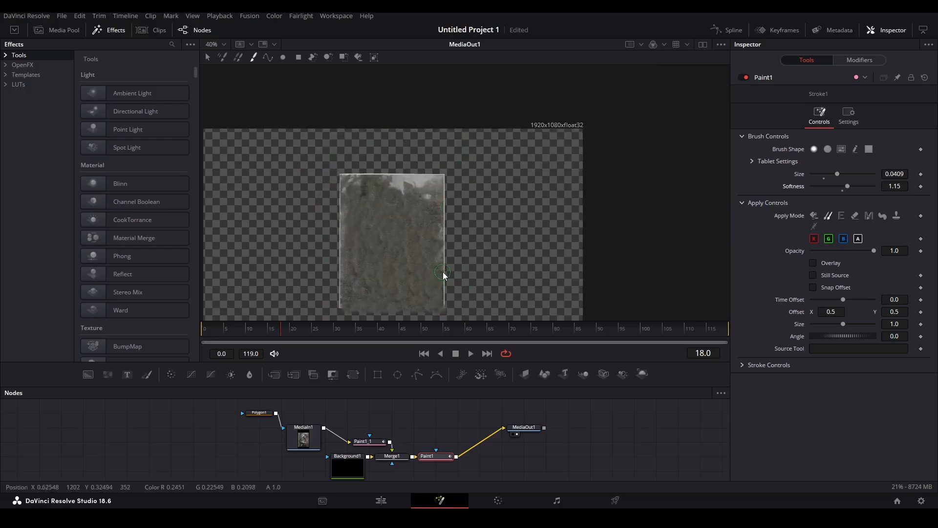
{"action": "scroll", "coordinate": [428, 244], "scroll_direction": "up", "scroll_amount": 2}
Clone texture down the plate's right edge to extend the backdrop, then return to Edit.
{"action": "left_click_drag", "start_coordinate": [463, 107], "coordinate": [459, 258]}
{"action": "left_click", "coordinate": [408, 261], "text": "alt"}
{"action": "left_click", "coordinate": [463, 230]}
{"action": "scroll", "coordinate": [461, 232], "scroll_direction": "down", "scroll_amount": 1}
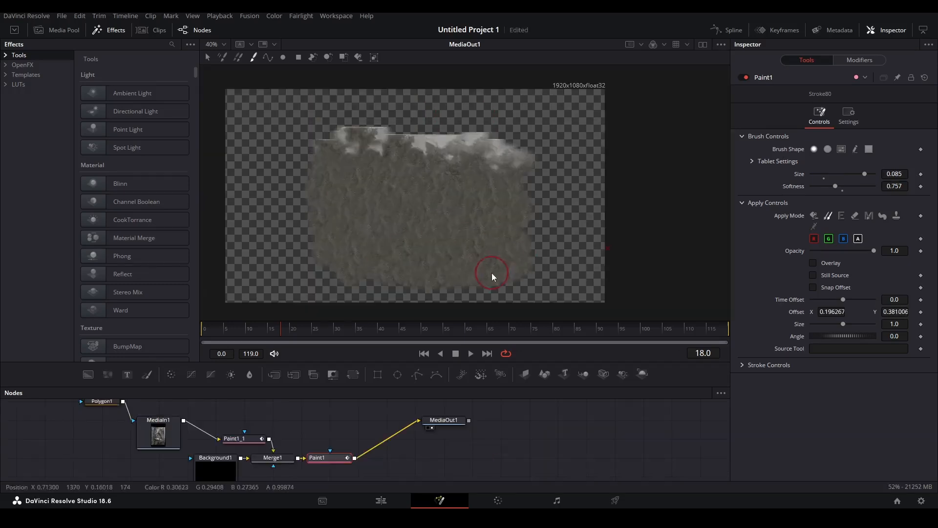
{"action": "left_click_drag", "start_coordinate": [488, 263], "coordinate": [480, 228]}
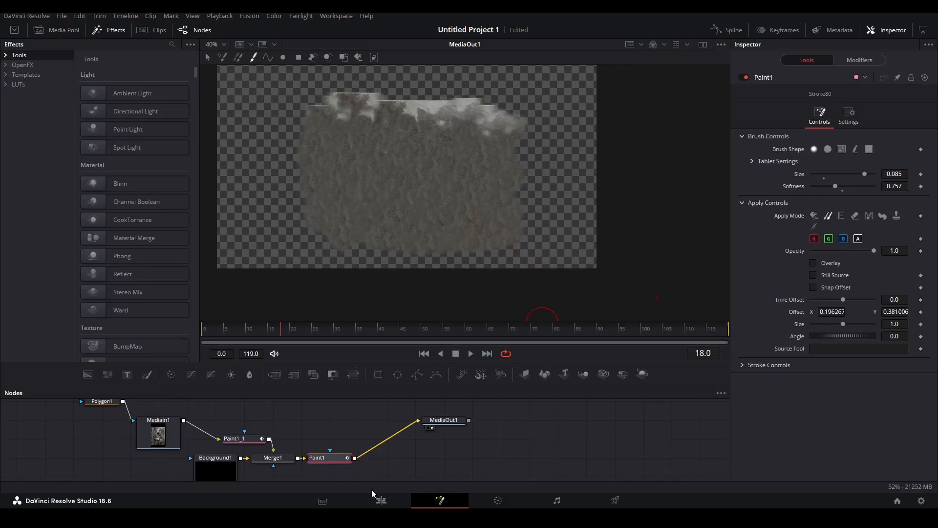
{"action": "left_click", "coordinate": [384, 500]}
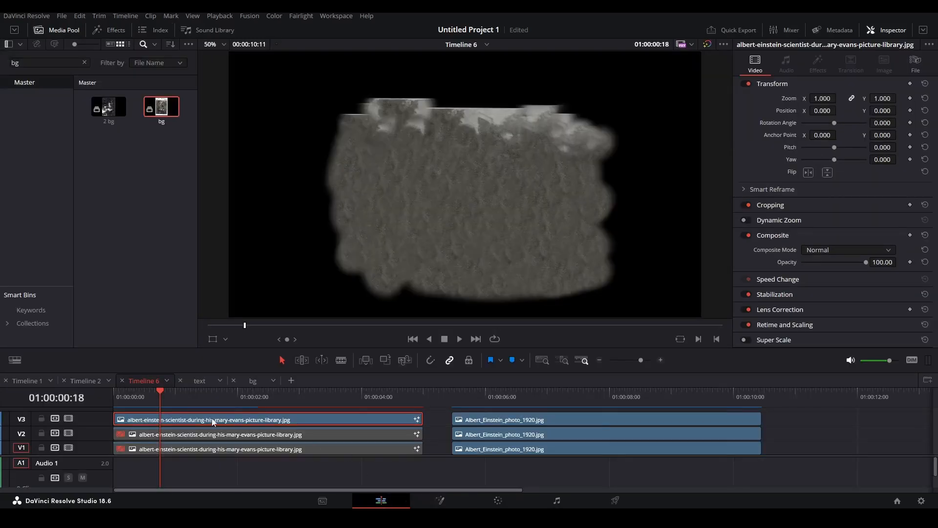
Turn the top cover layer into compound clip 1 and select the middle layer.
{"action": "key", "text": "alt+g"}
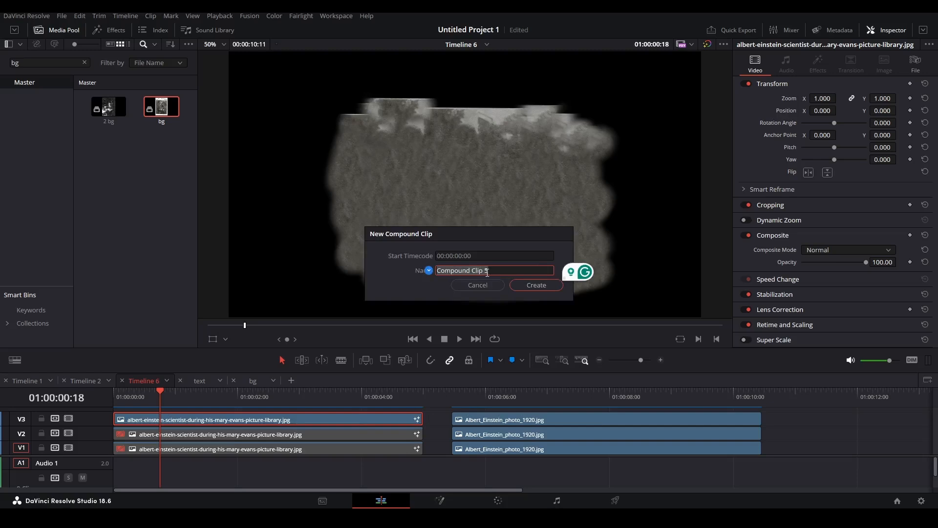
{"action": "left_click", "coordinate": [523, 288]}
{"action": "left_click", "coordinate": [252, 429]}
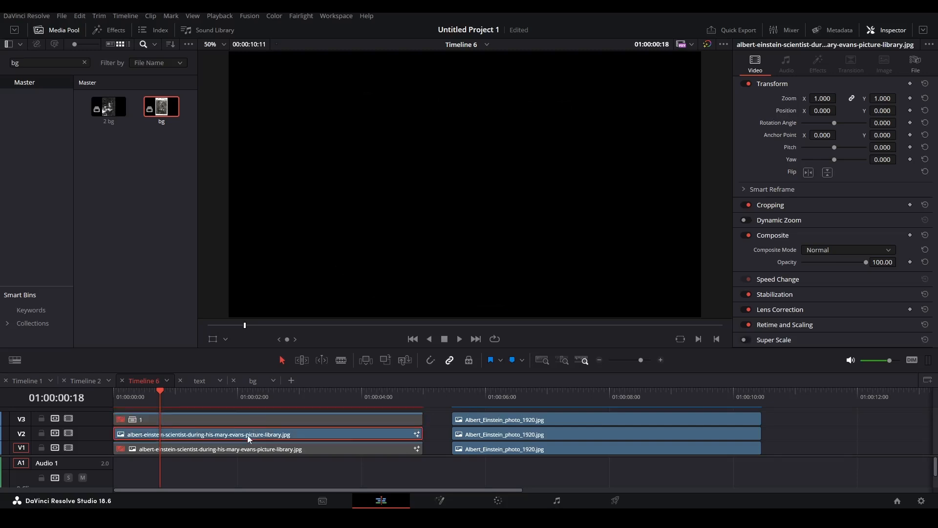
{"action": "left_click", "coordinate": [325, 469]}
{"action": "left_click", "coordinate": [197, 435]}
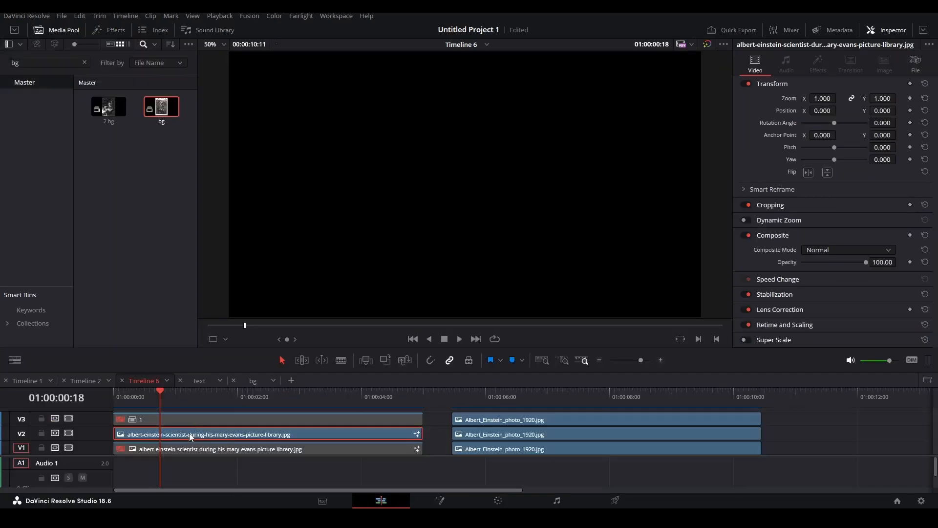
Make the middle and bottom cover layers compound clips 2 and 3.
{"action": "key", "text": "alt+c"}
{"action": "type", "text": "2"}
{"action": "left_click", "coordinate": [536, 285]}
{"action": "left_click", "coordinate": [216, 449]}
{"action": "key", "text": "alt+c"}
{"action": "type", "text": "3"}
{"action": "left_click", "coordinate": [536, 285]}
Delete the three compound clips and select the three Einstein photo clips.
{"action": "left_click_drag", "start_coordinate": [183, 397], "coordinate": [157, 405]}
{"action": "left_click_drag", "start_coordinate": [230, 470], "coordinate": [188, 392]}
{"action": "key", "text": "Delete"}
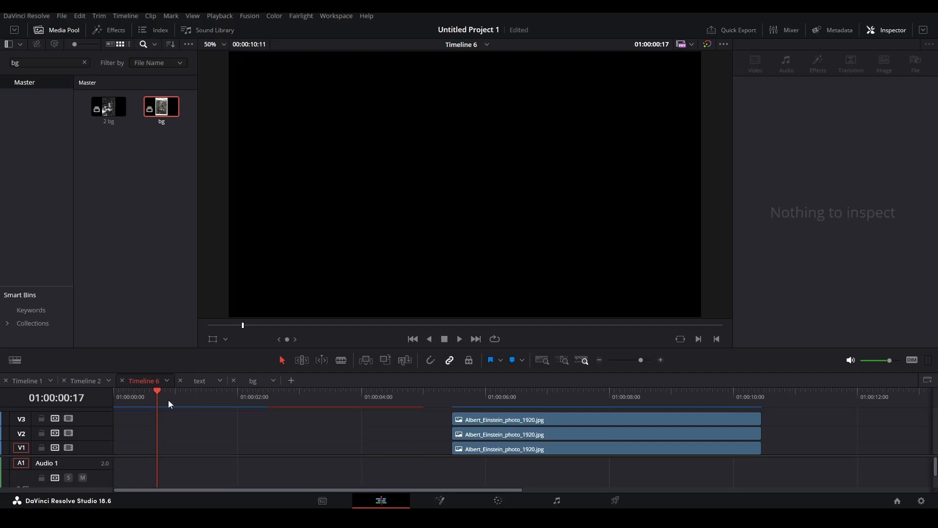
{"action": "left_click_drag", "start_coordinate": [393, 419], "coordinate": [153, 454]}
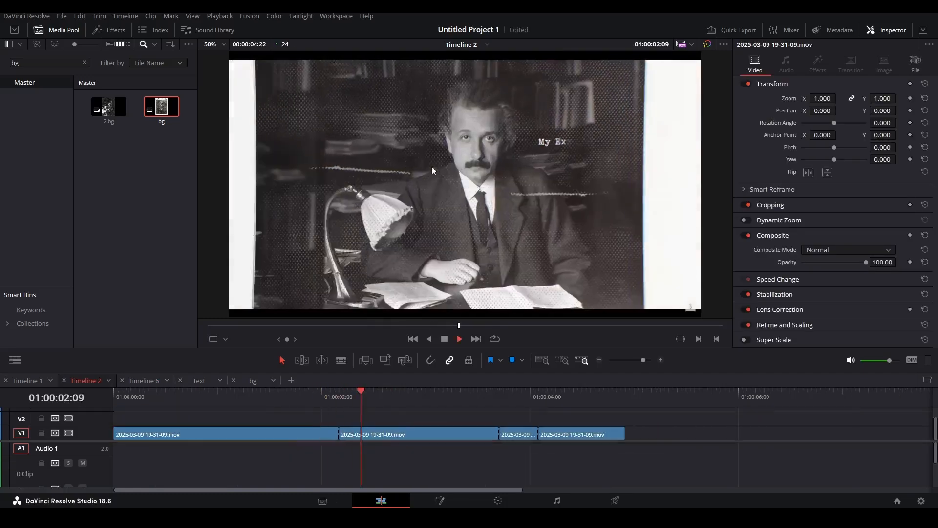
Stop the Timeline 2 preview, scrub around the title reveal, and return to Timeline 6.
{"action": "key", "text": "space"}
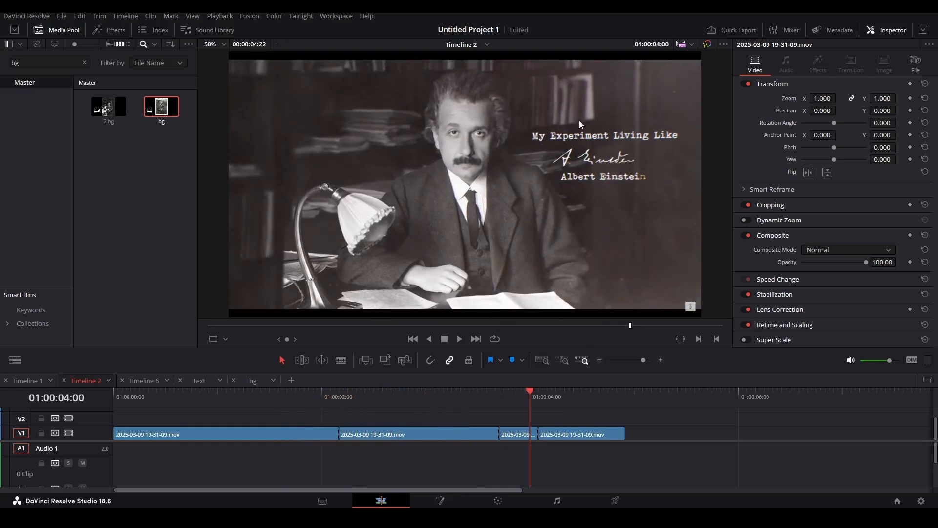
{"action": "mouse_move", "coordinate": [515, 397]}
{"action": "left_mouse_down"}
{"action": "mouse_move", "coordinate": [472, 397]}
{"action": "mouse_move", "coordinate": [553, 421]}
{"action": "mouse_move", "coordinate": [502, 391]}
{"action": "mouse_move", "coordinate": [543, 396]}
{"action": "mouse_move", "coordinate": [532, 397]}
{"action": "left_mouse_up"}
{"action": "left_click", "coordinate": [142, 380]}
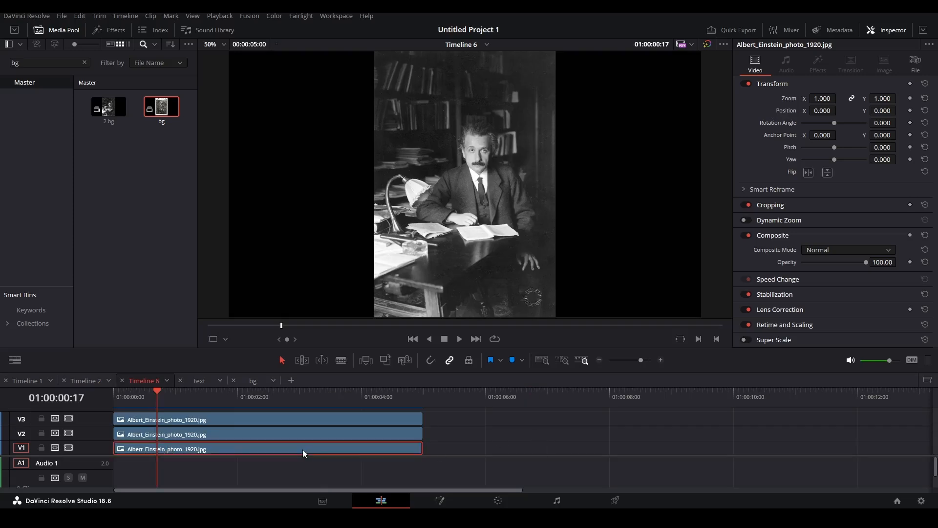
Finish the Polygon1 outline of Einstein along the desk lamp's edge.
{"action": "key", "text": "shift+5"}
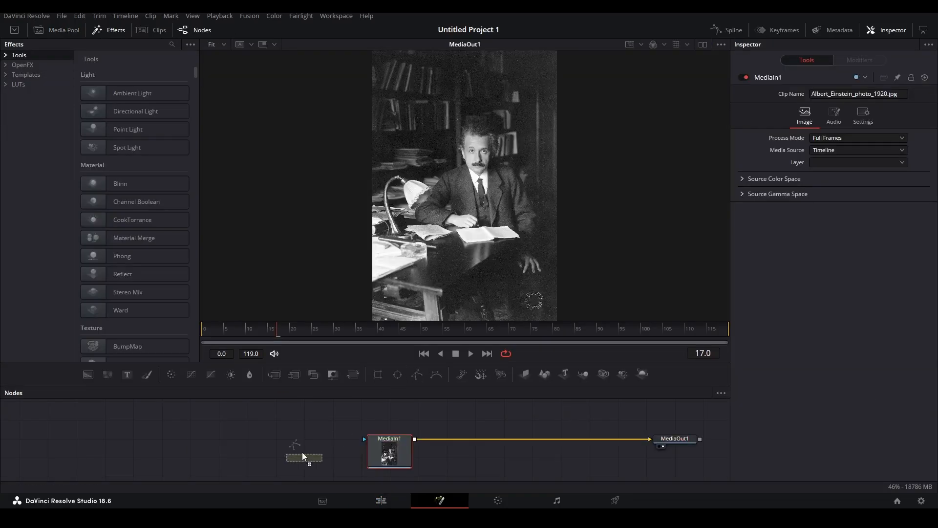
{"action": "left_click", "coordinate": [314, 457]}
{"action": "left_click_drag", "start_coordinate": [315, 454], "coordinate": [316, 442]}
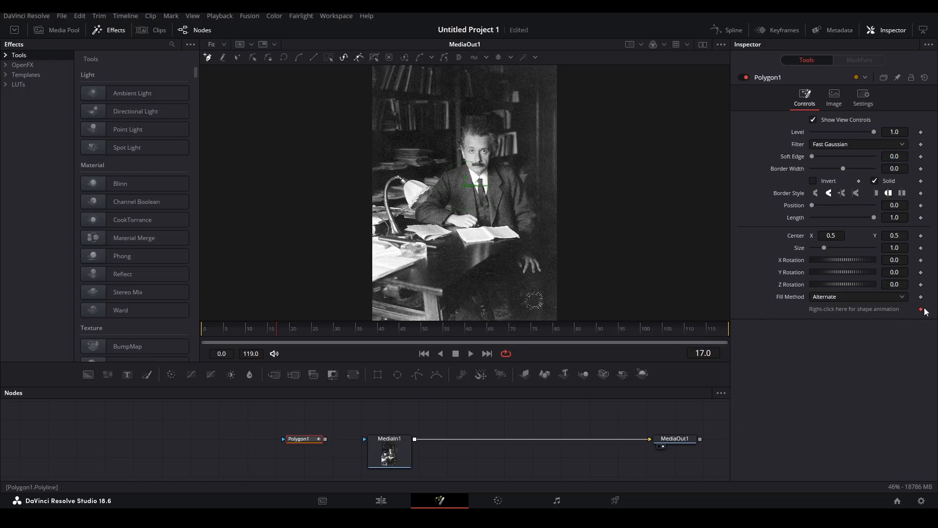
{"action": "scroll", "coordinate": [404, 186], "scroll_direction": "up", "scroll_amount": 10}
{"action": "left_click", "coordinate": [348, 249]}
{"action": "left_click", "coordinate": [399, 181]}
{"action": "scroll", "coordinate": [430, 178], "scroll_direction": "down", "scroll_amount": 3}
{"action": "left_click", "coordinate": [384, 213]}
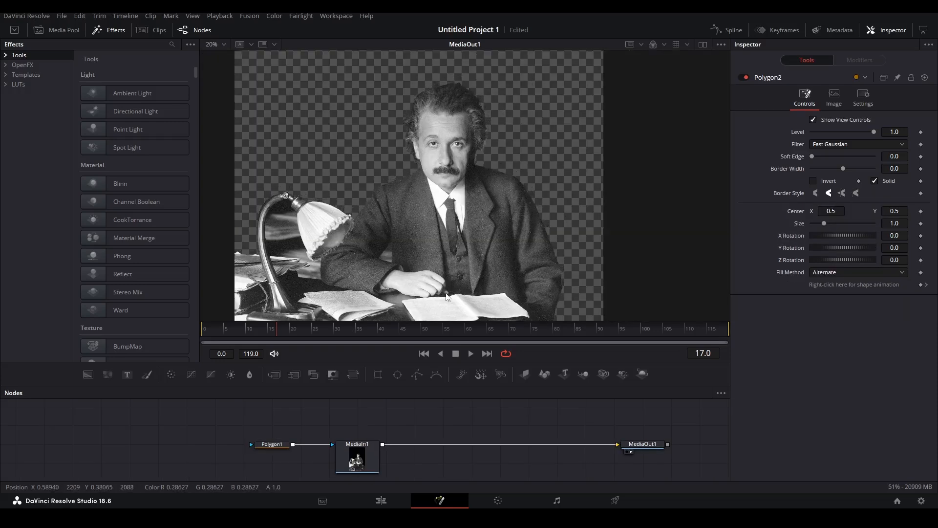
{"action": "left_click_drag", "start_coordinate": [424, 258], "coordinate": [472, 220]}
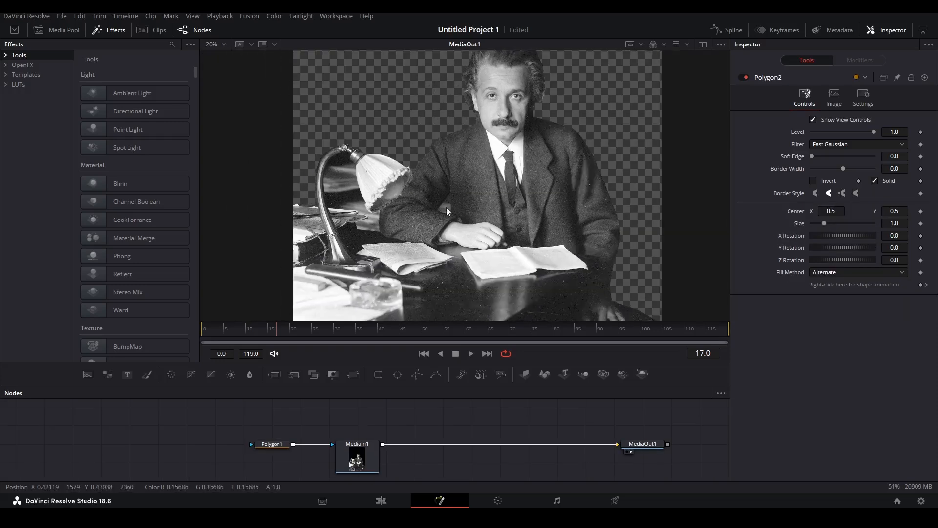
{"action": "left_click_drag", "start_coordinate": [364, 465], "coordinate": [505, 467]}
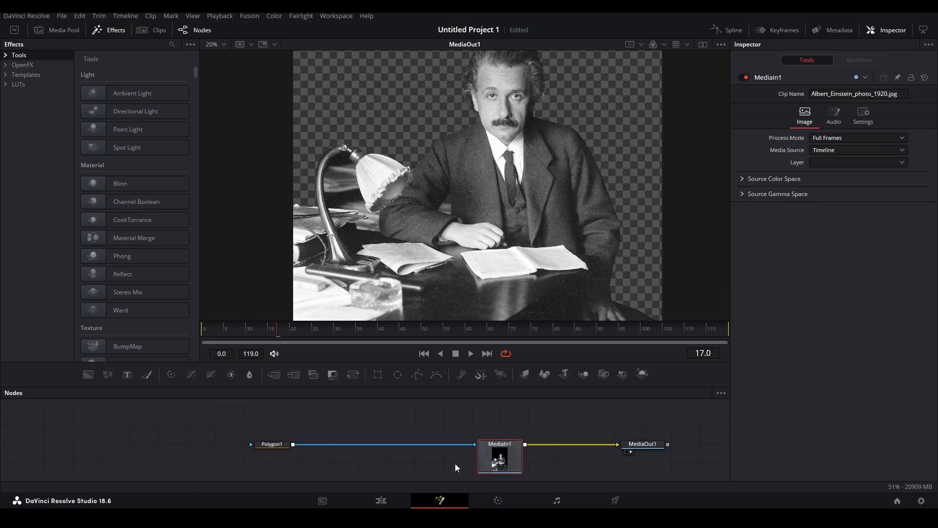
Add Polygon5 after Polygon1, tracing the gap between Einstein's arm and body.
{"action": "left_click", "coordinate": [282, 445]}
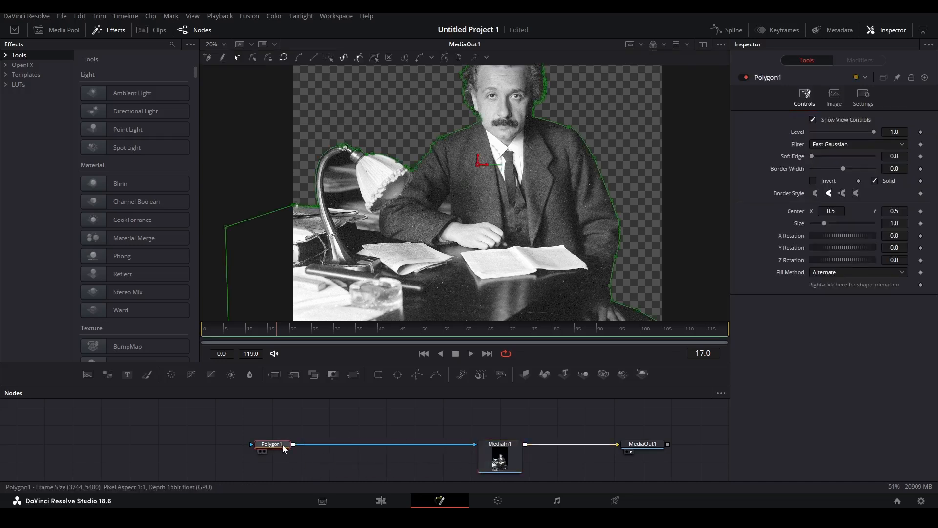
{"action": "left_click", "coordinate": [420, 375]}
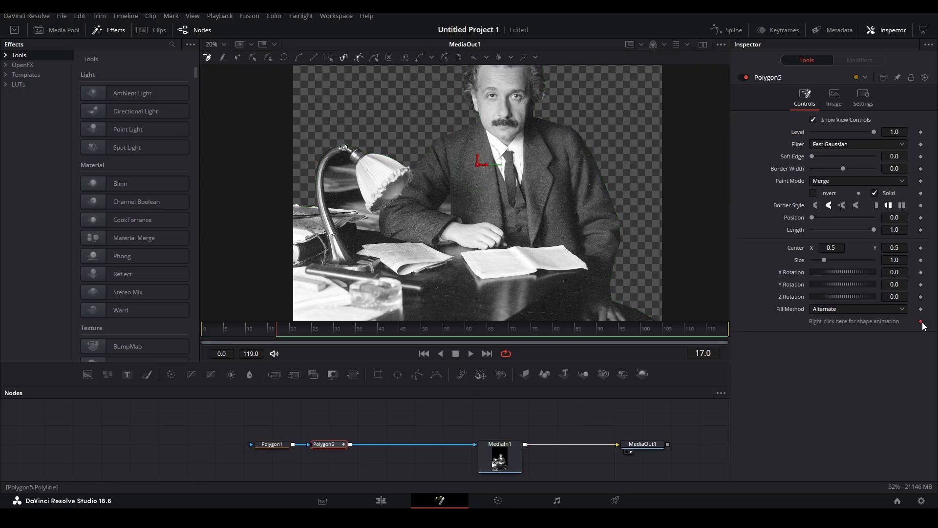
{"action": "scroll", "coordinate": [451, 194], "scroll_direction": "up", "scroll_amount": 5}
{"action": "left_click", "coordinate": [446, 163]}
{"action": "scroll", "coordinate": [450, 203], "scroll_direction": "down", "scroll_amount": 3}
{"action": "left_click", "coordinate": [446, 193]}
{"action": "left_click", "coordinate": [414, 180]}
{"action": "left_click", "coordinate": [360, 167]}
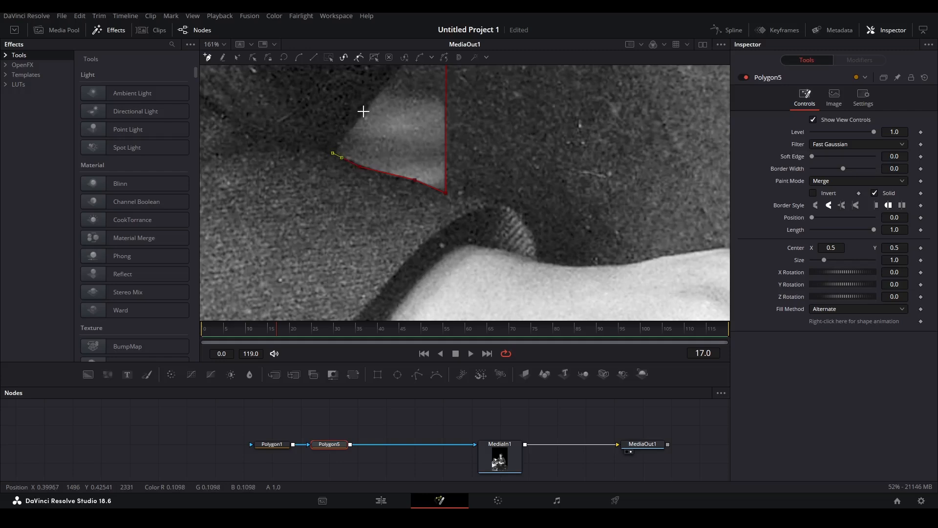
{"action": "left_click", "coordinate": [362, 112]}
{"action": "left_click_drag", "start_coordinate": [372, 113], "coordinate": [318, 253]}
{"action": "left_click", "coordinate": [389, 168]}
Set the arm-gap polygon's paint mode to Subtract and preview the cut-out.
{"action": "scroll", "coordinate": [485, 198], "scroll_direction": "down", "scroll_amount": 5}
{"action": "left_click_drag", "start_coordinate": [485, 197], "coordinate": [392, 227]}
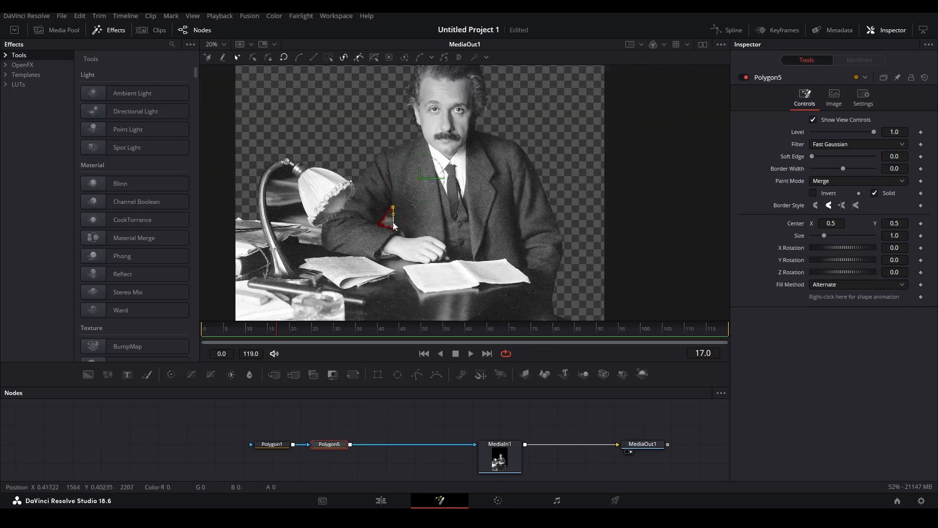
{"action": "scroll", "coordinate": [391, 228], "scroll_direction": "up", "scroll_amount": 2}
{"action": "left_click", "coordinate": [839, 181]}
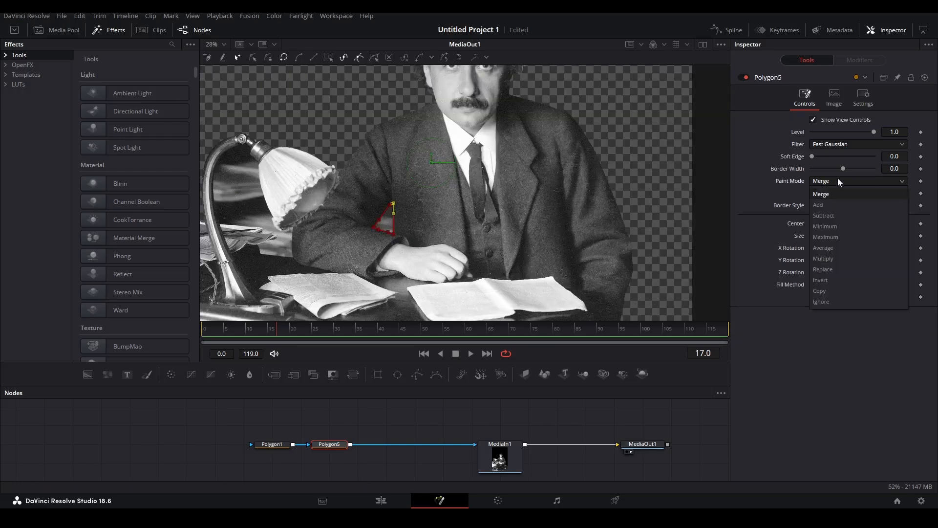
{"action": "left_click", "coordinate": [827, 215]}
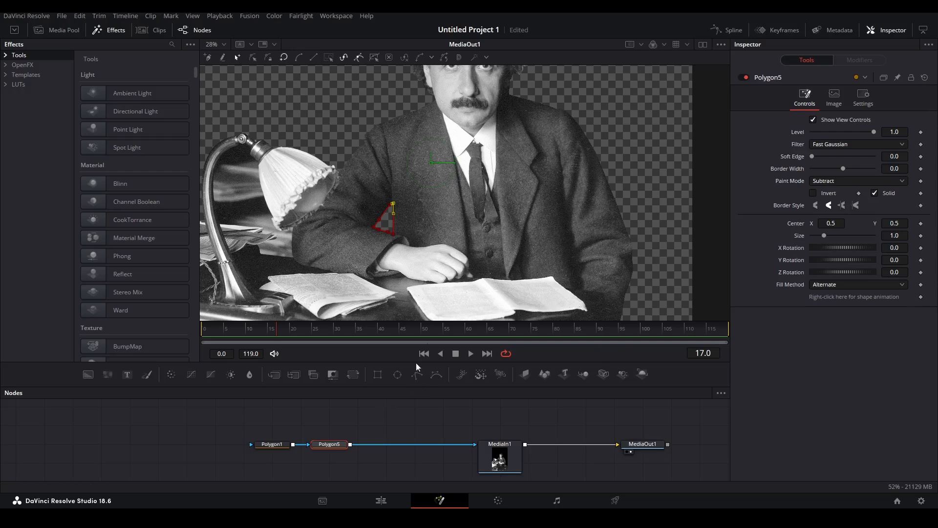
{"action": "left_click", "coordinate": [386, 432]}
Set the lamp polygon to Subtract, select all three masks, and return to the Edit page.
{"action": "left_click_drag", "start_coordinate": [245, 252], "coordinate": [396, 267]}
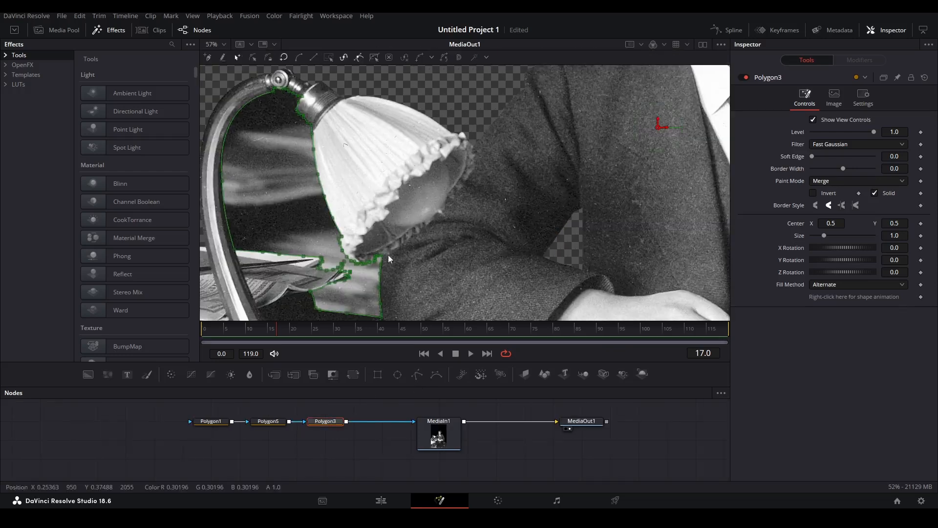
{"action": "scroll", "coordinate": [388, 254], "scroll_direction": "down", "scroll_amount": 5}
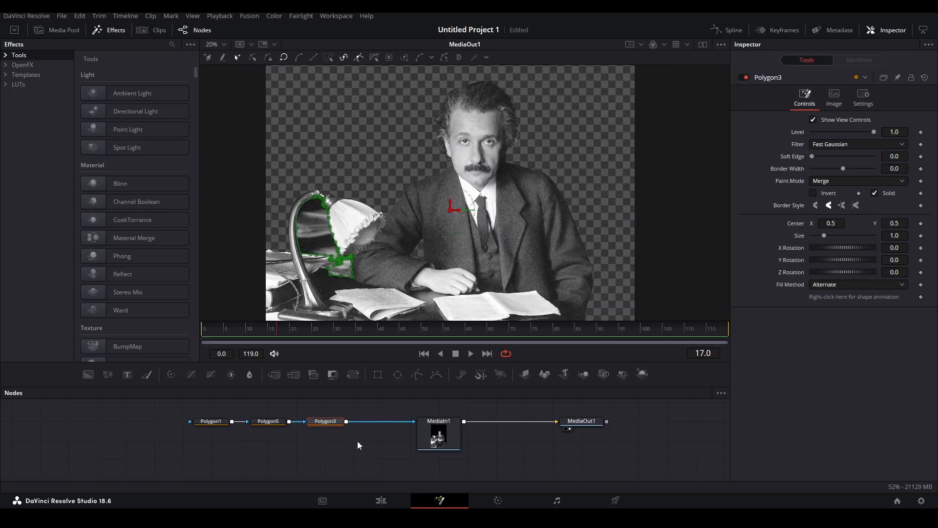
{"action": "left_click", "coordinate": [357, 441]}
{"action": "left_click", "coordinate": [843, 181]}
{"action": "left_click", "coordinate": [833, 222]}
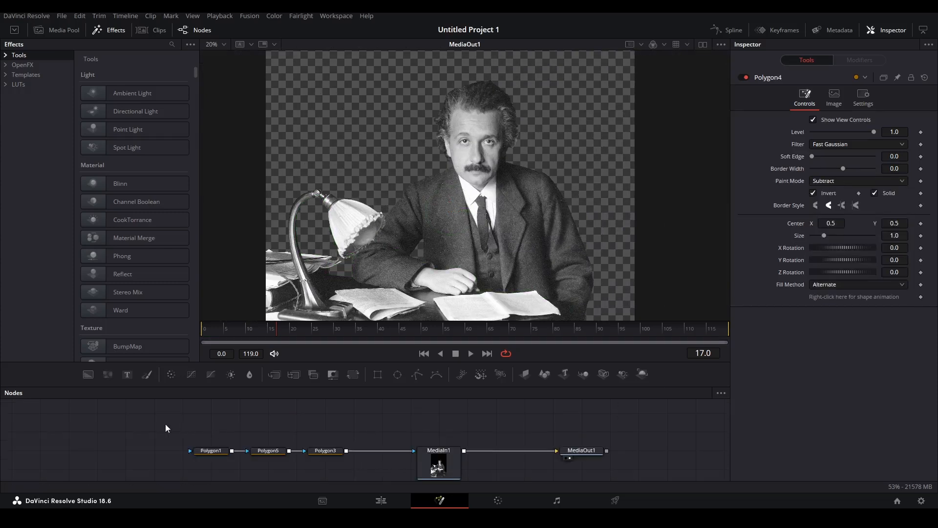
{"action": "left_click_drag", "start_coordinate": [166, 428], "coordinate": [357, 450]}
{"action": "left_click", "coordinate": [382, 500]}
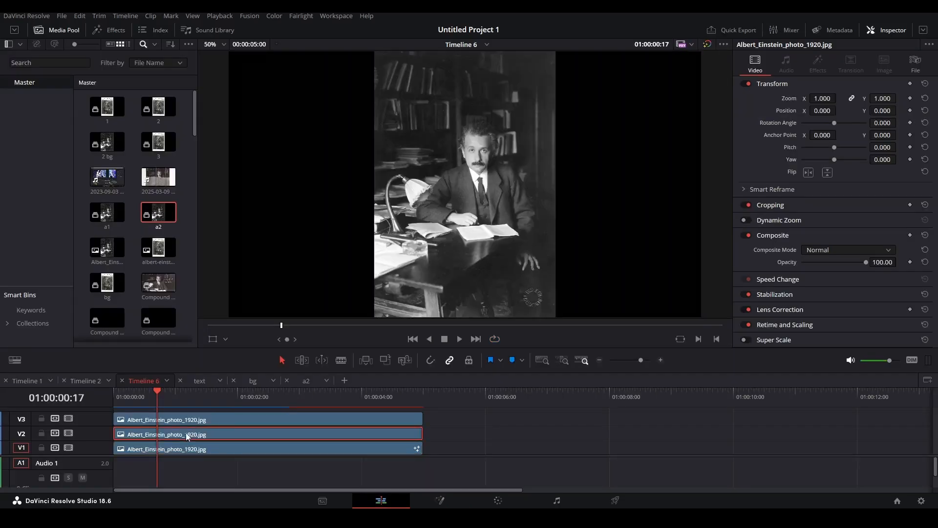
Paste the three copied polygons into the V2 clip's composite as MediaIn1's mask.
{"action": "left_click", "coordinate": [440, 501]}
{"action": "left_click_drag", "start_coordinate": [342, 433], "coordinate": [639, 447]}
{"action": "left_click", "coordinate": [121, 429]}
{"action": "key", "text": "ctrl+v"}
{"action": "left_click_drag", "start_coordinate": [188, 430], "coordinate": [342, 450]}
{"action": "left_click_drag", "start_coordinate": [220, 414], "coordinate": [54, 449]}
{"action": "left_click_drag", "start_coordinate": [168, 430], "coordinate": [196, 449]}
{"action": "left_click", "coordinate": [248, 431]}
{"action": "left_click", "coordinate": [204, 450]}
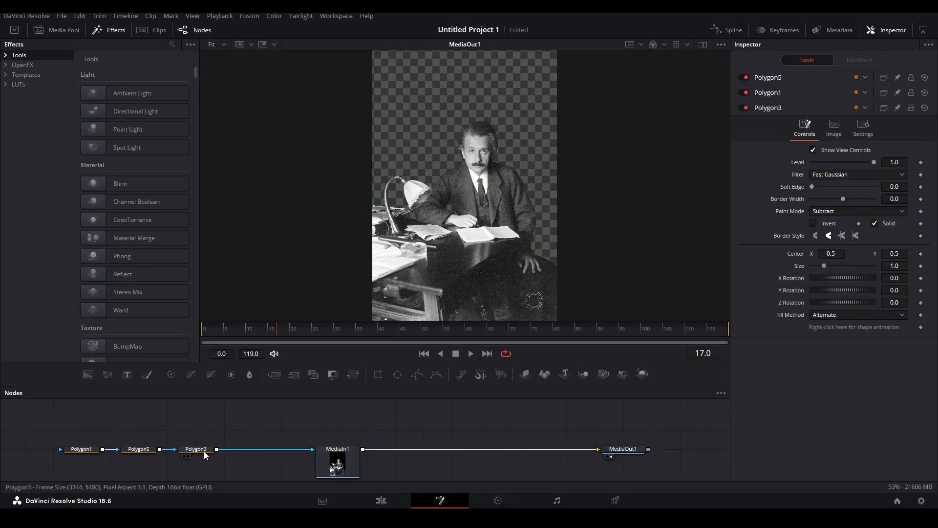
Add Polygon4 outlining the foreground lamp, arm and desk along the white edge.
{"action": "left_click", "coordinate": [412, 376]}
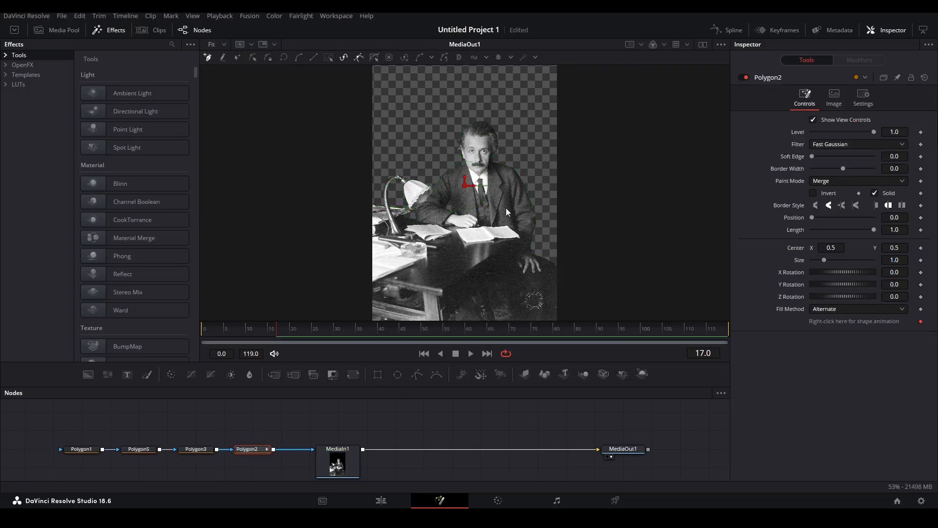
{"action": "scroll", "coordinate": [440, 204], "scroll_direction": "up", "scroll_amount": 3}
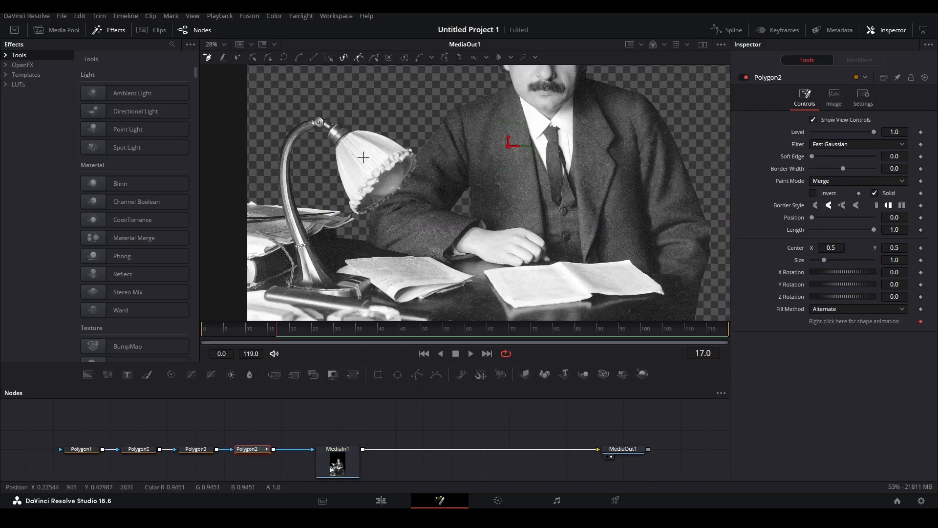
{"action": "left_click_drag", "start_coordinate": [654, 247], "coordinate": [491, 199]}
{"action": "scroll", "coordinate": [528, 249], "scroll_direction": "up", "scroll_amount": 4}
{"action": "left_click", "coordinate": [546, 240]}
{"action": "left_click", "coordinate": [465, 194]}
{"action": "left_click", "coordinate": [471, 151]}
{"action": "left_click_drag", "start_coordinate": [471, 151], "coordinate": [616, 251]}
{"action": "left_click", "coordinate": [461, 231]}
{"action": "left_click", "coordinate": [437, 214]}
{"action": "left_click", "coordinate": [419, 197]}
{"action": "left_click", "coordinate": [409, 182]}
{"action": "left_click_drag", "start_coordinate": [415, 213], "coordinate": [583, 236]}
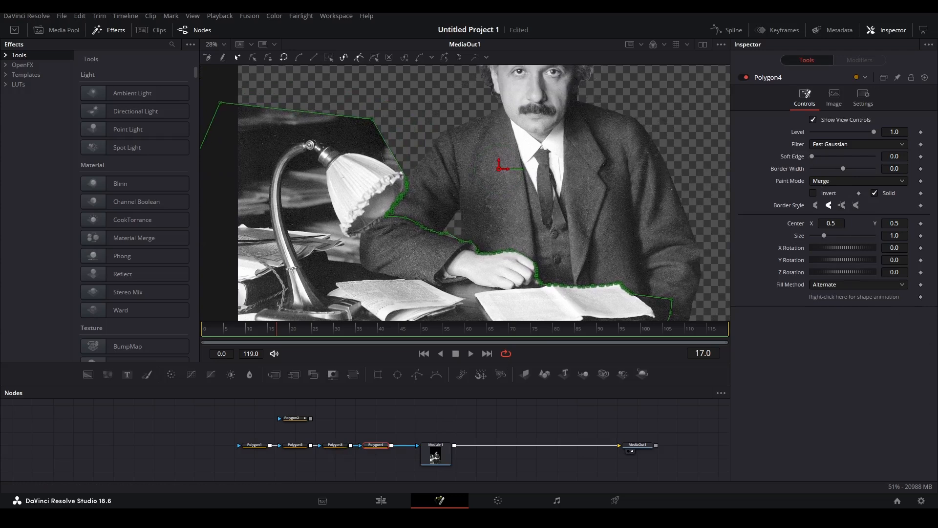
Invert Polygon4 and set it to Subtract, then return to Edit and select V3.
{"action": "left_click", "coordinate": [813, 193]}
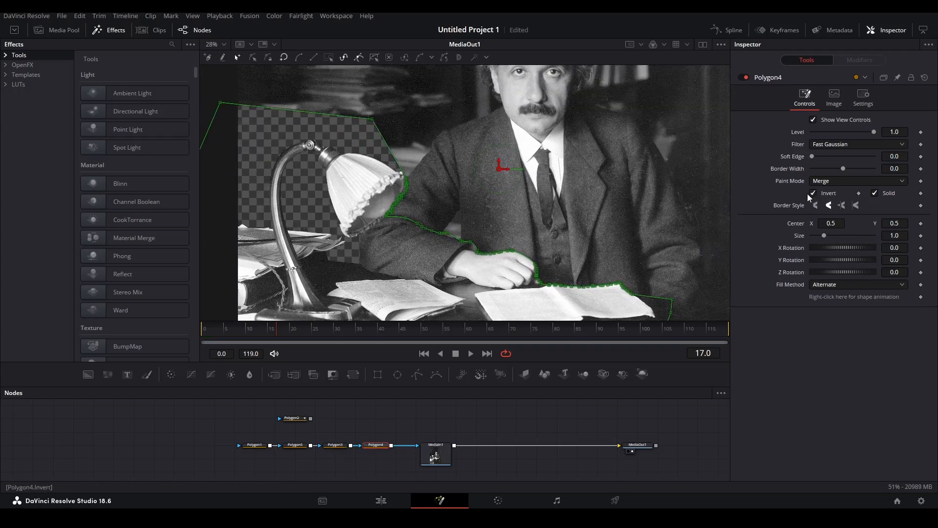
{"action": "left_click", "coordinate": [857, 181]}
{"action": "left_click", "coordinate": [840, 205]}
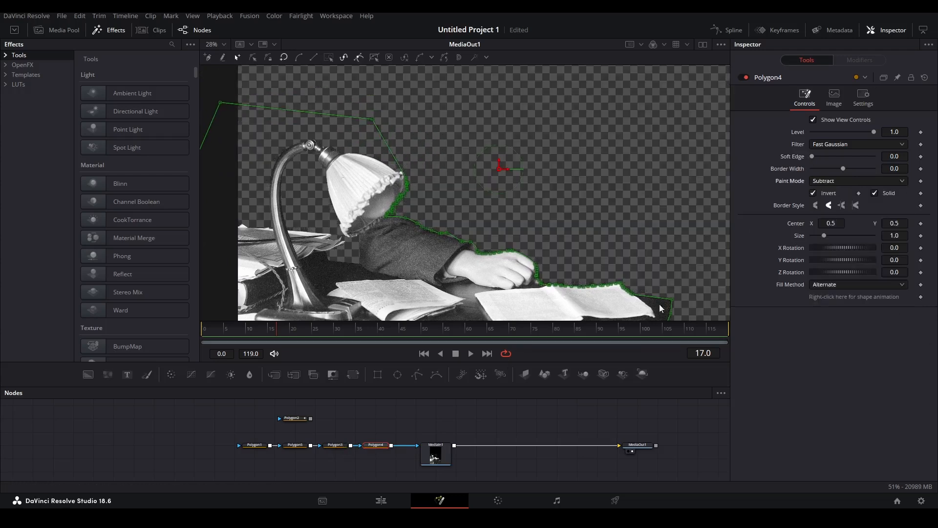
{"action": "left_click", "coordinate": [602, 420]}
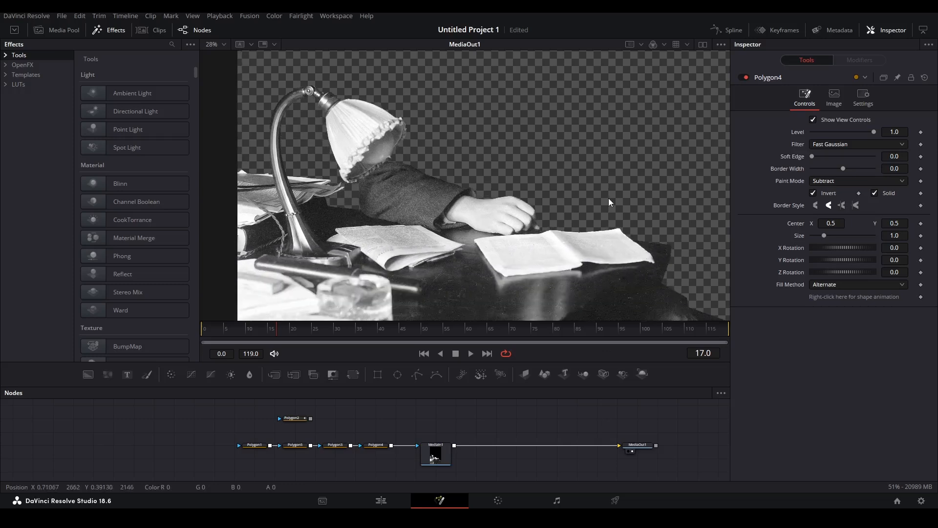
{"action": "scroll", "coordinate": [533, 215], "scroll_direction": "down", "scroll_amount": 2}
{"action": "left_click_drag", "start_coordinate": [658, 277], "coordinate": [606, 275]}
{"action": "left_click_drag", "start_coordinate": [216, 430], "coordinate": [344, 449]}
{"action": "left_click", "coordinate": [377, 500]}
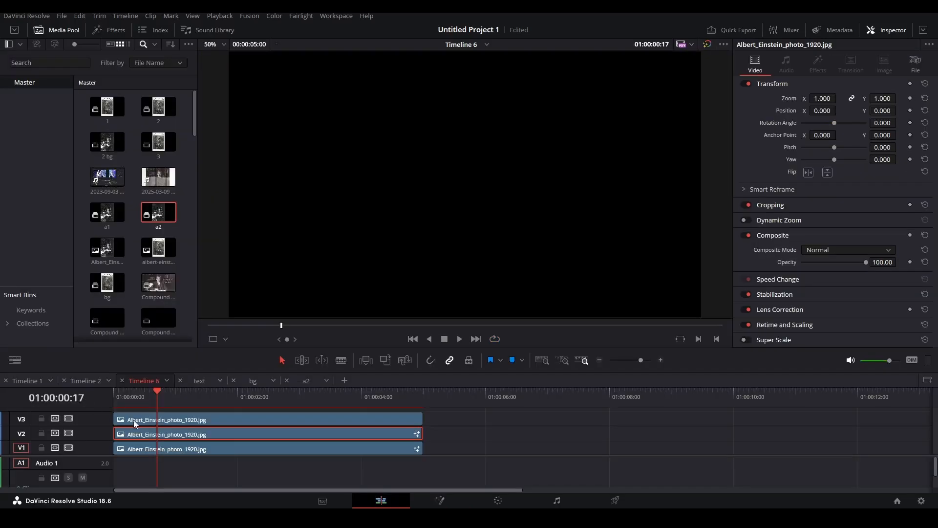
{"action": "left_click", "coordinate": [133, 420]}
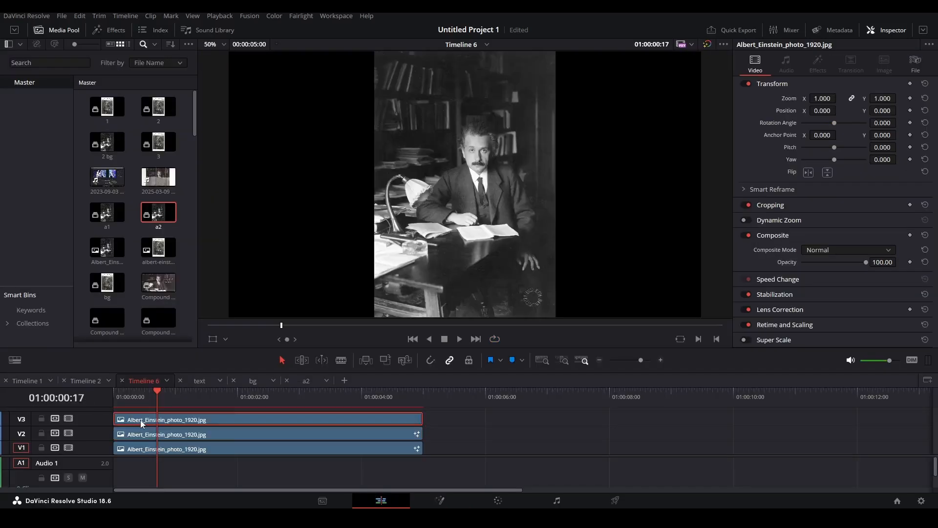
Mask the V3 photo with an inverted Polygon1 and set the gap and lamp shapes to Merge.
{"action": "key", "text": "shift+5"}
{"action": "left_click", "coordinate": [299, 441]}
{"action": "left_click_drag", "start_coordinate": [309, 440], "coordinate": [393, 464]}
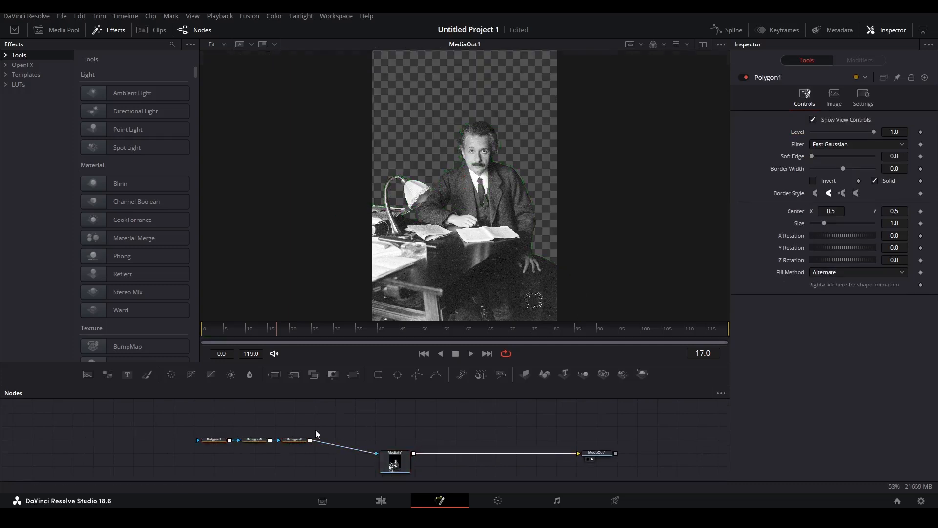
{"action": "left_click", "coordinate": [814, 181]}
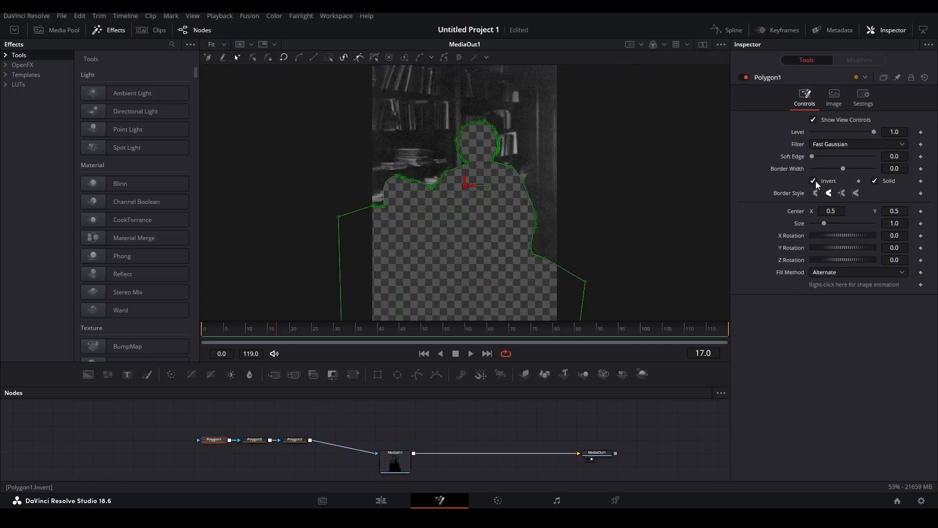
{"action": "left_click", "coordinate": [254, 441]}
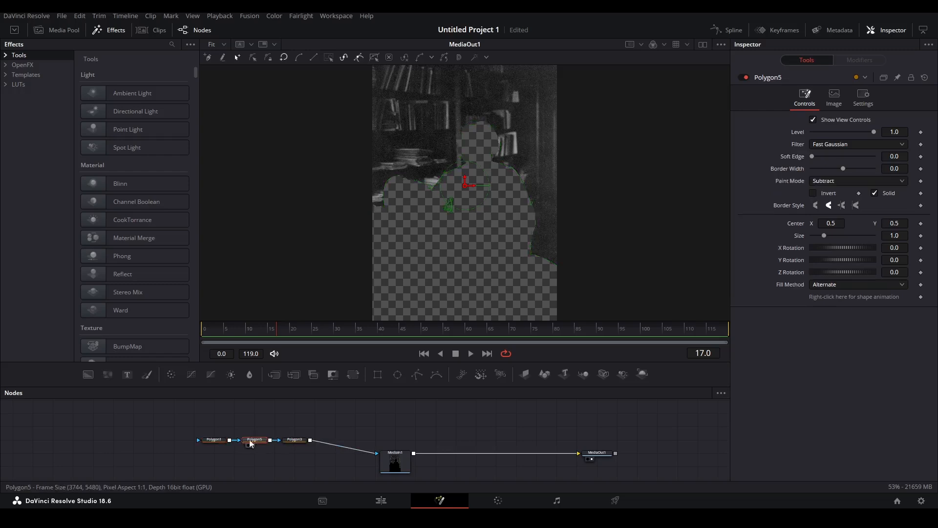
{"action": "left_click", "coordinate": [847, 181]}
{"action": "left_click", "coordinate": [829, 195]}
{"action": "left_click", "coordinate": [294, 440]}
{"action": "left_click", "coordinate": [855, 182]}
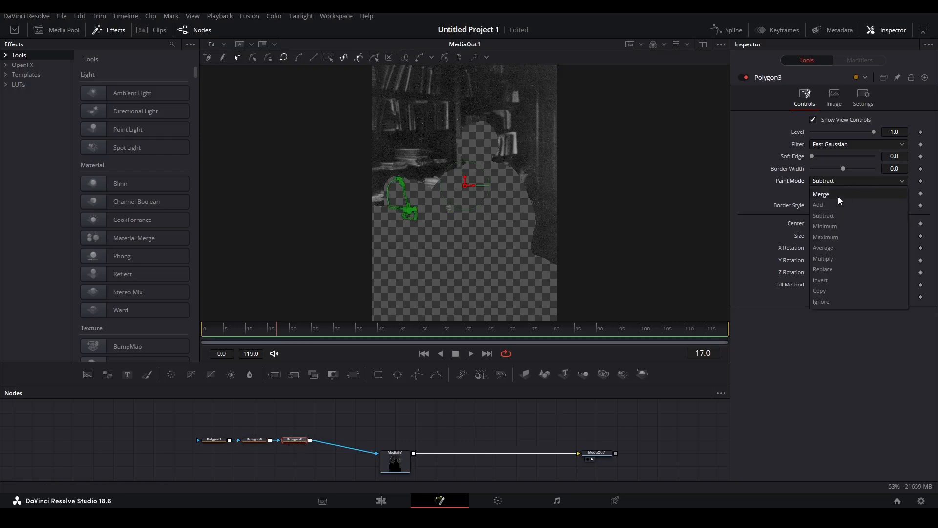
{"action": "left_click", "coordinate": [840, 197]}
{"action": "left_click", "coordinate": [455, 413]}
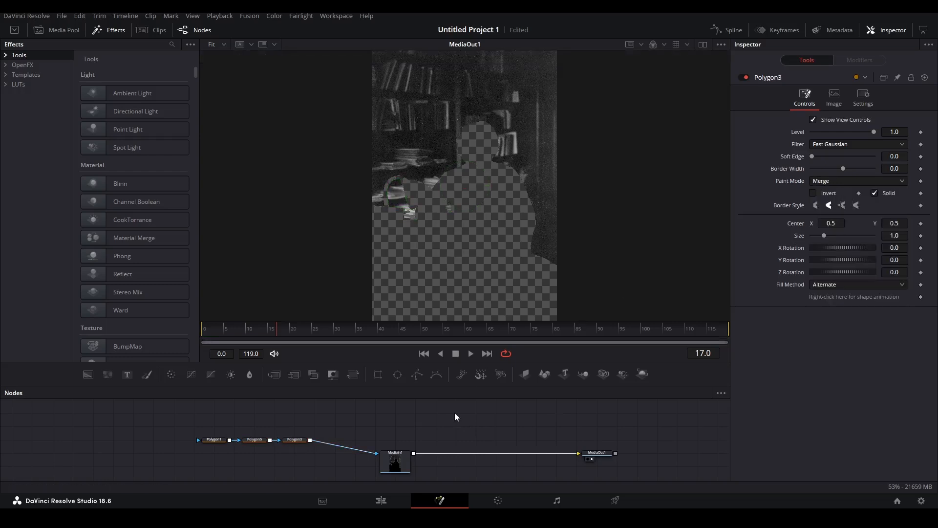
Check the inverted outline mask leaves only the bookshelf, then return to the Edit page.
{"action": "left_click_drag", "start_coordinate": [393, 465], "coordinate": [353, 464]}
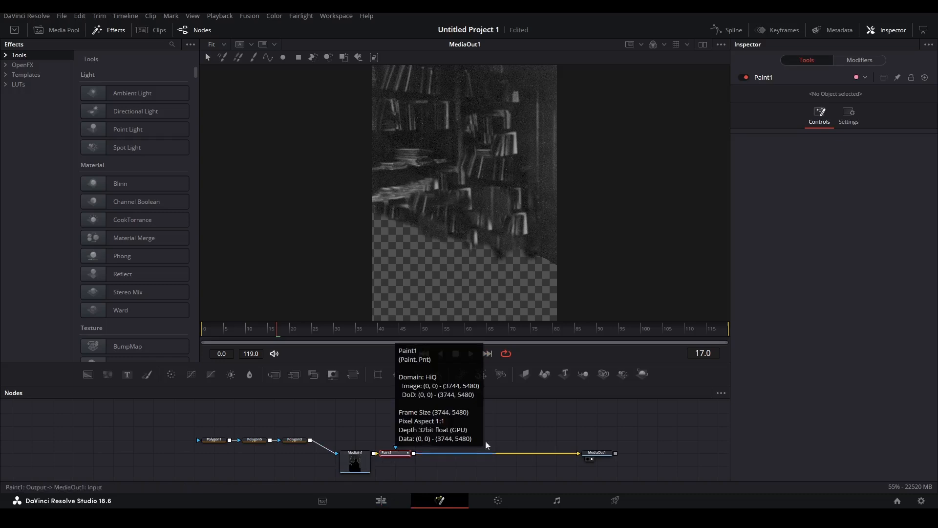
{"action": "left_click", "coordinate": [354, 466]}
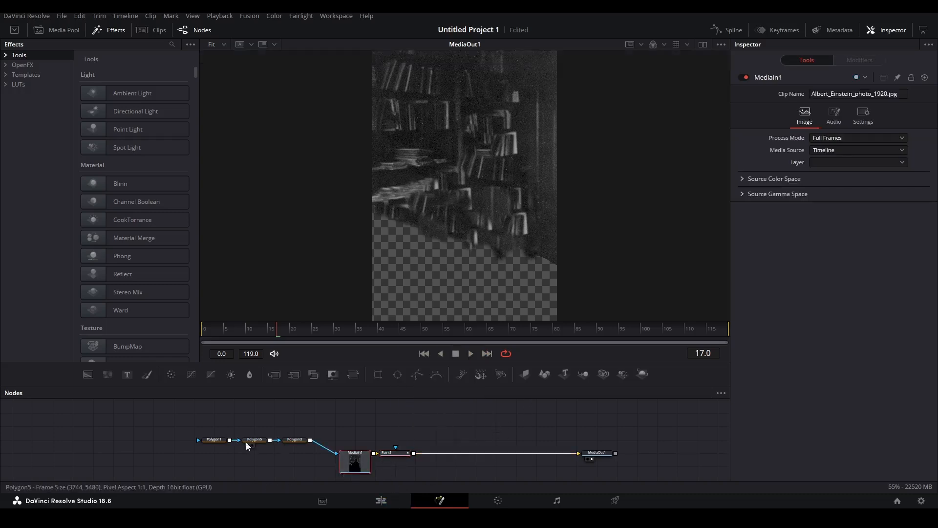
{"action": "left_click", "coordinate": [215, 440]}
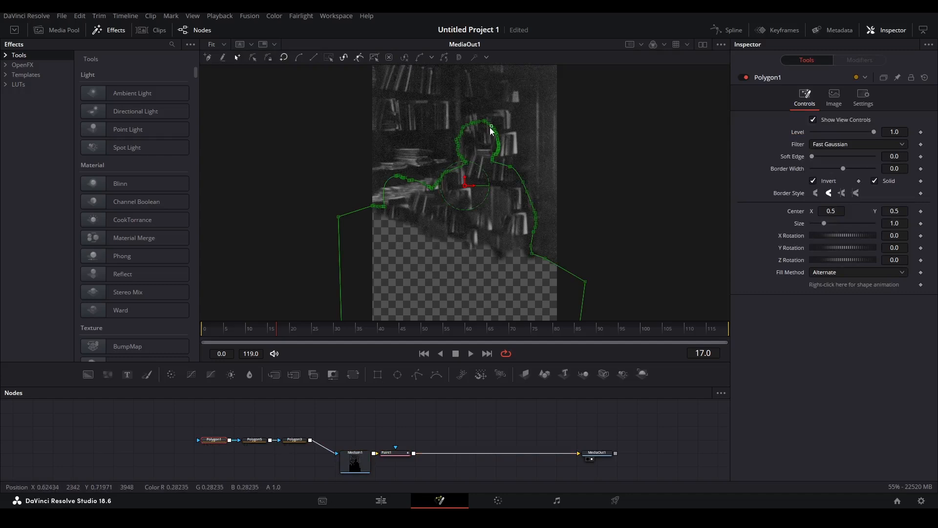
{"action": "left_click_drag", "start_coordinate": [472, 160], "coordinate": [453, 174]}
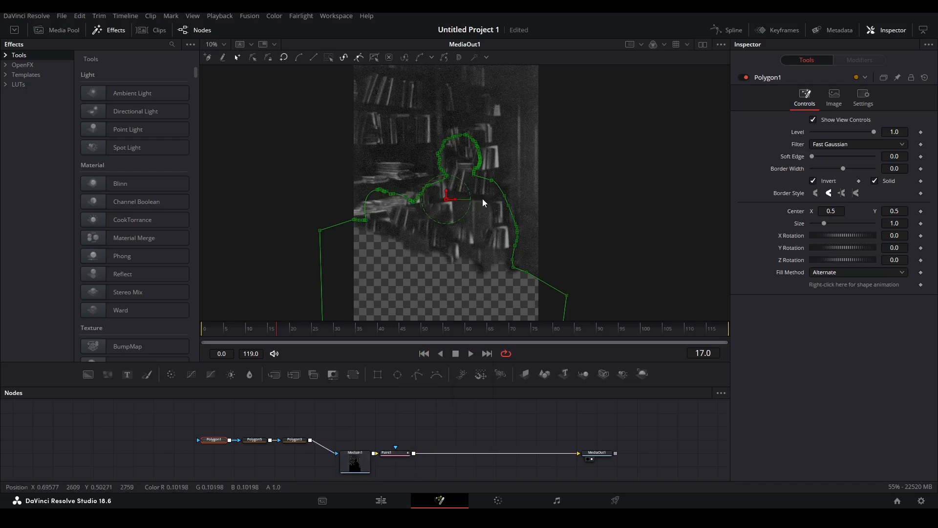
{"action": "left_click", "coordinate": [381, 500]}
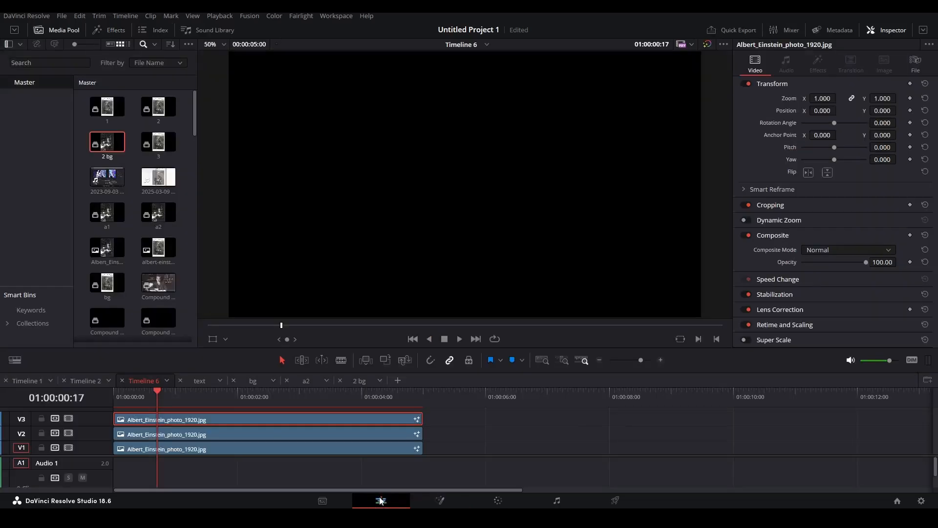
Turn the stacked photo clip into a compound clip named '6'.
{"action": "key", "text": "alt+g"}
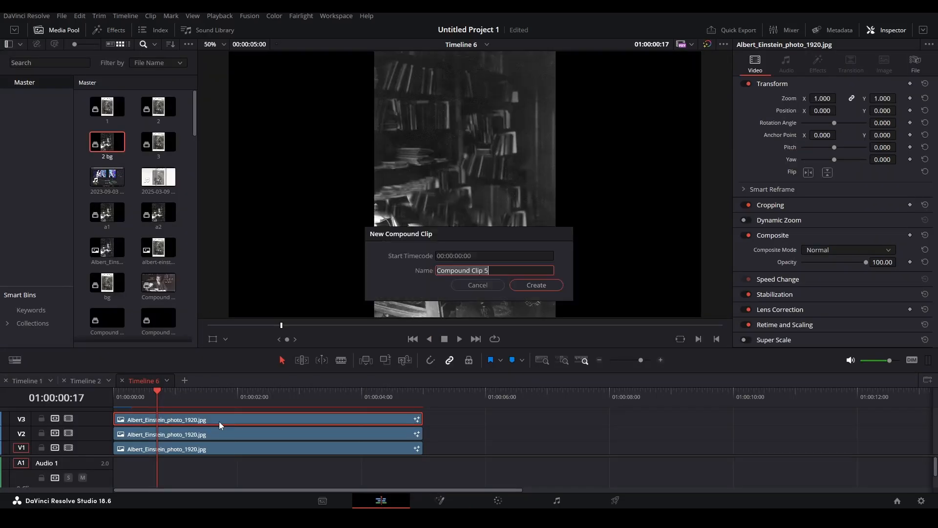
{"action": "type", "text": "6"}
{"action": "key", "text": "Return"}
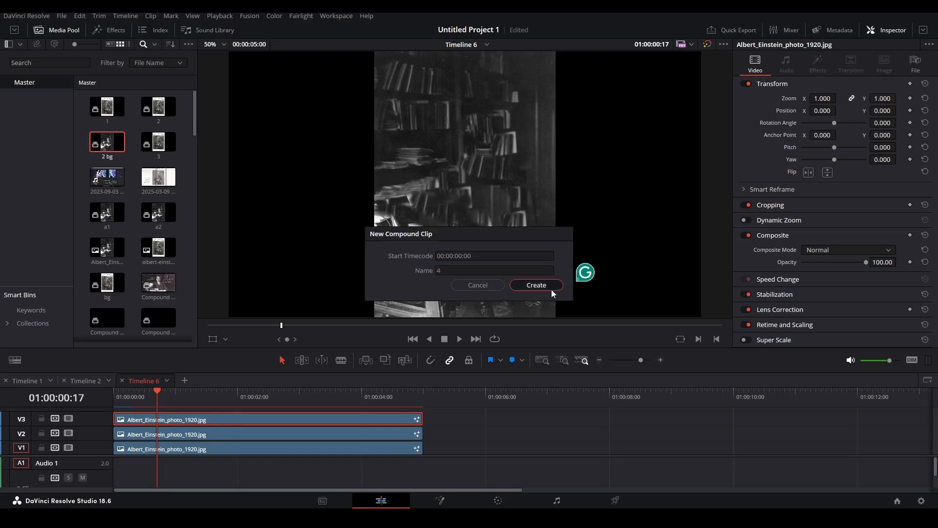
Combine the three compound clips into a new Fusion Composition and open it in Fusion.
{"action": "left_click_drag", "start_coordinate": [447, 473], "coordinate": [356, 411]}
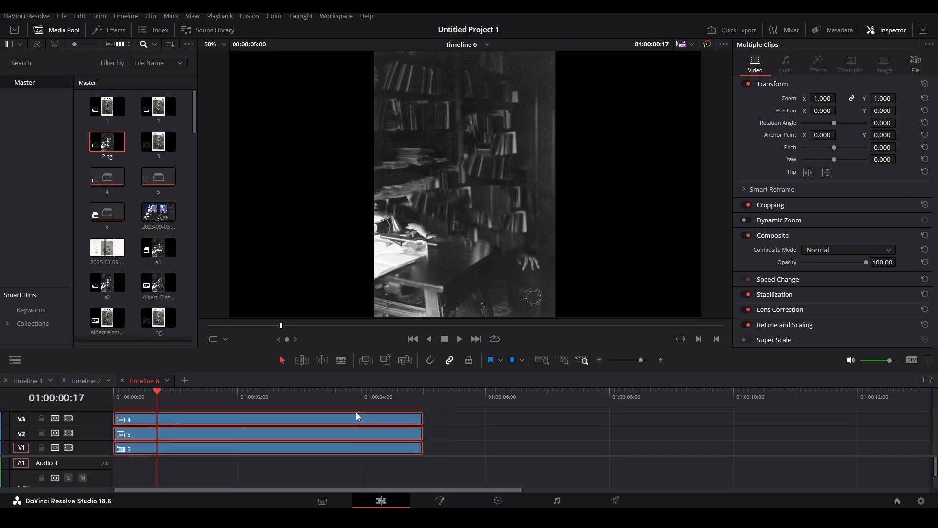
{"action": "key", "text": "Delete"}
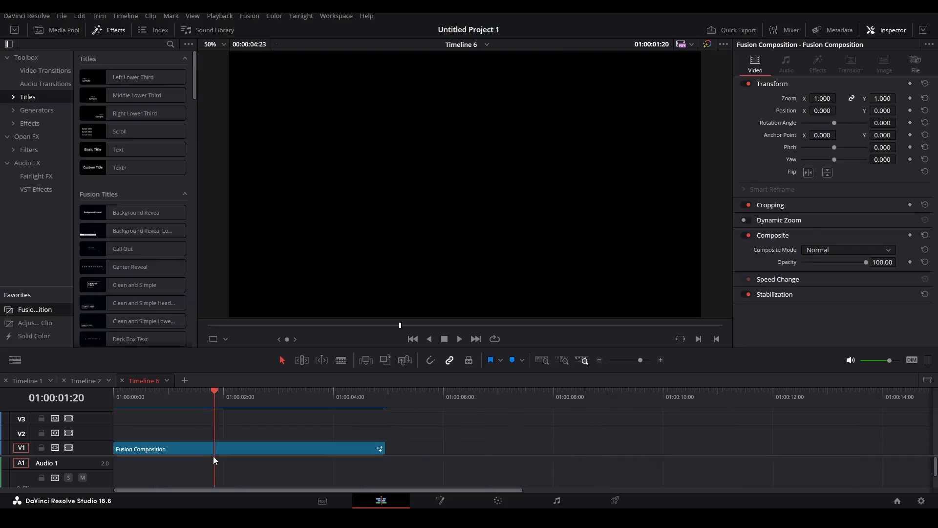
{"action": "left_click", "coordinate": [215, 448]}
{"action": "key", "text": "shift+5"}
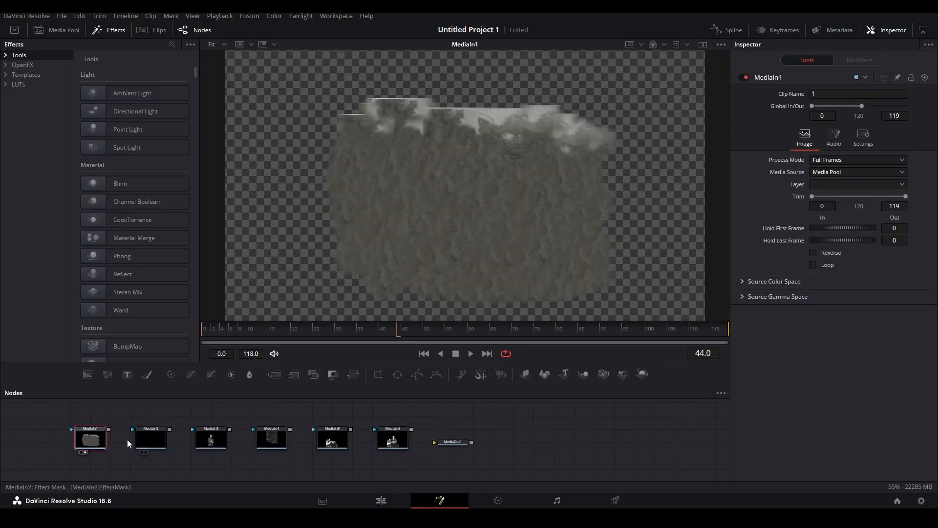
Inspect the MediaIn layers and add a fully transparent Background1 node.
{"action": "left_click", "coordinate": [219, 445]}
{"action": "left_click", "coordinate": [273, 441]}
{"action": "left_click", "coordinate": [331, 444]}
{"action": "left_click", "coordinate": [400, 441]}
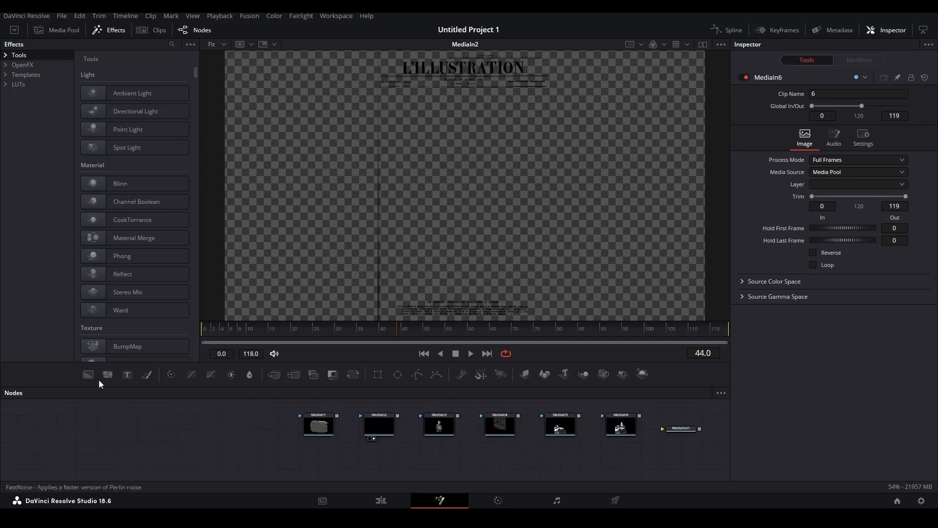
{"action": "left_click_drag", "start_coordinate": [88, 375], "coordinate": [270, 472]}
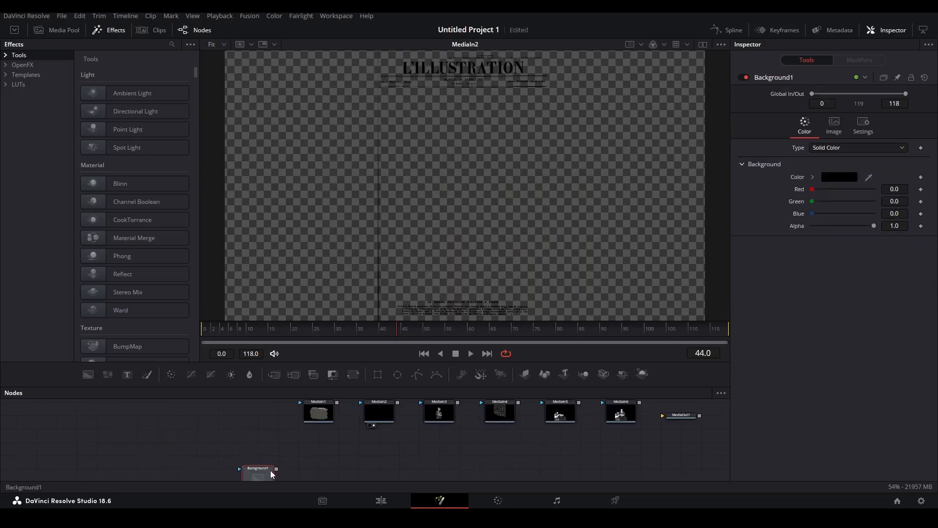
{"action": "left_click_drag", "start_coordinate": [873, 226], "coordinate": [522, 266]}
{"action": "left_click_drag", "start_coordinate": [415, 387], "coordinate": [416, 311]}
{"action": "left_click_drag", "start_coordinate": [270, 405], "coordinate": [391, 418]}
{"action": "left_click_drag", "start_coordinate": [380, 339], "coordinate": [259, 379]}
Merge MediaIn2 over a new white Background2 and view the Merge2 result.
{"action": "left_click_drag", "start_coordinate": [88, 297], "coordinate": [258, 402]}
{"action": "left_click_drag", "start_coordinate": [277, 367], "coordinate": [311, 384]}
{"action": "left_click", "coordinate": [266, 423]}
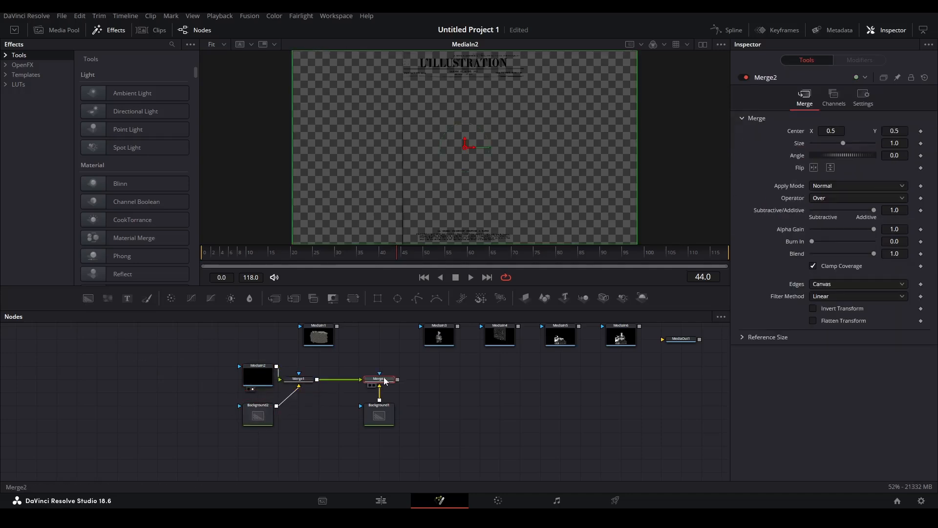
{"action": "left_click_drag", "start_coordinate": [382, 378], "coordinate": [468, 134]}
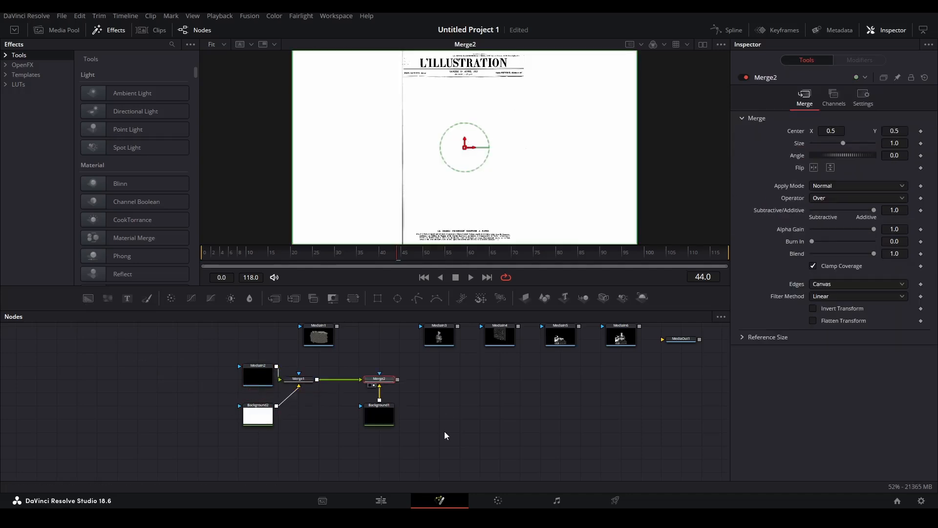
Trim the MediaIn2 cover to its masthead with an inverted Polygon1 mask.
{"action": "left_click", "coordinate": [455, 405]}
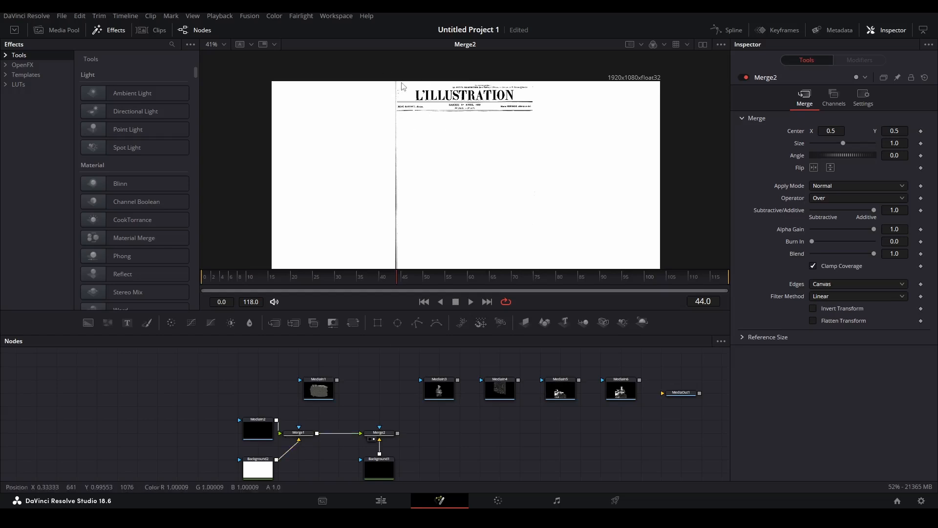
{"action": "left_click", "coordinate": [253, 430]}
{"action": "left_click", "coordinate": [417, 323]}
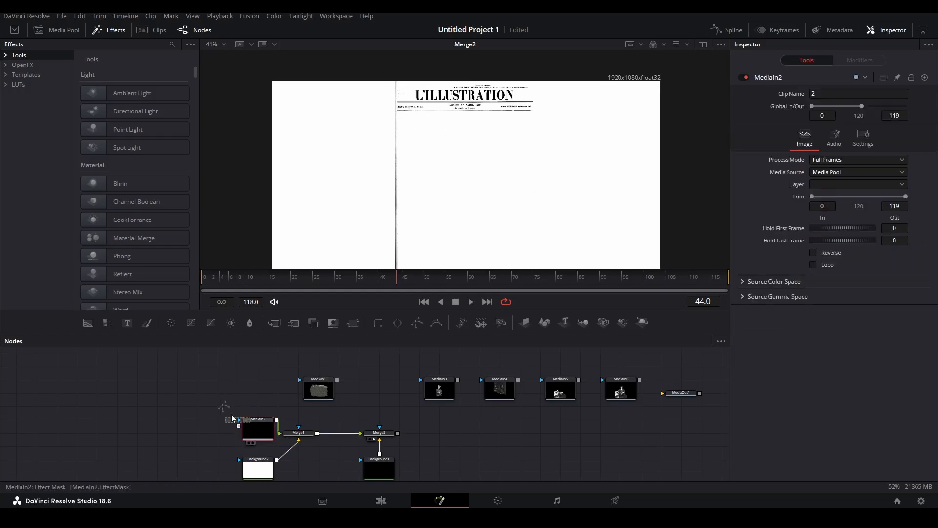
{"action": "scroll", "coordinate": [428, 144], "scroll_direction": "up", "scroll_amount": 6}
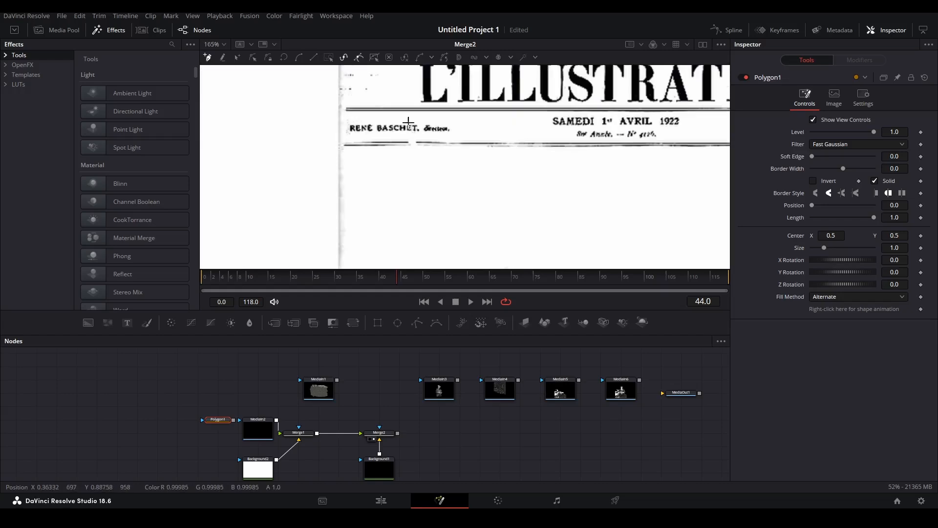
{"action": "left_click", "coordinate": [428, 143]}
{"action": "left_click", "coordinate": [465, 209]}
{"action": "left_click", "coordinate": [411, 230]}
{"action": "scroll", "coordinate": [412, 231], "scroll_direction": "down", "scroll_amount": 3}
{"action": "left_click", "coordinate": [412, 231]}
{"action": "left_click_drag", "start_coordinate": [233, 421], "coordinate": [254, 429]}
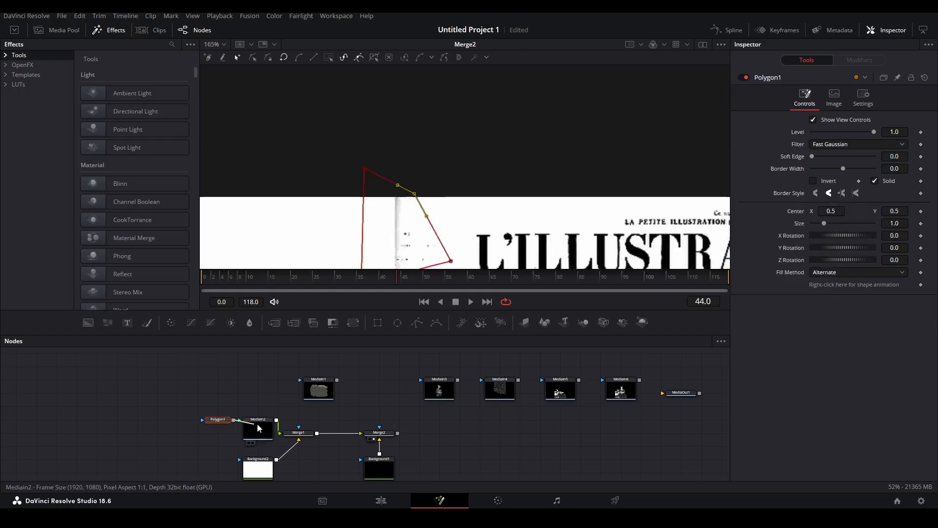
{"action": "left_click", "coordinate": [814, 181]}
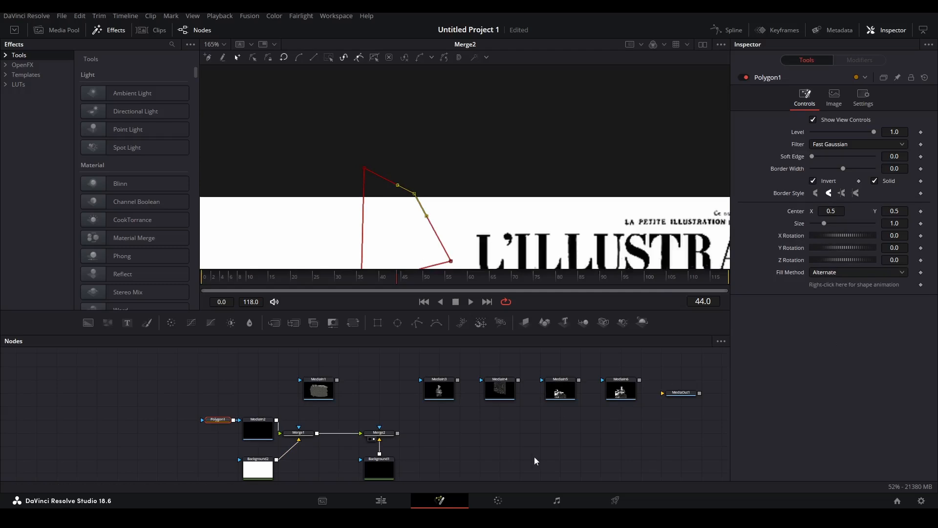
{"action": "scroll", "coordinate": [471, 211], "scroll_direction": "down", "scroll_amount": 5}
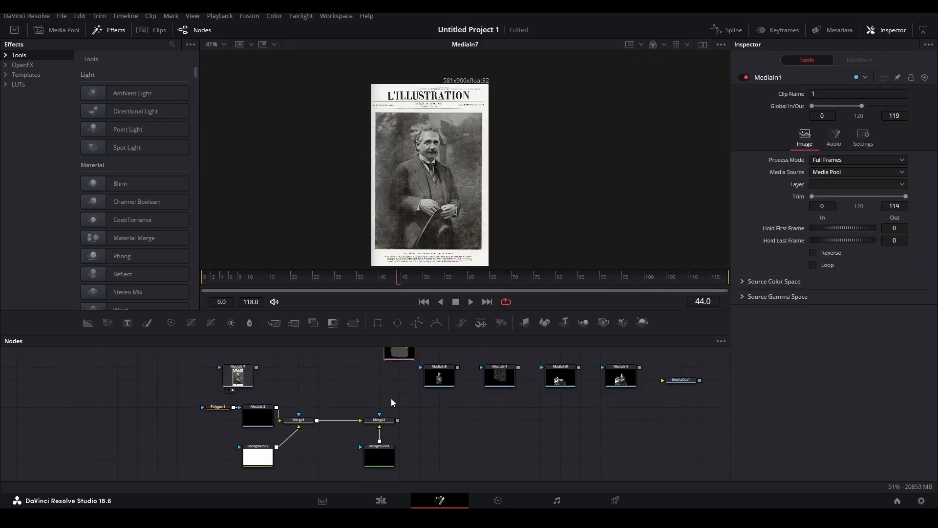
{"action": "scroll", "coordinate": [391, 398], "scroll_direction": "up", "scroll_amount": 3}
Merge MediaIn7's Einstein cover image over Merge2 as Merge3 and view the composite.
{"action": "left_click_drag", "start_coordinate": [331, 387], "coordinate": [583, 461]}
{"action": "left_click_drag", "start_coordinate": [590, 455], "coordinate": [591, 416]}
{"action": "scroll", "coordinate": [296, 438], "scroll_direction": "down", "scroll_amount": 3}
{"action": "left_click_drag", "start_coordinate": [222, 383], "coordinate": [356, 386]}
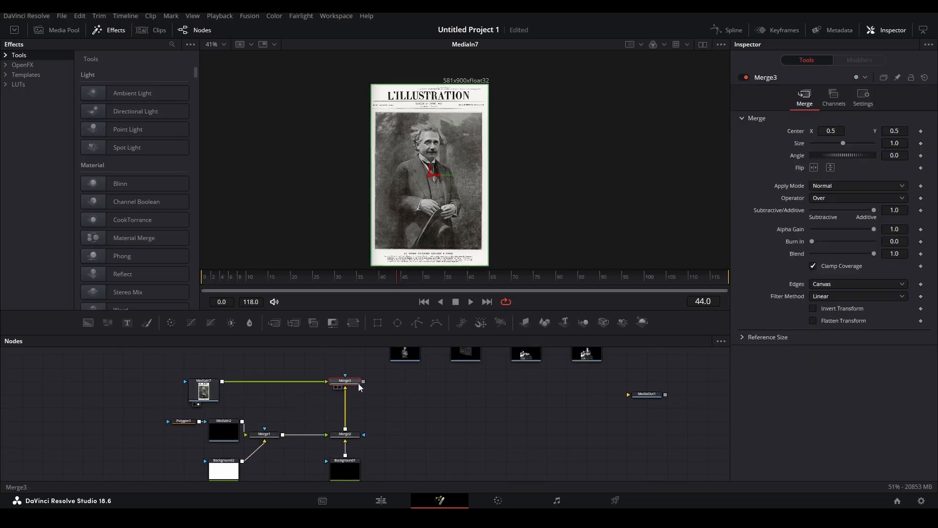
{"action": "key", "text": "1"}
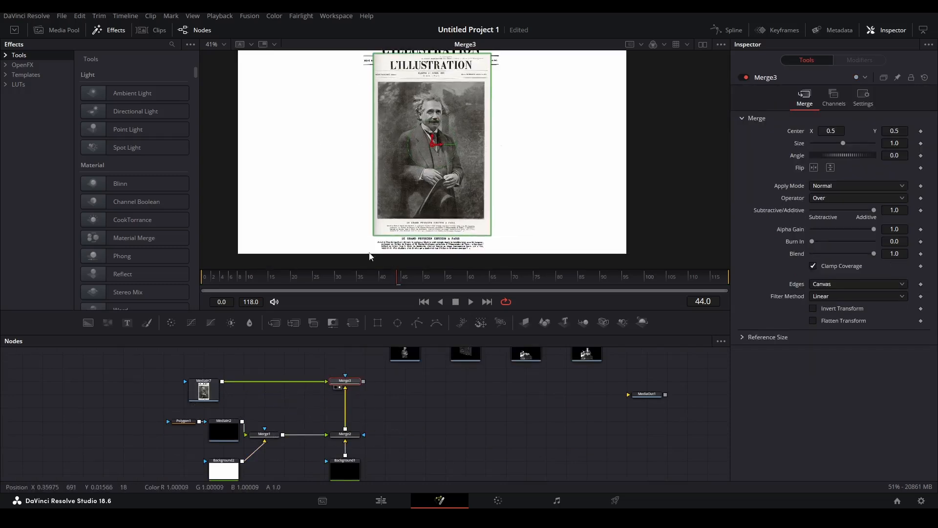
Insert a Transform after MediaIn7 and enlarge the Einstein cover image.
{"action": "left_click", "coordinate": [204, 391]}
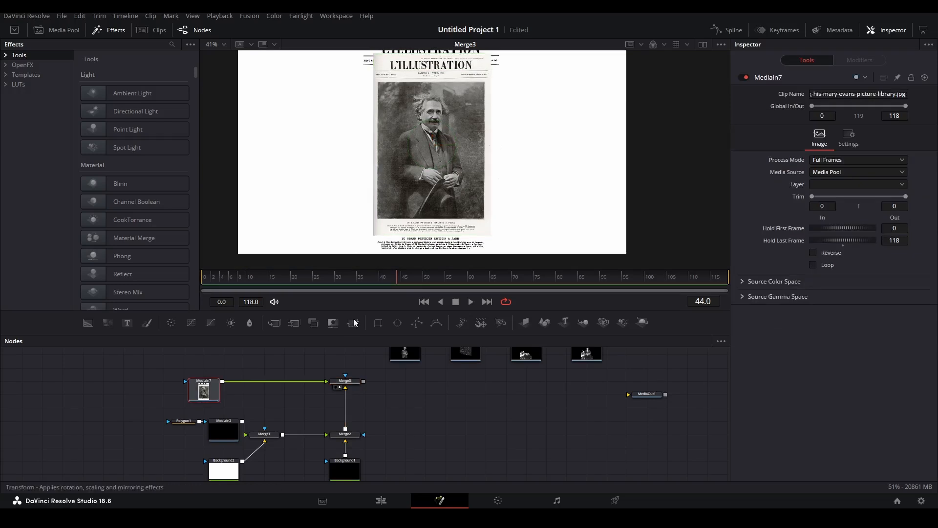
{"action": "left_click", "coordinate": [353, 323]}
{"action": "left_click_drag", "start_coordinate": [491, 235], "coordinate": [516, 265]}
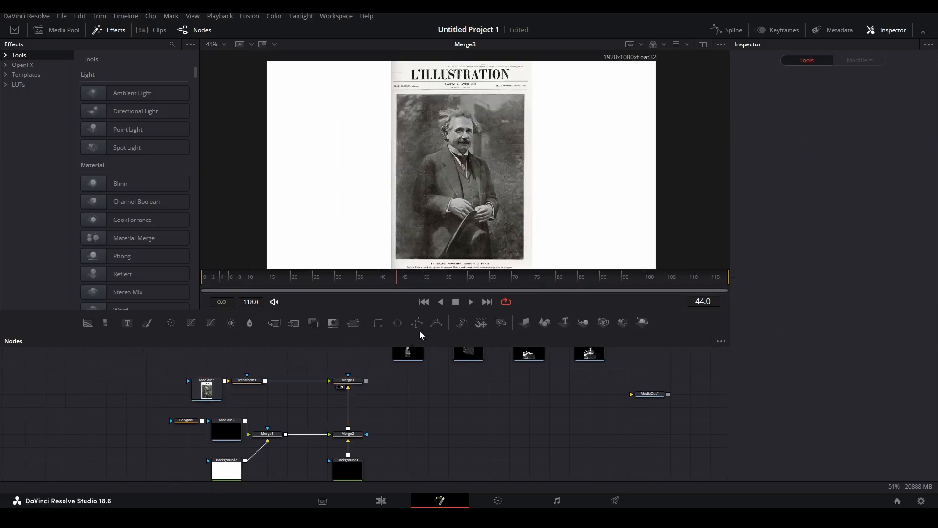
Add Polygon2 to Background2's mask, closing a rectangle on the photo's corners.
{"action": "left_click_drag", "start_coordinate": [418, 326], "coordinate": [199, 461]}
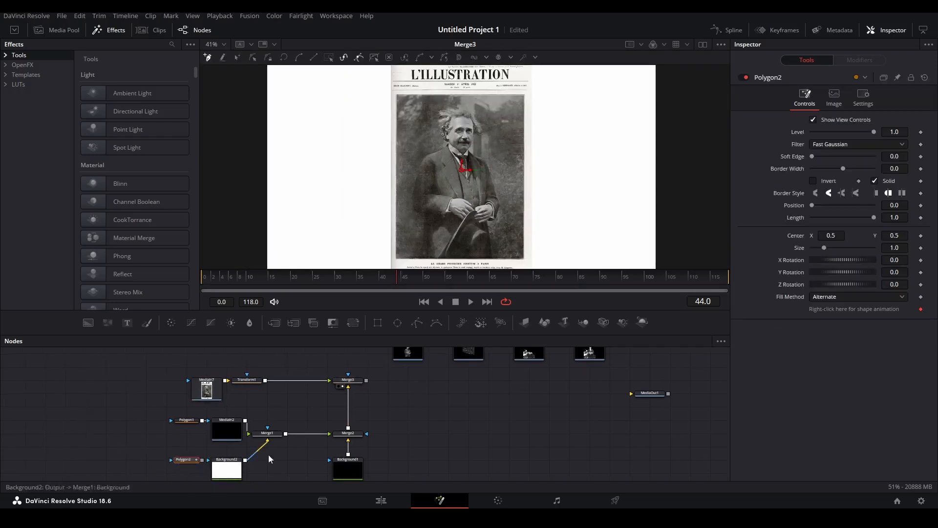
{"action": "left_click_drag", "start_coordinate": [492, 114], "coordinate": [486, 111]}
{"action": "left_click_drag", "start_coordinate": [358, 381], "coordinate": [356, 384]}
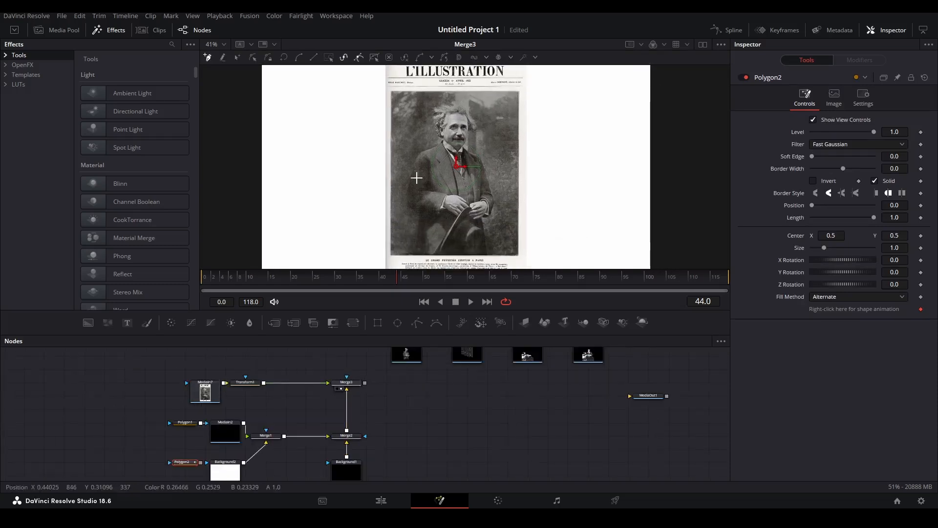
{"action": "left_click_drag", "start_coordinate": [472, 309], "coordinate": [472, 353]}
{"action": "scroll", "coordinate": [517, 281], "scroll_direction": "up", "scroll_amount": 5}
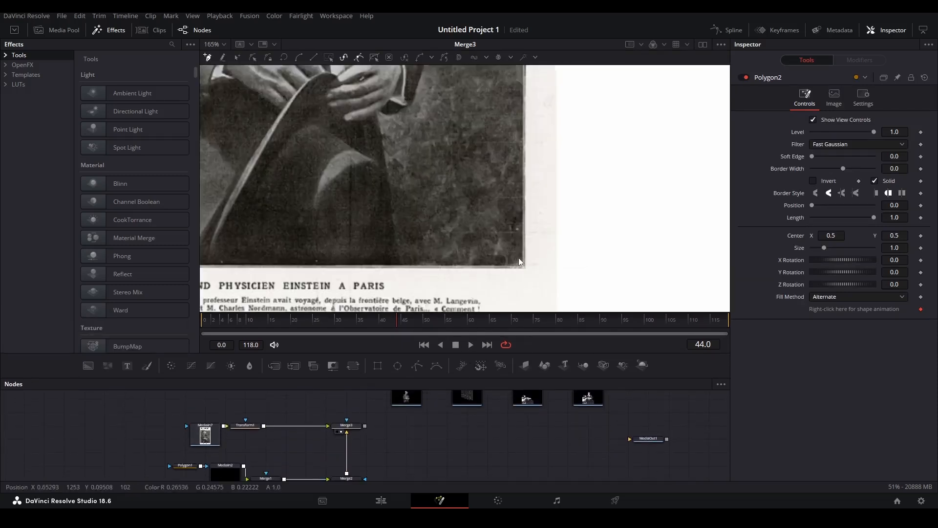
{"action": "left_click", "coordinate": [523, 266]}
{"action": "scroll", "coordinate": [524, 266], "scroll_direction": "down", "scroll_amount": 4}
{"action": "scroll", "coordinate": [491, 122], "scroll_direction": "up", "scroll_amount": 1}
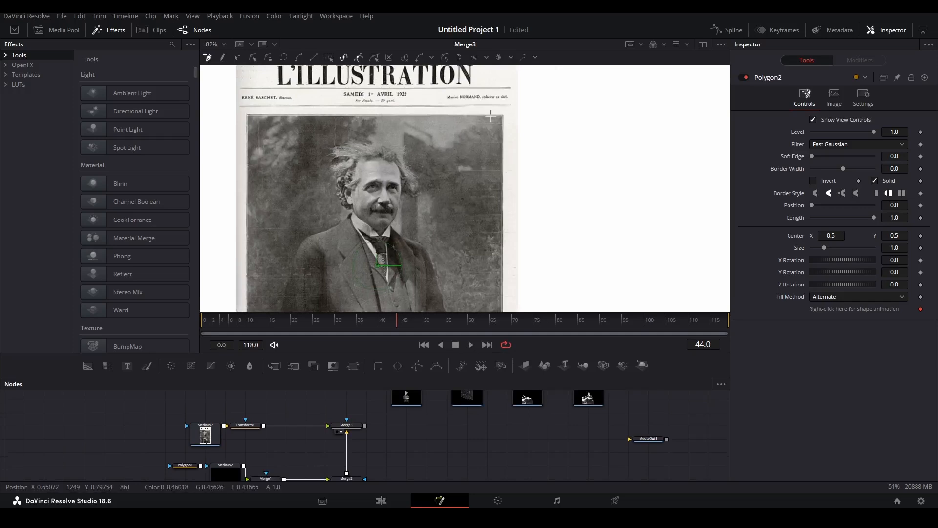
{"action": "left_click", "coordinate": [503, 116]}
{"action": "left_click", "coordinate": [504, 117]}
{"action": "scroll", "coordinate": [503, 117], "scroll_direction": "down", "scroll_amount": 2}
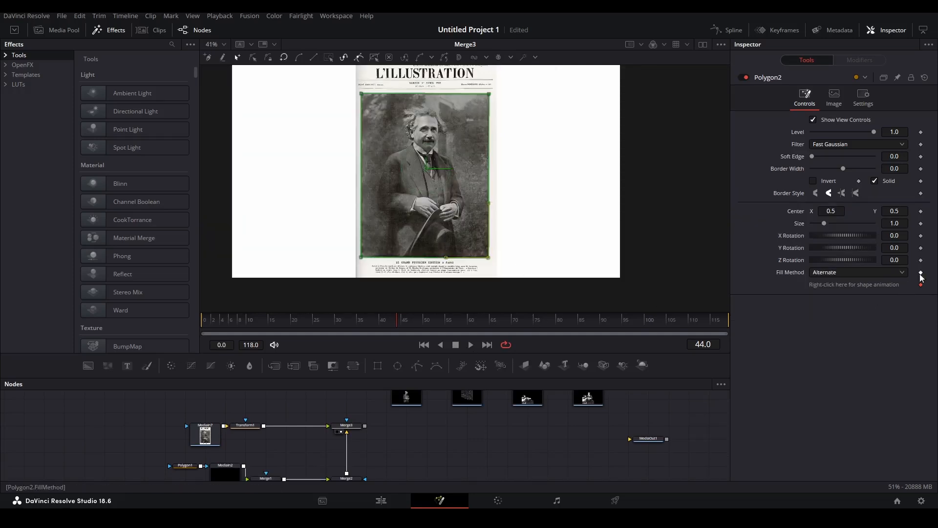
Invert Polygon2 to punch a transparent photo-sized hole in the white background.
{"action": "left_click", "coordinate": [315, 427]}
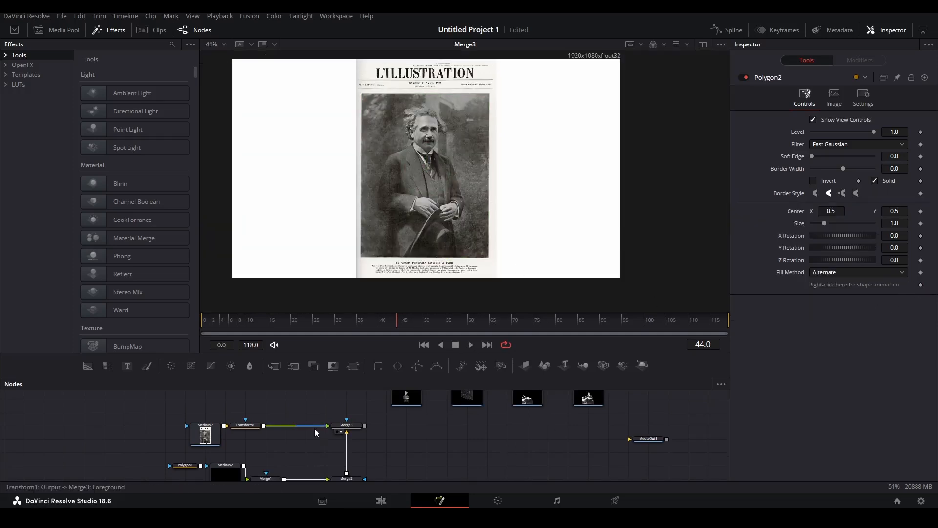
{"action": "scroll", "coordinate": [312, 468], "scroll_direction": "down", "scroll_amount": 1}
{"action": "scroll", "coordinate": [272, 466], "scroll_direction": "down", "scroll_amount": 1}
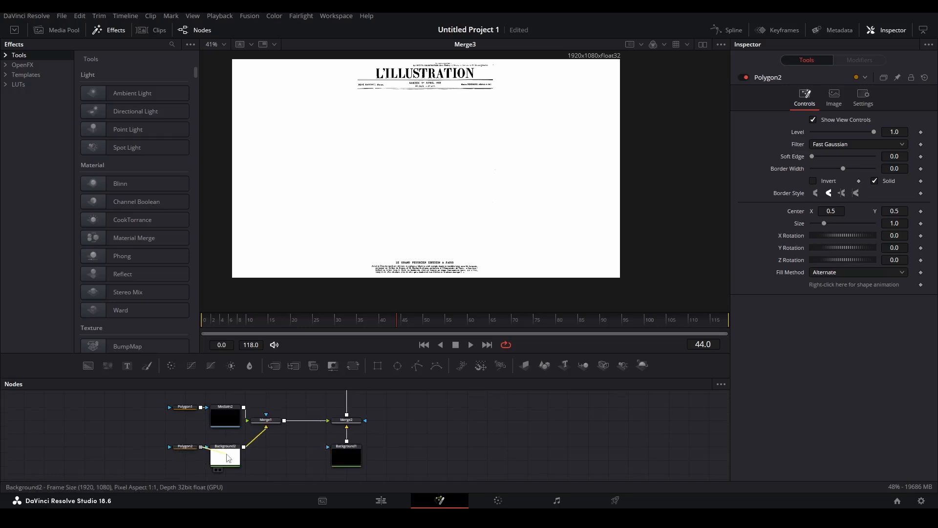
{"action": "left_click", "coordinate": [814, 184]}
{"action": "scroll", "coordinate": [424, 193], "scroll_direction": "up", "scroll_amount": 2}
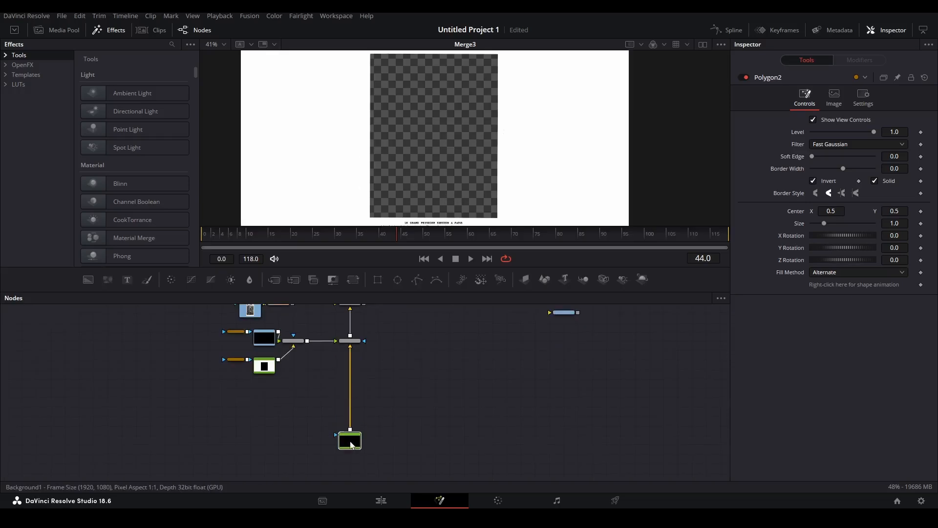
Rearrange the media nodes and merge MediaIn1 over the black background with the Einstein layer on top.
{"action": "left_click", "coordinate": [351, 445]}
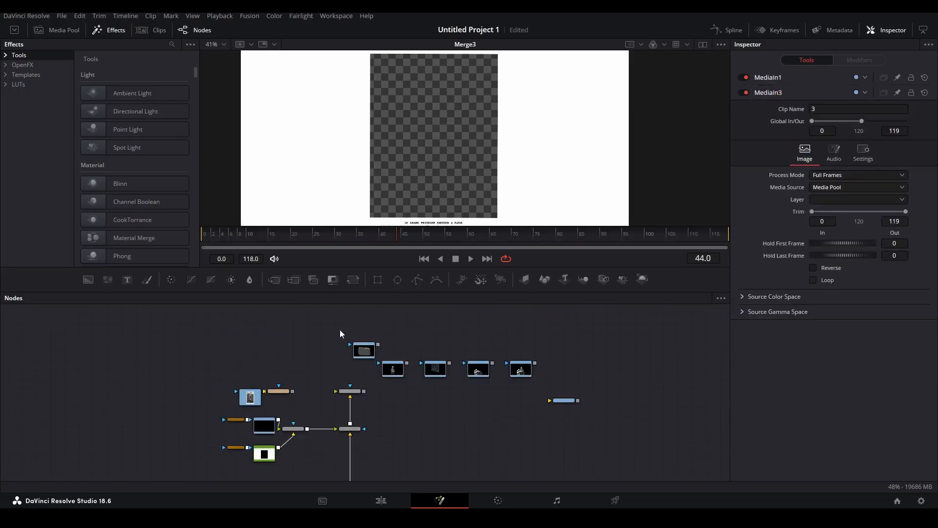
{"action": "left_click_drag", "start_coordinate": [329, 319], "coordinate": [401, 380]}
{"action": "scroll", "coordinate": [400, 376], "scroll_direction": "down", "scroll_amount": 1}
{"action": "left_click_drag", "start_coordinate": [394, 332], "coordinate": [297, 465]}
{"action": "left_click", "coordinate": [318, 438]}
{"action": "scroll", "coordinate": [319, 437], "scroll_direction": "down", "scroll_amount": 2}
{"action": "left_click_drag", "start_coordinate": [298, 416], "coordinate": [409, 467]}
{"action": "scroll", "coordinate": [289, 435], "scroll_direction": "up", "scroll_amount": 3}
{"action": "left_click_drag", "start_coordinate": [472, 459], "coordinate": [412, 400]}
{"action": "left_click_drag", "start_coordinate": [348, 307], "coordinate": [386, 301]}
Add a Transform after MediaIn1 and scale its image up to about 1.26.
{"action": "left_click", "coordinate": [286, 418]}
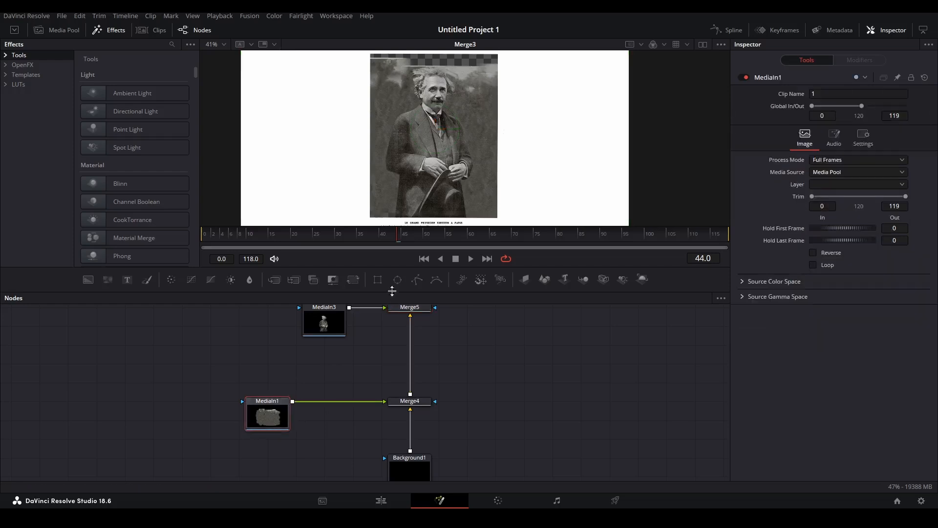
{"action": "left_click", "coordinate": [353, 280]}
{"action": "scroll", "coordinate": [486, 132], "scroll_direction": "down", "scroll_amount": 2}
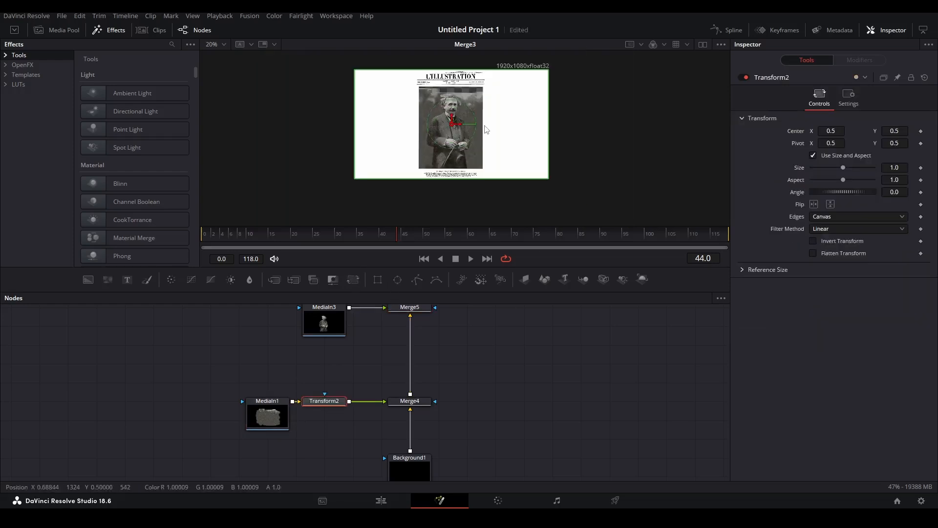
{"action": "left_click_drag", "start_coordinate": [555, 184], "coordinate": [570, 191]}
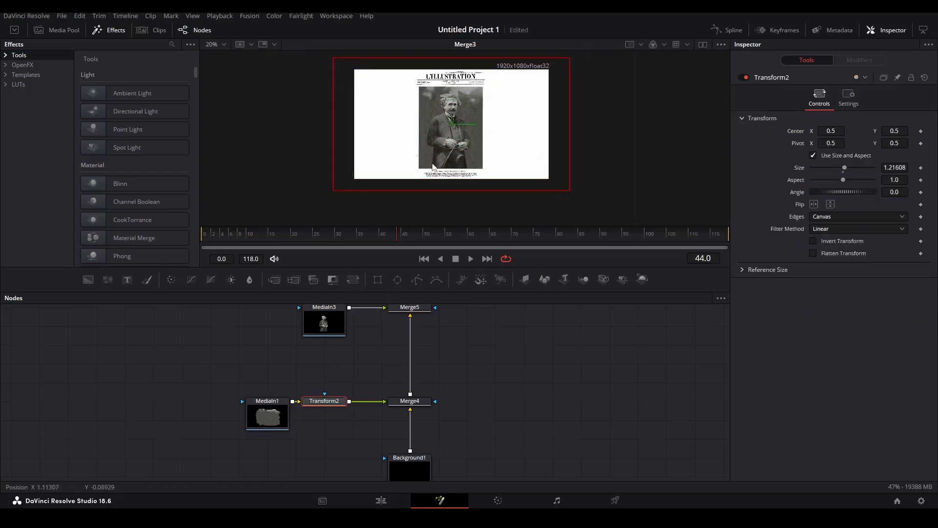
{"action": "scroll", "coordinate": [446, 133], "scroll_direction": "up", "scroll_amount": 1}
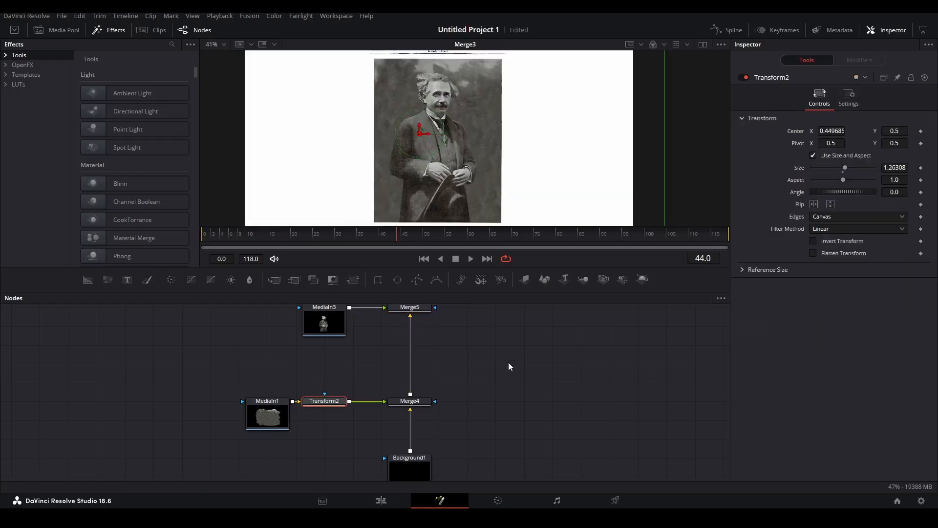
{"action": "left_click_drag", "start_coordinate": [435, 141], "coordinate": [400, 148]}
Add Transform3 after MediaIn3 and shift the Einstein image slightly right to center X 0.5088.
{"action": "left_click_drag", "start_coordinate": [322, 328], "coordinate": [265, 327]}
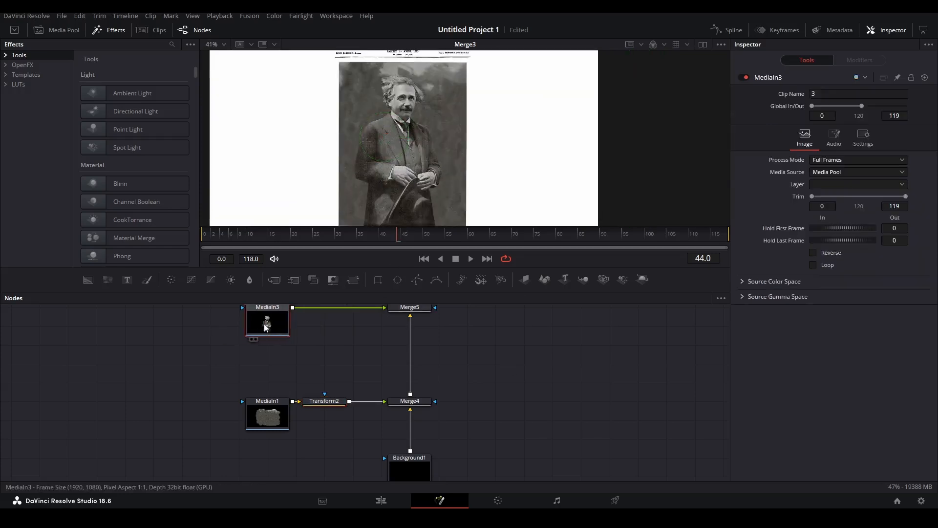
{"action": "left_click", "coordinate": [353, 279]}
{"action": "scroll", "coordinate": [355, 339], "scroll_direction": "up", "scroll_amount": 3}
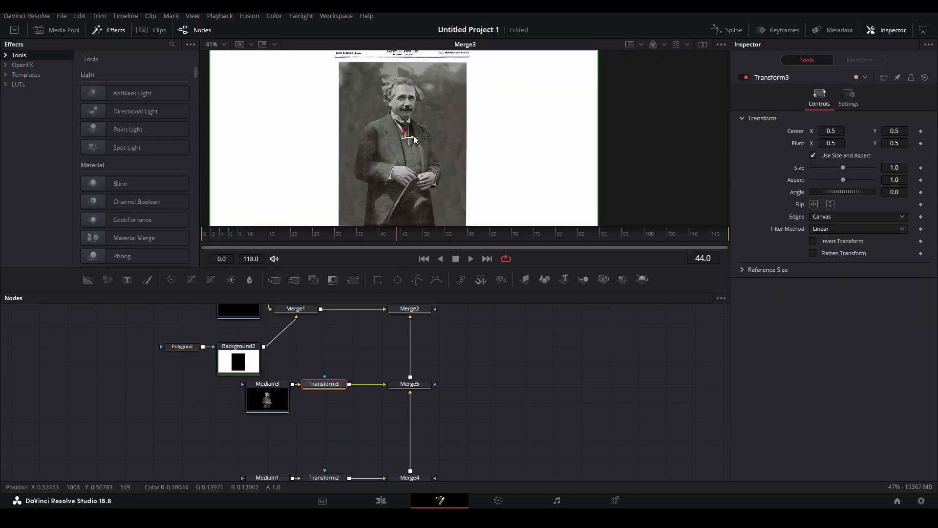
{"action": "left_click_drag", "start_coordinate": [414, 135], "coordinate": [417, 137]}
Delete Merge2–5 and Background1, leaving Merge1 and the media nodes in view.
{"action": "scroll", "coordinate": [429, 141], "scroll_direction": "down", "scroll_amount": 3}
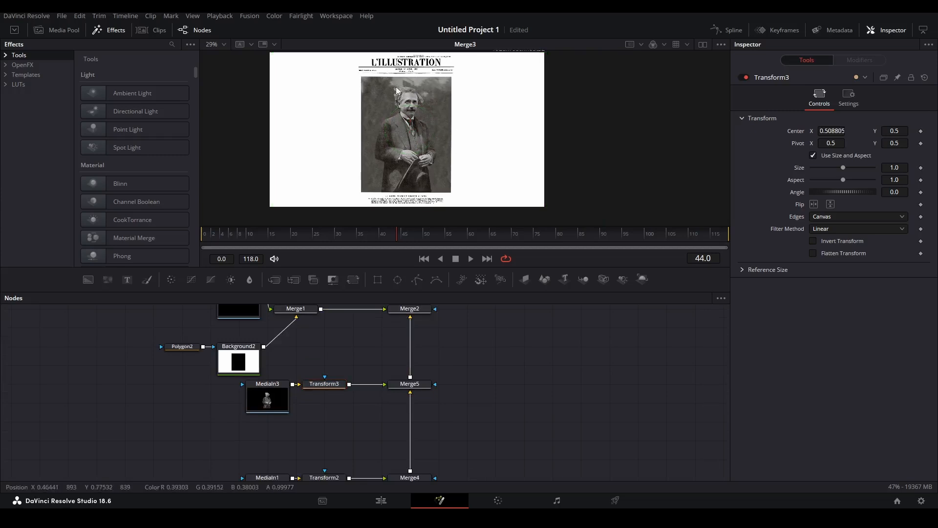
{"action": "scroll", "coordinate": [428, 121], "scroll_direction": "up", "scroll_amount": 3}
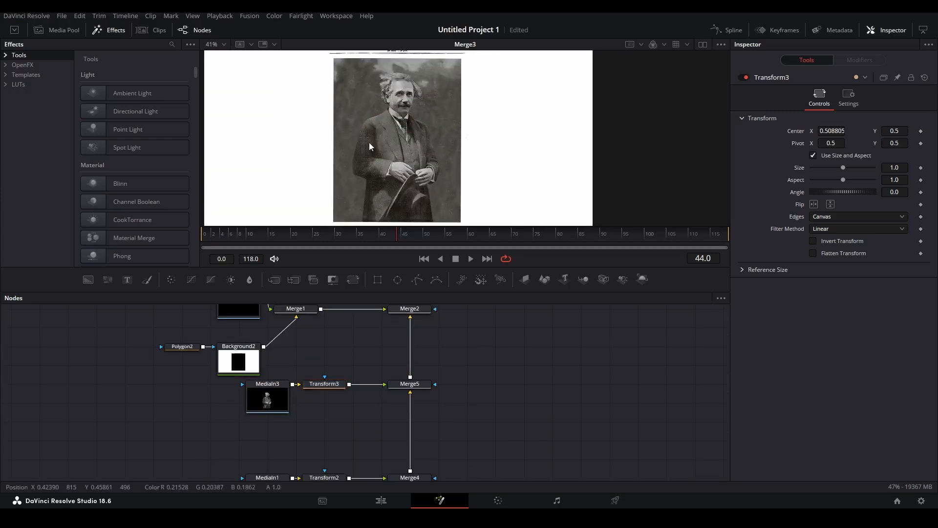
{"action": "scroll", "coordinate": [447, 406], "scroll_direction": "down", "scroll_amount": 2}
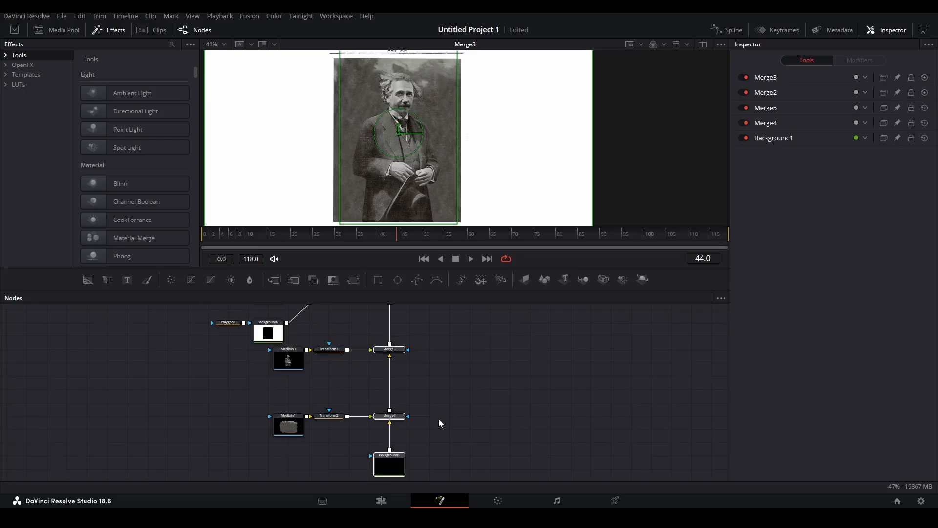
{"action": "key", "text": "Delete"}
{"action": "left_click_drag", "start_coordinate": [483, 333], "coordinate": [402, 424]}
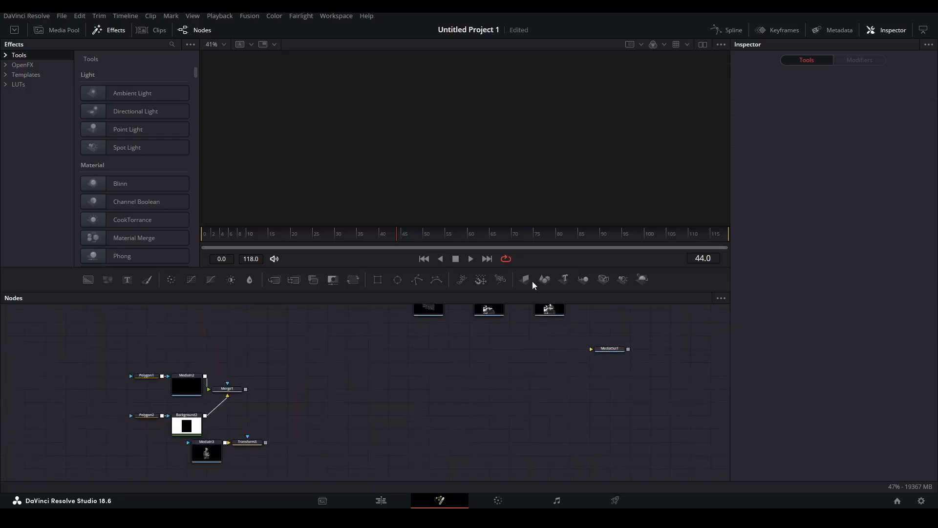
Add ImagePlane3D, Camera3D, Merge3D and Renderer3D nodes, setting the renderer to Hardware Renderer.
{"action": "left_click_drag", "start_coordinate": [348, 400], "coordinate": [348, 400]}
{"action": "left_click_drag", "start_coordinate": [603, 279], "coordinate": [367, 403]}
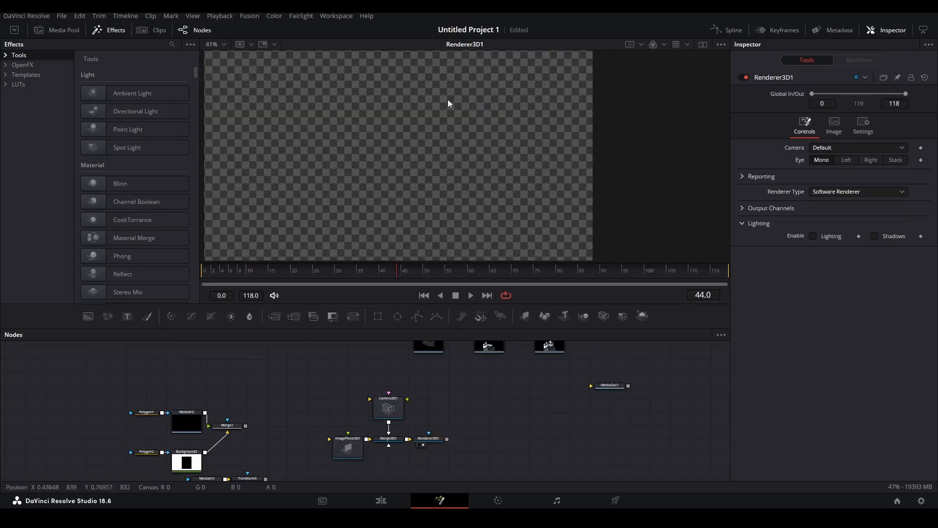
{"action": "left_click_drag", "start_coordinate": [447, 103], "coordinate": [532, 191]}
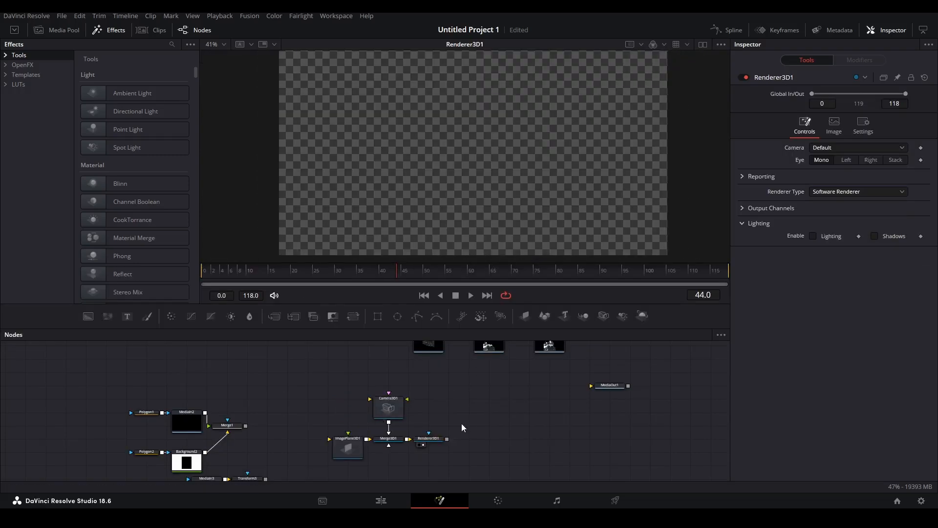
{"action": "left_click", "coordinate": [815, 194]}
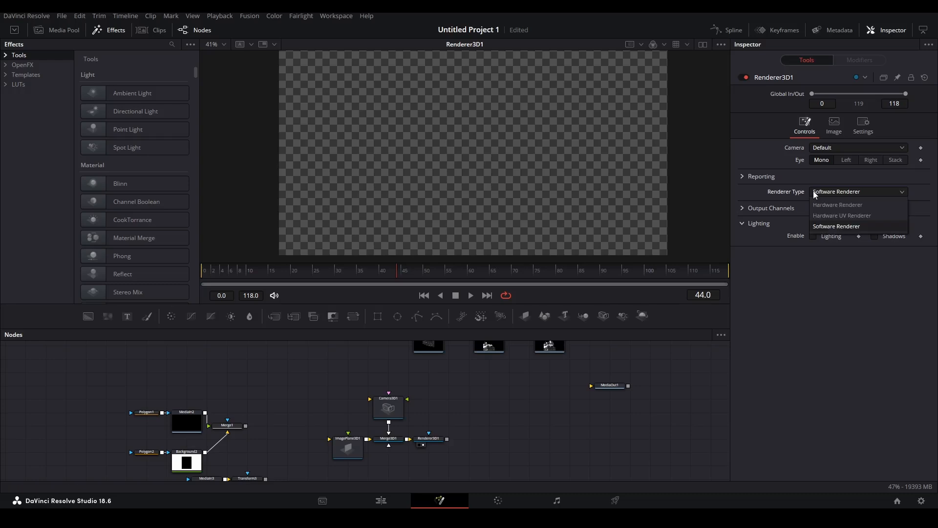
{"action": "left_click", "coordinate": [820, 206]}
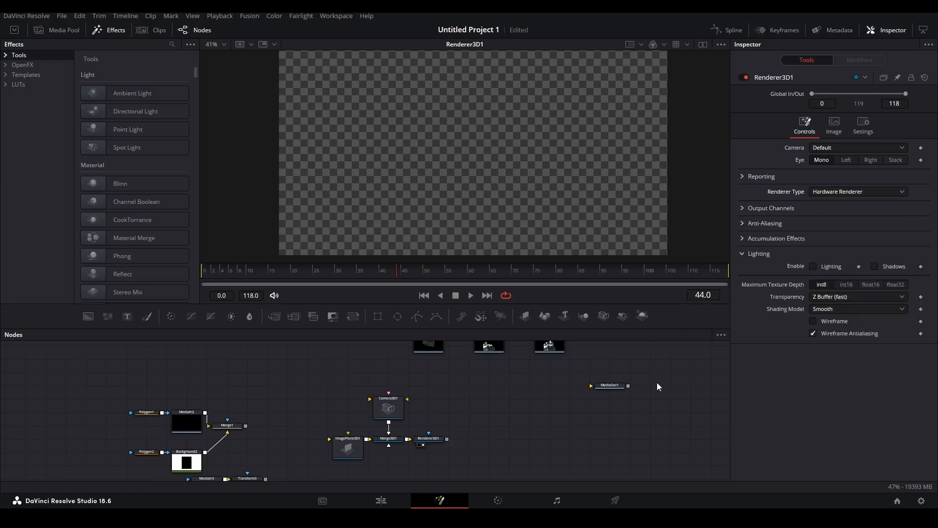
Lower the renderer's anti-aliasing HiQ Rate from 3 to 1.
{"action": "left_click", "coordinate": [743, 223]}
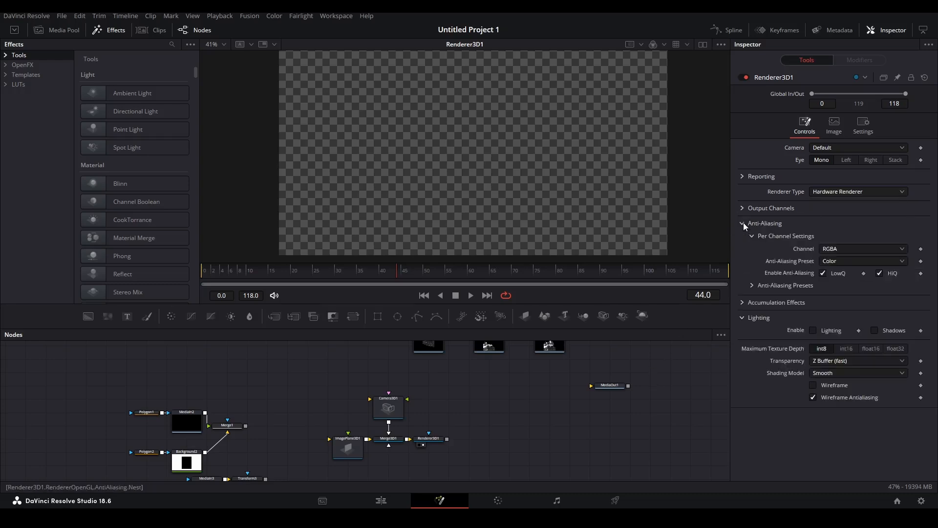
{"action": "left_click", "coordinate": [752, 284]}
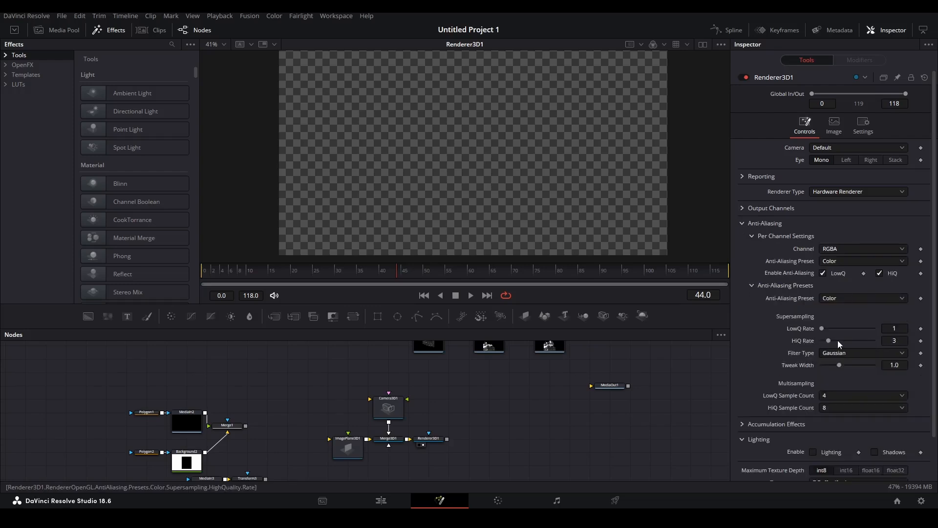
{"action": "left_click_drag", "start_coordinate": [829, 340], "coordinate": [680, 337]}
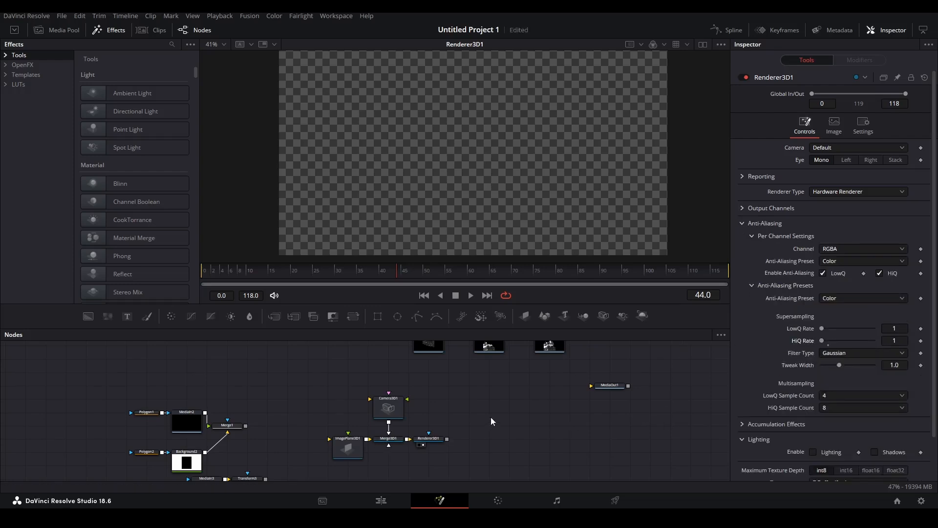
{"action": "left_click", "coordinate": [743, 223]}
Toggle high-quality playback in the viewer's playback options.
{"action": "right_click", "coordinate": [599, 296]}
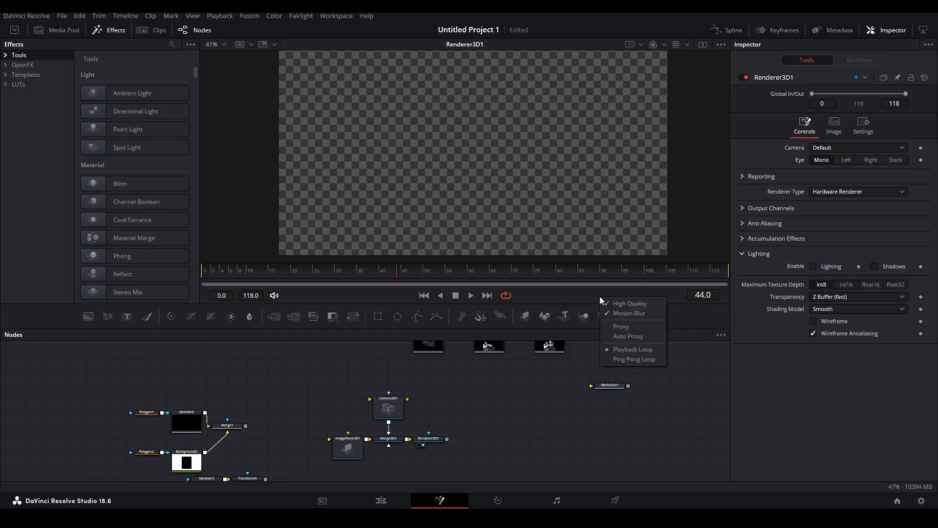
{"action": "left_click", "coordinate": [627, 302]}
{"action": "right_click", "coordinate": [636, 293]}
{"action": "left_click", "coordinate": [653, 310]}
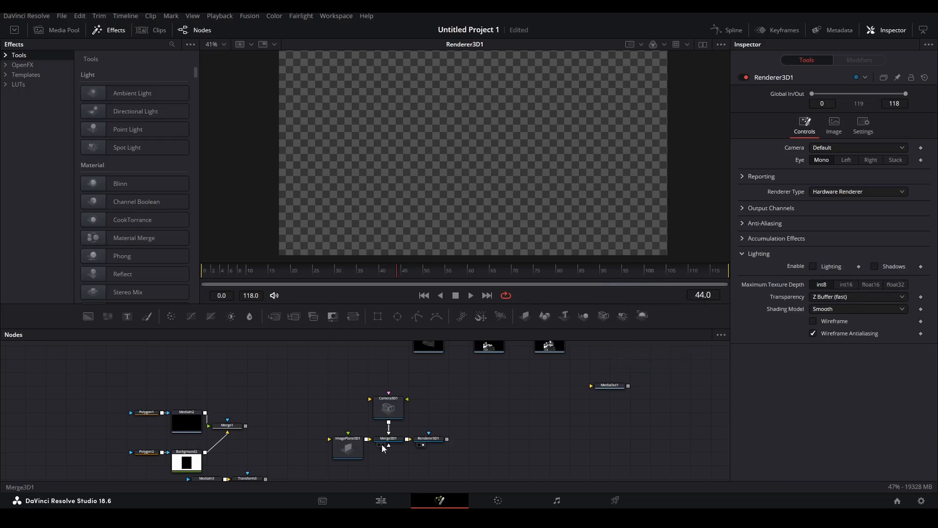
Turn on proxy playback, show Transform1 in the right viewer, and enable High Quality rendering.
{"action": "right_click", "coordinate": [204, 271]}
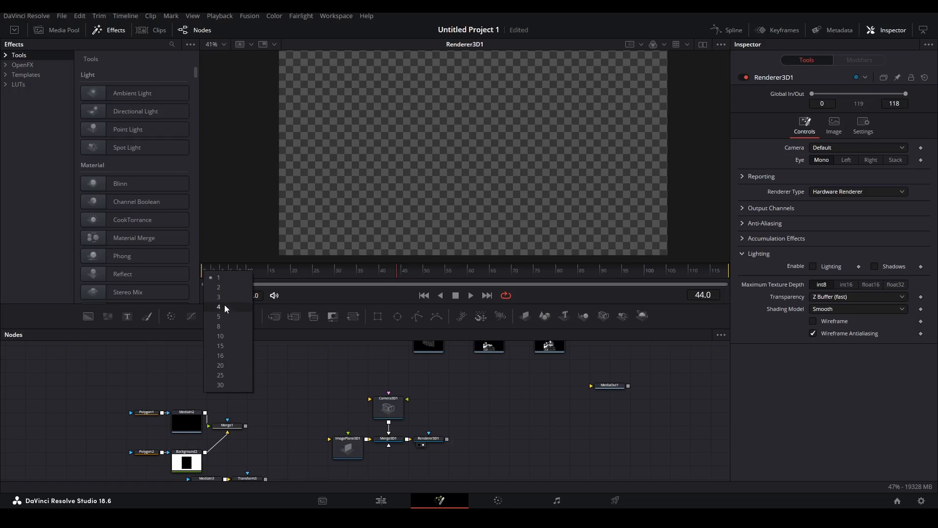
{"action": "right_click", "coordinate": [333, 296]}
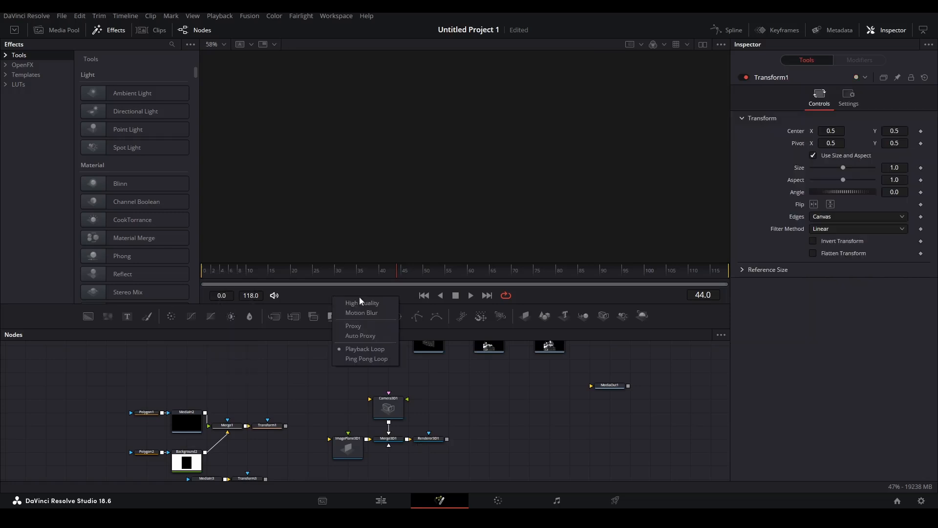
{"action": "left_click", "coordinate": [358, 325]}
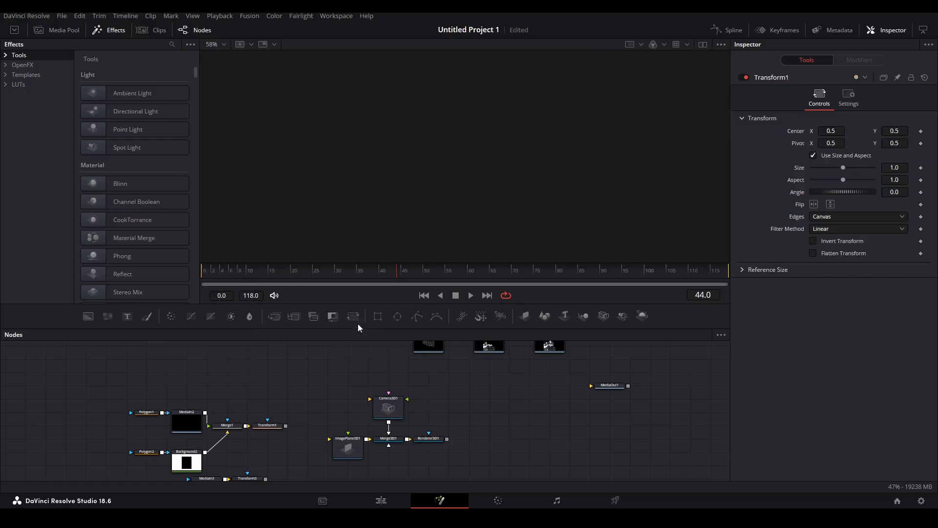
{"action": "left_click", "coordinate": [270, 426]}
{"action": "key", "text": "2"}
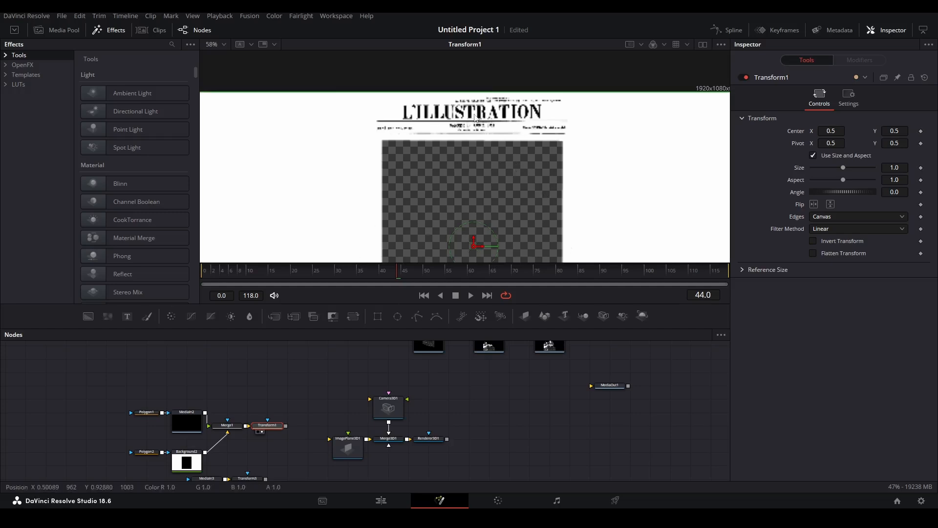
{"action": "scroll", "coordinate": [477, 116], "scroll_direction": "up", "scroll_amount": 5}
{"action": "right_click", "coordinate": [205, 273]}
{"action": "left_click", "coordinate": [213, 276]}
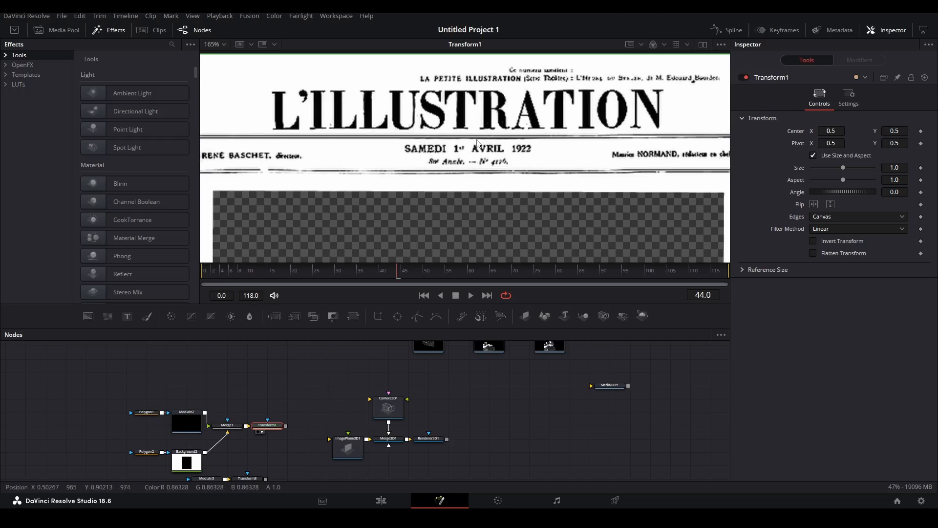
{"action": "scroll", "coordinate": [478, 143], "scroll_direction": "down", "scroll_amount": 5}
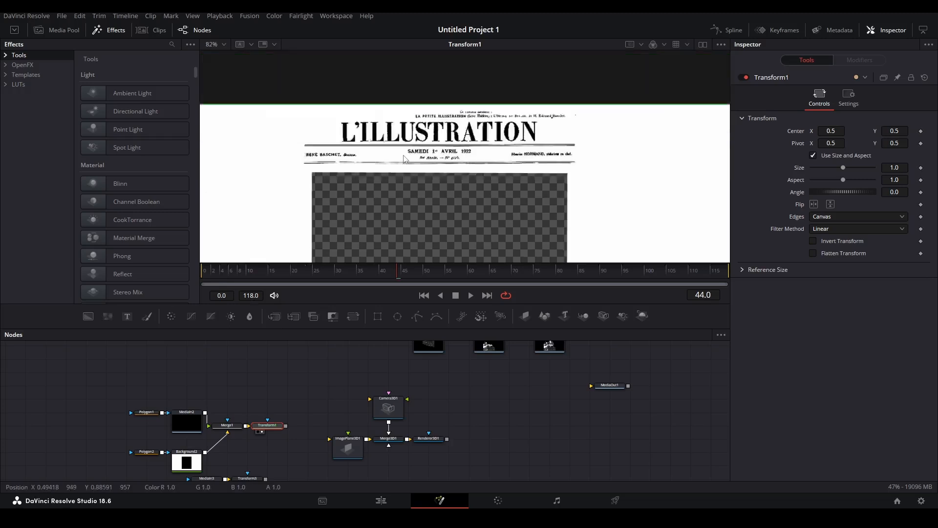
Choose a frame step size, then delete Transform1 and deselect Merge1.
{"action": "right_click", "coordinate": [205, 271]}
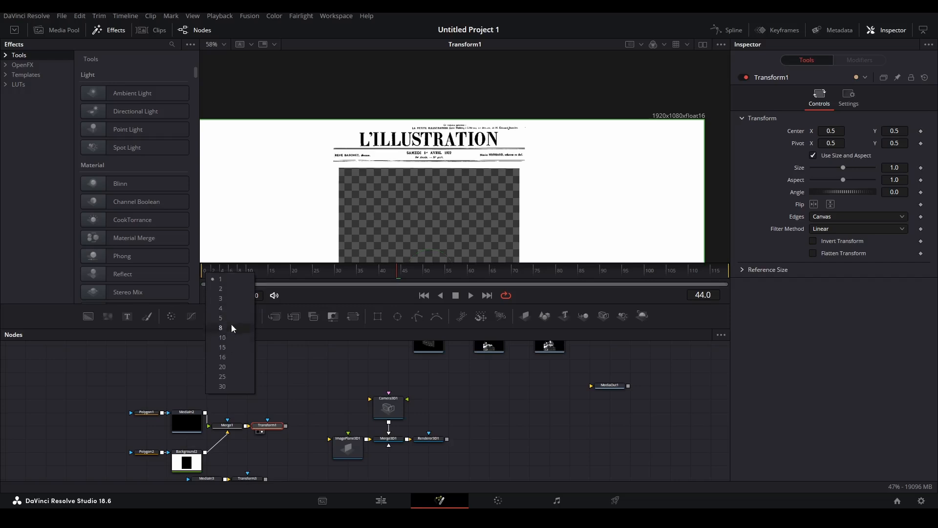
{"action": "left_click", "coordinate": [352, 360]}
{"action": "key", "text": "Delete"}
{"action": "left_click", "coordinate": [298, 417]}
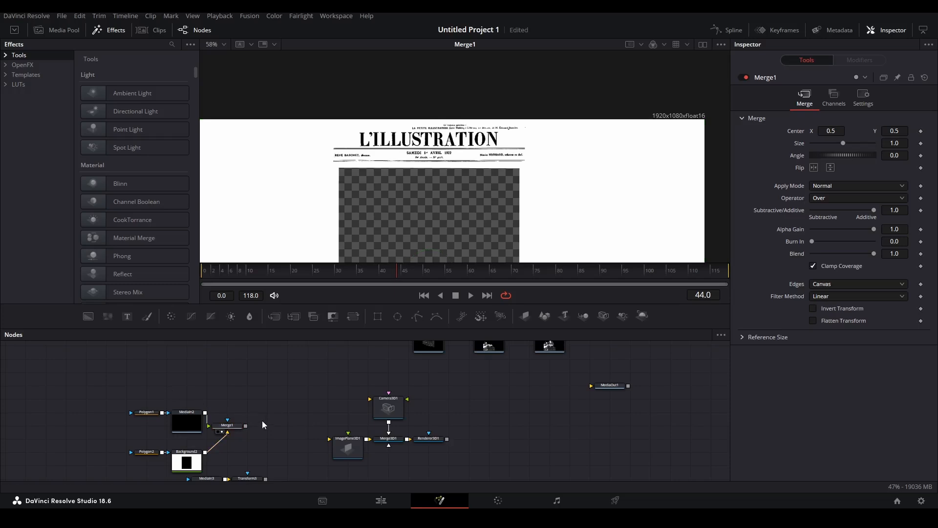
Group the cover-building nodes into Group1 with Ctrl+G and feed it into ImagePlane3D1.
{"action": "left_click_drag", "start_coordinate": [256, 416], "coordinate": [301, 388]}
{"action": "left_click_drag", "start_coordinate": [126, 361], "coordinate": [272, 429]}
{"action": "key", "text": "ctrl+g"}
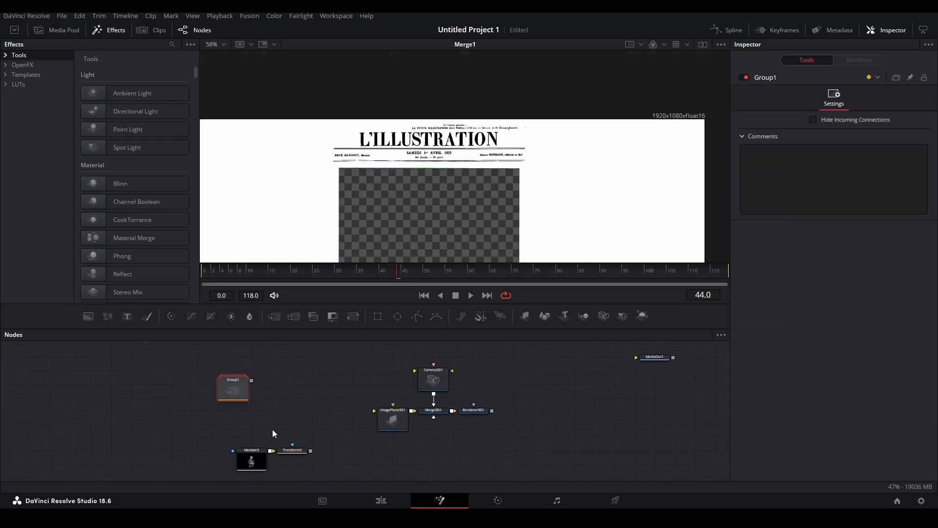
{"action": "left_click_drag", "start_coordinate": [249, 389], "coordinate": [374, 410]}
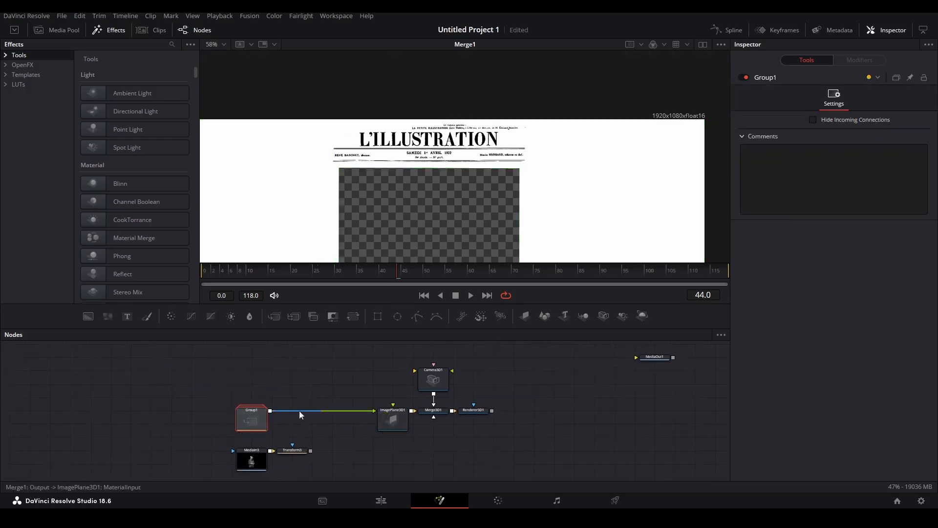
{"action": "left_click_drag", "start_coordinate": [266, 429], "coordinate": [326, 429]}
Split into dual viewers showing Merge3D1 left and Renderer3D1 right, orbiting to see the camera.
{"action": "left_click", "coordinate": [428, 416]}
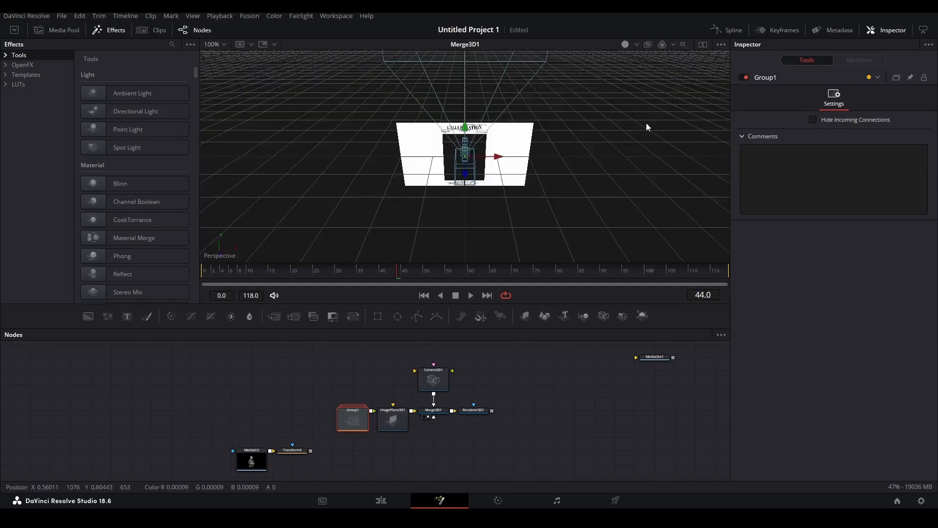
{"action": "left_click", "coordinate": [703, 44]}
{"action": "left_click", "coordinate": [473, 410]}
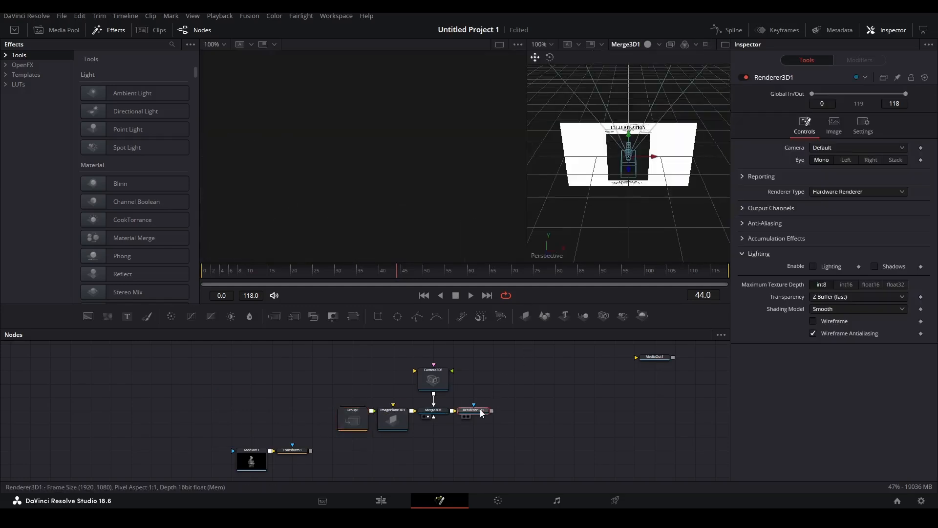
{"action": "left_click", "coordinate": [469, 416]}
{"action": "left_click", "coordinate": [434, 411]}
{"action": "key", "text": "1"}
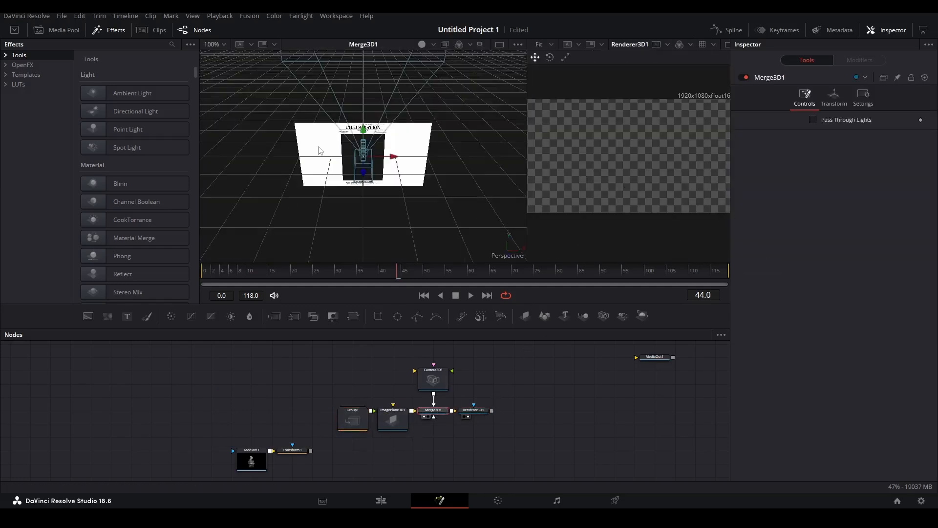
{"action": "scroll", "coordinate": [375, 147], "scroll_direction": "down", "scroll_amount": 3}
{"action": "left_click_drag", "start_coordinate": [376, 147], "coordinate": [485, 213]}
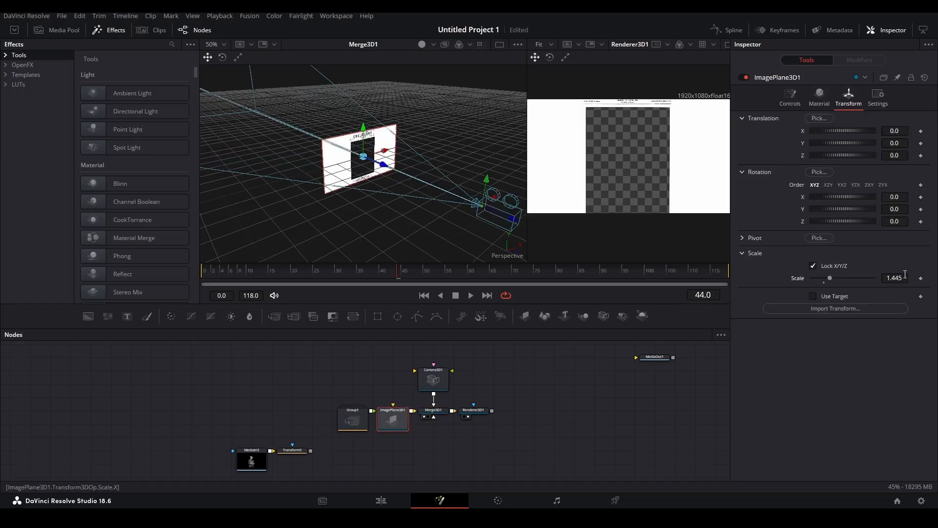
Set the image plane's scale to 2 and push it back along Z.
{"action": "double_click", "coordinate": [904, 275]}
{"action": "type", "text": "2"}
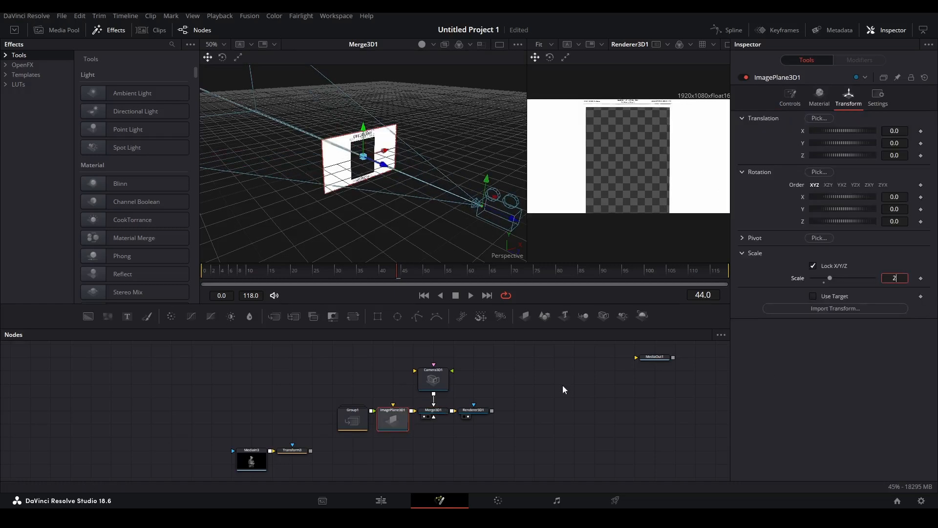
{"action": "key", "text": "Return"}
{"action": "left_click_drag", "start_coordinate": [383, 164], "coordinate": [335, 144]}
{"action": "left_click_drag", "start_coordinate": [335, 144], "coordinate": [344, 148]}
Duplicate the image plane and feed Transform3's Einstein image into the copy.
{"action": "left_click_drag", "start_coordinate": [208, 405], "coordinate": [310, 462]}
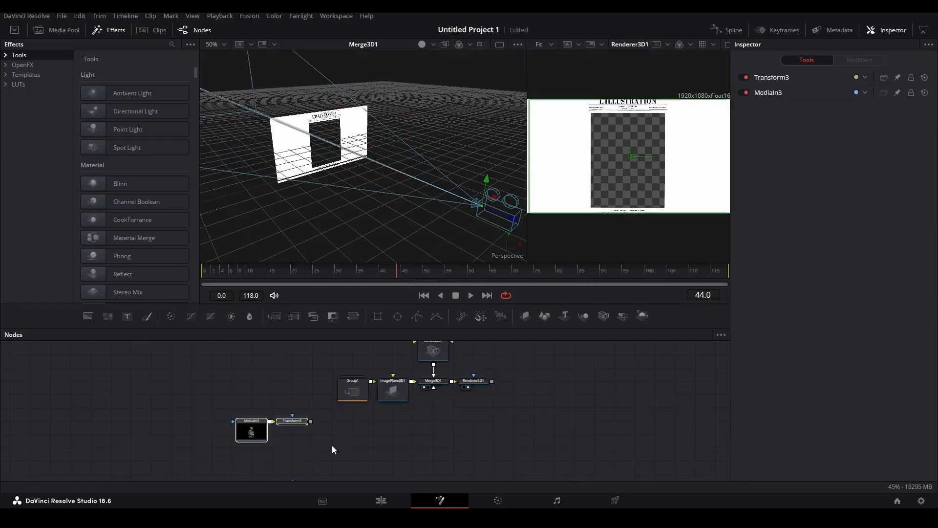
{"action": "left_click", "coordinate": [300, 422]}
{"action": "left_click", "coordinate": [401, 394]}
{"action": "key", "text": "ctrl+c"}
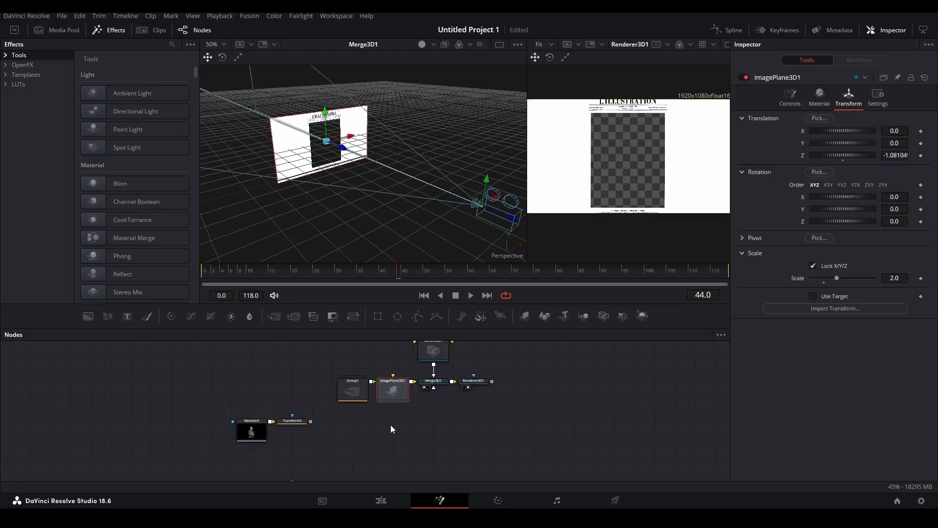
{"action": "key", "text": "ctrl+v"}
{"action": "left_click_drag", "start_coordinate": [310, 421], "coordinate": [391, 429]}
Move the Einstein plane left in the scene and enlarge it to scale 2.769.
{"action": "left_click_drag", "start_coordinate": [294, 162], "coordinate": [332, 153]}
{"action": "left_click_drag", "start_coordinate": [330, 155], "coordinate": [292, 172]}
{"action": "left_click", "coordinate": [849, 97]}
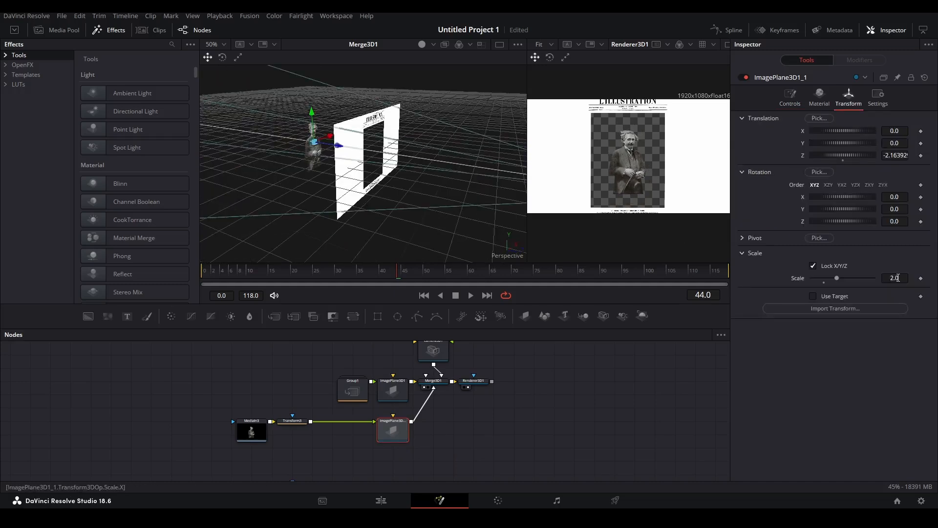
{"action": "left_click_drag", "start_coordinate": [837, 278], "coordinate": [846, 278]}
{"action": "left_click_drag", "start_coordinate": [350, 171], "coordinate": [306, 180]}
{"action": "left_click_drag", "start_coordinate": [306, 181], "coordinate": [235, 177]}
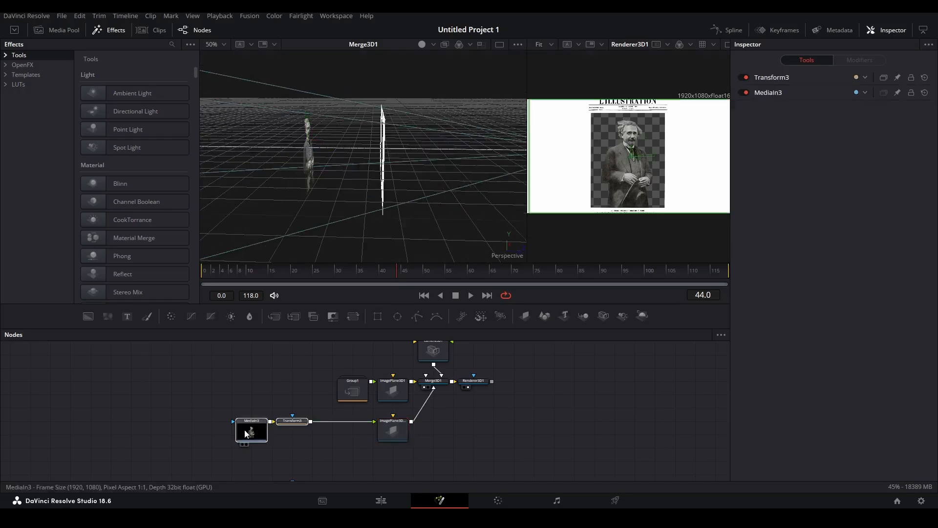
Drag the MediaIn1/Transform2 branch apart from MediaIn3/Transform3 and select the lower image plane.
{"action": "left_click_drag", "start_coordinate": [246, 434], "coordinate": [293, 436]}
{"action": "scroll", "coordinate": [441, 438], "scroll_direction": "down", "scroll_amount": 2}
{"action": "left_click_drag", "start_coordinate": [360, 467], "coordinate": [214, 428]}
{"action": "left_click_drag", "start_coordinate": [247, 430], "coordinate": [289, 417]}
{"action": "left_click", "coordinate": [390, 375]}
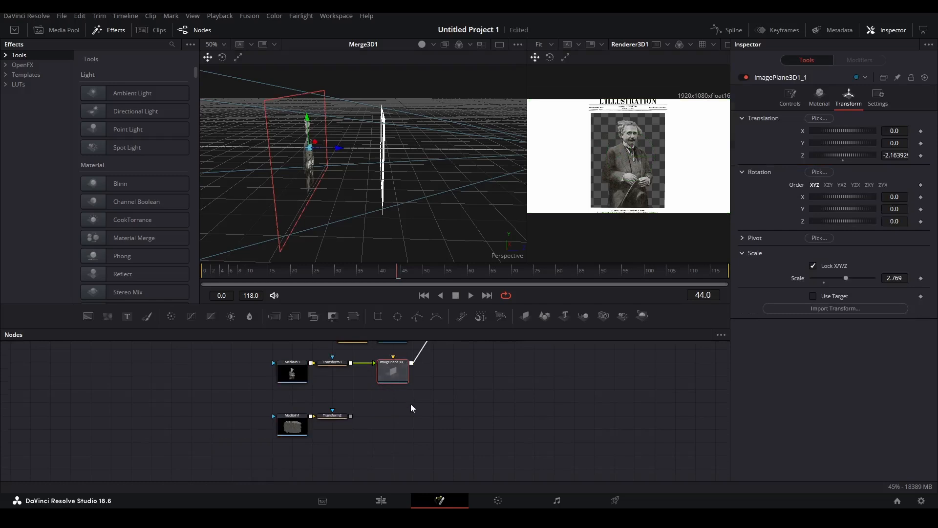
Paste another image plane, wire it into Merge3D1, and move it left and slightly up.
{"action": "left_click", "coordinate": [388, 432]}
{"action": "key", "text": "ctrl+v"}
{"action": "left_click_drag", "start_coordinate": [350, 416], "coordinate": [441, 352]}
{"action": "left_click_drag", "start_coordinate": [338, 150], "coordinate": [277, 158]}
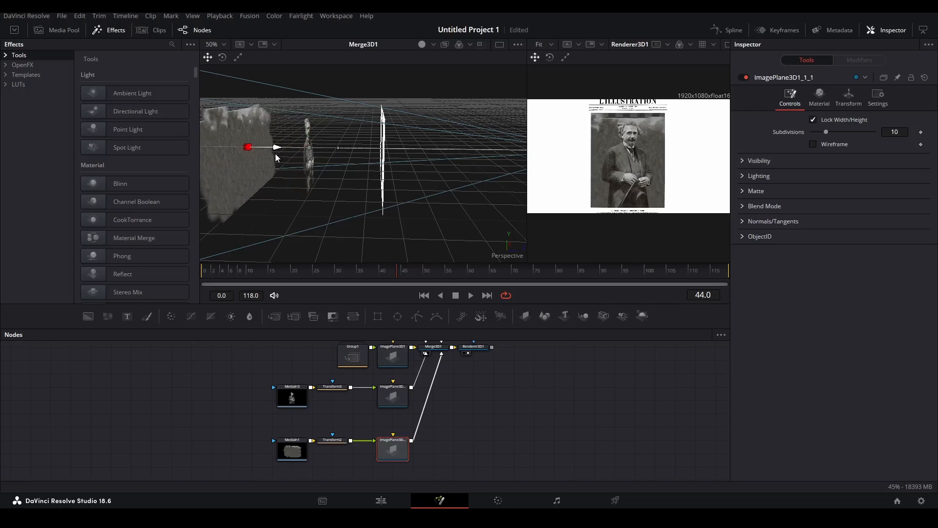
{"action": "left_click_drag", "start_coordinate": [243, 118], "coordinate": [245, 113]}
Scale the grey background plane up to 3.16 and nudge it vertically.
{"action": "left_click", "coordinate": [849, 98]}
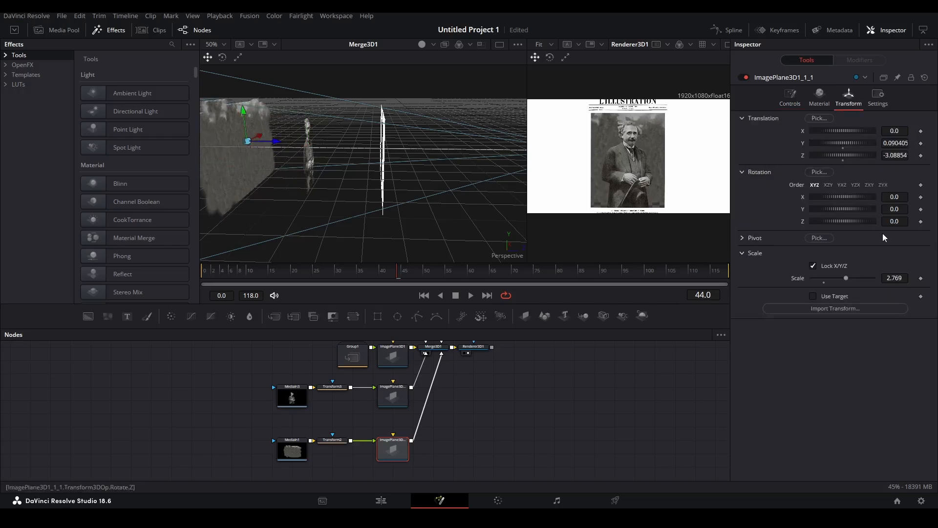
{"action": "left_click_drag", "start_coordinate": [889, 280], "coordinate": [900, 280]}
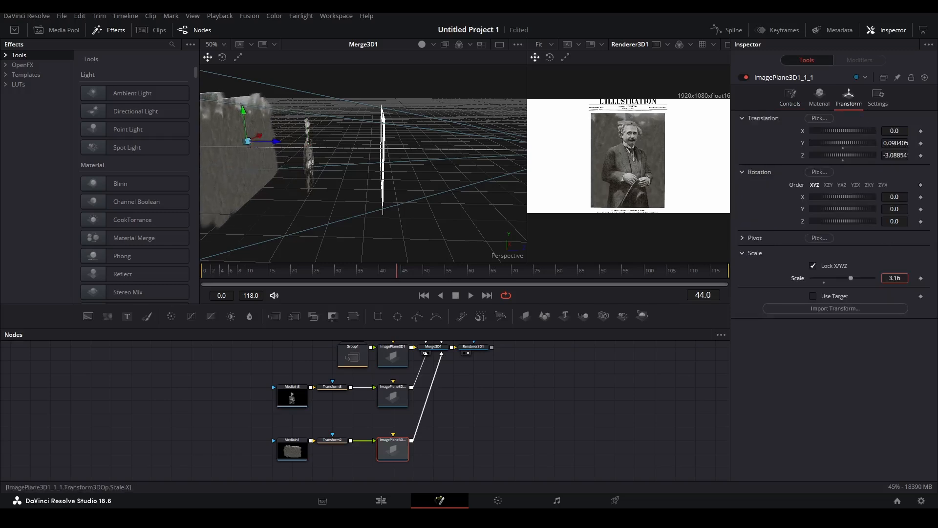
{"action": "left_click_drag", "start_coordinate": [244, 116], "coordinate": [244, 119]}
{"action": "scroll", "coordinate": [466, 360], "scroll_direction": "up", "scroll_amount": 2}
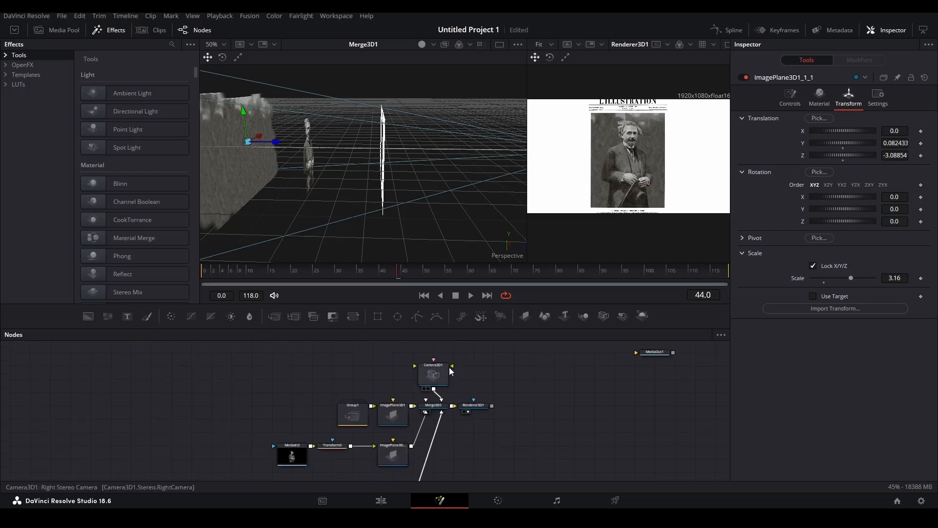
Pull Camera3D1 back along Z away from the image planes.
{"action": "left_click", "coordinate": [438, 374]}
{"action": "scroll", "coordinate": [463, 214], "scroll_direction": "down", "scroll_amount": 2}
{"action": "left_click_drag", "start_coordinate": [504, 201], "coordinate": [426, 217]}
{"action": "left_click_drag", "start_coordinate": [423, 176], "coordinate": [447, 181]}
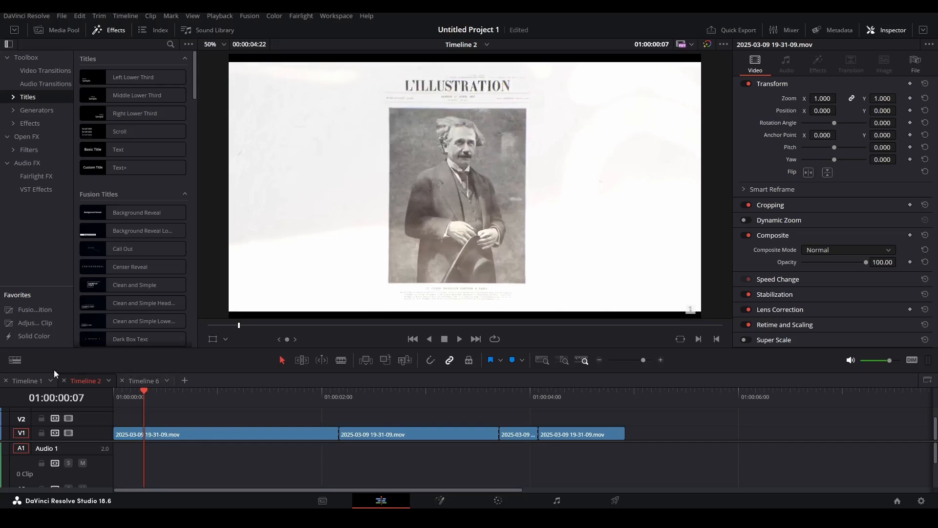
Switch to Timeline 6, return to Fusion, and show the renderer output in the right viewer.
{"action": "left_click", "coordinate": [141, 380]}
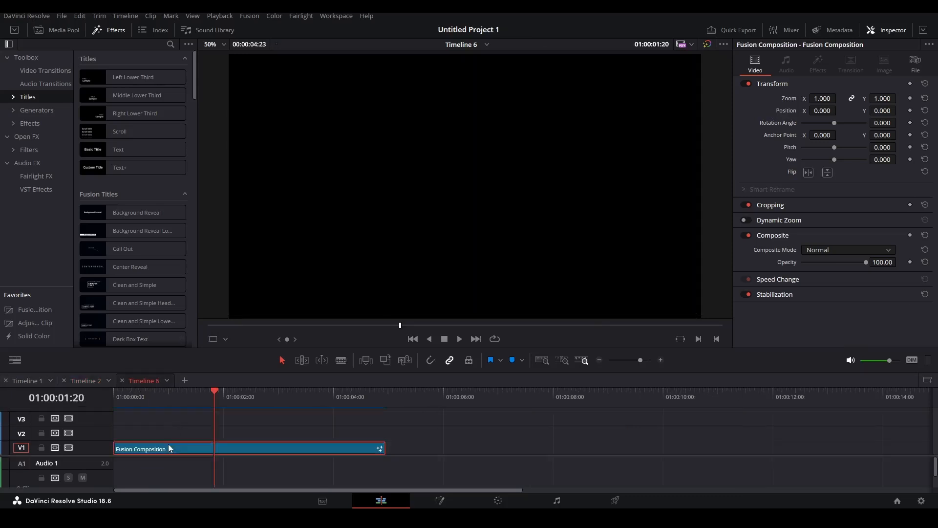
{"action": "key", "text": "shift+5"}
{"action": "left_click_drag", "start_coordinate": [476, 406], "coordinate": [701, 184]}
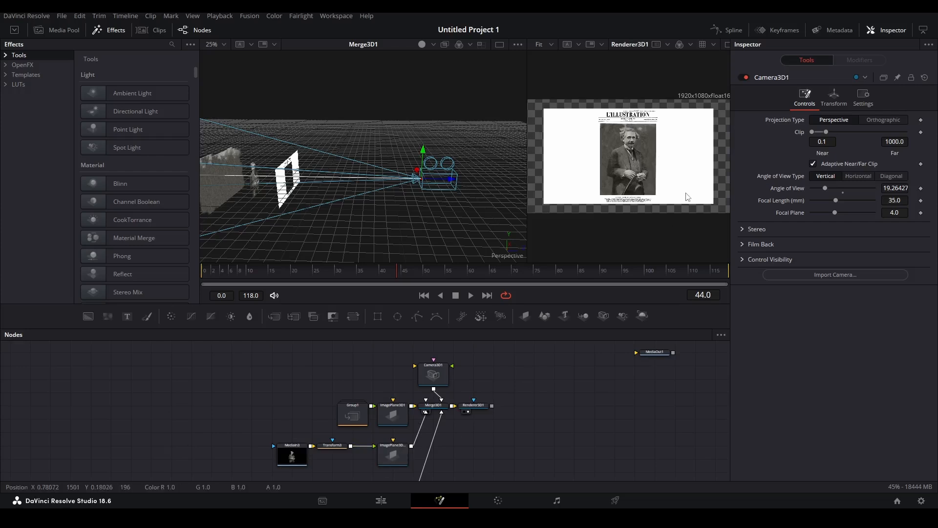
{"action": "scroll", "coordinate": [689, 196], "scroll_direction": "up", "scroll_amount": 3}
Move Group1 above MediaIn3 and enlarge the cover's image plane to about 3.229.
{"action": "left_click_drag", "start_coordinate": [527, 176], "coordinate": [469, 176]}
{"action": "scroll", "coordinate": [588, 132], "scroll_direction": "down", "scroll_amount": 3}
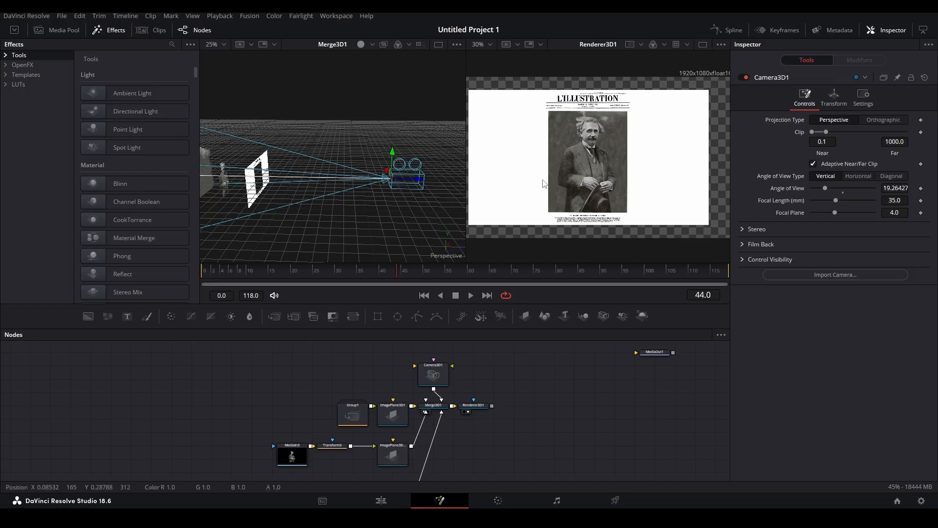
{"action": "left_click_drag", "start_coordinate": [363, 421], "coordinate": [304, 433]}
{"action": "left_click", "coordinate": [398, 419]}
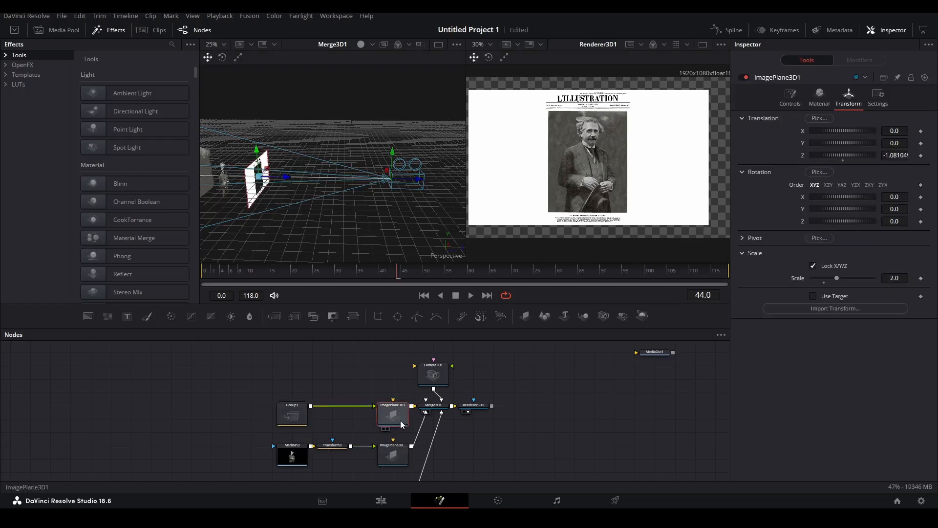
{"action": "left_click_drag", "start_coordinate": [837, 278], "coordinate": [536, 260]}
Inside Group1, add Transform1 after MediaIn2 shrinking the cover to size 0.833.
{"action": "double_click", "coordinate": [293, 415]}
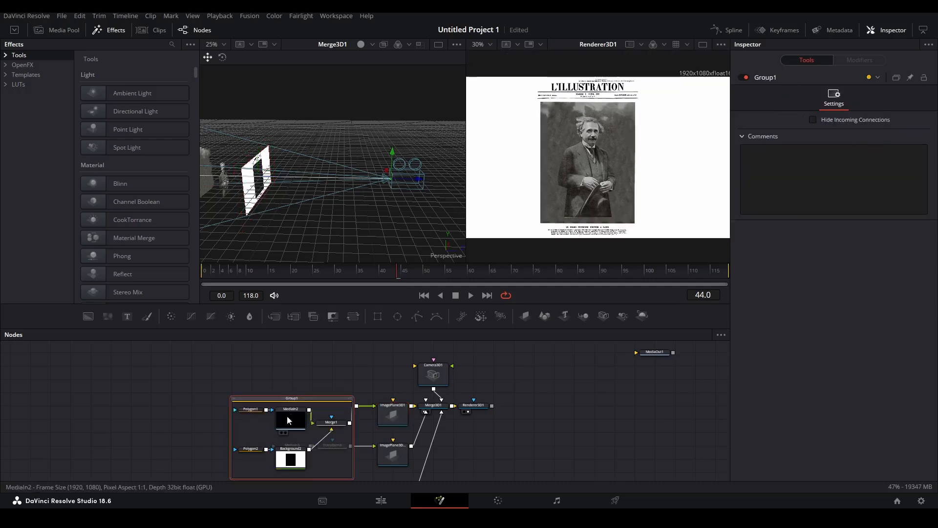
{"action": "left_click_drag", "start_coordinate": [295, 428], "coordinate": [254, 438]}
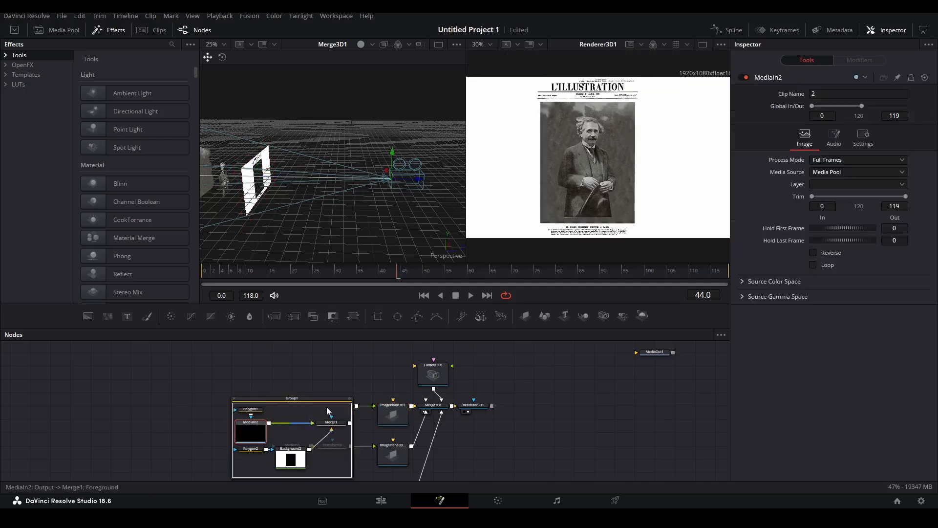
{"action": "left_click", "coordinate": [353, 316]}
{"action": "left_click_drag", "start_coordinate": [895, 167], "coordinate": [840, 167]}
Select the Polygon2 mask and move the camera up and right to frame the cover.
{"action": "left_click", "coordinate": [252, 463]}
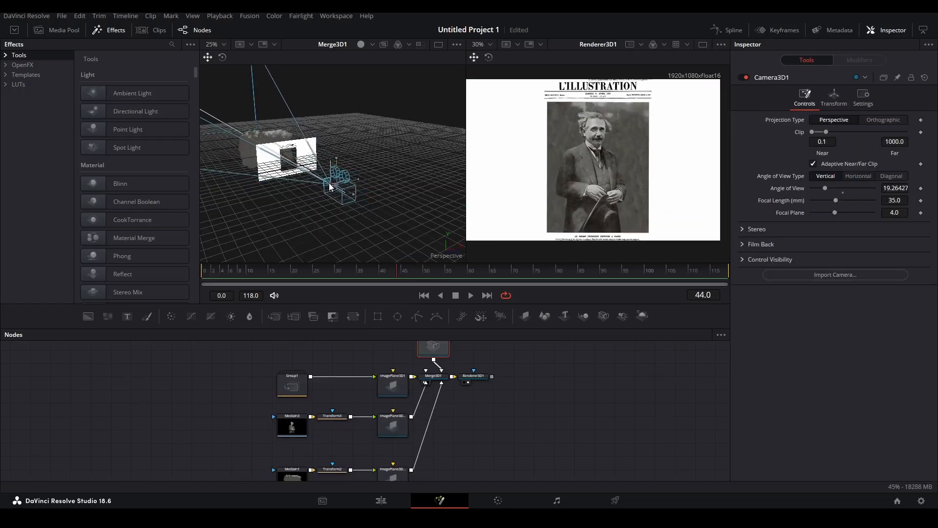
{"action": "left_click_drag", "start_coordinate": [330, 186], "coordinate": [336, 187]}
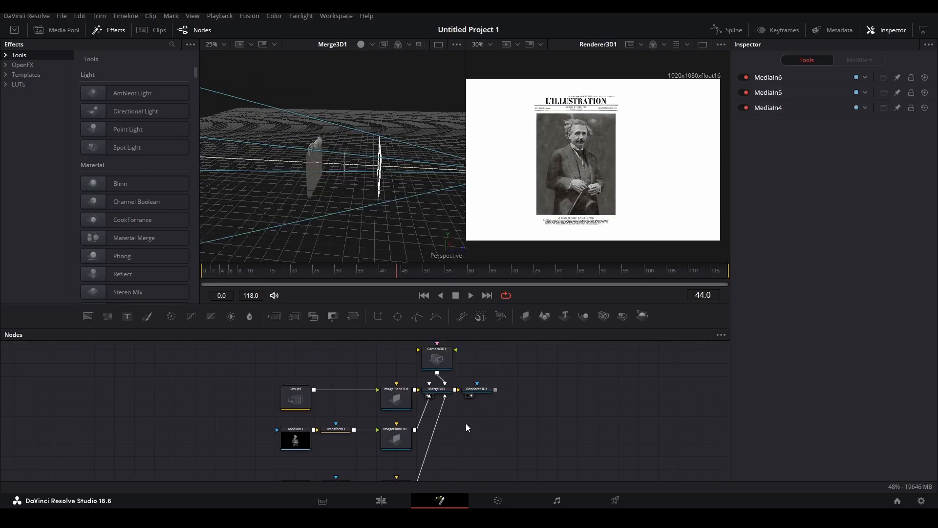
{"action": "scroll", "coordinate": [517, 365], "scroll_direction": "down", "scroll_amount": 1}
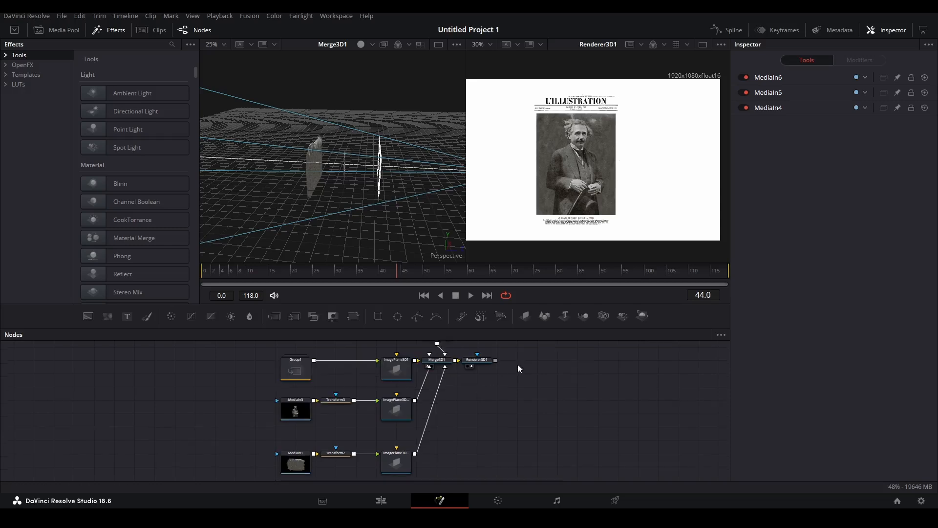
Add Merge3D2 combining the MediaIn4, MediaIn5 and MediaIn6 image planes, feeding it into Merge3D1.
{"action": "left_click_drag", "start_coordinate": [520, 351], "coordinate": [486, 477]}
{"action": "left_click_drag", "start_coordinate": [414, 359], "coordinate": [581, 399]}
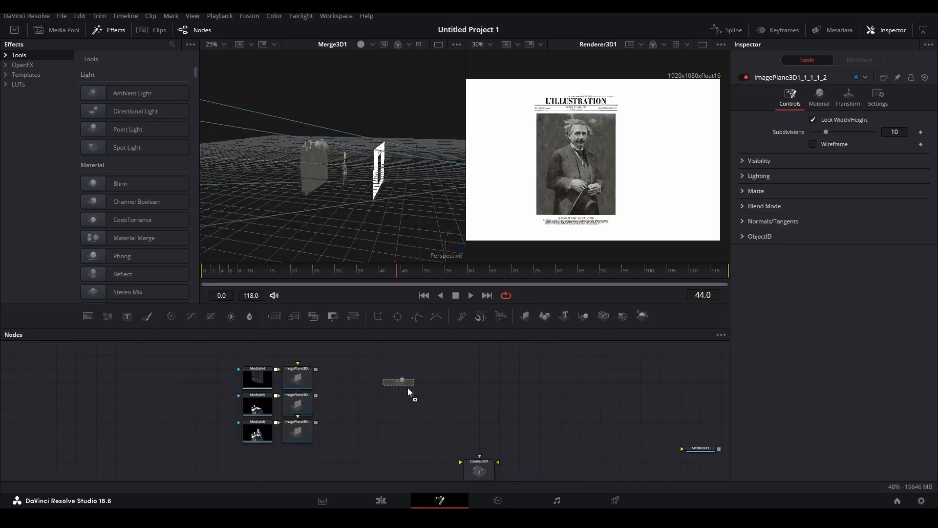
{"action": "left_click_drag", "start_coordinate": [407, 387], "coordinate": [407, 388]}
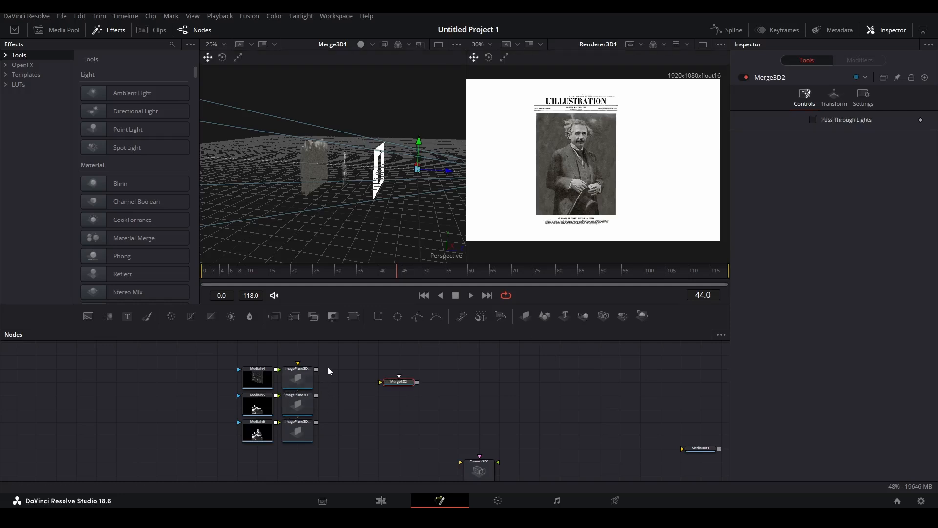
{"action": "left_click_drag", "start_coordinate": [317, 369], "coordinate": [380, 382]}
{"action": "left_click_drag", "start_coordinate": [317, 395], "coordinate": [380, 382]}
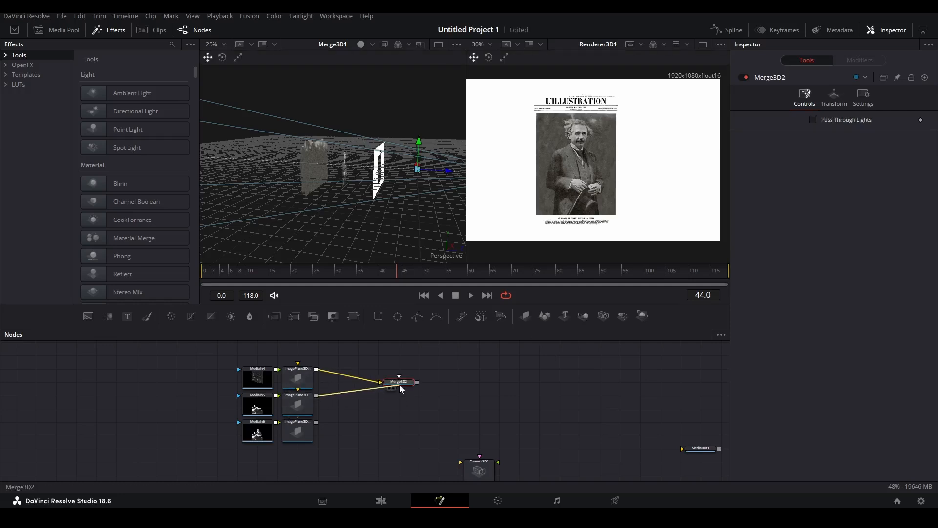
{"action": "left_click_drag", "start_coordinate": [317, 422], "coordinate": [474, 416]}
Slide the new planes along depth, shift the camera sideways, and select MediaIn4.
{"action": "left_click_drag", "start_coordinate": [448, 172], "coordinate": [405, 169]}
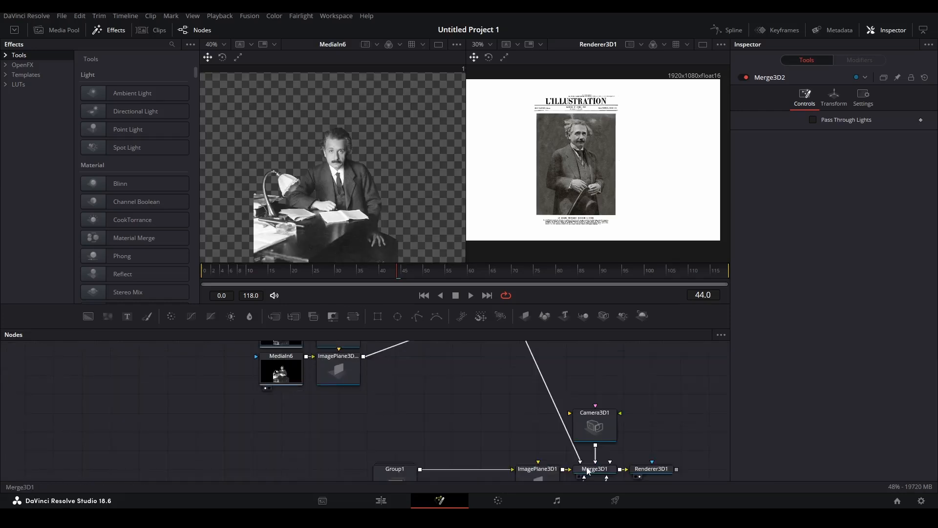
{"action": "left_click_drag", "start_coordinate": [452, 199], "coordinate": [429, 200]}
{"action": "scroll", "coordinate": [330, 381], "scroll_direction": "up", "scroll_amount": 3}
{"action": "left_click", "coordinate": [299, 383]}
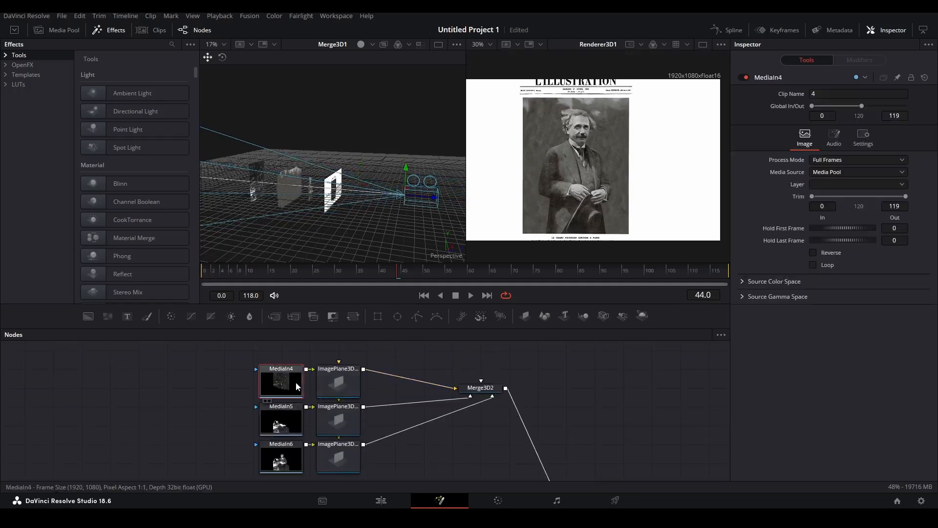
Save the viewed bookshelf frame from MediaIn4 as the JPEG image 1313.
{"action": "key", "text": "1"}
{"action": "key", "text": "2"}
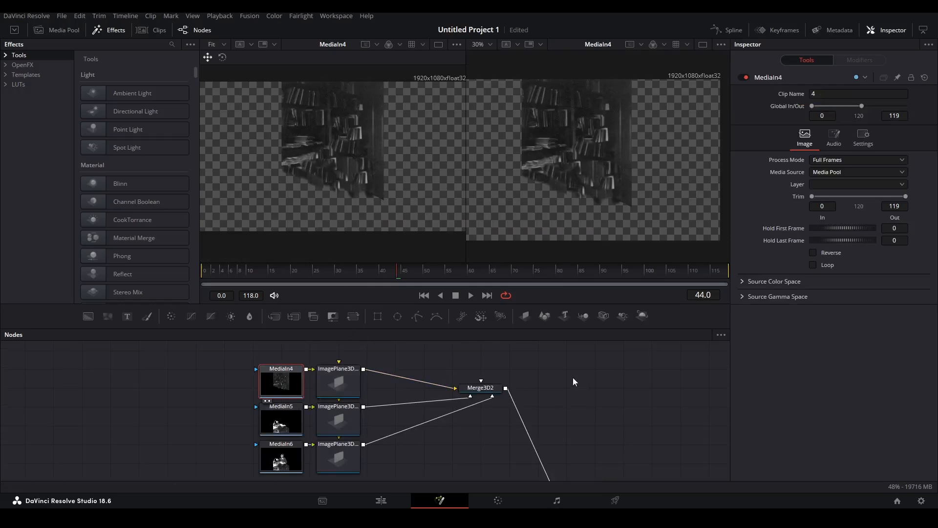
{"action": "right_click", "coordinate": [332, 166]}
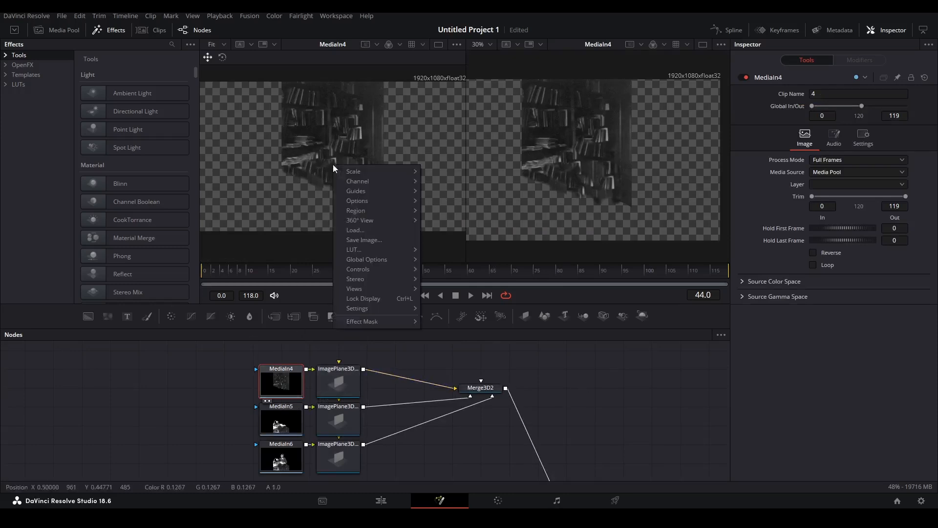
{"action": "left_click", "coordinate": [368, 239]}
{"action": "type", "text": "1313"}
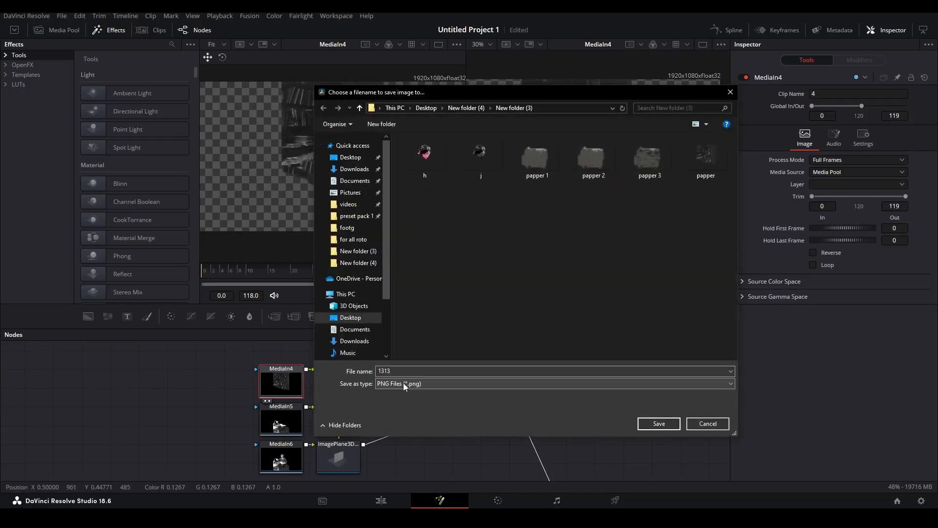
{"action": "left_click", "coordinate": [404, 385]}
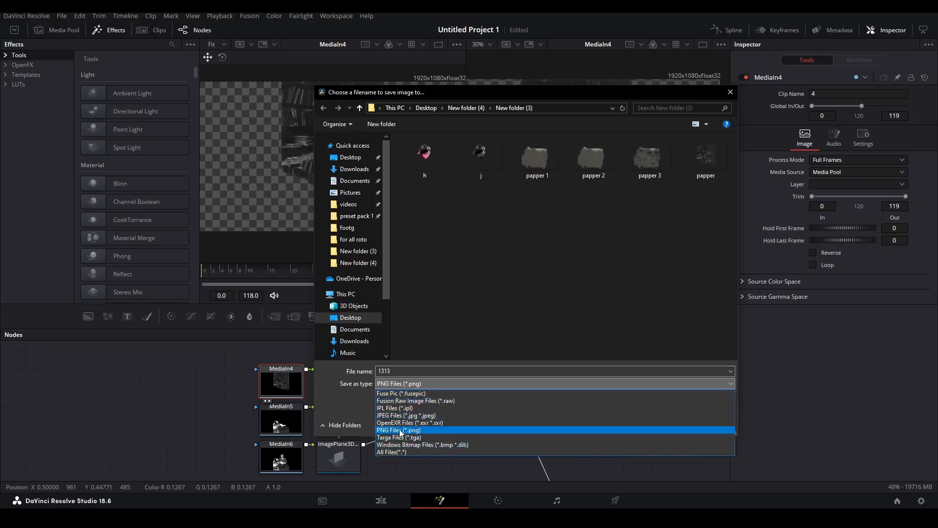
{"action": "left_click", "coordinate": [403, 415]}
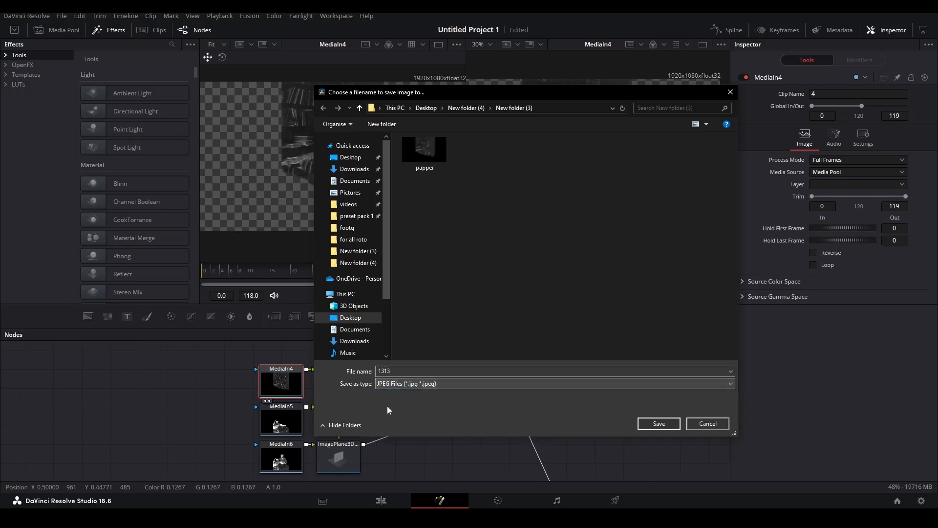
{"action": "left_click", "coordinate": [668, 423]}
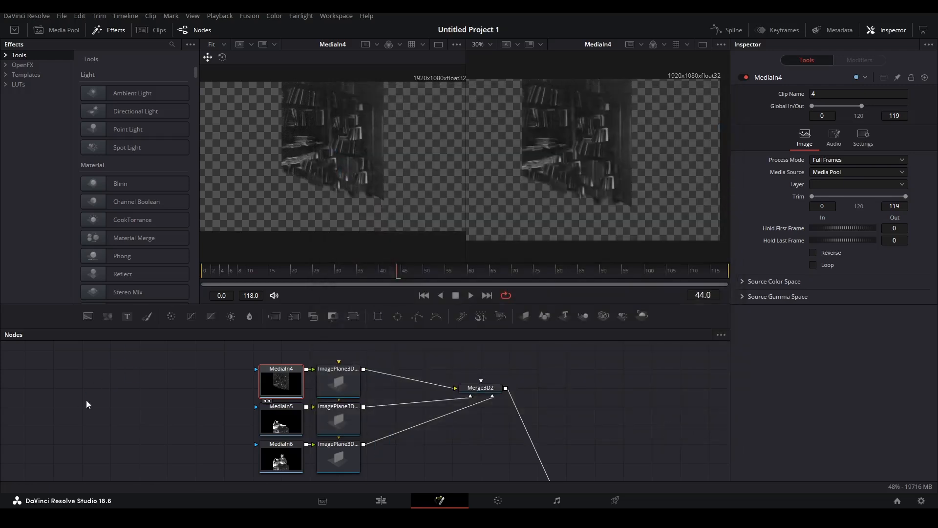
Load 1313.jpg as MediaIn7 and connect it to the top image plane in place of MediaIn4.
{"action": "left_click_drag", "start_coordinate": [85, 400], "coordinate": [207, 376]}
{"action": "left_click_drag", "start_coordinate": [289, 384], "coordinate": [117, 422]}
{"action": "left_click_drag", "start_coordinate": [221, 369], "coordinate": [312, 369]}
{"action": "left_click_drag", "start_coordinate": [203, 389], "coordinate": [289, 388]}
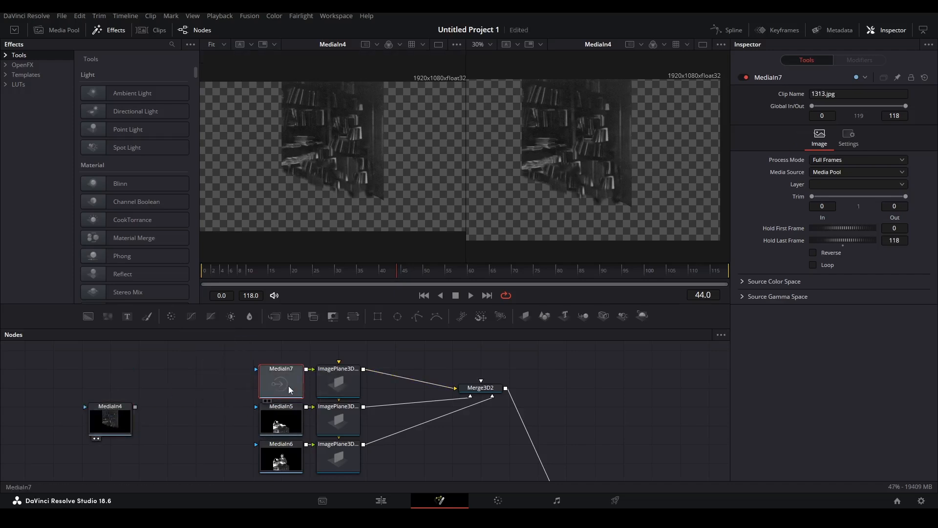
Bring papper.png into the graph as MediaIn8 and connect it to the top image plane.
{"action": "key", "text": "1"}
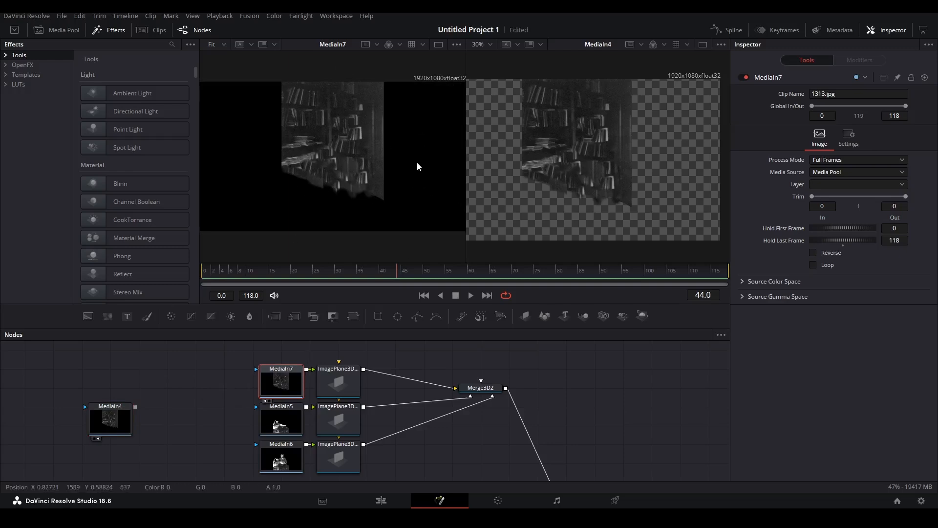
{"action": "left_click_drag", "start_coordinate": [417, 131], "coordinate": [411, 157]}
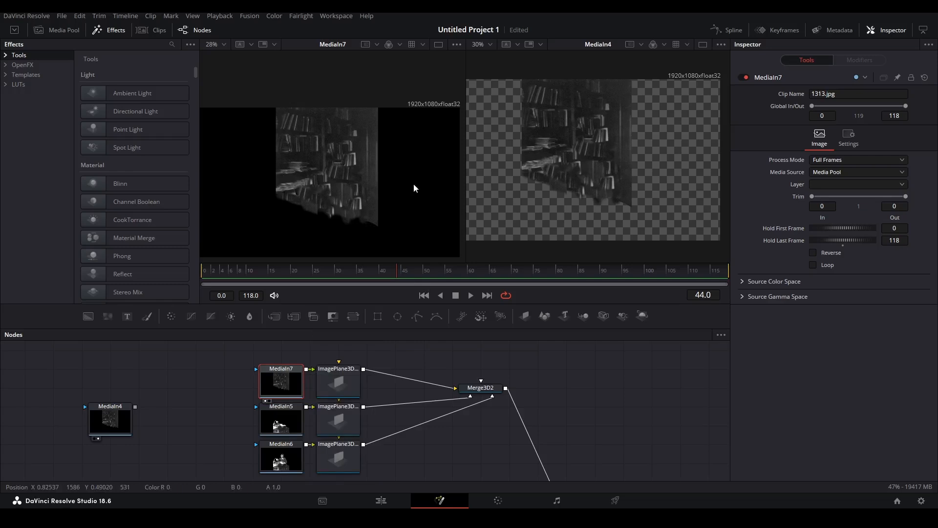
{"action": "left_click_drag", "start_coordinate": [263, 382], "coordinate": [318, 377]}
{"action": "left_click", "coordinate": [298, 366]}
{"action": "left_click_drag", "start_coordinate": [262, 380], "coordinate": [328, 194]}
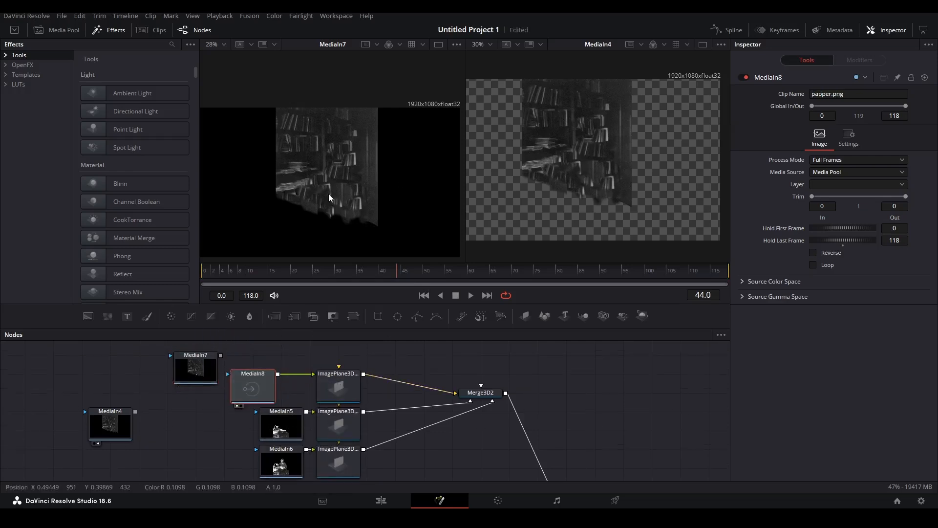
Delete the MediaIn7 JPEG node and adjust the 3D camera view.
{"action": "left_click", "coordinate": [188, 364]}
{"action": "key", "text": "Delete"}
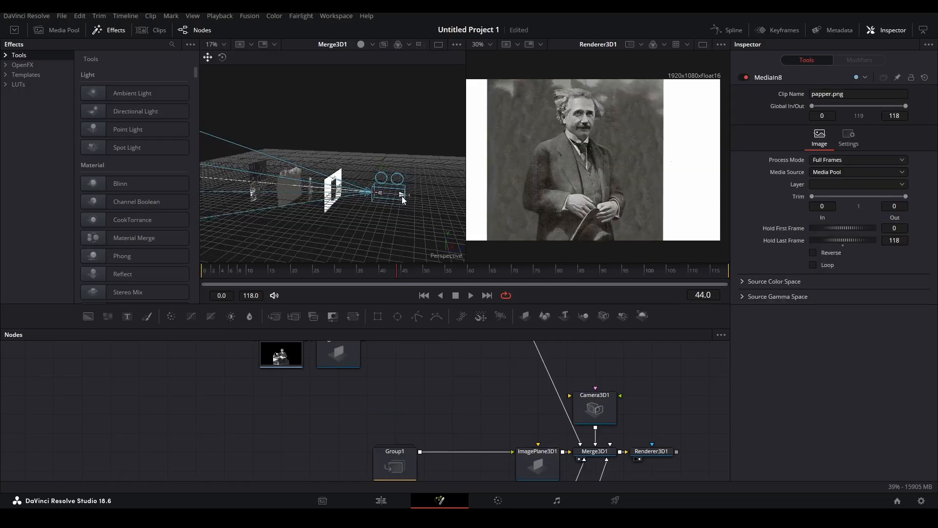
{"action": "left_click_drag", "start_coordinate": [402, 196], "coordinate": [442, 200]}
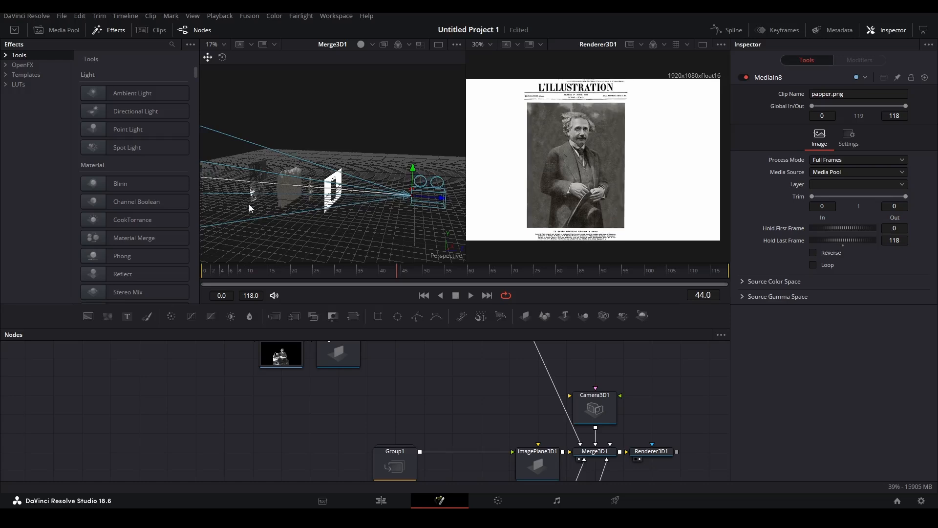
{"action": "scroll", "coordinate": [289, 192], "scroll_direction": "up", "scroll_amount": 5}
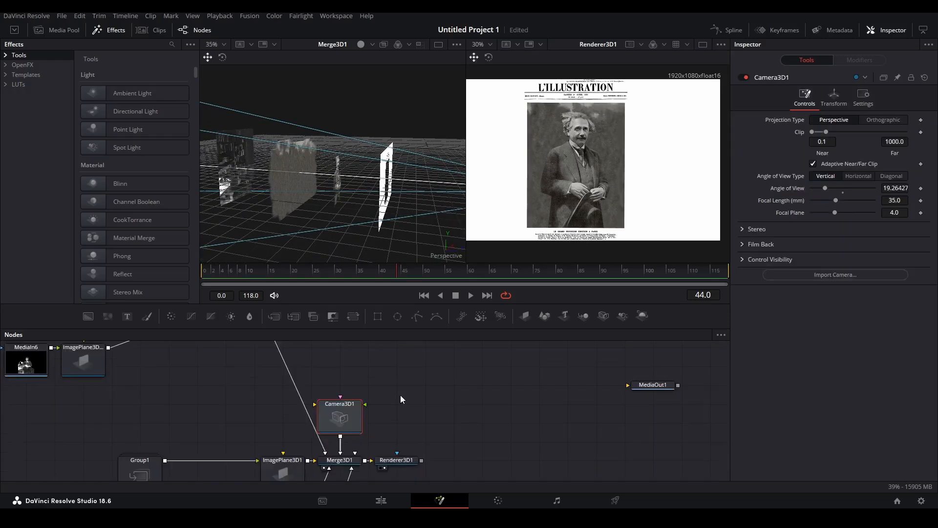
Disconnect an image plane from the 3D merge and move Camera3D1 higher in the graph.
{"action": "left_click_drag", "start_coordinate": [302, 401], "coordinate": [277, 391]}
{"action": "left_click", "coordinate": [424, 400]}
{"action": "left_click_drag", "start_coordinate": [350, 425], "coordinate": [344, 367]}
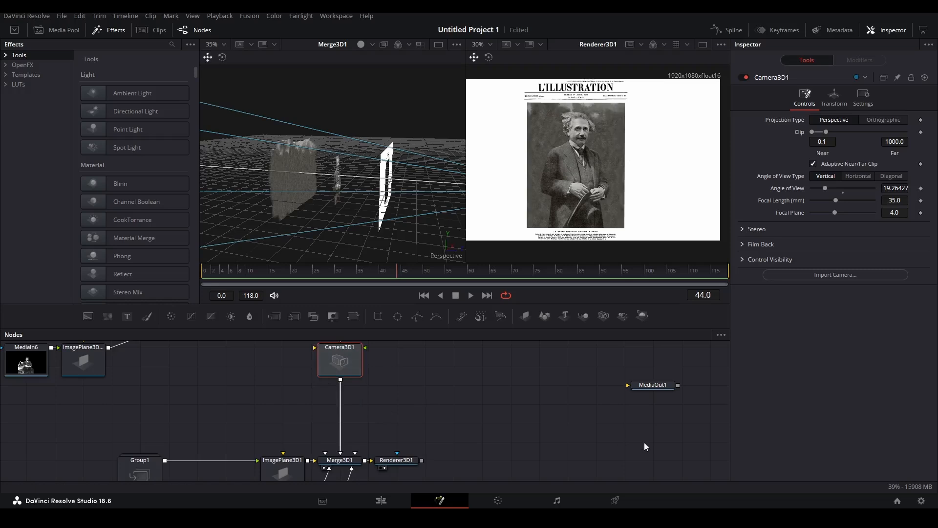
Pull the camera back to Z 2.623828 and keyframe its Z position at frame 0.
{"action": "left_click", "coordinate": [833, 98]}
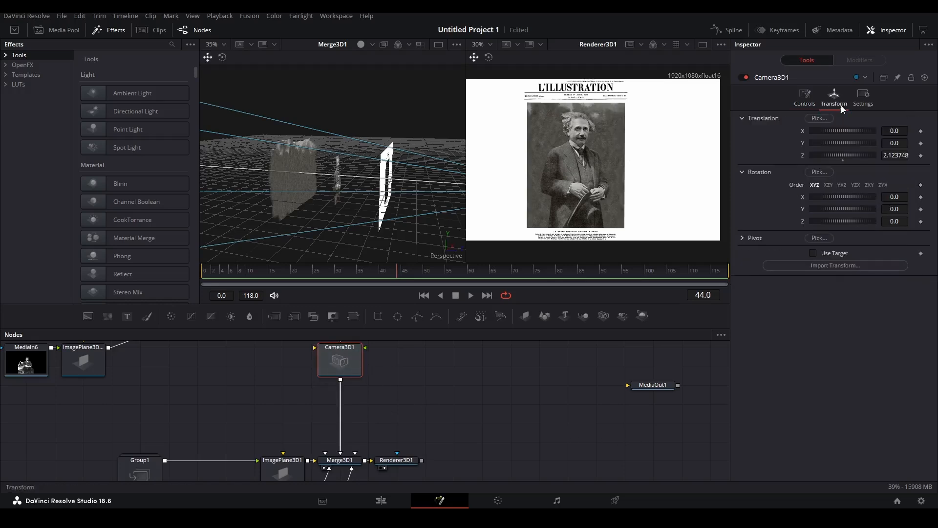
{"action": "scroll", "coordinate": [358, 203], "scroll_direction": "down", "scroll_amount": 2}
{"action": "left_click_drag", "start_coordinate": [358, 203], "coordinate": [415, 174]}
{"action": "left_click_drag", "start_coordinate": [430, 137], "coordinate": [446, 136]}
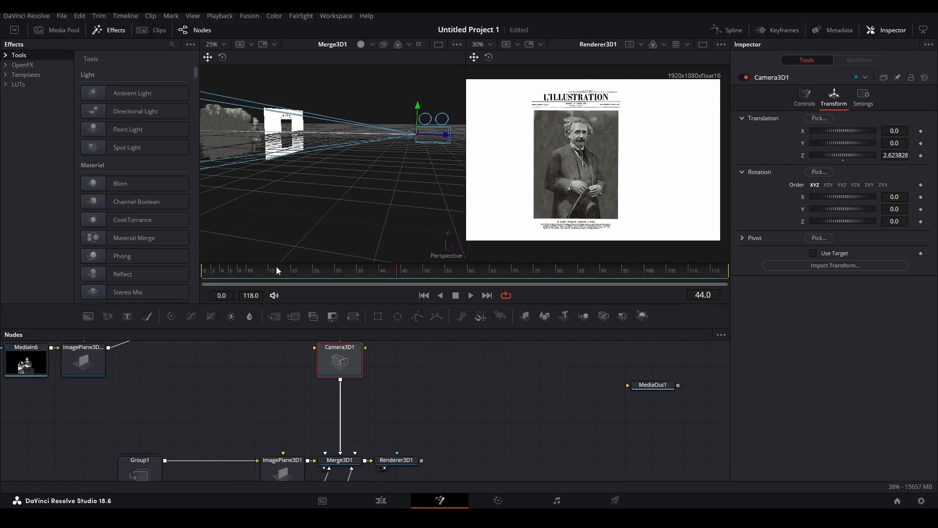
{"action": "left_click", "coordinate": [921, 156]}
Push the camera in to Z 0.462401 at frame 75 so Einstein fills the frame.
{"action": "left_click", "coordinate": [511, 272]}
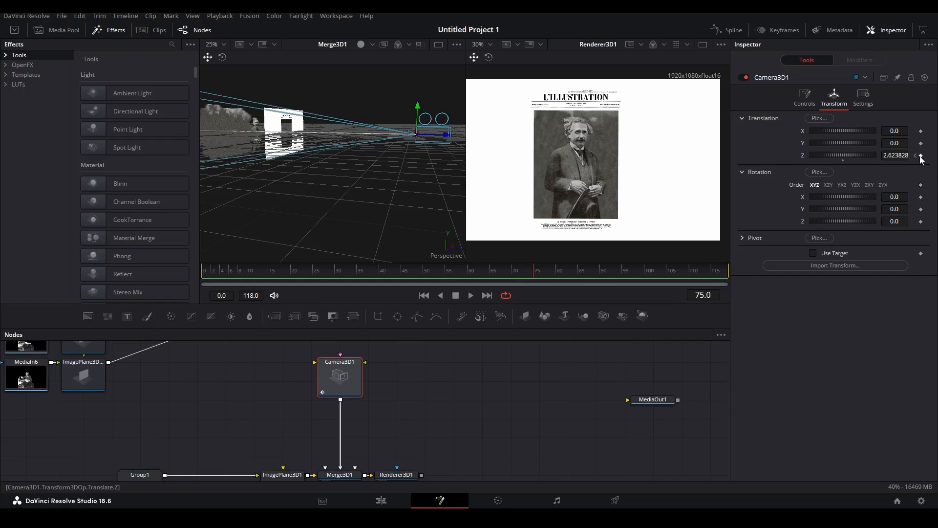
{"action": "left_click_drag", "start_coordinate": [446, 134], "coordinate": [385, 145]}
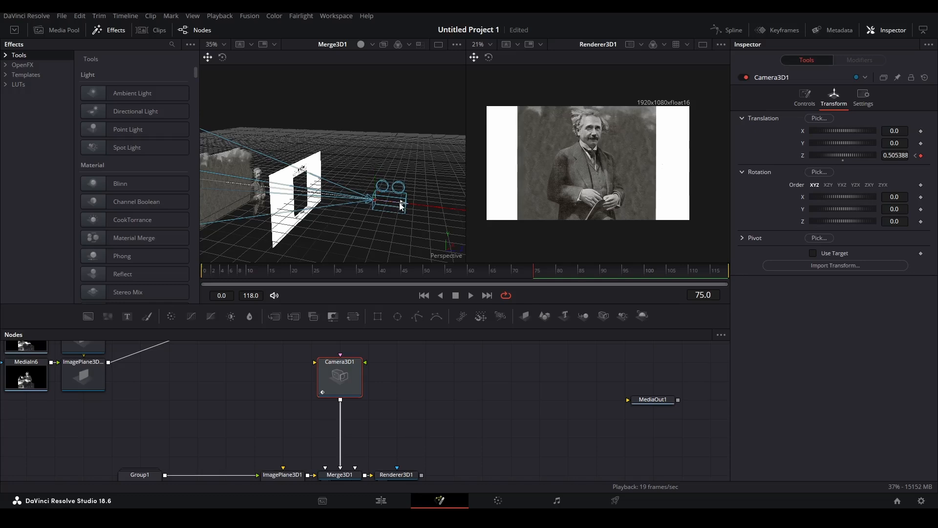
{"action": "mouse_move", "coordinate": [399, 203]}
{"action": "left_mouse_down"}
{"action": "mouse_move", "coordinate": [368, 204]}
{"action": "mouse_move", "coordinate": [399, 207]}
{"action": "left_mouse_up"}
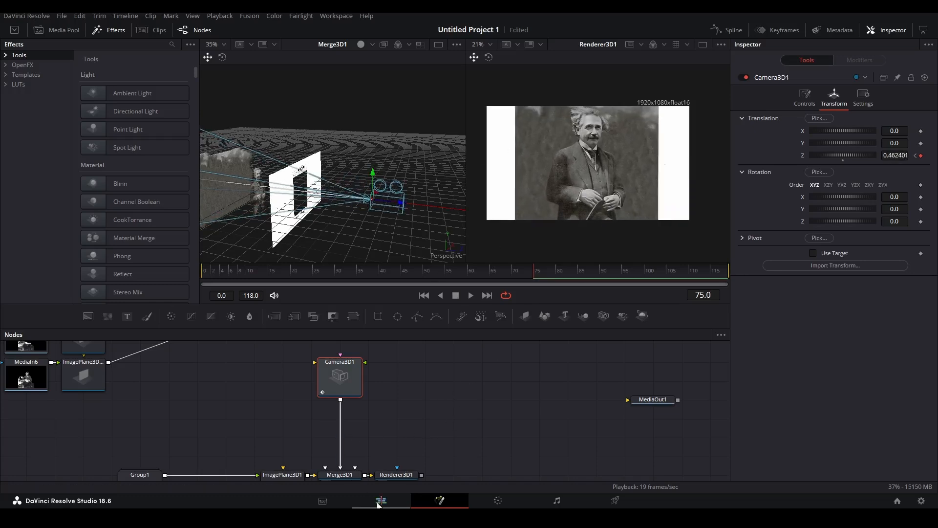
{"action": "left_click", "coordinate": [379, 502]}
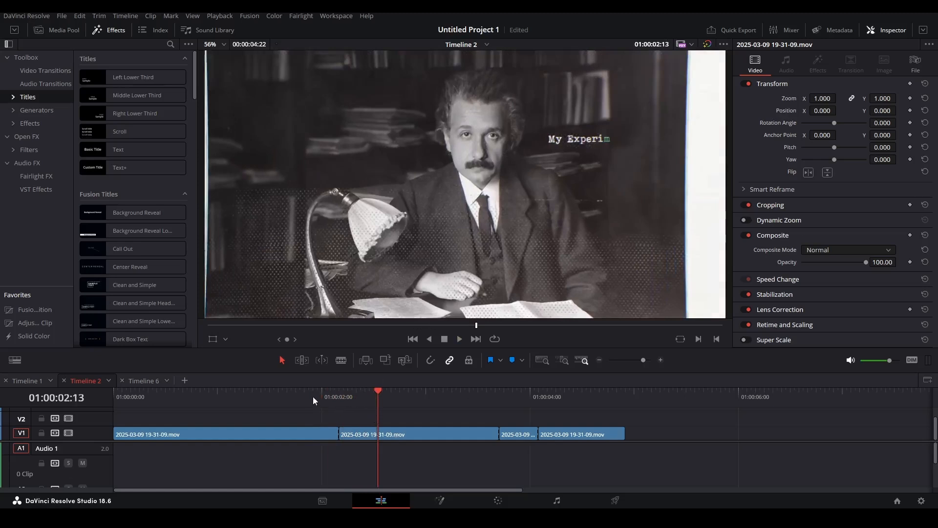
{"action": "left_click", "coordinate": [313, 401]}
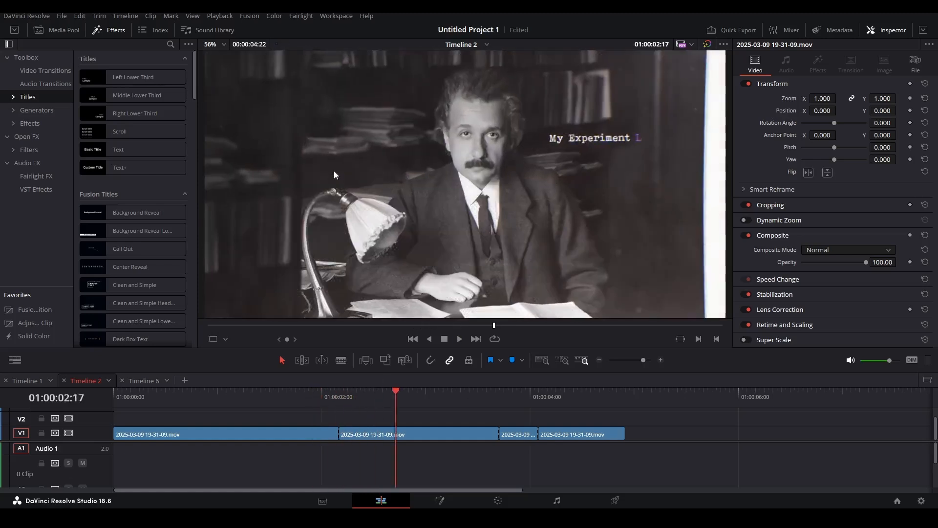
{"action": "left_click_drag", "start_coordinate": [411, 397], "coordinate": [387, 409]}
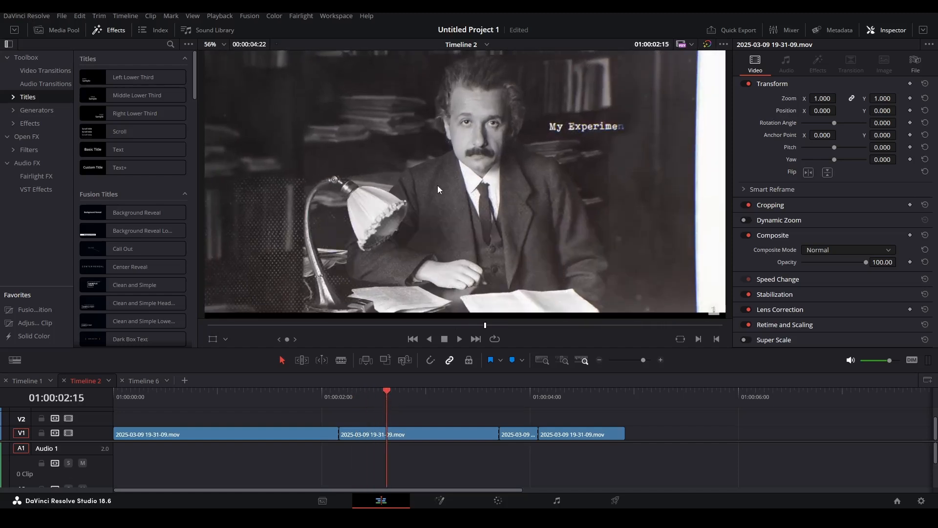
{"action": "scroll", "coordinate": [437, 184], "scroll_direction": "down", "scroll_amount": 2}
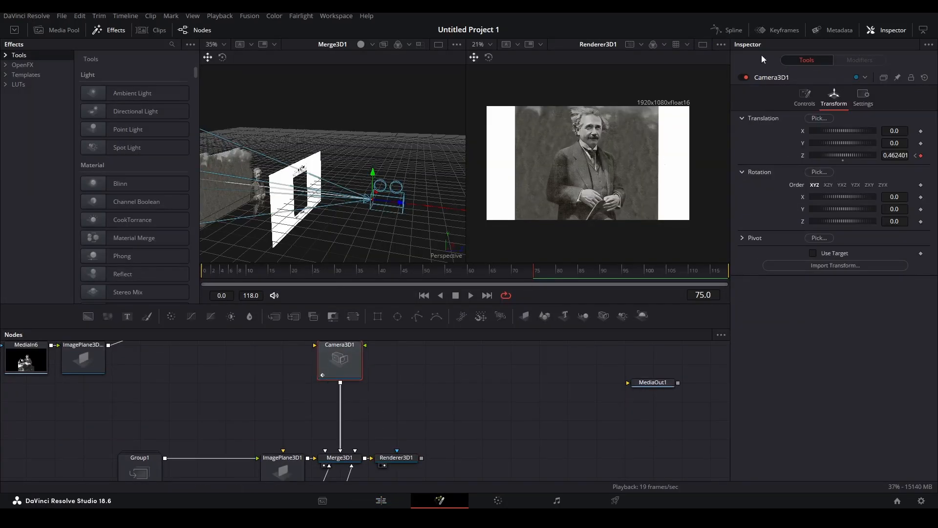
Show Camera3D1's Z Offset curve in the Spline editor, smooth its keys and stretch the ease-out handle.
{"action": "left_click", "coordinate": [727, 31]}
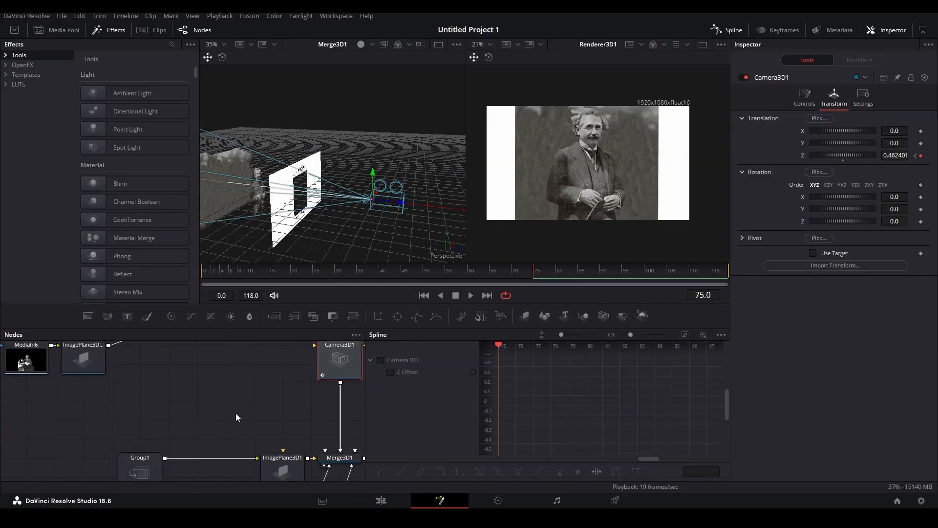
{"action": "left_click", "coordinate": [381, 360]}
{"action": "key", "text": "ctrl+f"}
{"action": "key", "text": "s"}
{"action": "left_click_drag", "start_coordinate": [576, 368], "coordinate": [609, 364]}
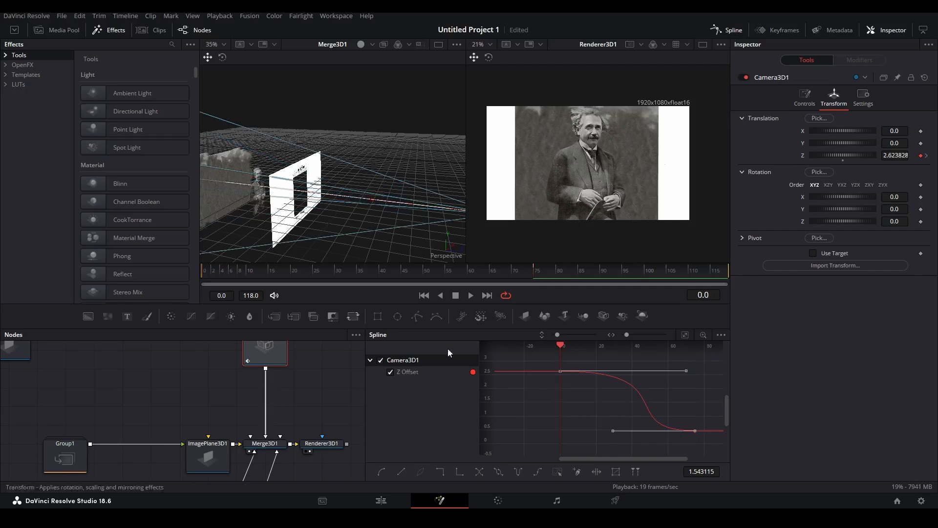
Set finer frame ticks on the ruler, preview, and refine the ease-out and ease-in handles.
{"action": "right_click", "coordinate": [296, 295]}
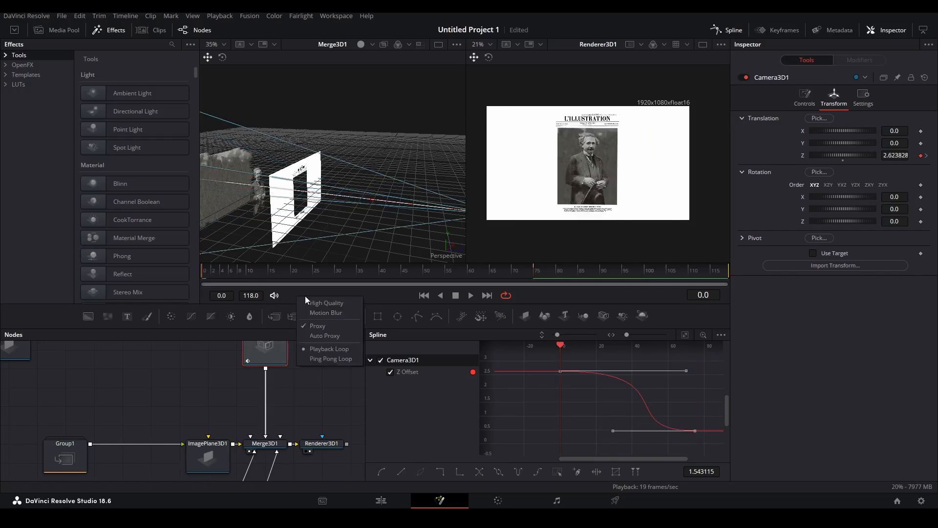
{"action": "right_click", "coordinate": [210, 272]}
{"action": "left_click", "coordinate": [227, 295]}
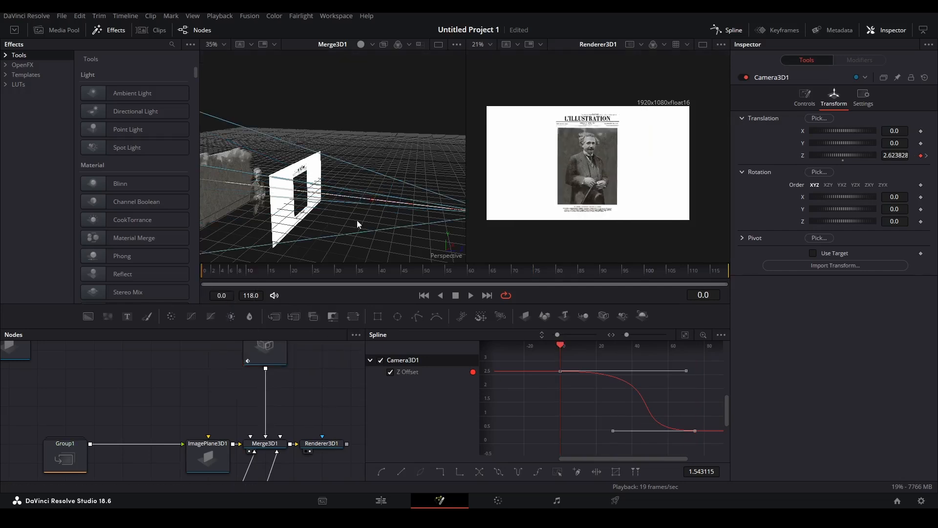
{"action": "key", "text": "space"}
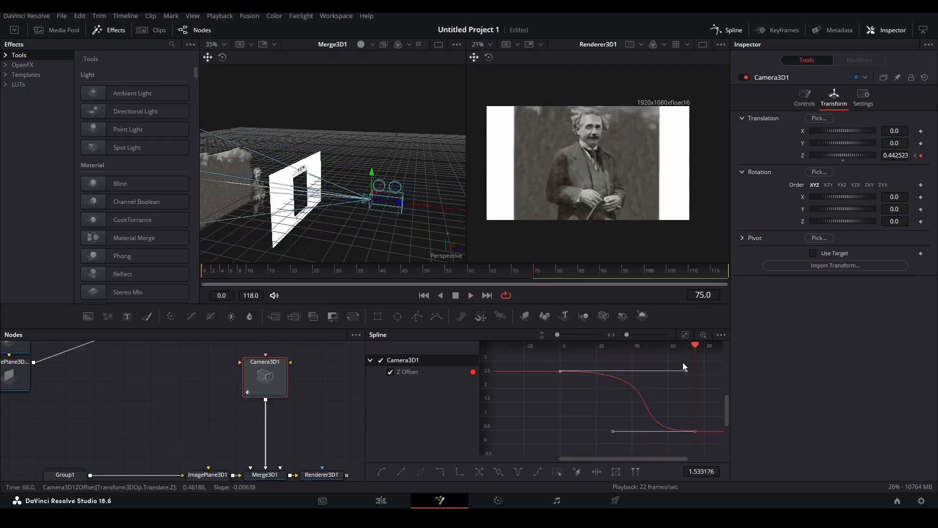
{"action": "left_click_drag", "start_coordinate": [684, 371], "coordinate": [696, 372]}
{"action": "left_click_drag", "start_coordinate": [612, 433], "coordinate": [615, 434]}
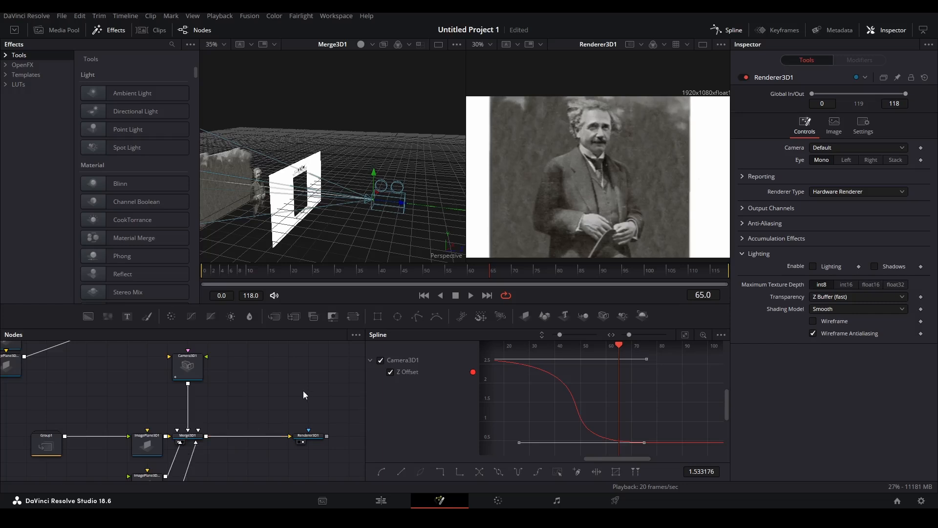
Add a PosterizeTime node via the POS search and wire it after Renderer3D1.
{"action": "left_click", "coordinate": [194, 439]}
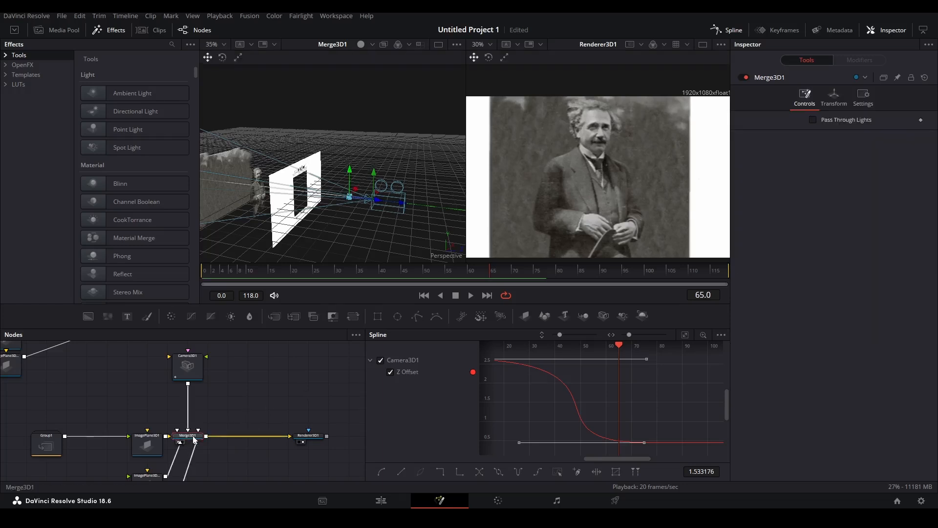
{"action": "key", "text": "shift+space"}
{"action": "type", "text": "POS"}
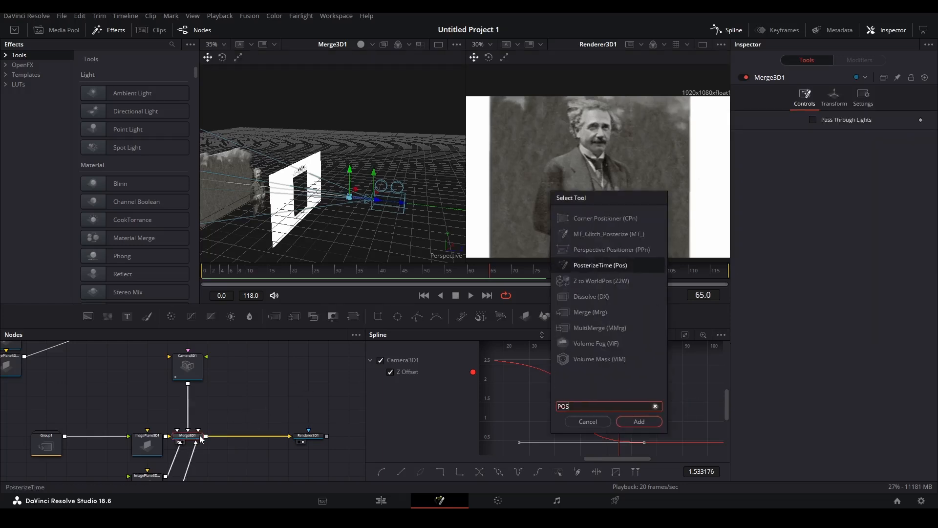
{"action": "left_click", "coordinate": [630, 428]}
{"action": "left_click_drag", "start_coordinate": [308, 436], "coordinate": [247, 411]}
{"action": "left_click_drag", "start_coordinate": [248, 410], "coordinate": [288, 436]}
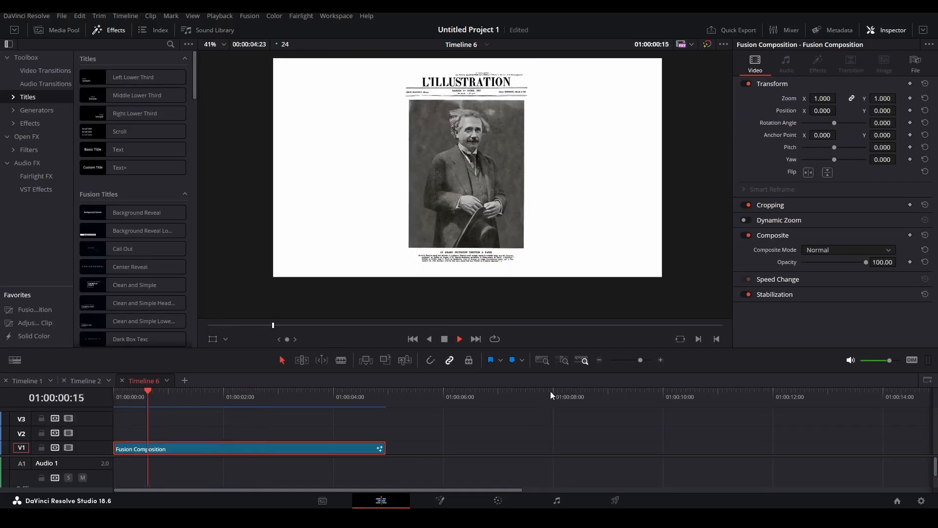
Play Timeline 6, then check that PosterizeTime1 outputs at 10 fps.
{"action": "key", "text": "space"}
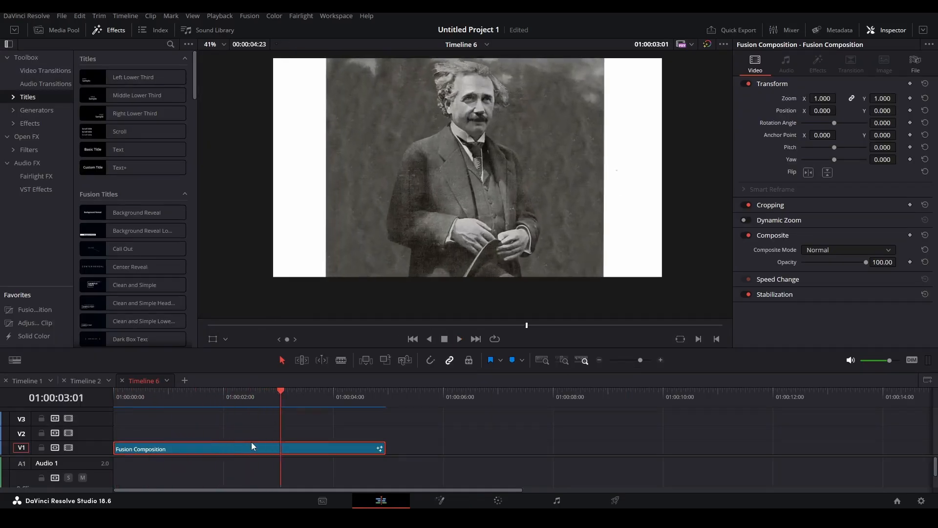
{"action": "key", "text": "shift+5"}
{"action": "left_click", "coordinate": [218, 440]}
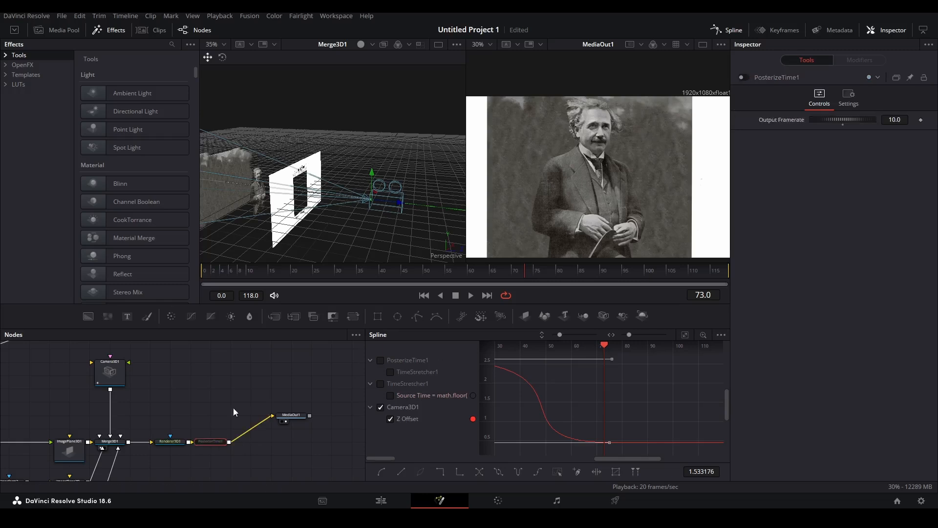
Line up MediaOut1 after the node chain and move Camera3D1 higher.
{"action": "left_click", "coordinate": [220, 386]}
{"action": "left_click_drag", "start_coordinate": [297, 418], "coordinate": [283, 445]}
{"action": "left_click", "coordinate": [287, 416]}
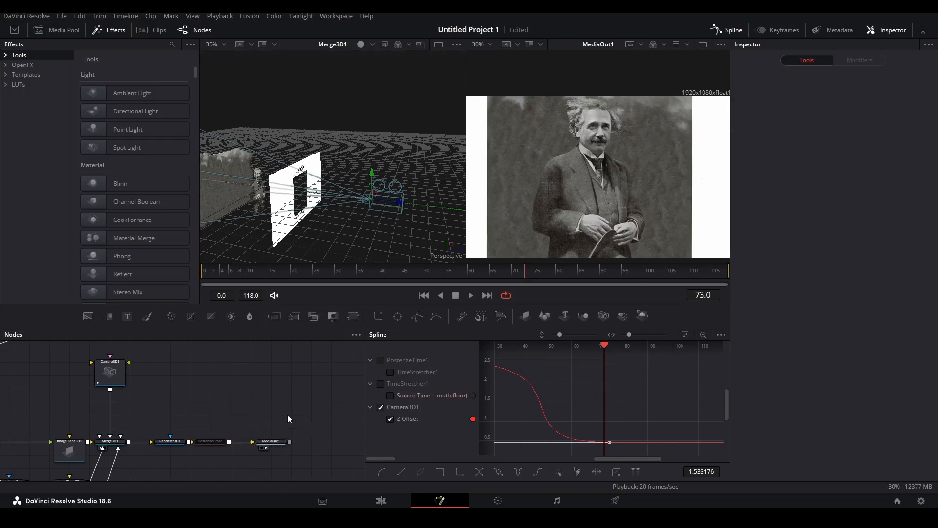
{"action": "left_click_drag", "start_coordinate": [161, 383], "coordinate": [216, 378]}
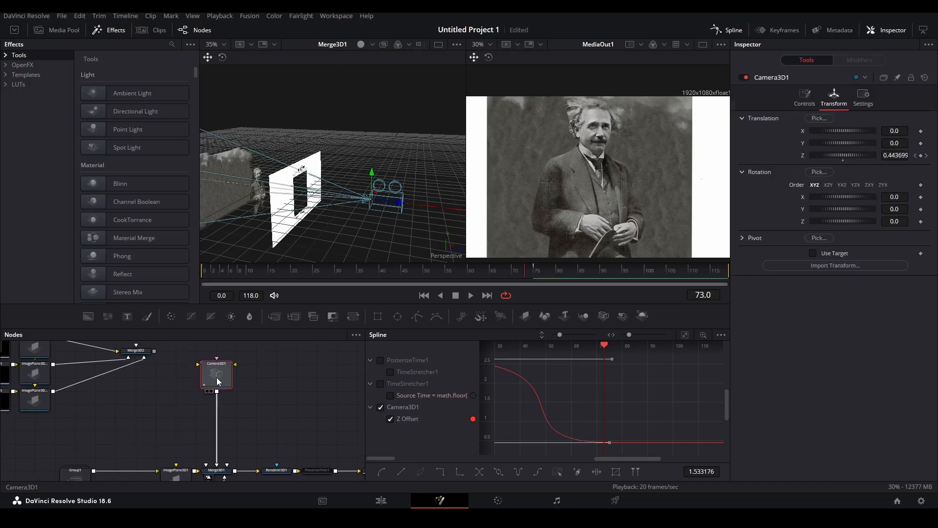
{"action": "left_click", "coordinate": [271, 394]}
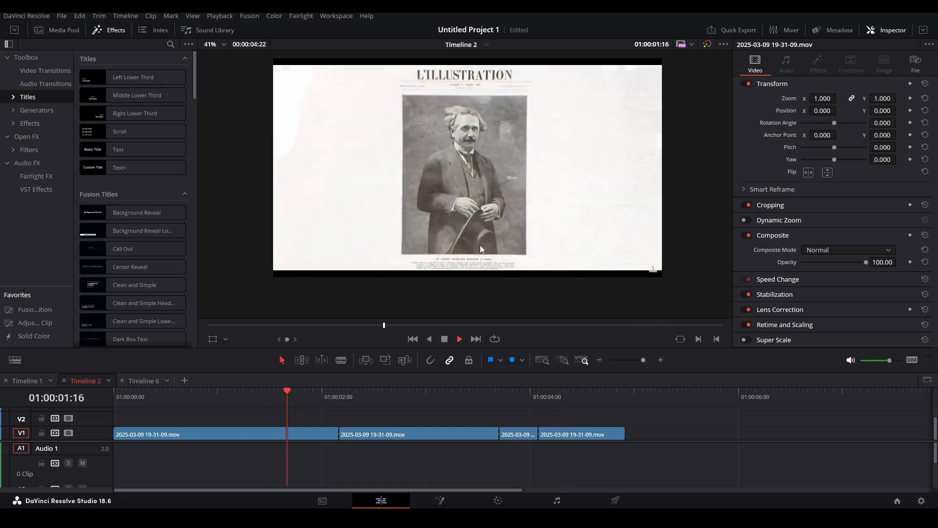
Play the reference clip with its title, then return to Timeline 6's composition.
{"action": "key", "text": "space"}
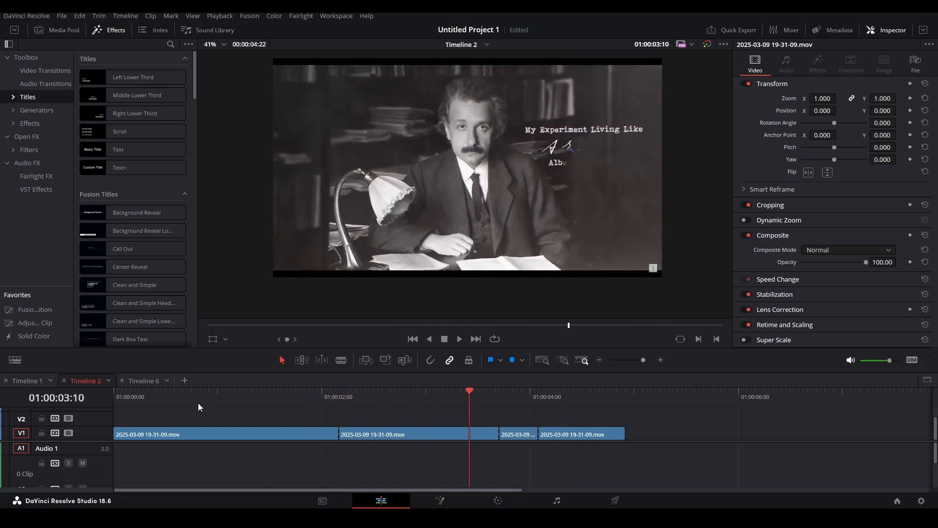
{"action": "left_click", "coordinate": [142, 381]}
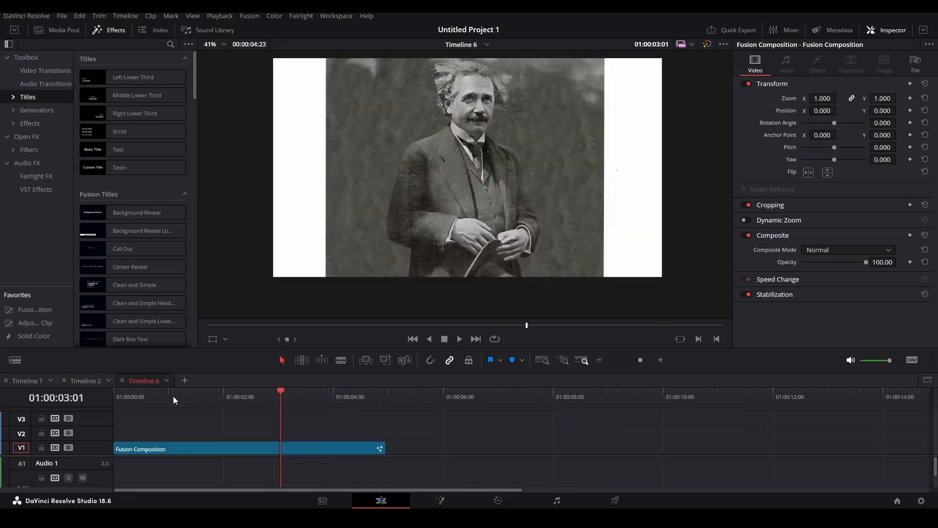
{"action": "key", "text": "shift+5"}
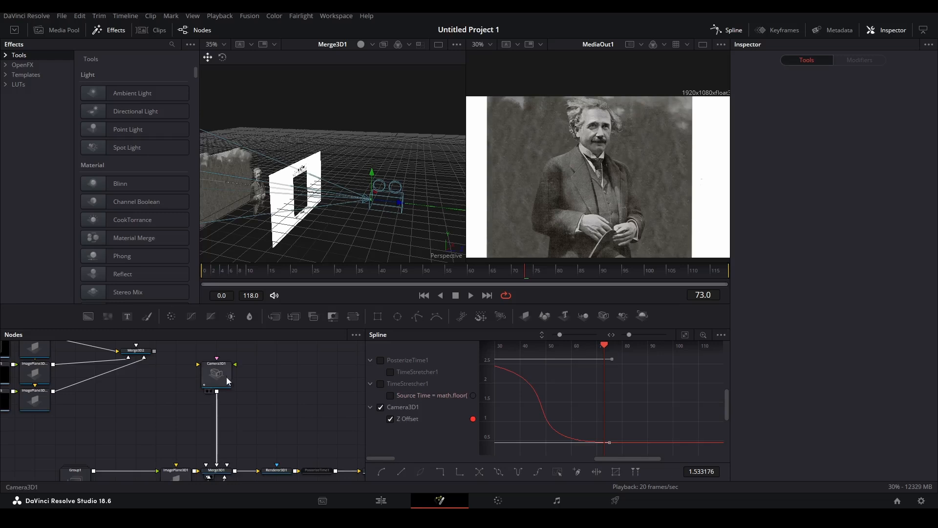
Add a Transform 3D node after Camera3D1 using the TRAN search.
{"action": "left_click", "coordinate": [229, 363]}
{"action": "key", "text": "shift+space"}
{"action": "type", "text": "POS"}
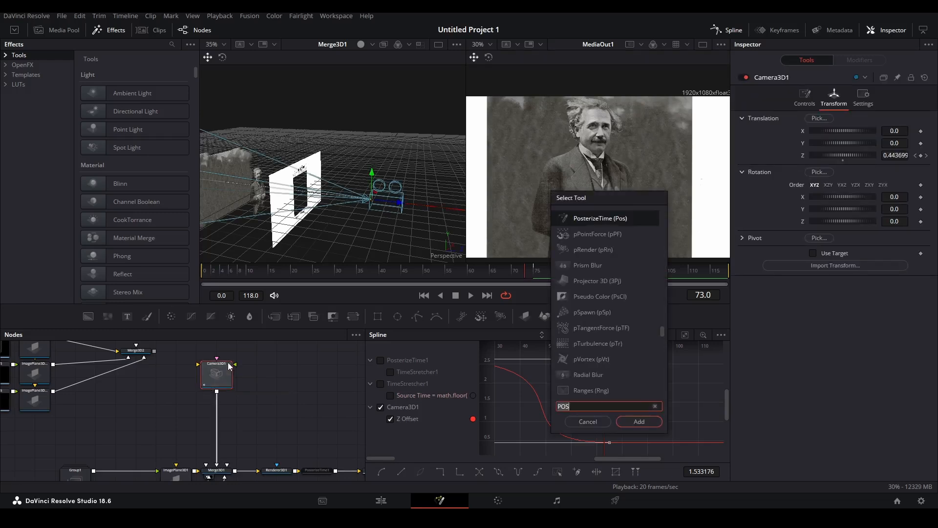
{"action": "key", "text": "BackSpace"}
{"action": "key", "text": "BackSpace"}
{"action": "key", "text": "BackSpace"}
{"action": "type", "text": "TRAN"}
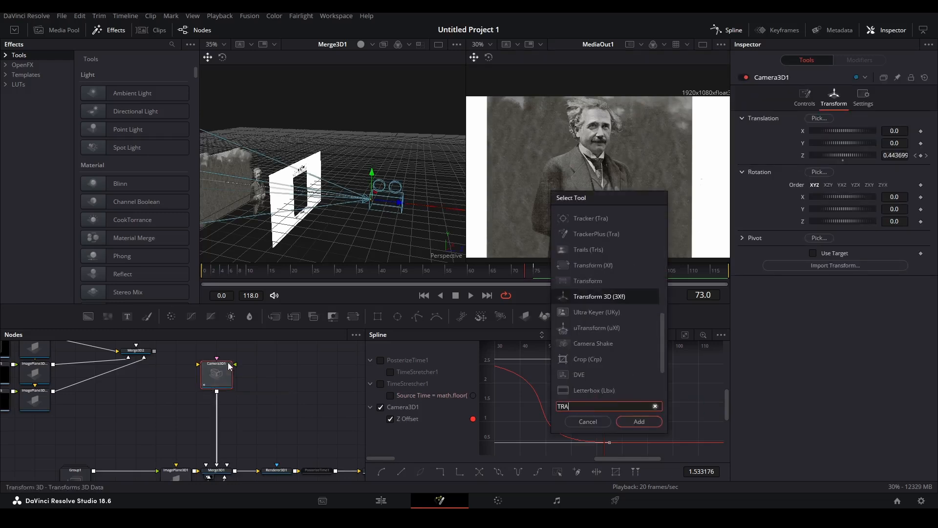
{"action": "left_click", "coordinate": [638, 422]}
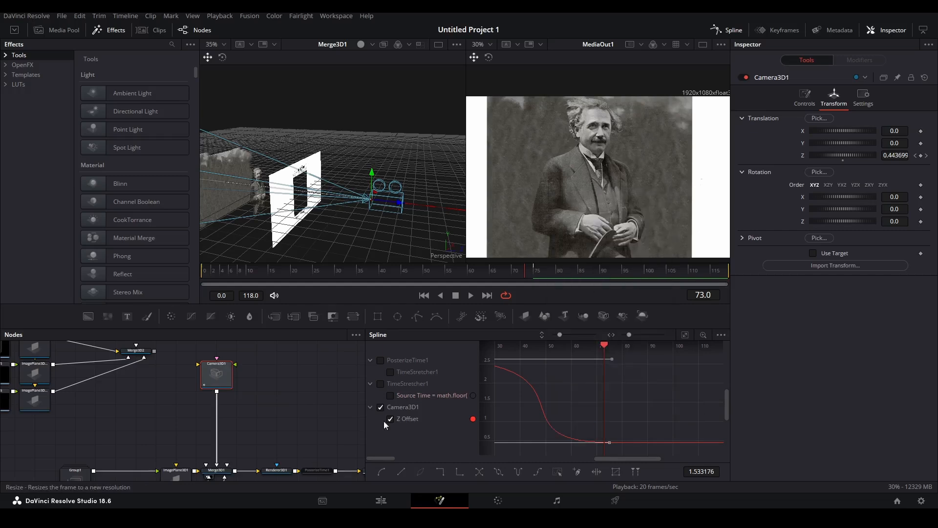
Apply a Shake modifier to Transform3D1's Translation X and preview it.
{"action": "right_click", "coordinate": [803, 133]}
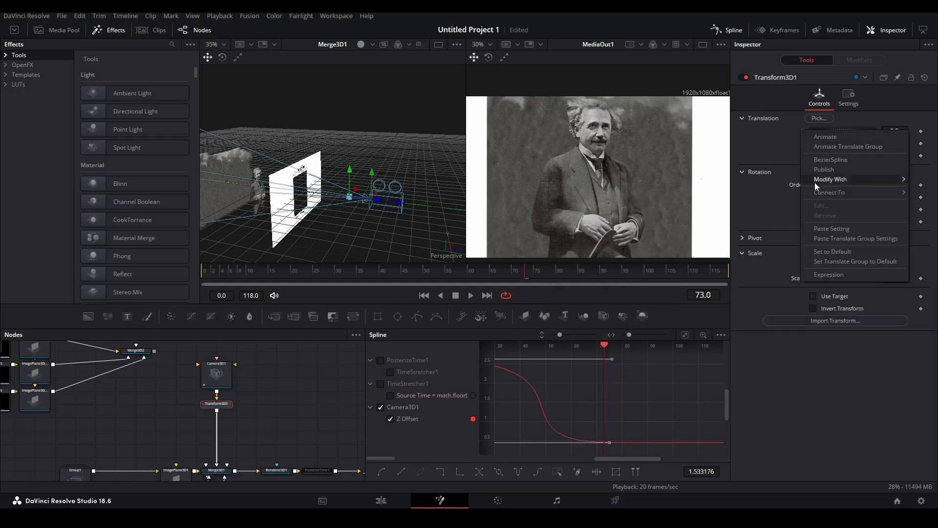
{"action": "mouse_move", "coordinate": [814, 183]}
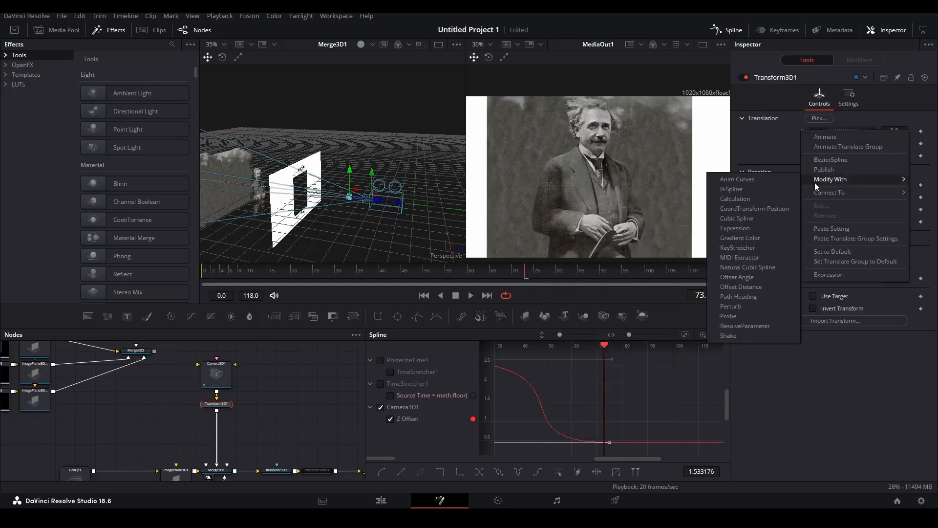
{"action": "left_click", "coordinate": [735, 336]}
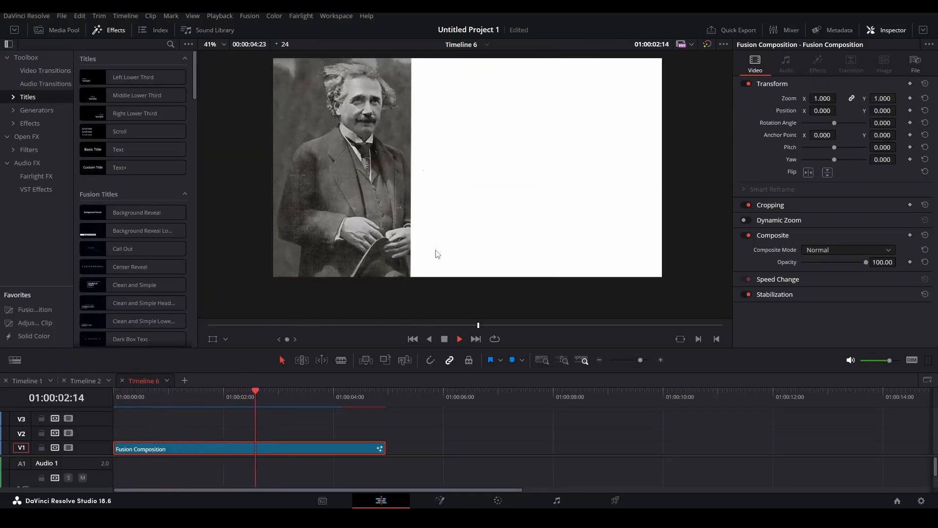
{"action": "key", "text": "space"}
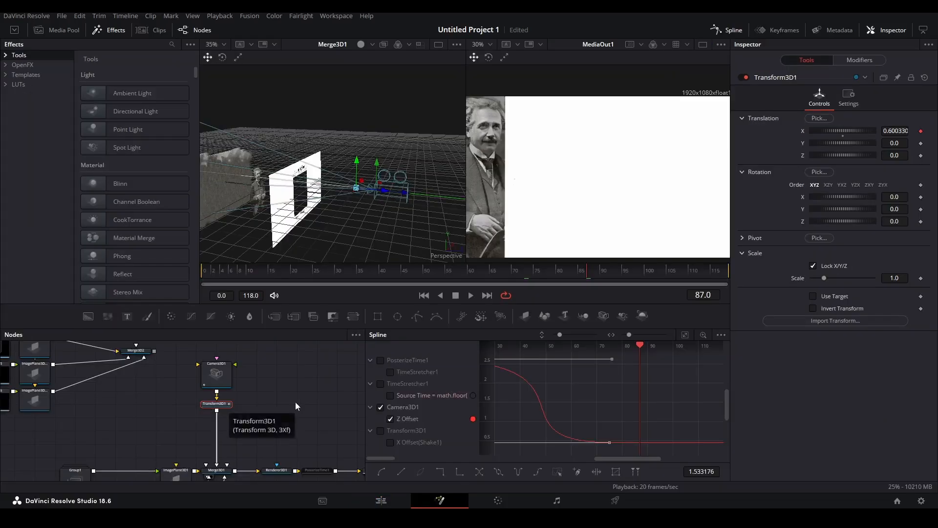
Lower Transform3D1's X shake Maximum to about 0.04.
{"action": "left_click", "coordinate": [295, 402]}
{"action": "left_click", "coordinate": [224, 405]}
{"action": "left_click", "coordinate": [867, 63]}
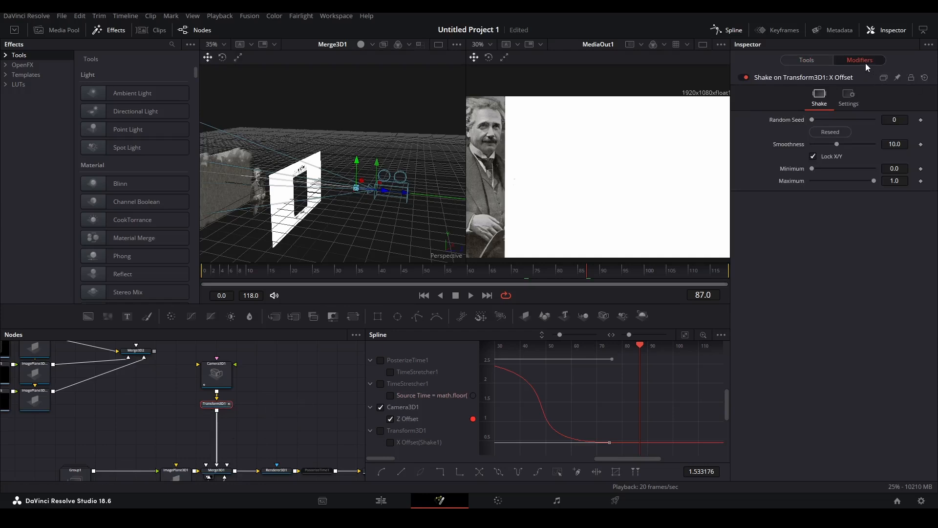
{"action": "left_click_drag", "start_coordinate": [865, 182], "coordinate": [813, 182]}
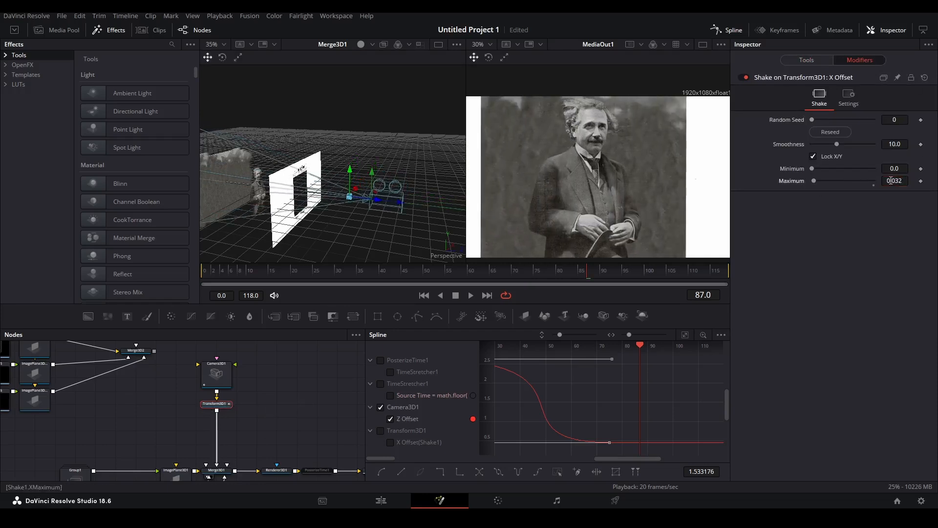
Add a Shake modifier to Translation Y with its Maximum lowered to about 0.01.
{"action": "left_click", "coordinate": [824, 59]}
{"action": "right_click", "coordinate": [801, 141]}
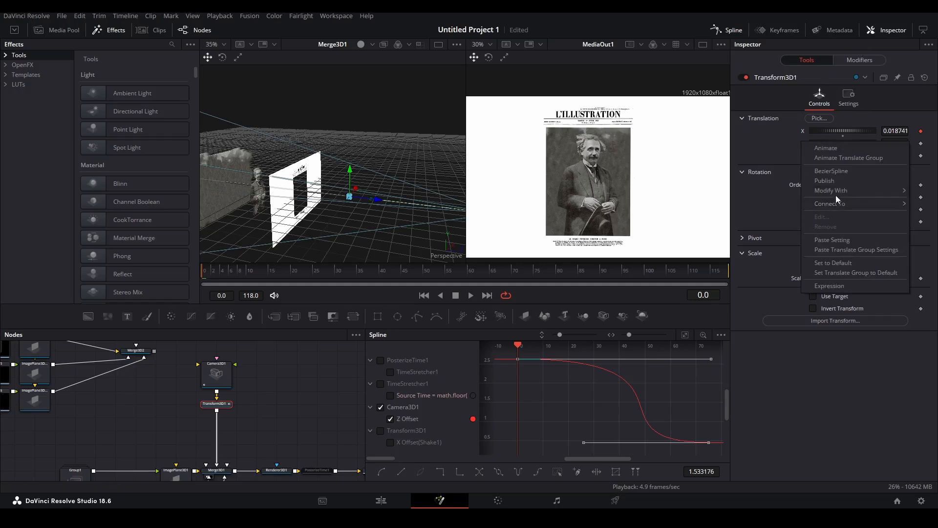
{"action": "mouse_move", "coordinate": [837, 191]}
{"action": "left_click", "coordinate": [749, 347]}
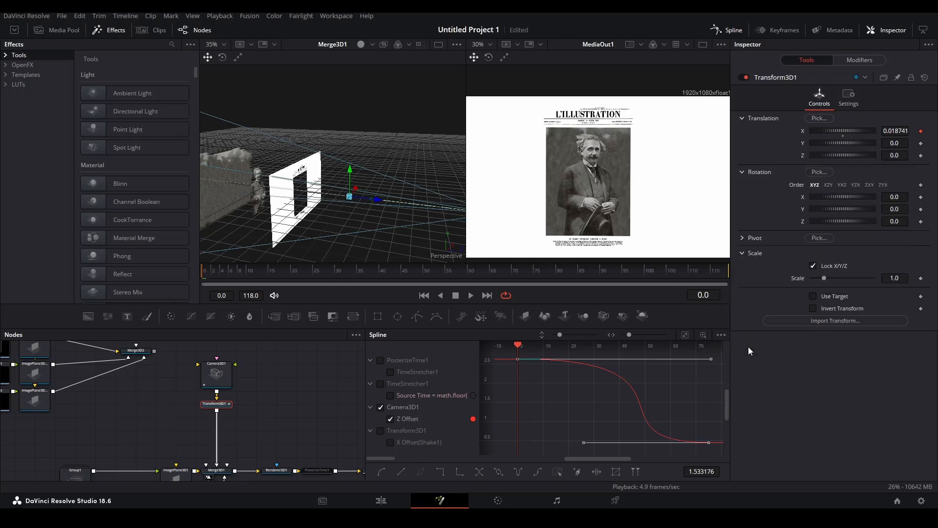
{"action": "left_click", "coordinate": [870, 60]}
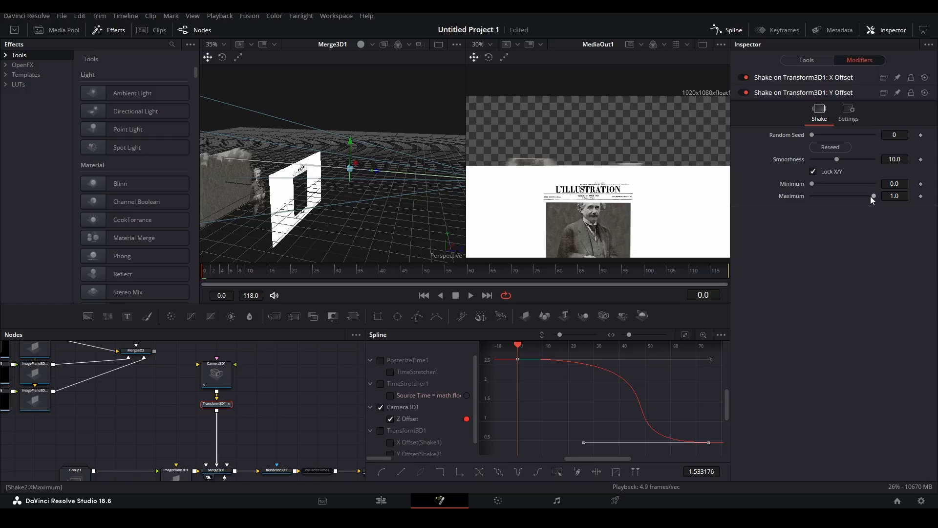
{"action": "left_click_drag", "start_coordinate": [864, 194], "coordinate": [815, 198]}
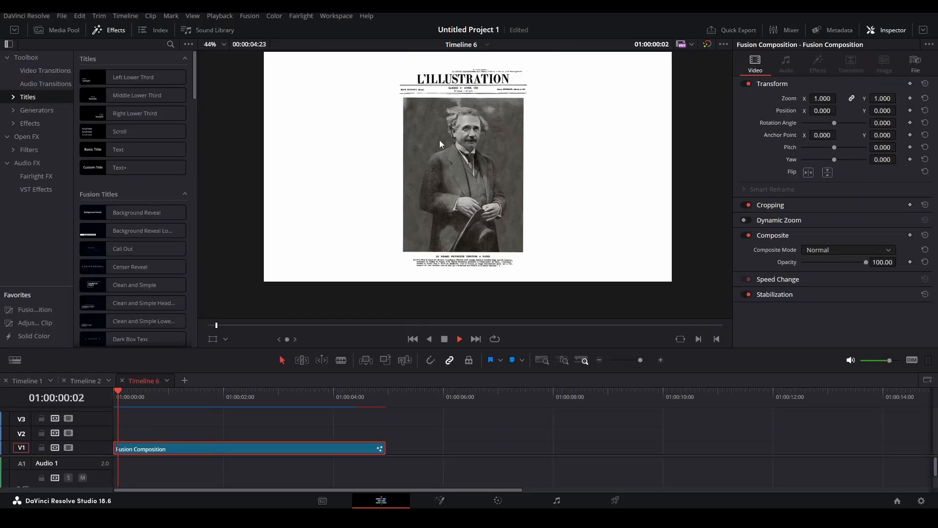
Play back the composite on Timeline 6 to check the shake, then return to the first frame.
{"action": "key", "text": "space"}
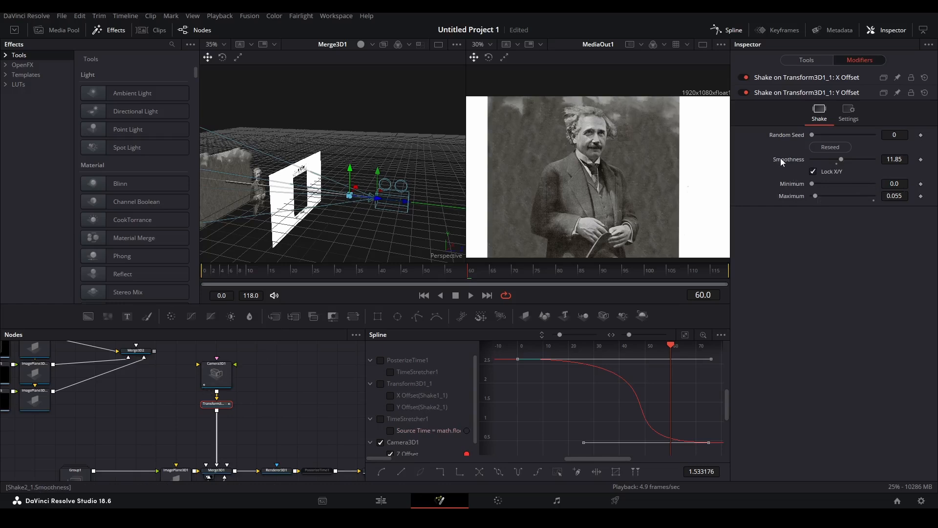
{"action": "left_click", "coordinate": [808, 77]}
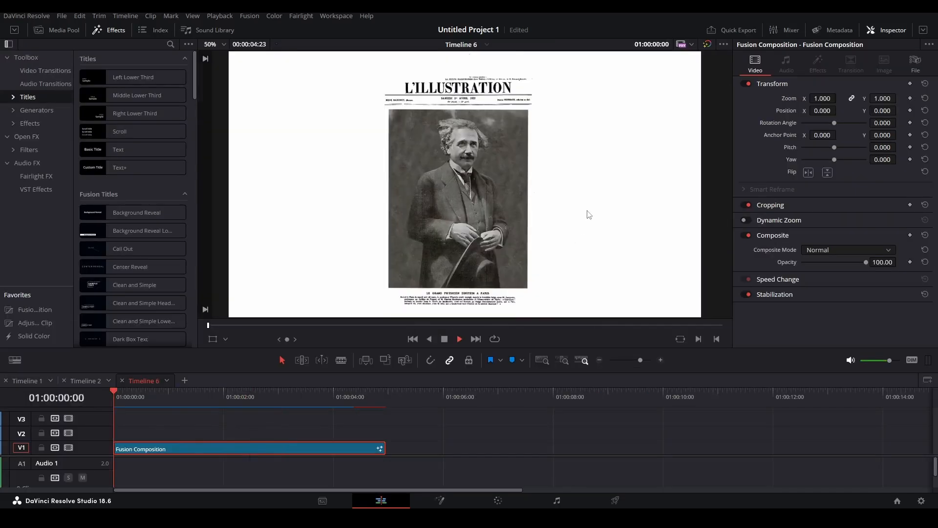
{"action": "key", "text": "space"}
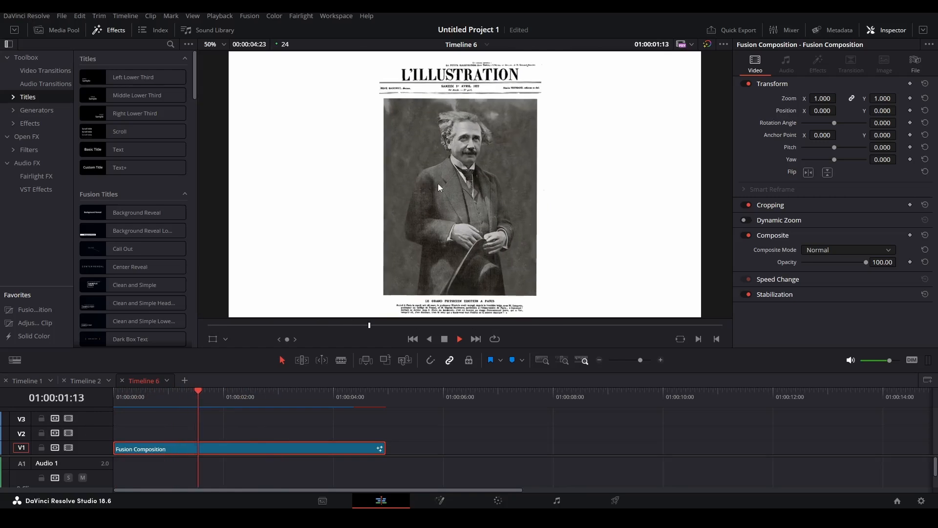
{"action": "key", "text": "space"}
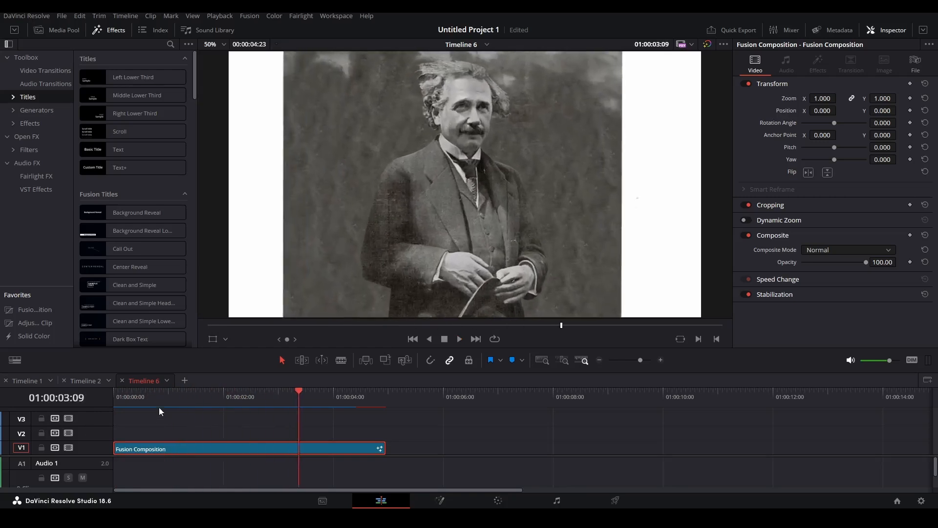
{"action": "mouse_move", "coordinate": [438, 212]}
{"action": "left_mouse_down"}
{"action": "mouse_move", "coordinate": [440, 190]}
{"action": "mouse_move", "coordinate": [458, 199]}
{"action": "mouse_move", "coordinate": [462, 233]}
{"action": "mouse_move", "coordinate": [469, 209]}
{"action": "mouse_move", "coordinate": [455, 204]}
{"action": "mouse_move", "coordinate": [453, 213]}
{"action": "left_mouse_up"}
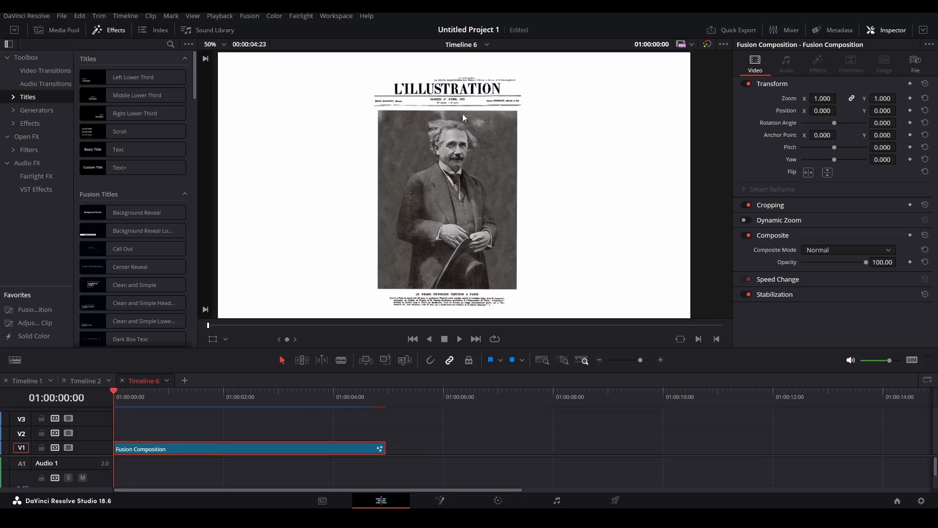
Add a second Transform 3D node with Translation Y at -0.022 and preview around frame 52.
{"action": "key", "text": "shift+5"}
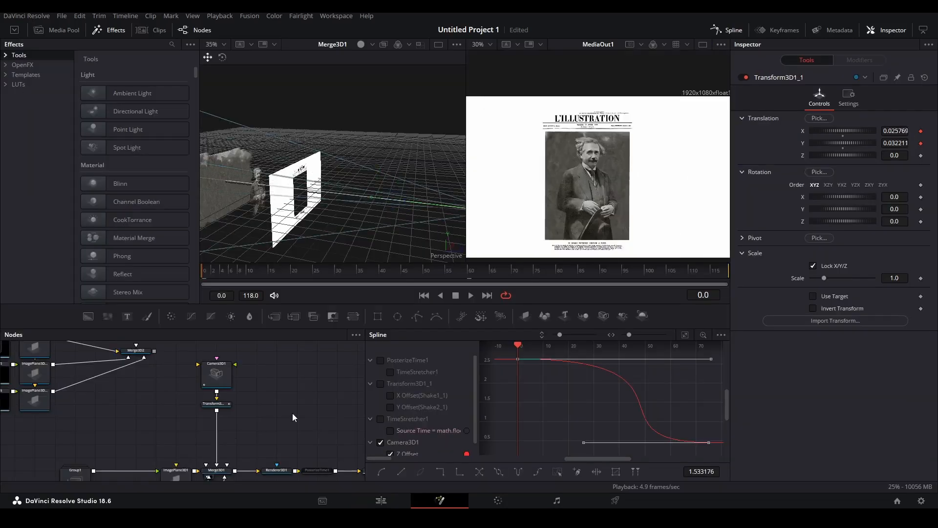
{"action": "key", "text": "shift+space"}
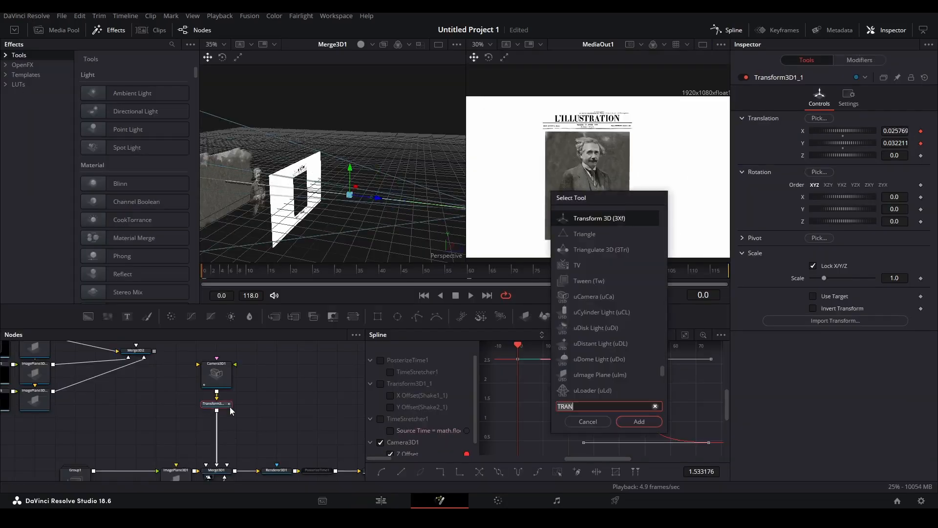
{"action": "left_click", "coordinate": [639, 422]}
{"action": "left_click_drag", "start_coordinate": [906, 142], "coordinate": [895, 142]}
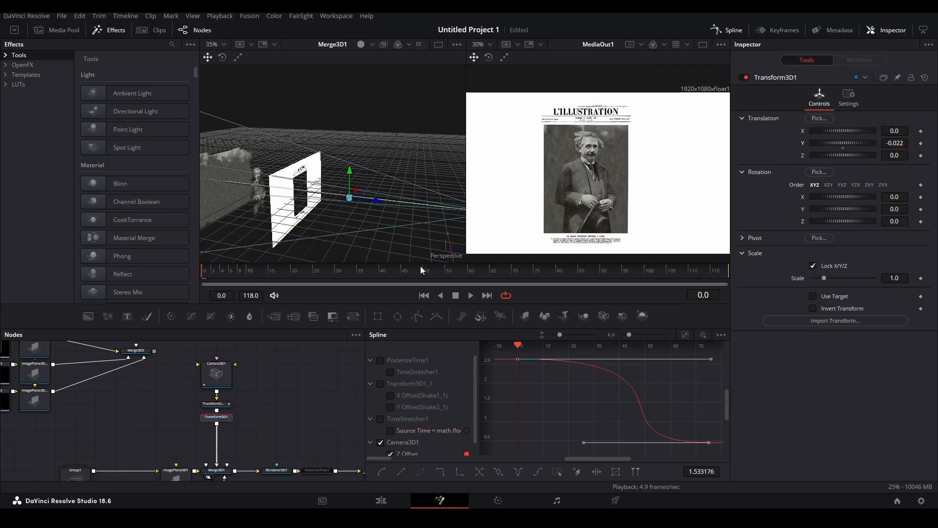
{"action": "left_click", "coordinate": [435, 271]}
{"action": "key", "text": "shift+4"}
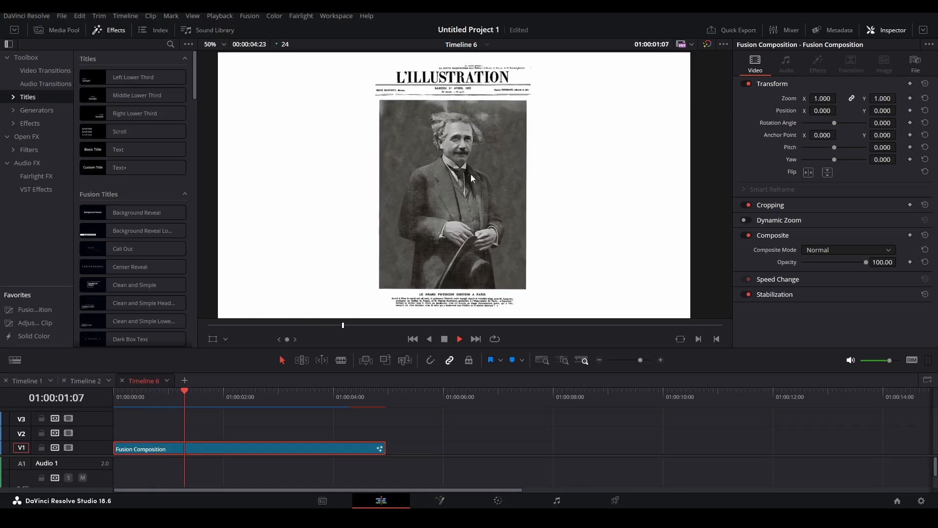
{"action": "key", "text": "shift+5"}
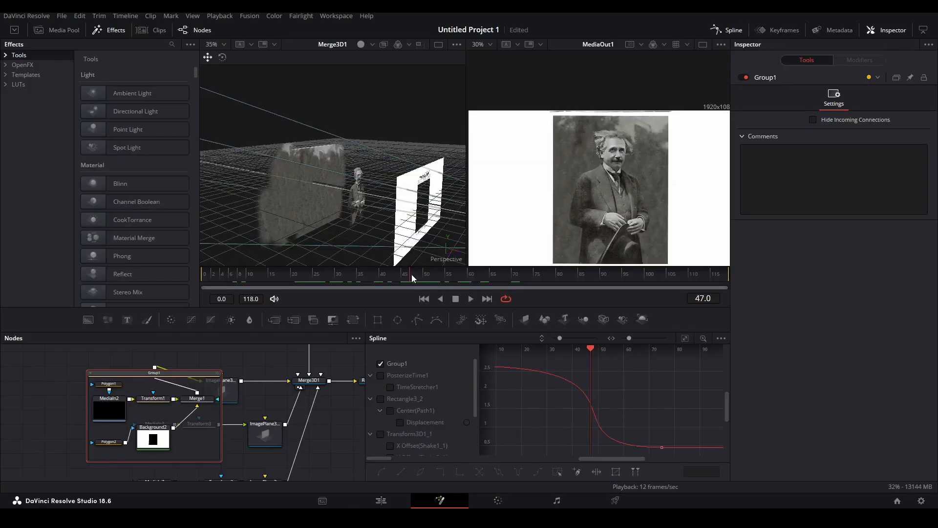
Select the Polygon2 mask, view it alone, and start animating its shape at frame 49.
{"action": "left_click_drag", "start_coordinate": [413, 274], "coordinate": [418, 274]}
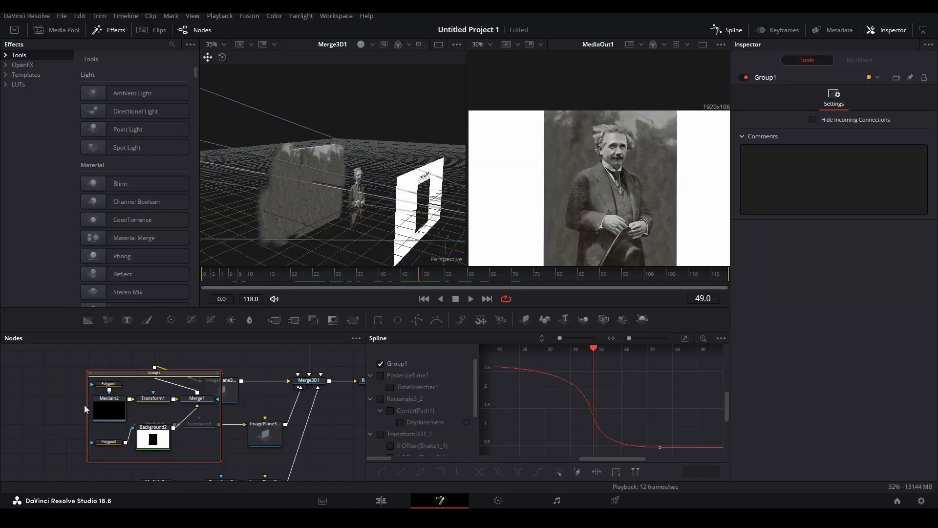
{"action": "left_click", "coordinate": [108, 441]}
{"action": "left_click_drag", "start_coordinate": [109, 441], "coordinate": [130, 398]}
{"action": "key", "text": "ctrl+z"}
{"action": "key", "text": "1"}
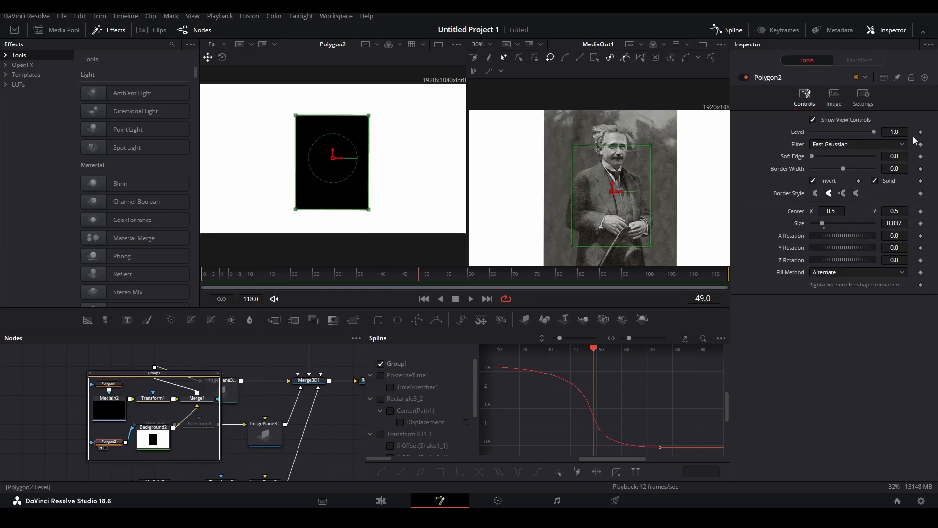
{"action": "left_click", "coordinate": [921, 284]}
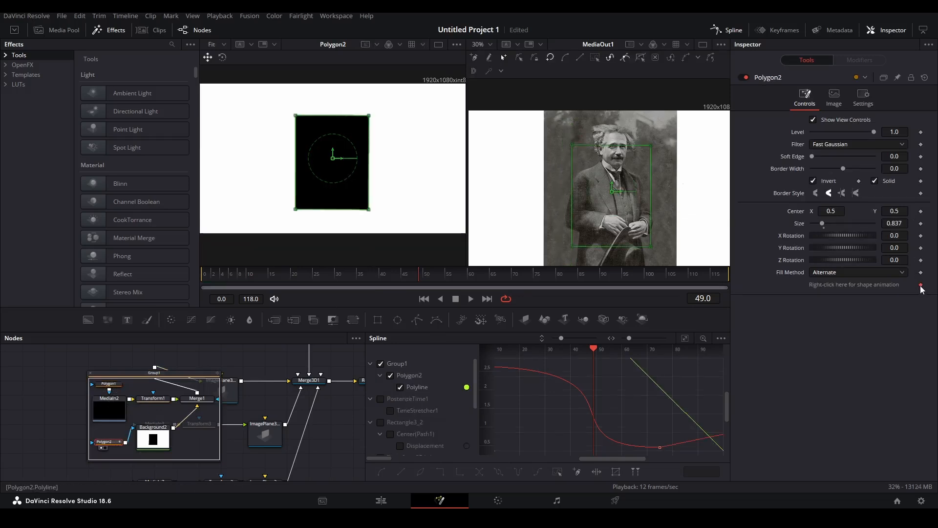
Keyframe the mask at frame 75 and widen its points into a wider square.
{"action": "left_click_drag", "start_coordinate": [467, 276], "coordinate": [534, 279]}
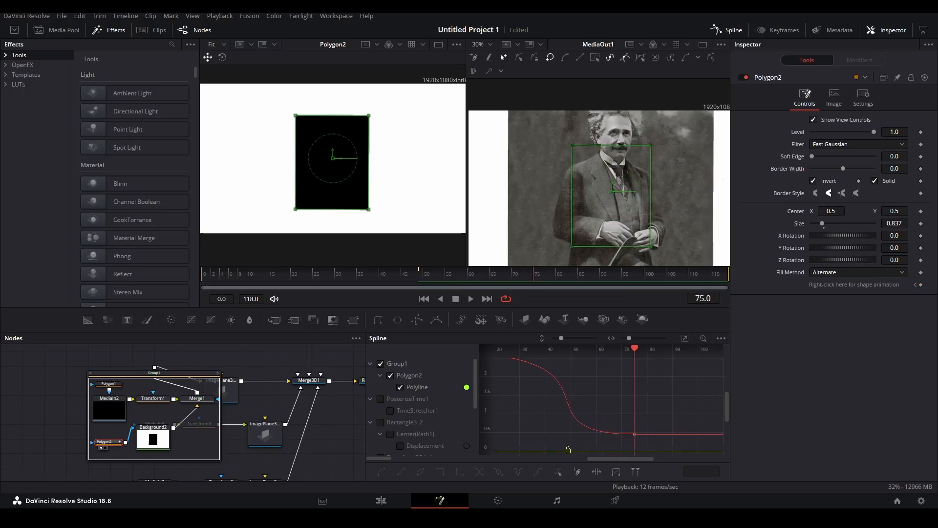
{"action": "left_click", "coordinate": [921, 284]}
{"action": "left_click_drag", "start_coordinate": [363, 99], "coordinate": [385, 212]}
{"action": "left_click_drag", "start_coordinate": [258, 93], "coordinate": [279, 211]}
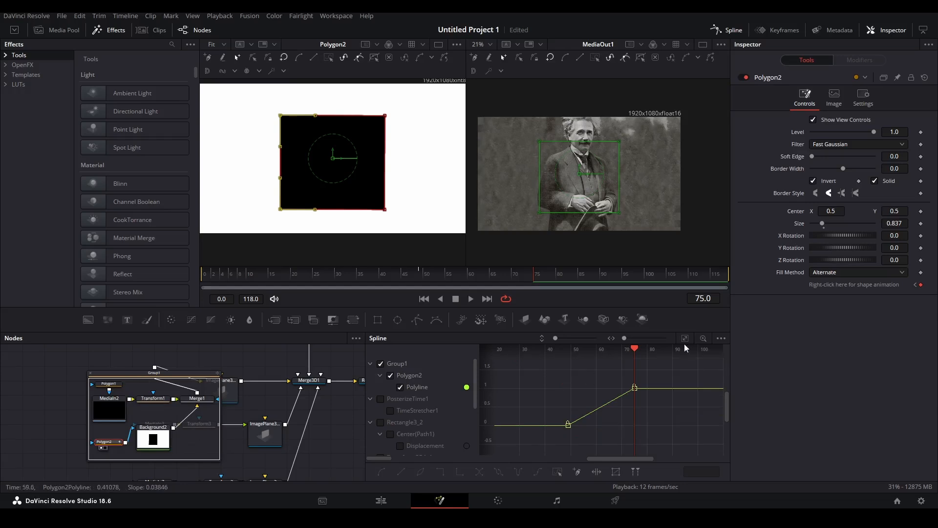
Smooth both mask keyframes, preview, and shift them about three frames earlier.
{"action": "key", "text": "ctrl+a"}
{"action": "key", "text": "f"}
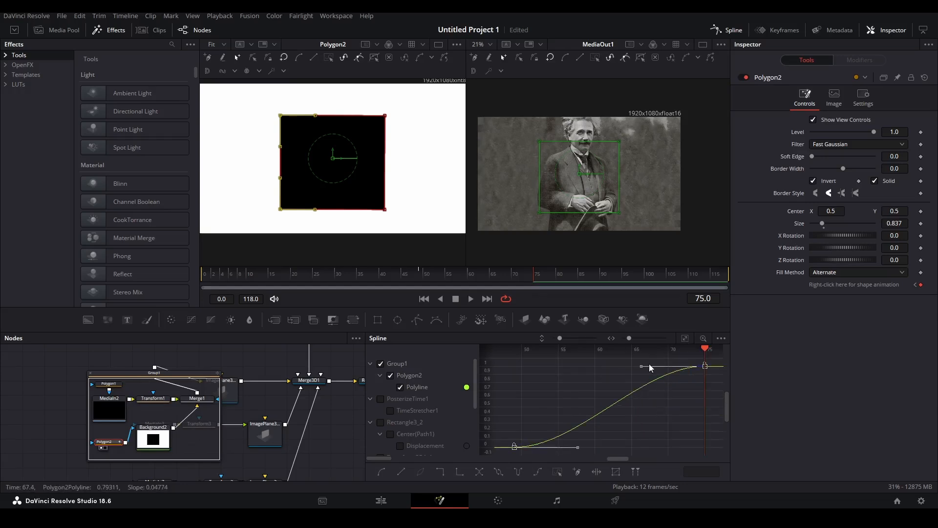
{"action": "left_click", "coordinate": [298, 274]}
{"action": "key", "text": "space"}
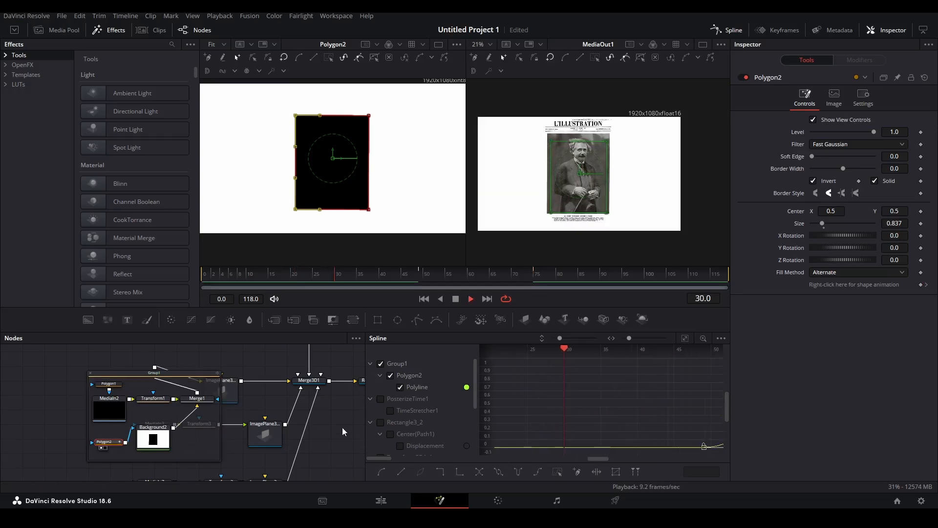
{"action": "key", "text": "shift+4"}
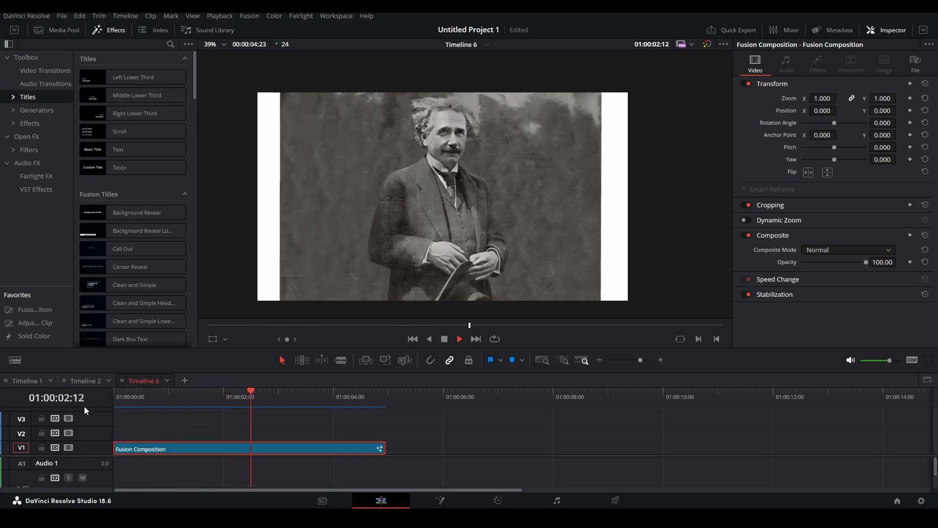
{"action": "key", "text": "shift+5"}
{"action": "left_click_drag", "start_coordinate": [611, 406], "coordinate": [603, 407]}
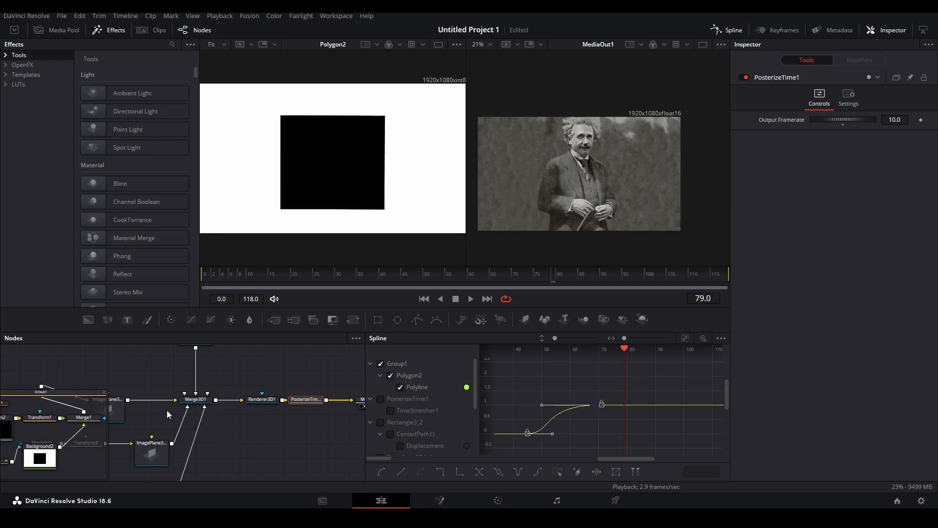
{"action": "left_click", "coordinate": [381, 500]}
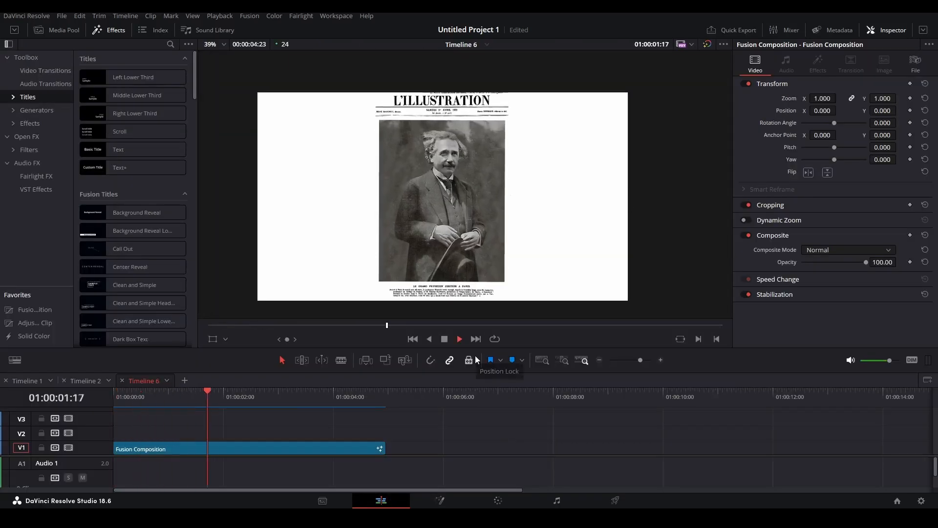
{"action": "key", "text": "space"}
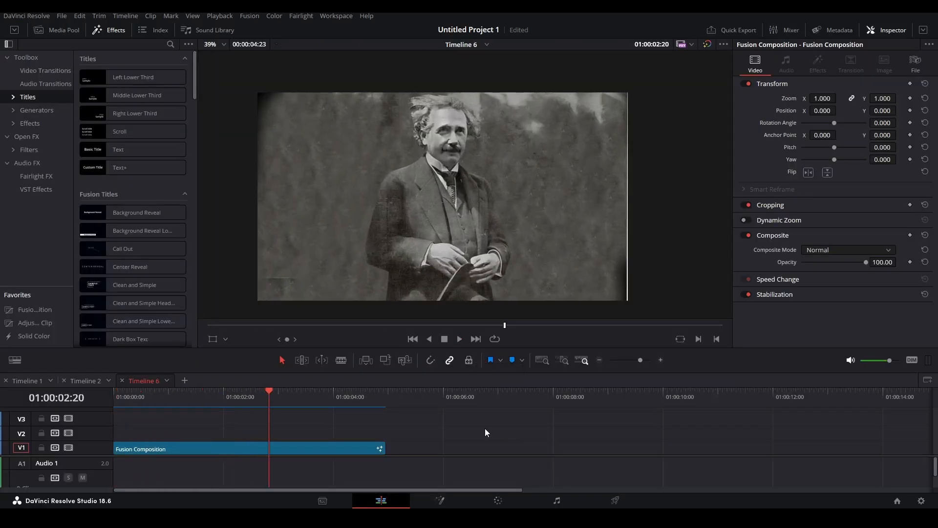
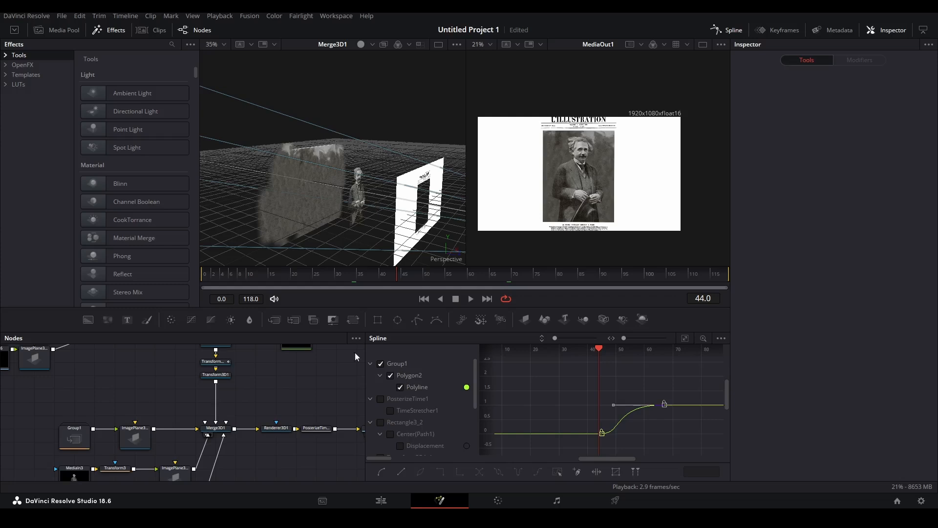
On the Edit timeline, add markers at 01:00:02:00 and 01:00:02:05.
{"action": "left_click", "coordinate": [382, 499]}
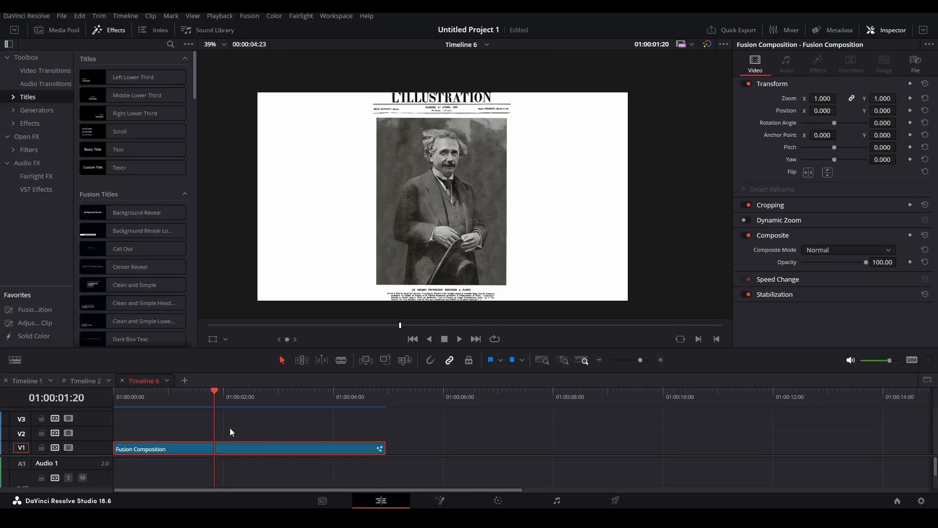
{"action": "left_click_drag", "start_coordinate": [223, 402], "coordinate": [223, 403]}
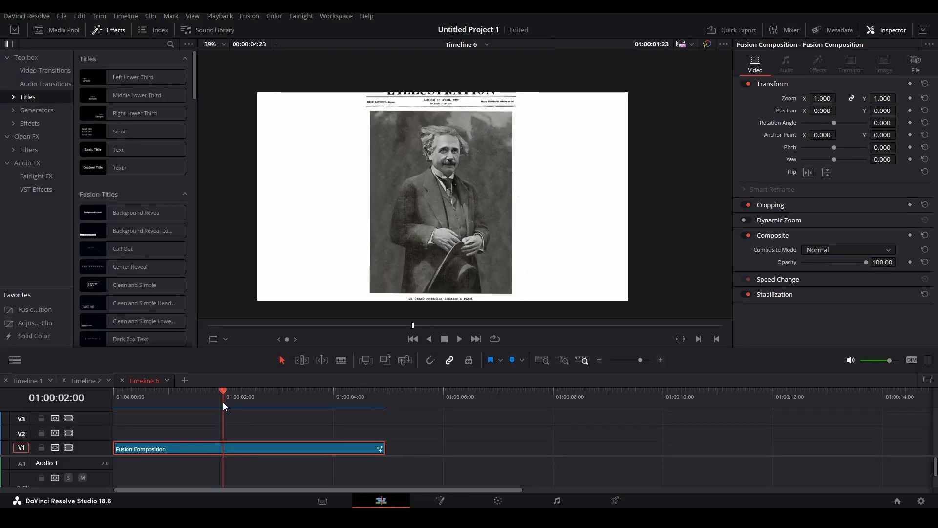
{"action": "key", "text": "m"}
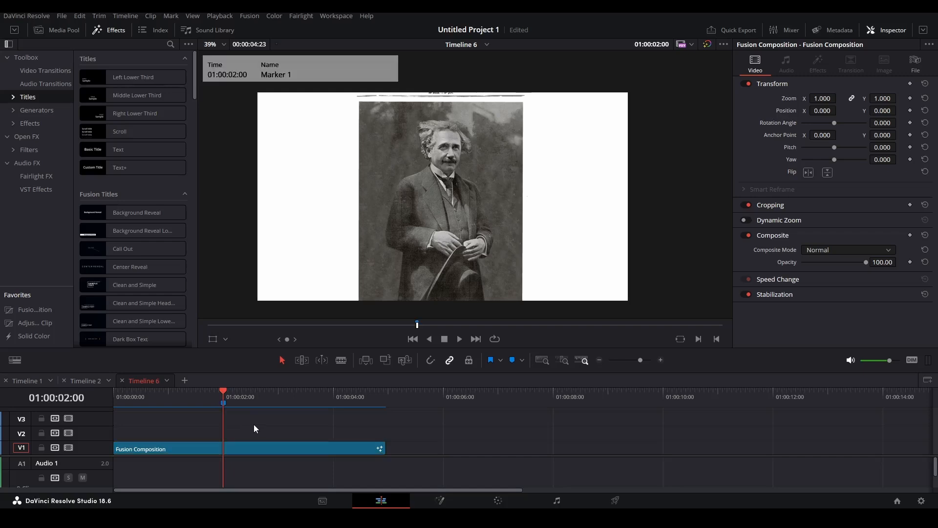
{"action": "key", "text": "ctrl+equal"}
{"action": "left_click_drag", "start_coordinate": [446, 393], "coordinate": [473, 395]}
{"action": "key", "text": "m"}
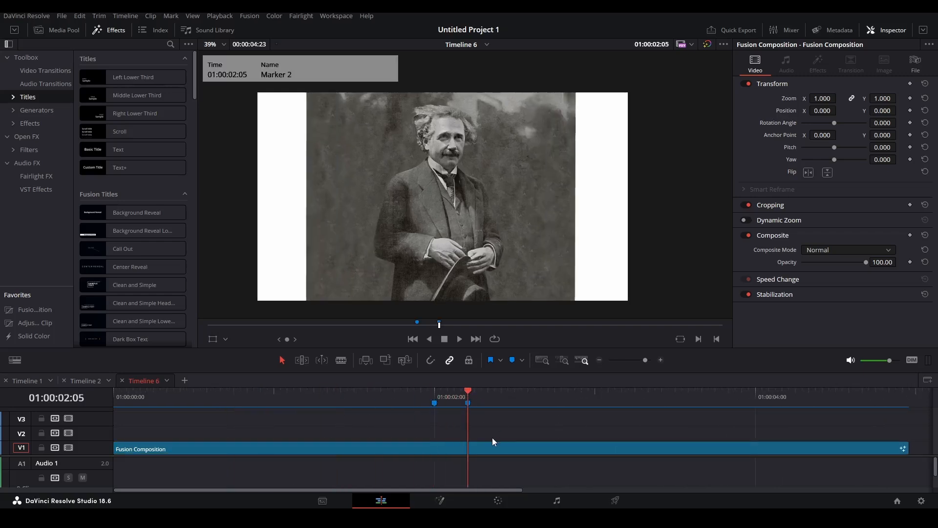
Check both markers, then back in Fusion move MediaIn3 and MediaIn7 to the left.
{"action": "key", "text": "shift+Up"}
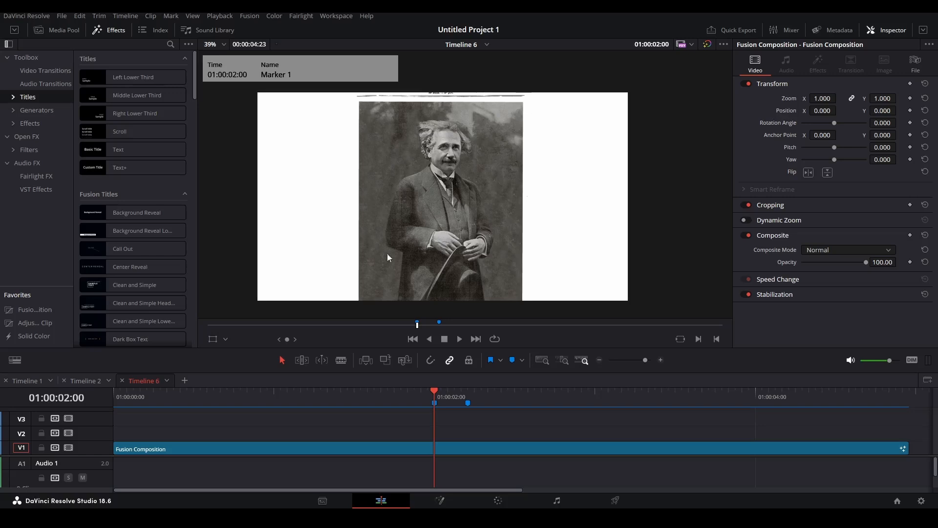
{"action": "left_click", "coordinate": [467, 396]}
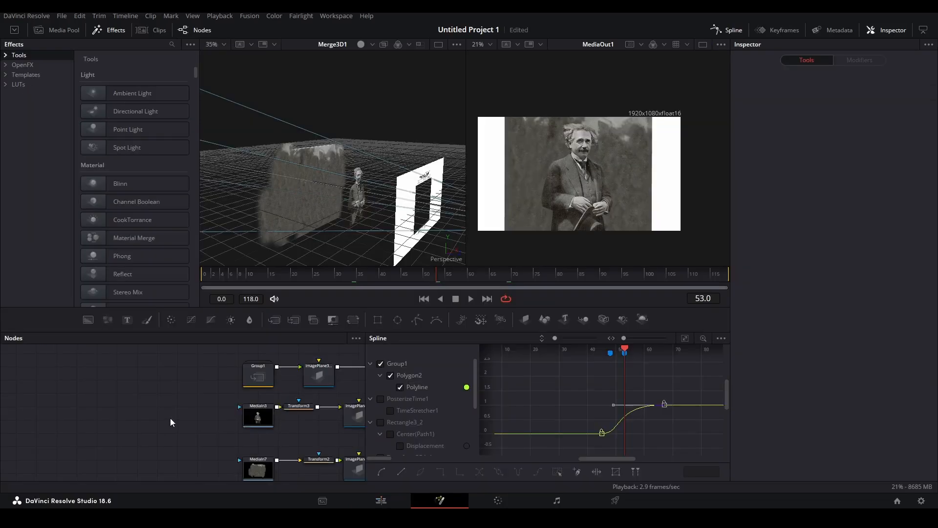
{"action": "left_click_drag", "start_coordinate": [183, 400], "coordinate": [269, 486]}
{"action": "left_click_drag", "start_coordinate": [265, 402], "coordinate": [129, 393]}
Add a Background1 node merged over MediaIn3 and set its alpha to 0.
{"action": "left_click", "coordinate": [130, 377]}
{"action": "left_click_drag", "start_coordinate": [88, 320], "coordinate": [156, 393]}
{"action": "left_click", "coordinate": [165, 428]}
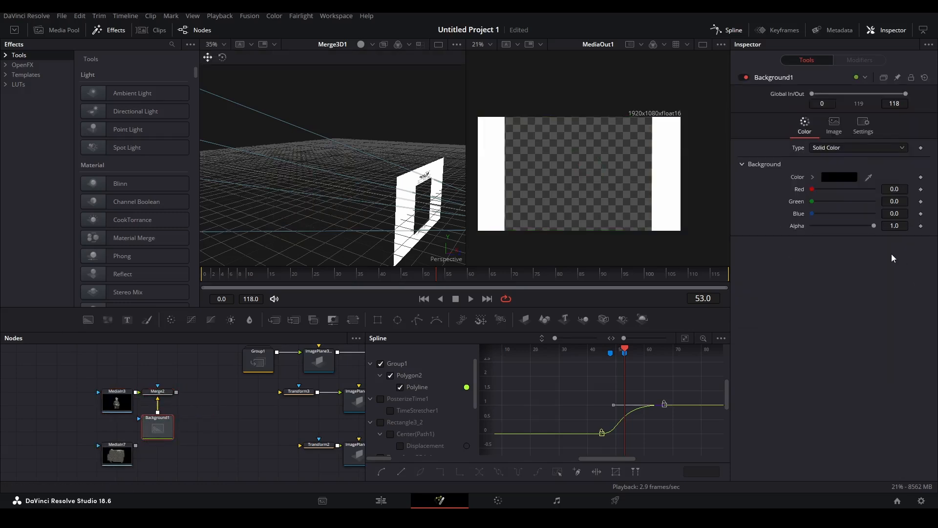
{"action": "left_click_drag", "start_coordinate": [874, 226], "coordinate": [782, 234]}
Duplicate the Merge2/Background1 pair for MediaIn7, feeding Merge2_1 into Transform2 and Merge2 into Transform3.
{"action": "left_click", "coordinate": [157, 392], "text": "ctrl"}
{"action": "key", "text": "ctrl+c"}
{"action": "left_click", "coordinate": [213, 457]}
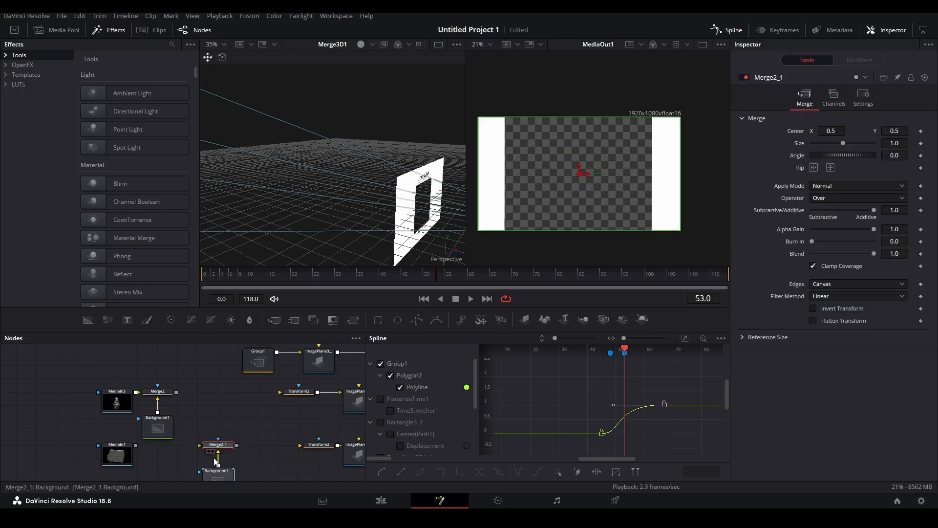
{"action": "key", "text": "ctrl+v"}
{"action": "scroll", "coordinate": [210, 435], "scroll_direction": "down", "scroll_amount": 2}
{"action": "left_click_drag", "start_coordinate": [176, 413], "coordinate": [267, 444]}
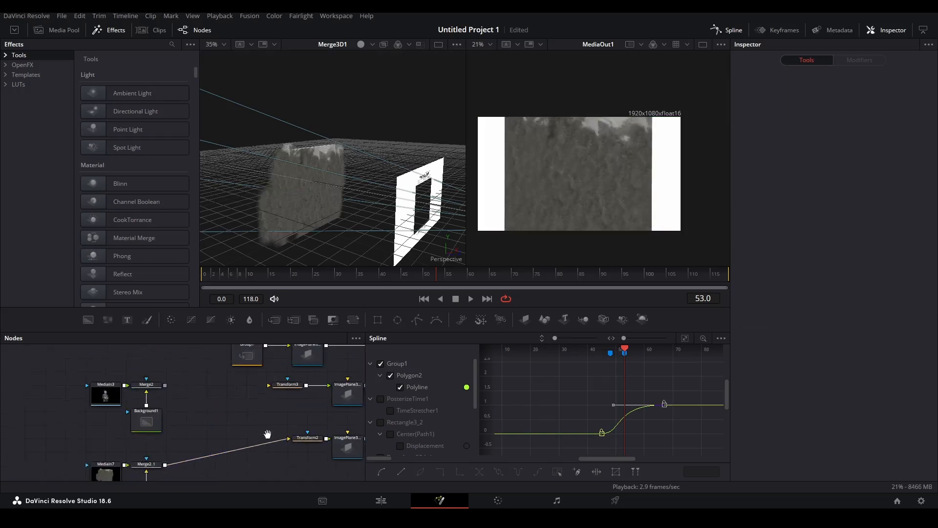
{"action": "left_click_drag", "start_coordinate": [166, 394], "coordinate": [268, 395]}
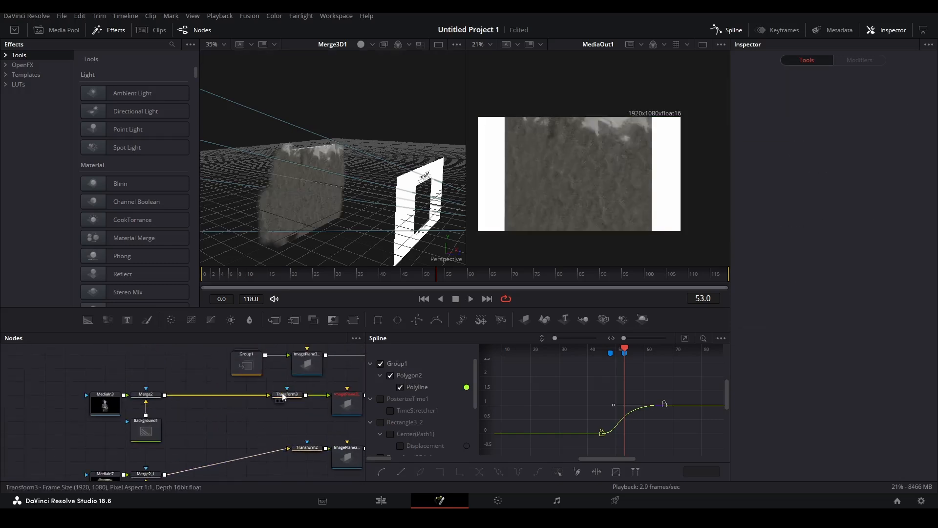
Keyframe Merge2's Blend from 1.0 down to 0 at frame 48.
{"action": "left_click", "coordinate": [145, 395]}
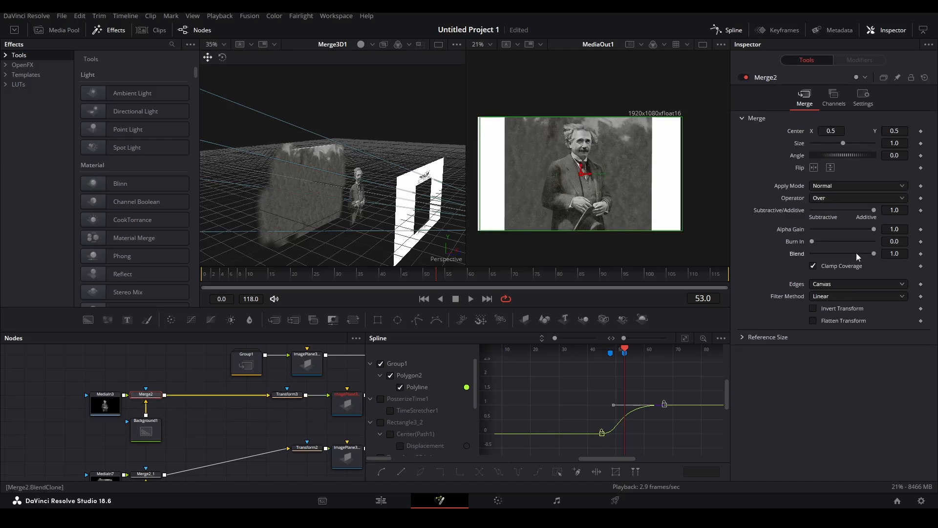
{"action": "left_click_drag", "start_coordinate": [835, 255], "coordinate": [877, 255]}
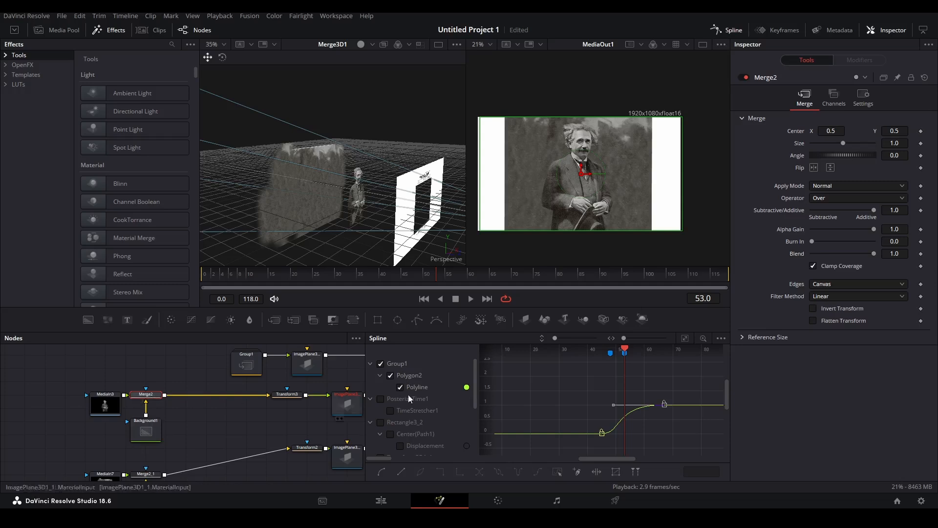
{"action": "left_click_drag", "start_coordinate": [625, 349], "coordinate": [612, 350]}
{"action": "scroll", "coordinate": [589, 362], "scroll_direction": "up", "scroll_amount": 3}
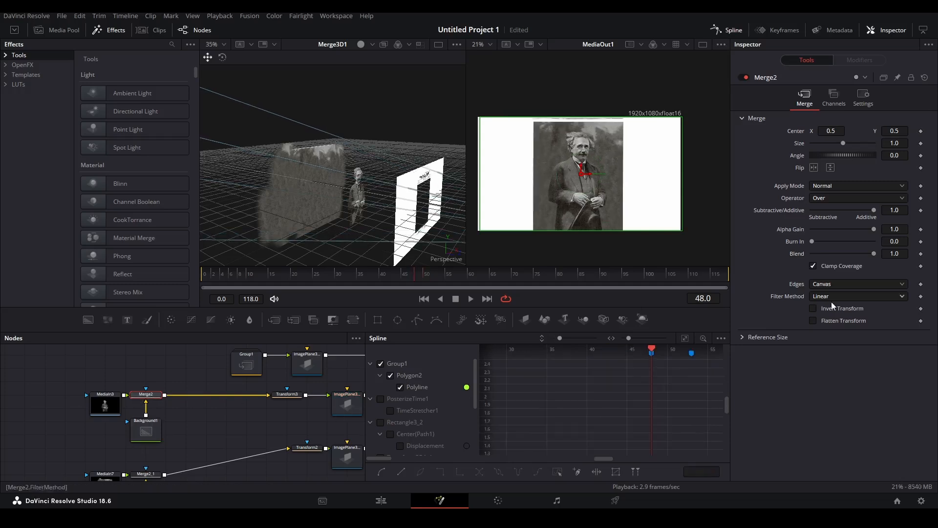
{"action": "left_click", "coordinate": [921, 254]}
{"action": "left_click", "coordinate": [410, 275]}
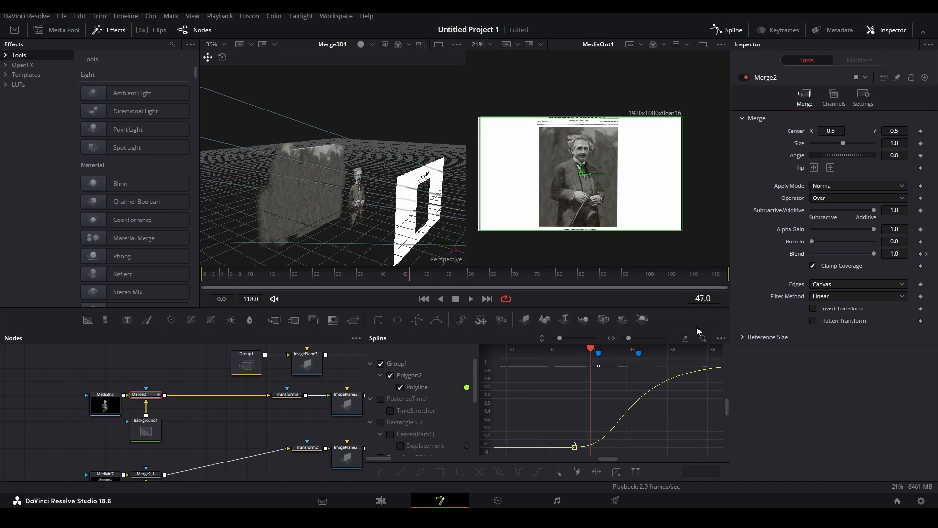
{"action": "left_click", "coordinate": [927, 254]}
{"action": "left_click_drag", "start_coordinate": [900, 255], "coordinate": [881, 256]}
{"action": "type", "text": "0"}
{"action": "key", "text": "Return"}
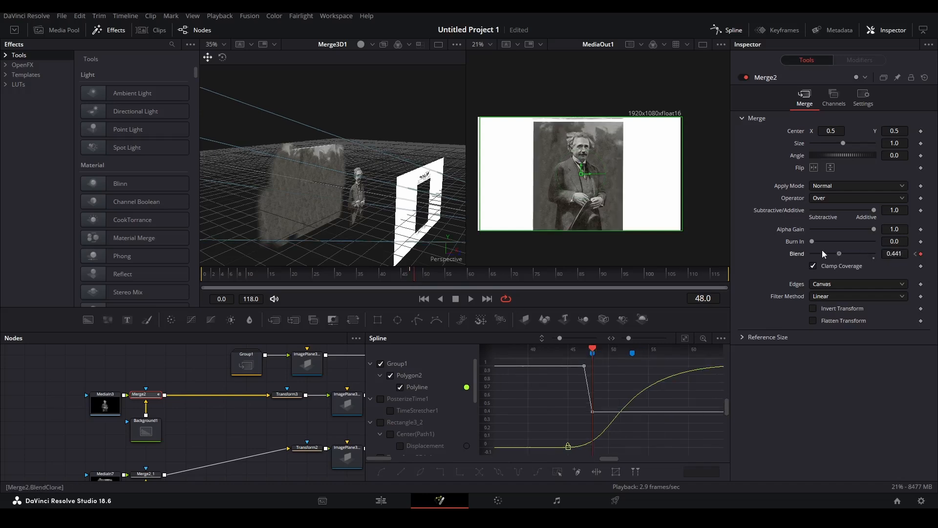
Keyframe Merge2_1's Blend from 1.0 down to 0 at frame 53.
{"action": "left_click", "coordinate": [145, 474]}
{"action": "scroll", "coordinate": [161, 471], "scroll_direction": "down", "scroll_amount": 1}
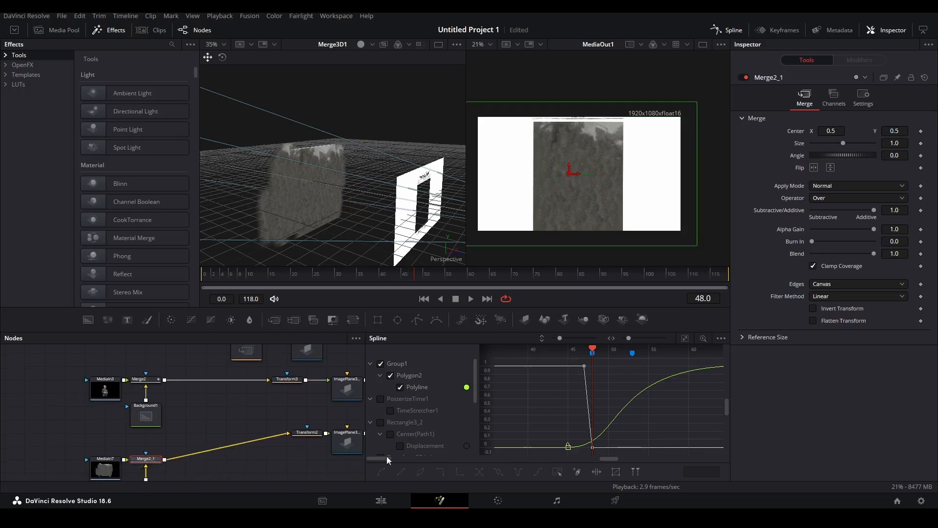
{"action": "left_click_drag", "start_coordinate": [595, 351], "coordinate": [632, 350]}
{"action": "left_click", "coordinate": [920, 254]}
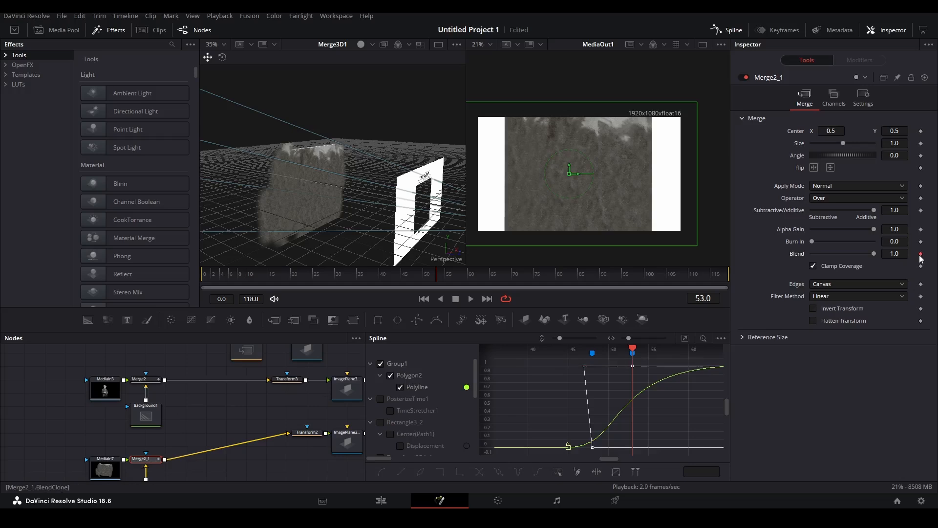
{"action": "left_click", "coordinate": [430, 280]}
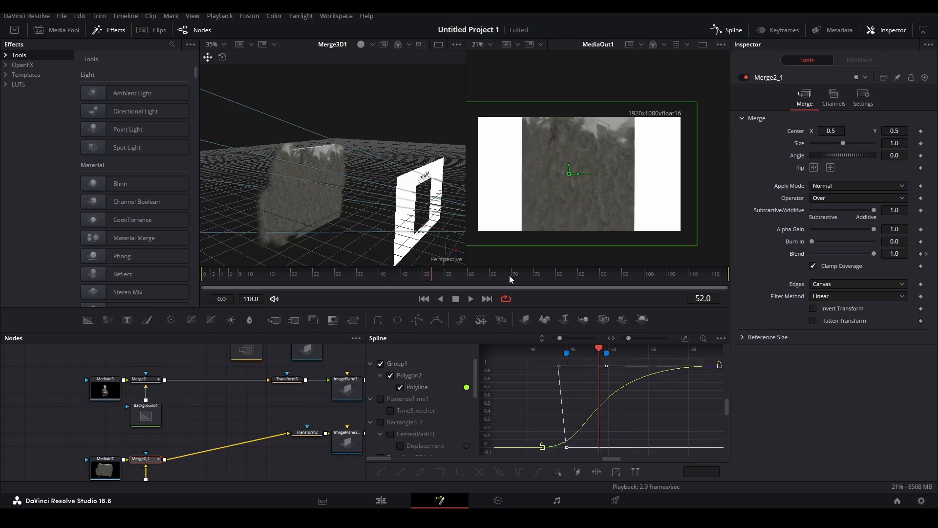
{"action": "left_click", "coordinate": [926, 254]}
{"action": "left_click_drag", "start_coordinate": [874, 253], "coordinate": [663, 264]}
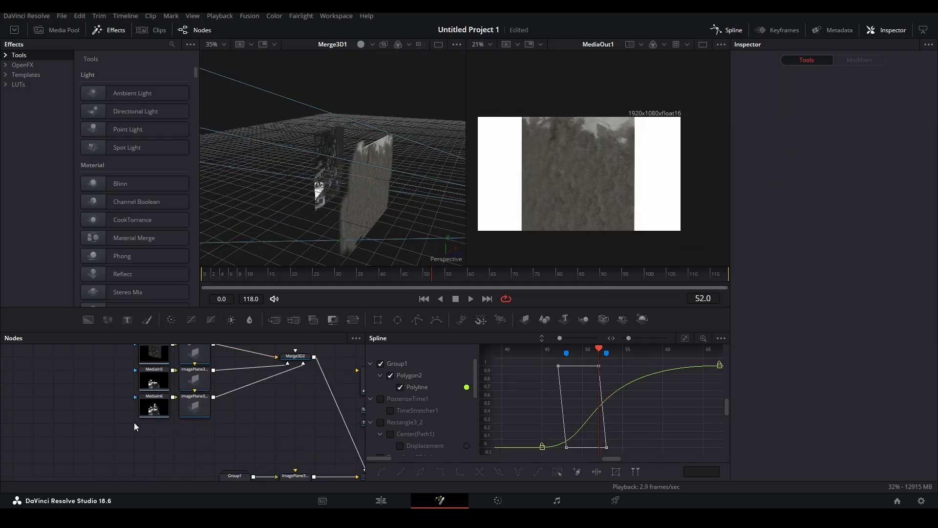
Push ImagePlane3D1_1_1_2 back and ImagePlane3D1_1_1_1 forward along Z in the 3D viewer.
{"action": "left_click_drag", "start_coordinate": [134, 422], "coordinate": [161, 451]}
{"action": "scroll", "coordinate": [183, 424], "scroll_direction": "up", "scroll_amount": 4}
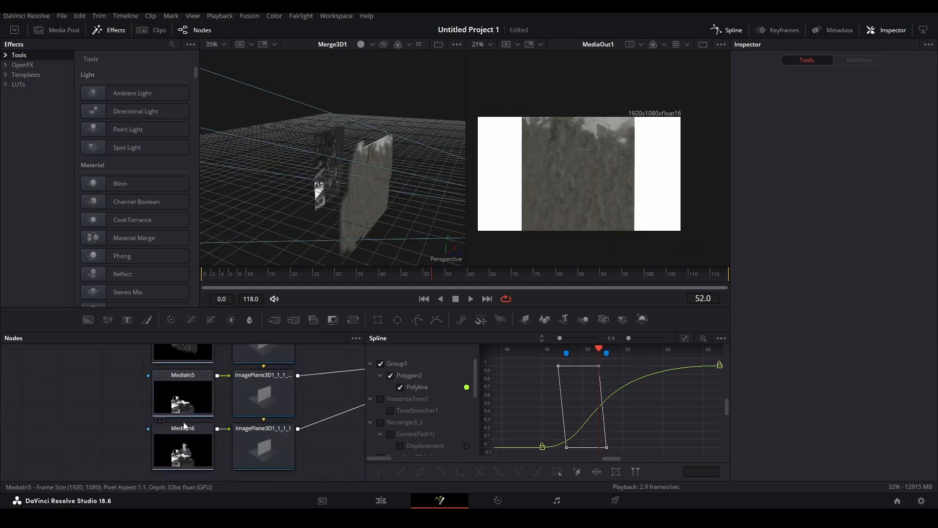
{"action": "scroll", "coordinate": [138, 415], "scroll_direction": "up", "scroll_amount": 2}
{"action": "left_click", "coordinate": [264, 371]}
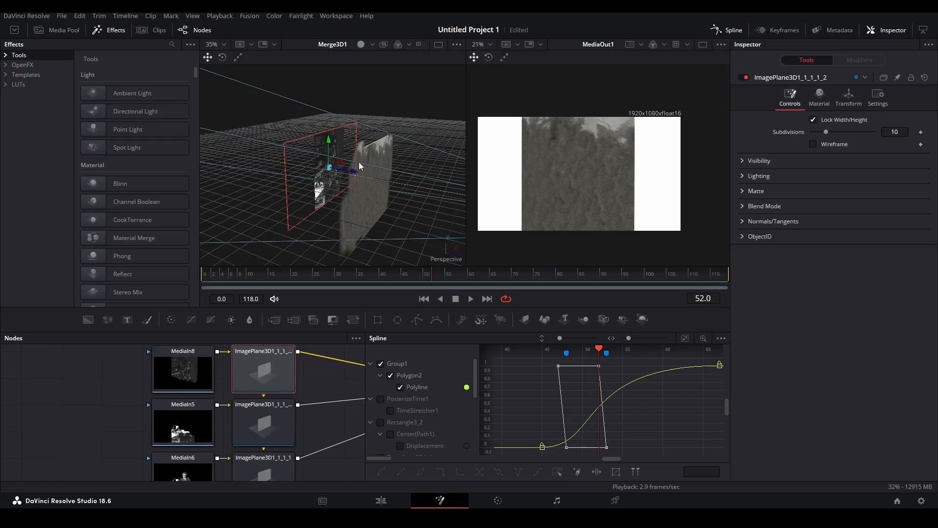
{"action": "left_click_drag", "start_coordinate": [355, 176], "coordinate": [322, 171]}
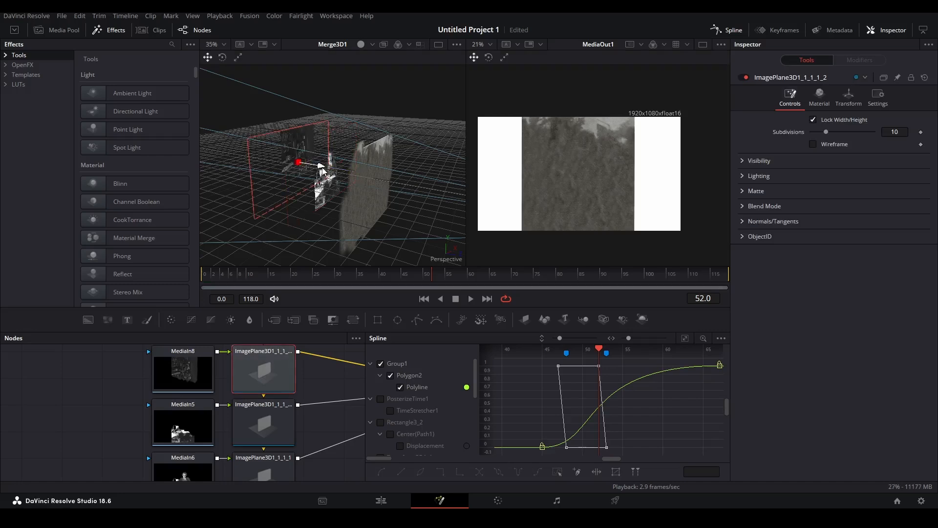
{"action": "left_click", "coordinate": [346, 188]}
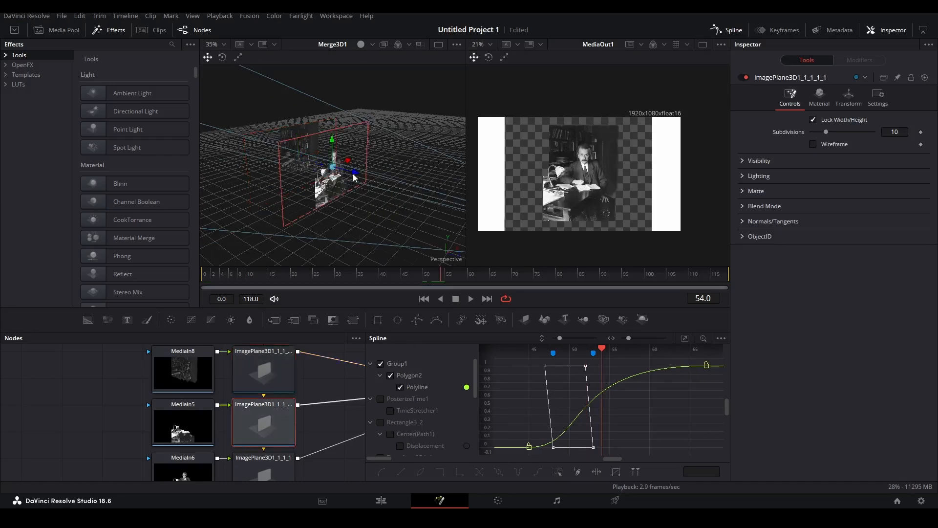
{"action": "left_click_drag", "start_coordinate": [355, 176], "coordinate": [378, 179]}
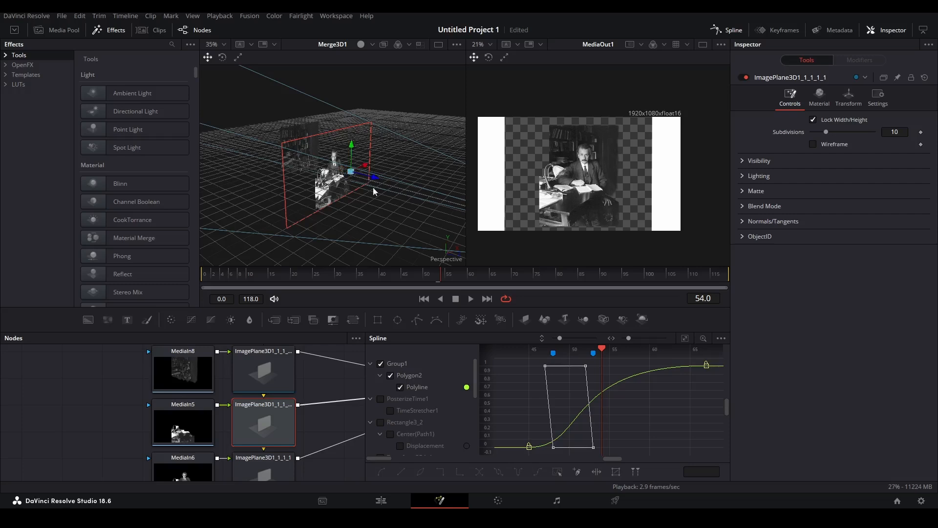
View MediaIn6 on its own, then return to the Edit page and search the Media Pool.
{"action": "scroll", "coordinate": [334, 209], "scroll_direction": "up", "scroll_amount": 5}
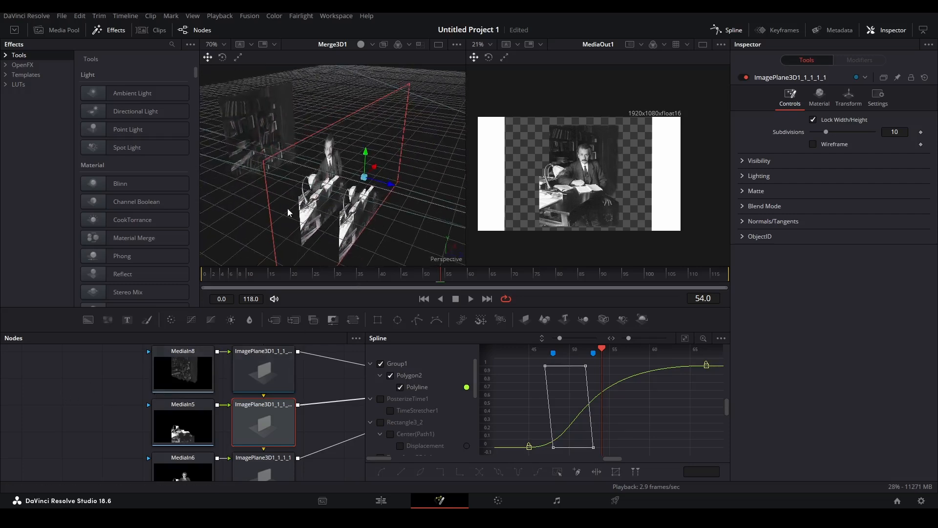
{"action": "scroll", "coordinate": [212, 453], "scroll_direction": "down", "scroll_amount": 2}
{"action": "left_click", "coordinate": [198, 442]}
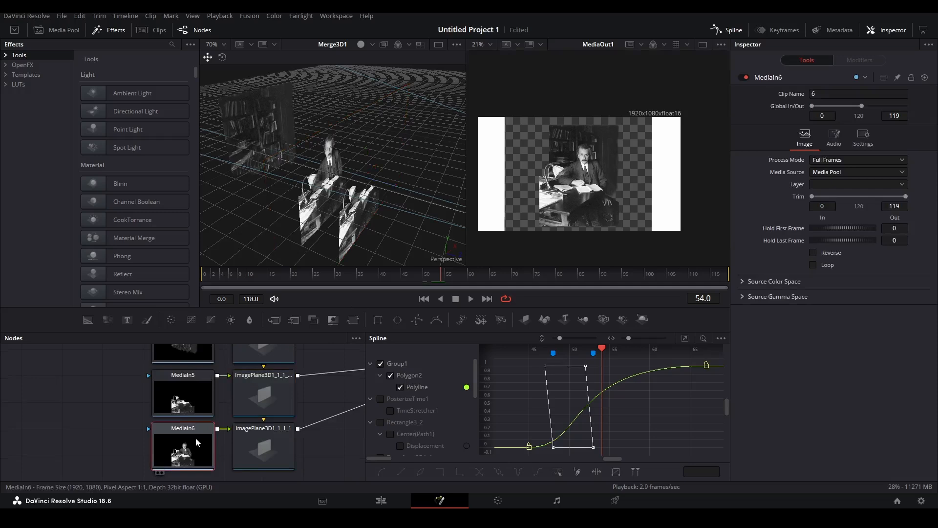
{"action": "key", "text": "1"}
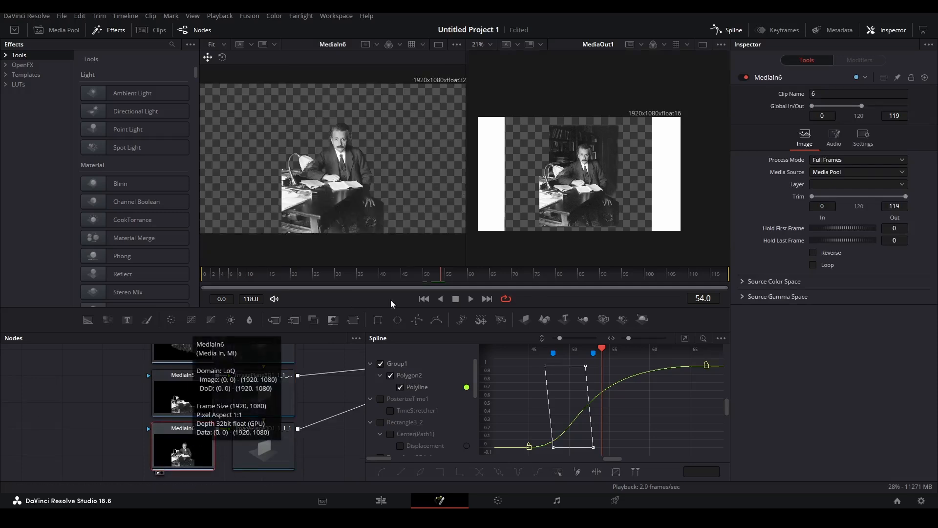
{"action": "left_click", "coordinate": [382, 499]}
{"action": "left_click", "coordinate": [69, 64]}
Filter the Media Pool for clips 6 and 5 and open each as its own timeline.
{"action": "type", "text": "6"}
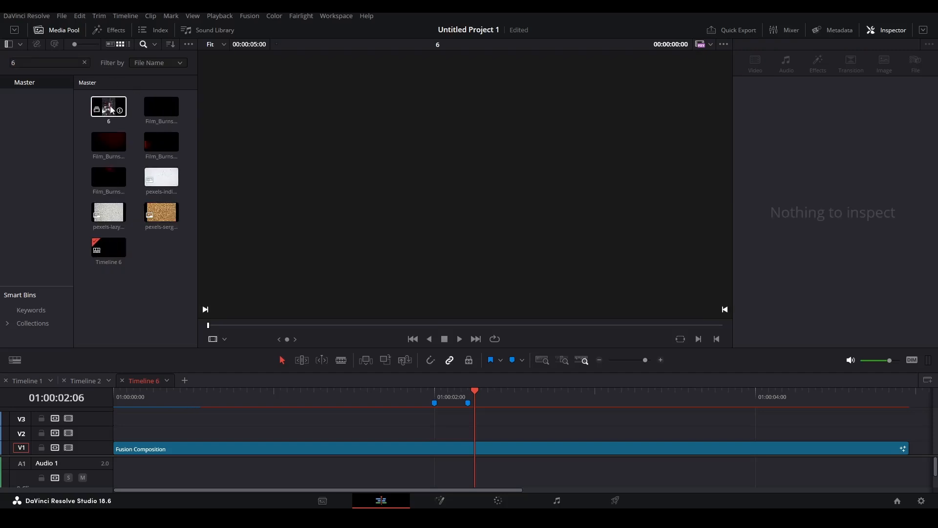
{"action": "right_click", "coordinate": [110, 109]}
{"action": "left_click", "coordinate": [132, 155]}
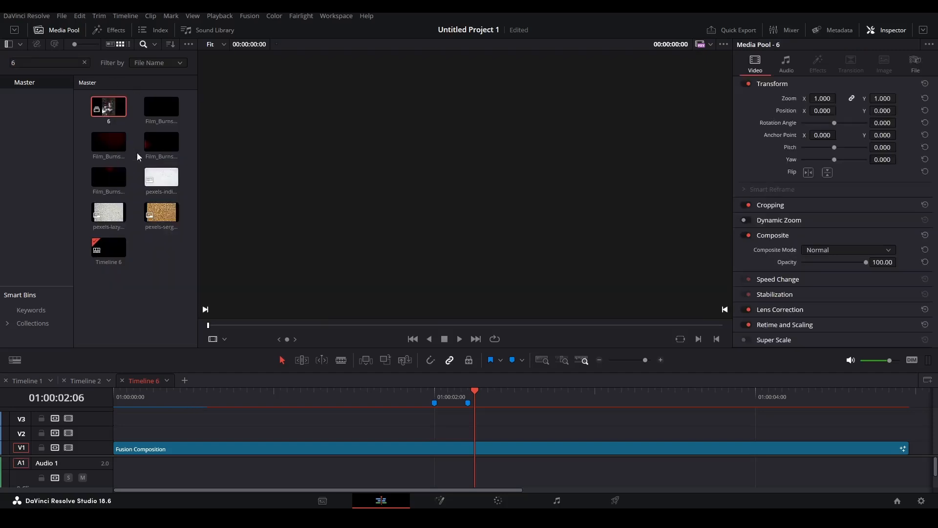
{"action": "left_click", "coordinate": [57, 61]}
{"action": "type", "text": "5"}
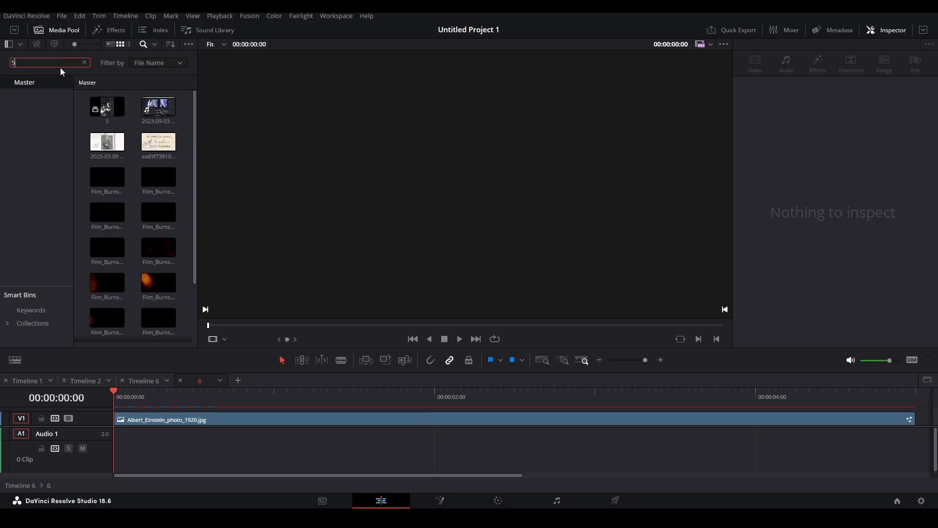
{"action": "right_click", "coordinate": [108, 107]}
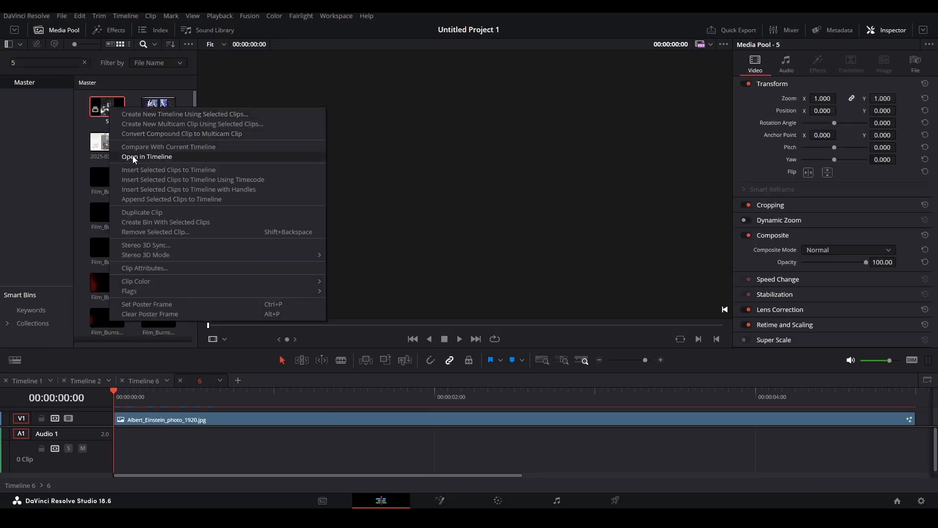
{"action": "left_click", "coordinate": [131, 156]}
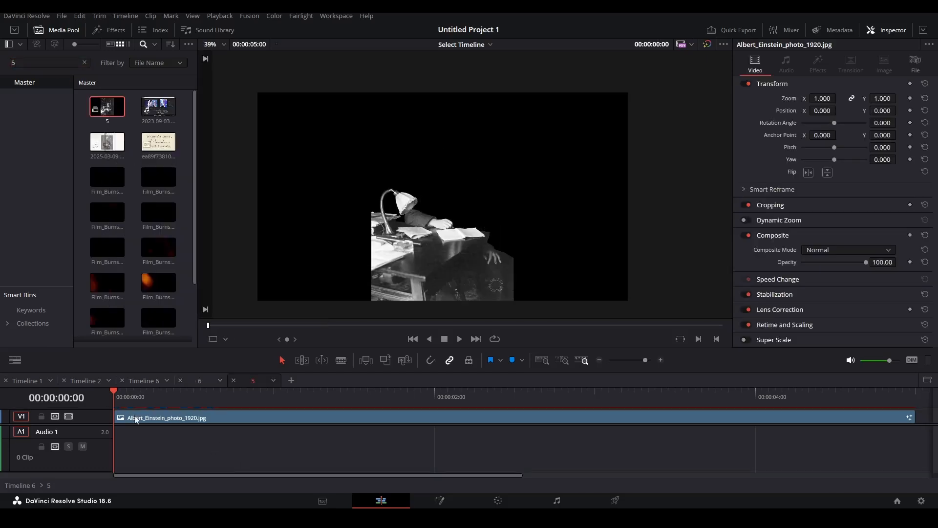
Open the Einstein photo clip's Fusion composition to inspect its Polygon4 mask.
{"action": "left_click", "coordinate": [146, 419]}
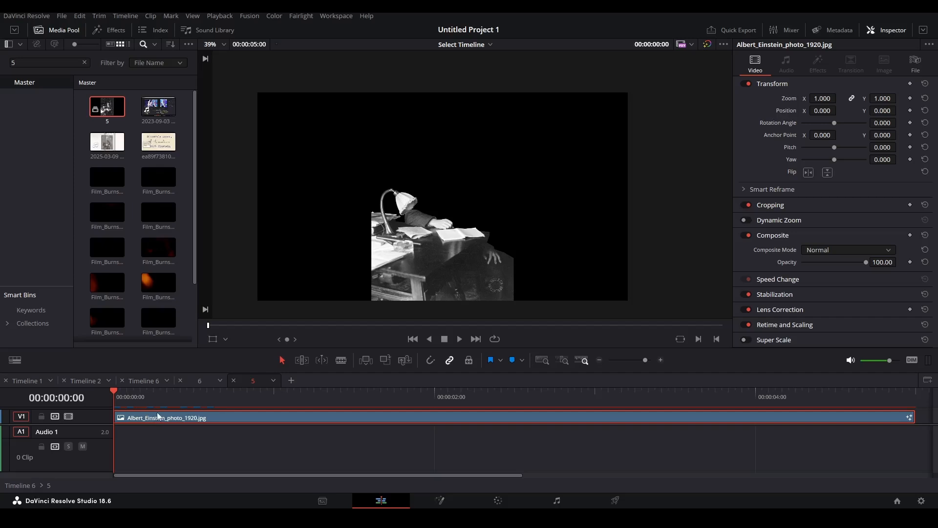
{"action": "key", "text": "shift+5"}
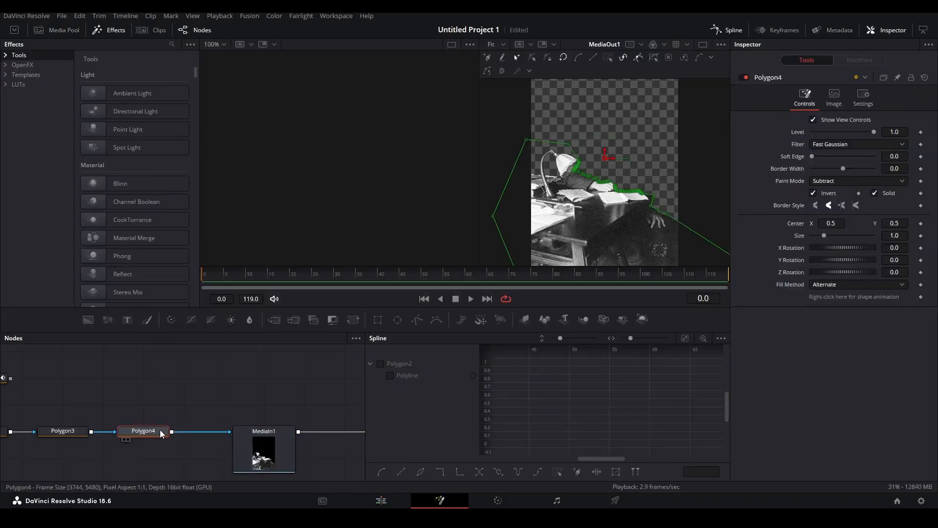
{"action": "left_click", "coordinate": [310, 386]}
{"action": "left_click", "coordinate": [381, 500]}
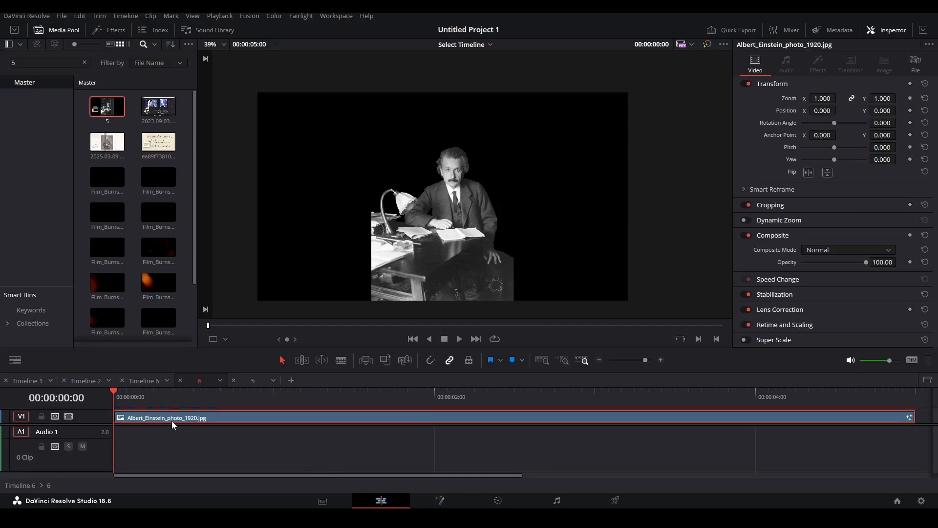
{"action": "key", "text": "shift+5"}
Insert Polygon4_1 between Polygon3 and MediaIn1 and uncheck Invert to keep Einstein's figure.
{"action": "left_click", "coordinate": [203, 386]}
{"action": "left_click_drag", "start_coordinate": [202, 386], "coordinate": [204, 413]}
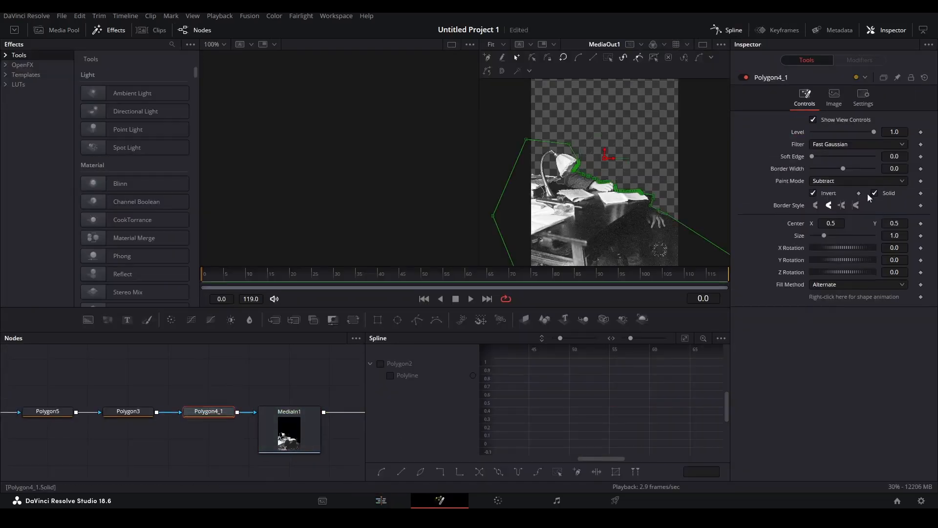
{"action": "left_click", "coordinate": [813, 192]}
{"action": "left_click", "coordinate": [279, 376]}
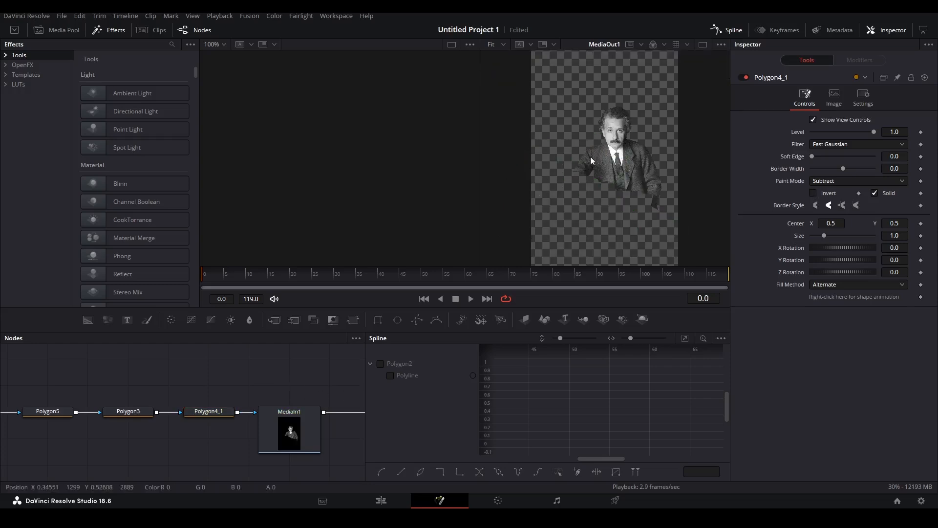
Open Timeline 6's Fusion composition.
{"action": "left_click", "coordinate": [380, 500]}
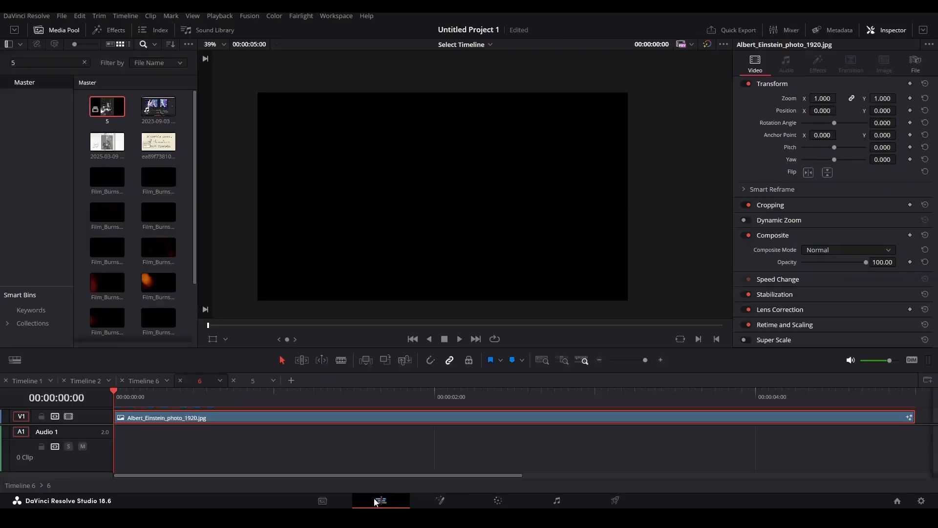
{"action": "left_click", "coordinate": [142, 381]}
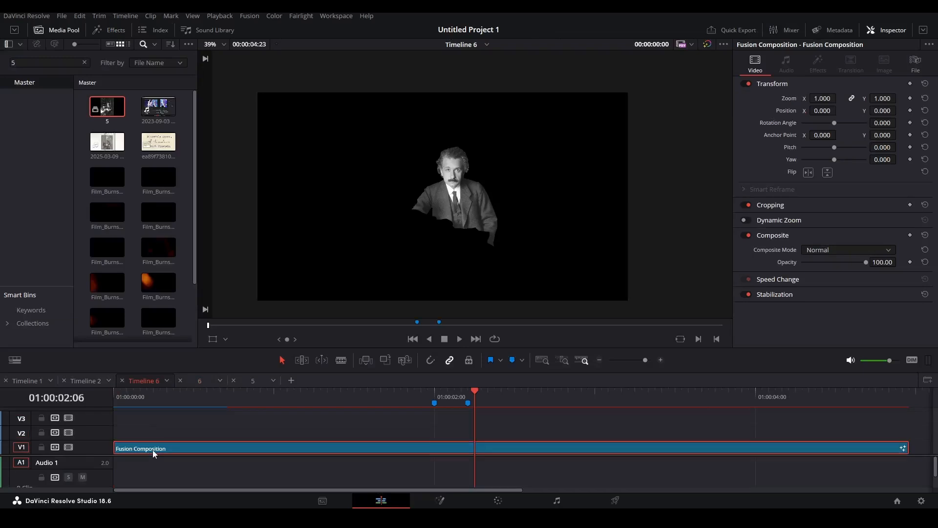
{"action": "key", "text": "shift+5"}
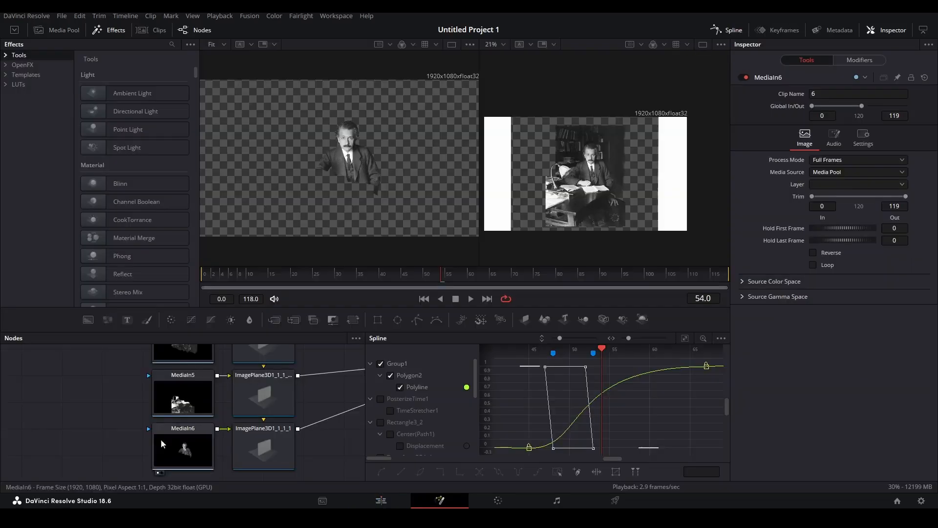
Select Merge3D2 and orbit its 3D scene to review the image planes, including the newspaper plane.
{"action": "left_click", "coordinate": [180, 407]}
{"action": "left_click_drag", "start_coordinate": [297, 421], "coordinate": [218, 444]}
{"action": "left_click_drag", "start_coordinate": [339, 389], "coordinate": [230, 416]}
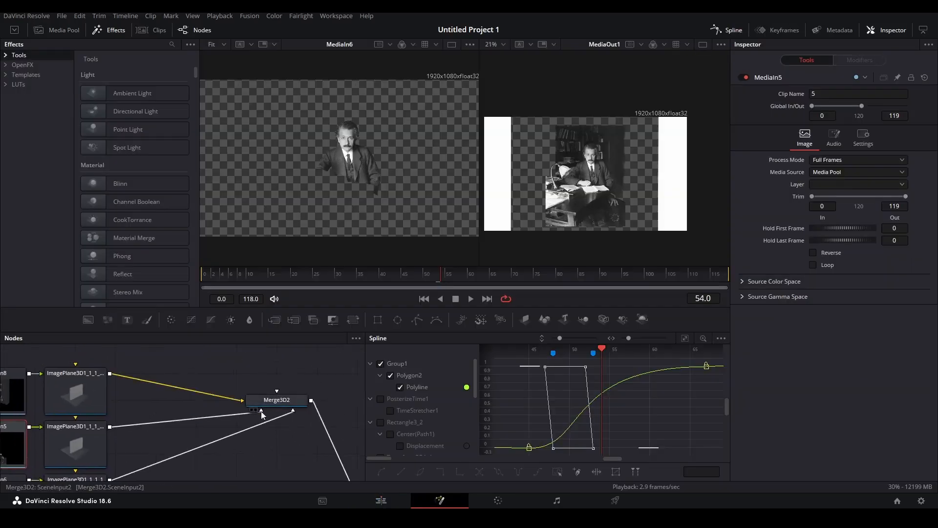
{"action": "left_click", "coordinate": [280, 402]}
{"action": "left_click_drag", "start_coordinate": [393, 189], "coordinate": [357, 218]}
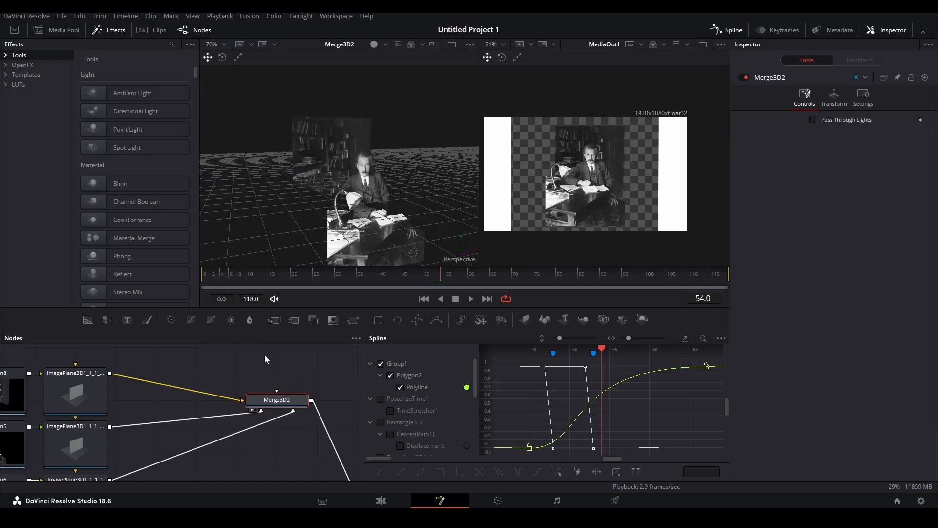
{"action": "right_click", "coordinate": [304, 300]}
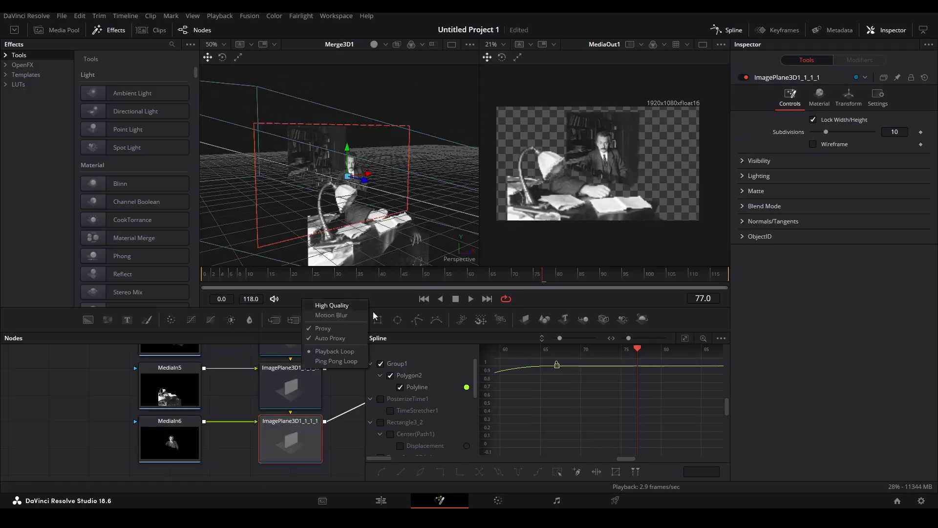
{"action": "left_click", "coordinate": [393, 295]}
{"action": "left_click_drag", "start_coordinate": [303, 187], "coordinate": [431, 201]}
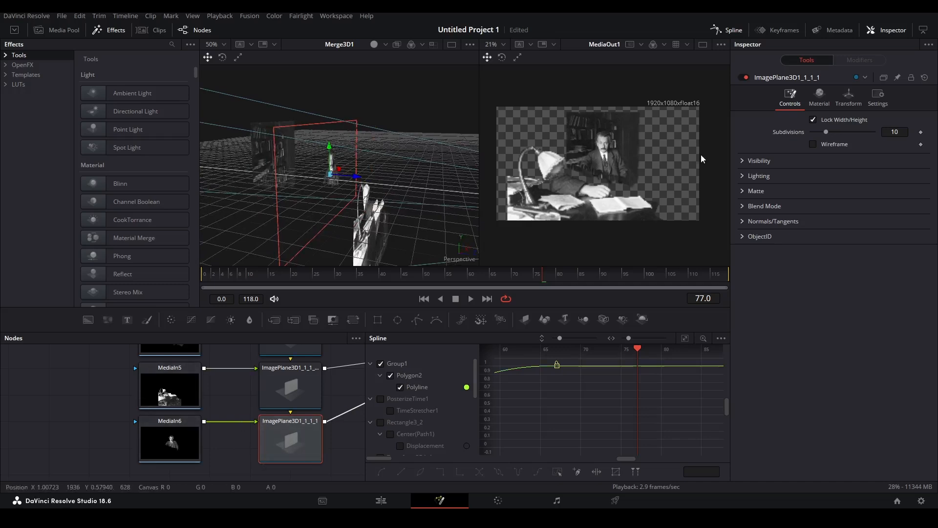
{"action": "left_click", "coordinate": [848, 97]}
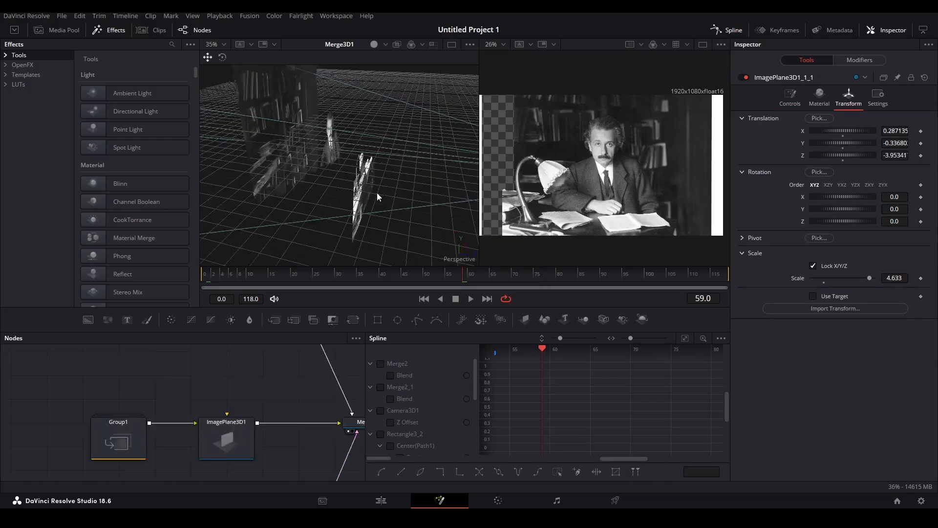
{"action": "left_click_drag", "start_coordinate": [277, 163], "coordinate": [257, 165]}
{"action": "left_click_drag", "start_coordinate": [359, 209], "coordinate": [468, 196]}
Stop playback and load the MediaIn8 bookshelf footage into the left viewer.
{"action": "scroll", "coordinate": [226, 423], "scroll_direction": "down", "scroll_amount": 3}
{"action": "left_click_drag", "start_coordinate": [229, 364], "coordinate": [327, 475]}
{"action": "left_click_drag", "start_coordinate": [521, 170], "coordinate": [546, 161]}
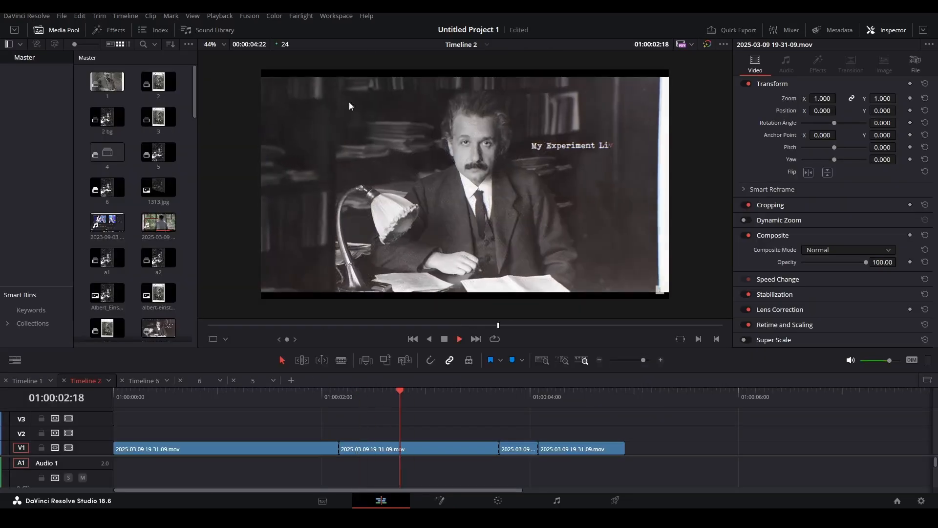
{"action": "key", "text": "space"}
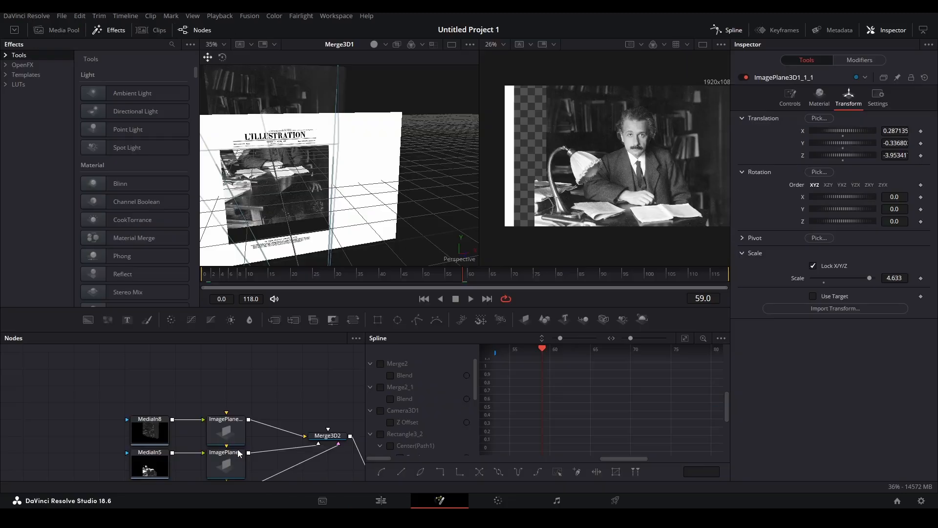
{"action": "left_click_drag", "start_coordinate": [160, 431], "coordinate": [354, 176]}
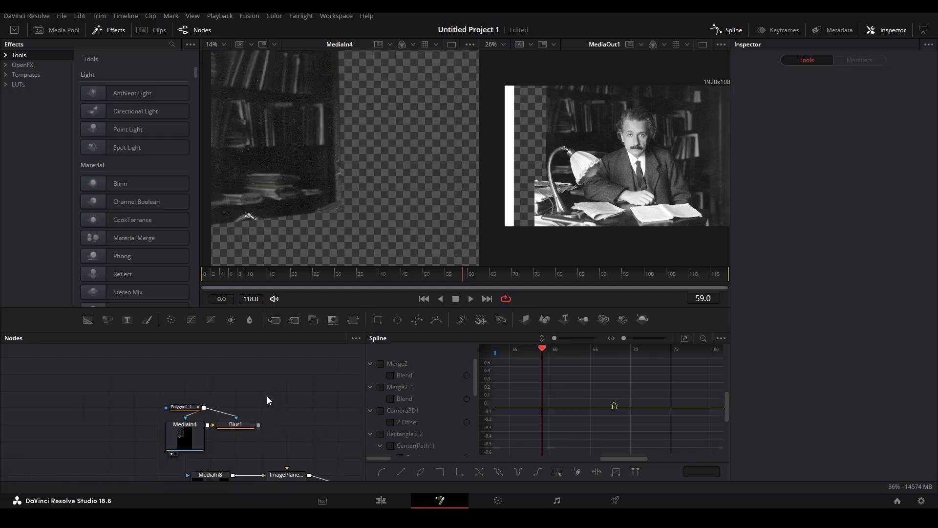
{"action": "scroll", "coordinate": [220, 396], "scroll_direction": "down", "scroll_amount": 2}
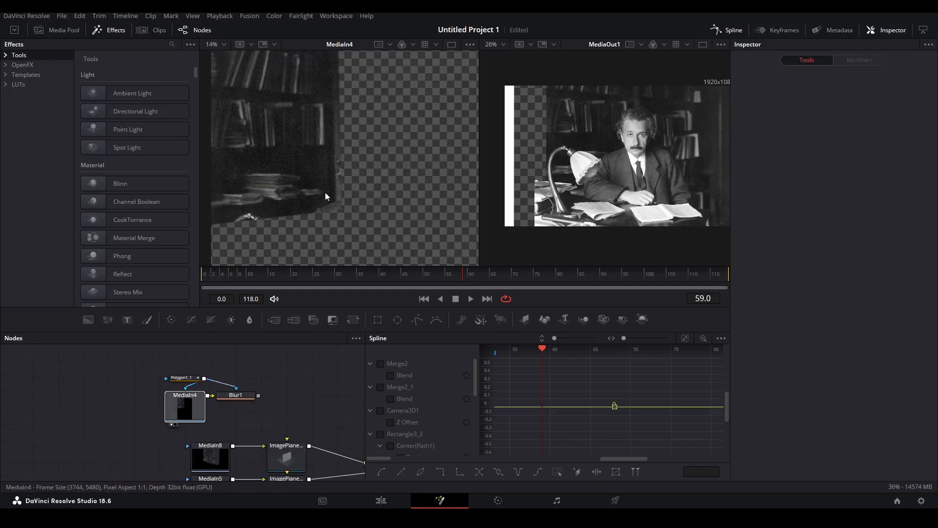
View Blur1's blurred bookshelf output in the viewer, leaving Polygon1_1 beside MediaIn4.
{"action": "left_click_drag", "start_coordinate": [195, 381], "coordinate": [301, 349]}
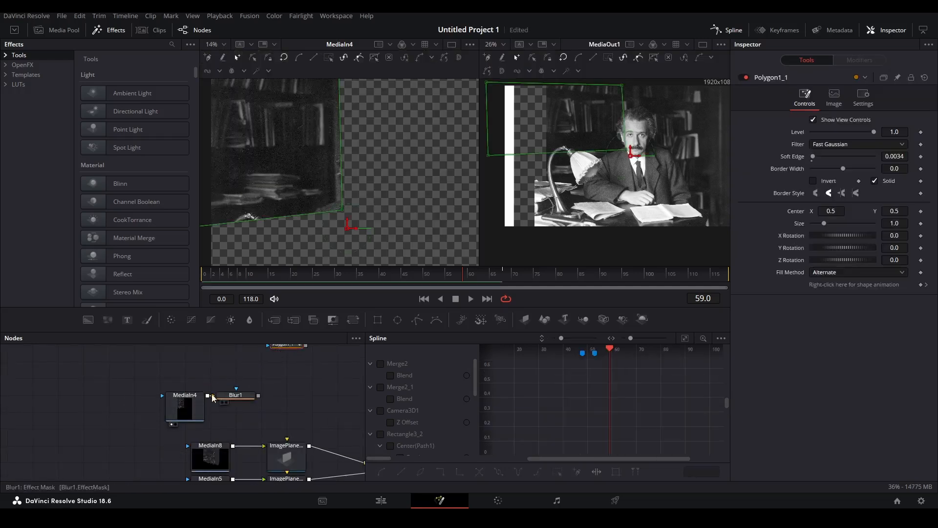
{"action": "left_click_drag", "start_coordinate": [330, 108], "coordinate": [349, 189]}
{"action": "key", "text": "ctrl+z"}
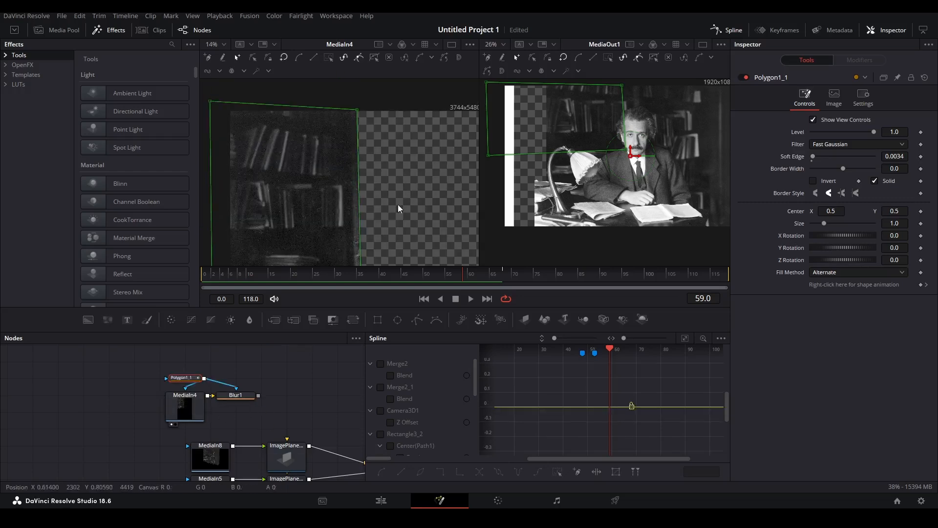
{"action": "left_click", "coordinate": [251, 397]}
{"action": "key", "text": "1"}
{"action": "left_click_drag", "start_coordinate": [357, 234], "coordinate": [344, 198]}
{"action": "left_click_drag", "start_coordinate": [696, 171], "coordinate": [672, 163]}
Paste a new ImagePlane3D1_1_1_2 node fed by Blur1 and push it slightly deeper.
{"action": "left_click", "coordinate": [246, 410]}
{"action": "key", "text": "ctrl+v"}
{"action": "left_click_drag", "start_coordinate": [296, 402], "coordinate": [240, 402]}
{"action": "left_click", "coordinate": [849, 98]}
{"action": "left_click_drag", "start_coordinate": [895, 155], "coordinate": [891, 155]}
Connect the bookshelf plane into Merge3D2, shrink it to about 1.6 scale, and shift it left and down.
{"action": "left_click_drag", "start_coordinate": [306, 409], "coordinate": [329, 129]}
{"action": "left_click_drag", "start_coordinate": [300, 194], "coordinate": [337, 182]}
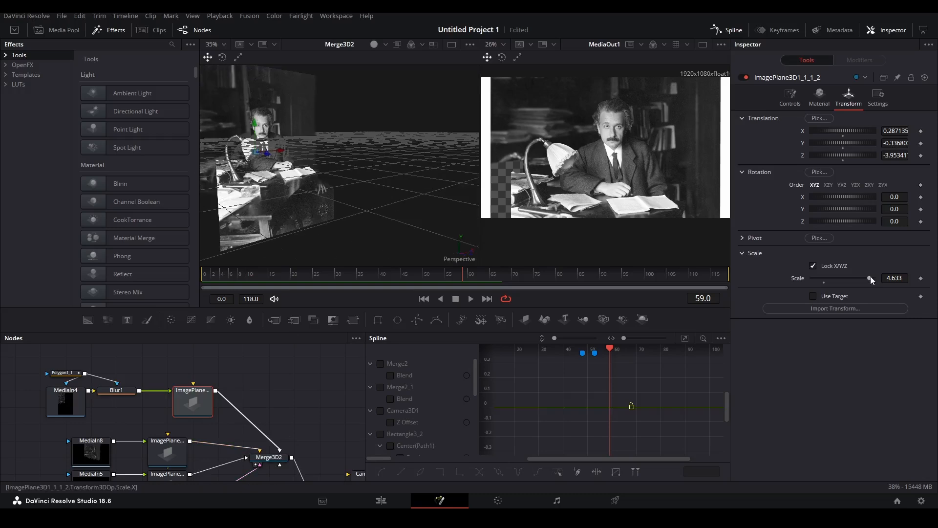
{"action": "left_click_drag", "start_coordinate": [858, 277], "coordinate": [833, 276]}
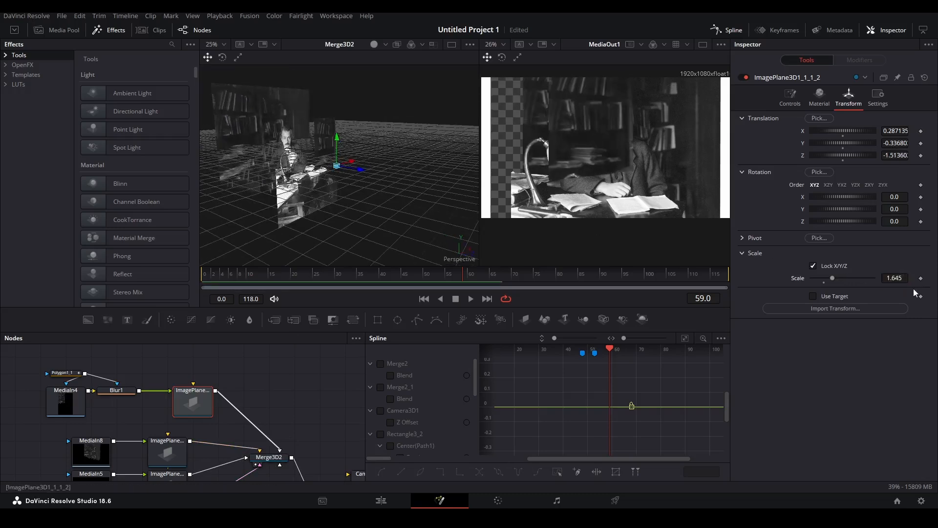
{"action": "left_click_drag", "start_coordinate": [333, 163], "coordinate": [270, 159]}
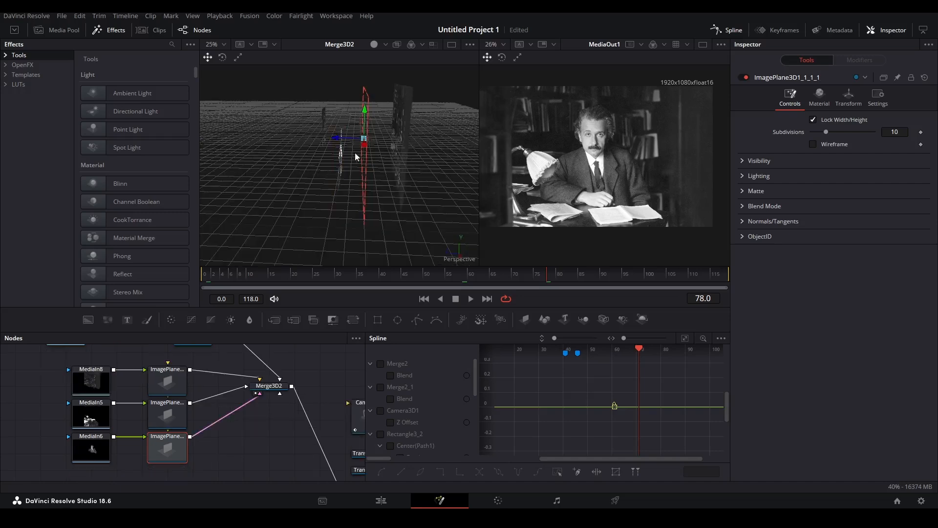
Keyframe Camera3D1's Translation Z at frame 118 and lower the camera's depth.
{"action": "left_click_drag", "start_coordinate": [360, 144], "coordinate": [360, 144]}
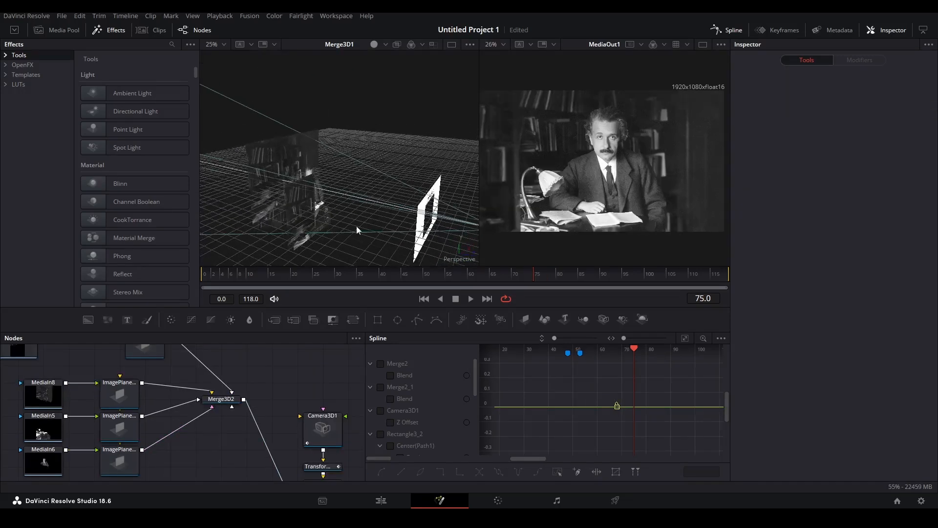
{"action": "left_click_drag", "start_coordinate": [356, 225], "coordinate": [341, 180]}
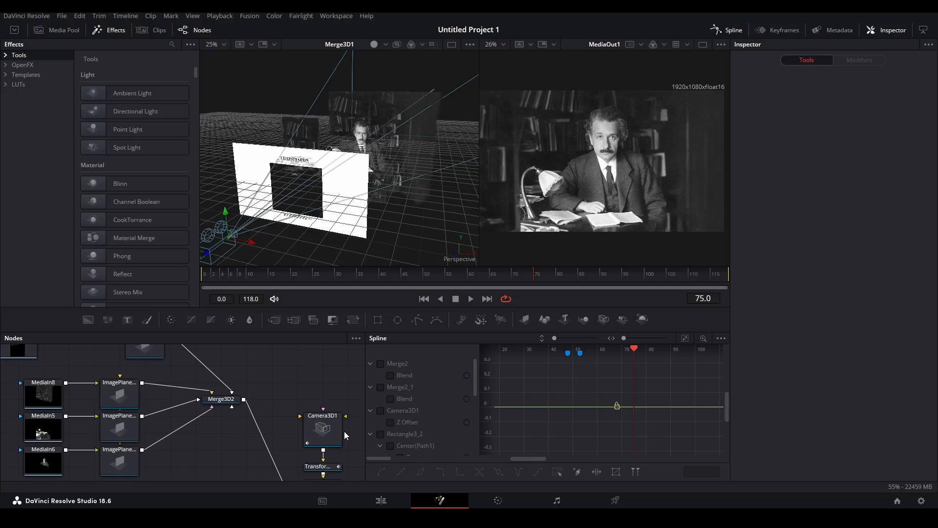
{"action": "left_click", "coordinate": [324, 428]}
{"action": "left_click", "coordinate": [846, 99]}
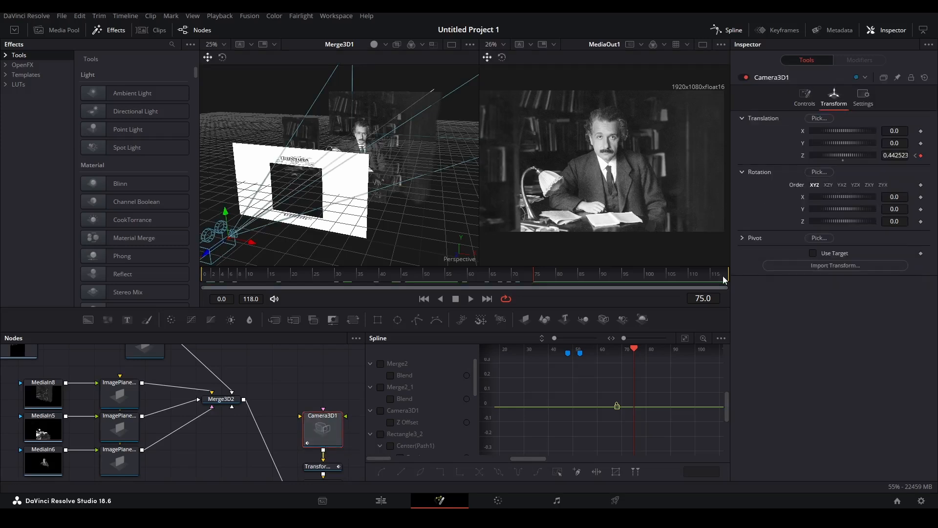
{"action": "left_click_drag", "start_coordinate": [723, 275], "coordinate": [734, 274]}
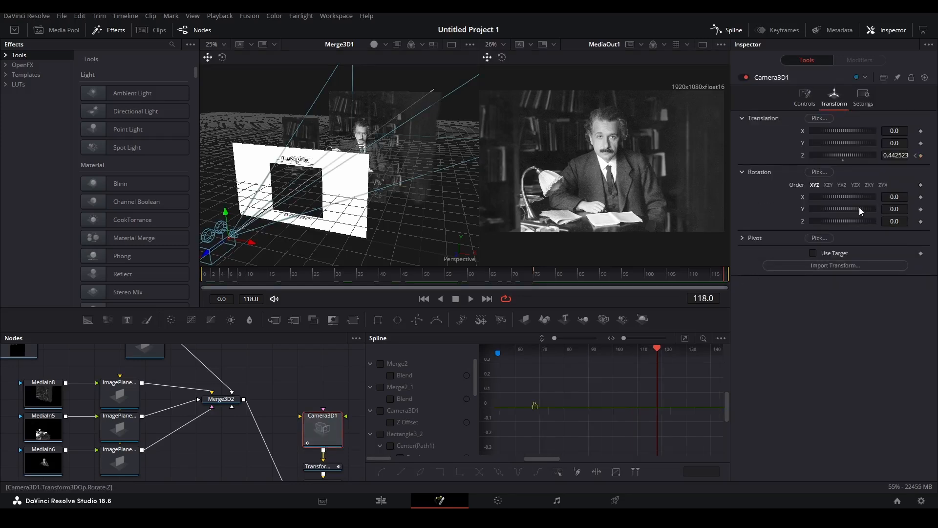
{"action": "left_click", "coordinate": [921, 156]}
{"action": "left_click_drag", "start_coordinate": [897, 158], "coordinate": [876, 158]}
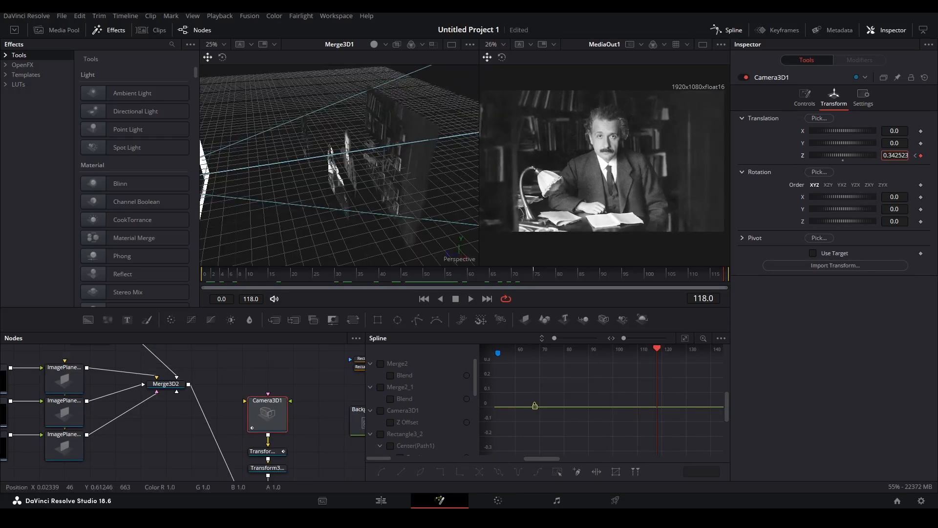
{"action": "left_click_drag", "start_coordinate": [895, 155], "coordinate": [885, 155]}
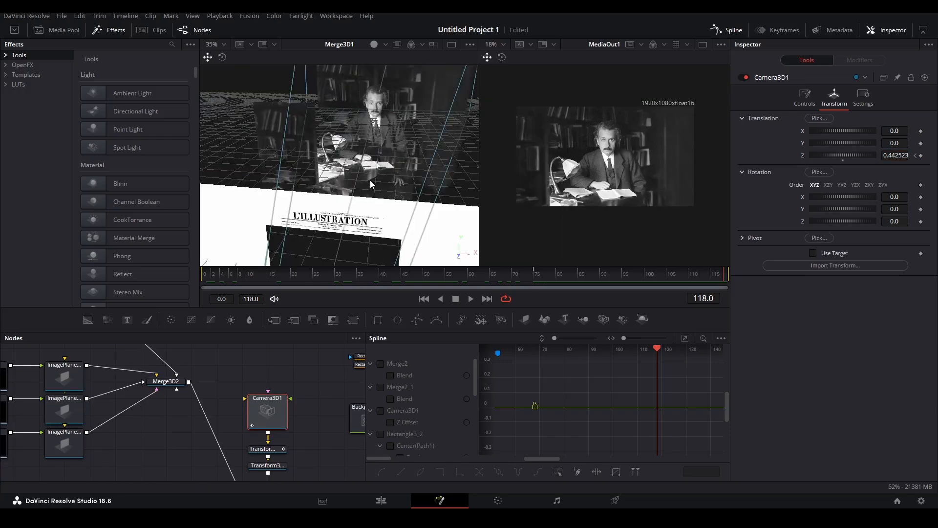
Inspect the image planes, then re-key Camera3D1's Z at frame 118 to 0.472523.
{"action": "left_click_drag", "start_coordinate": [395, 187], "coordinate": [306, 203]}
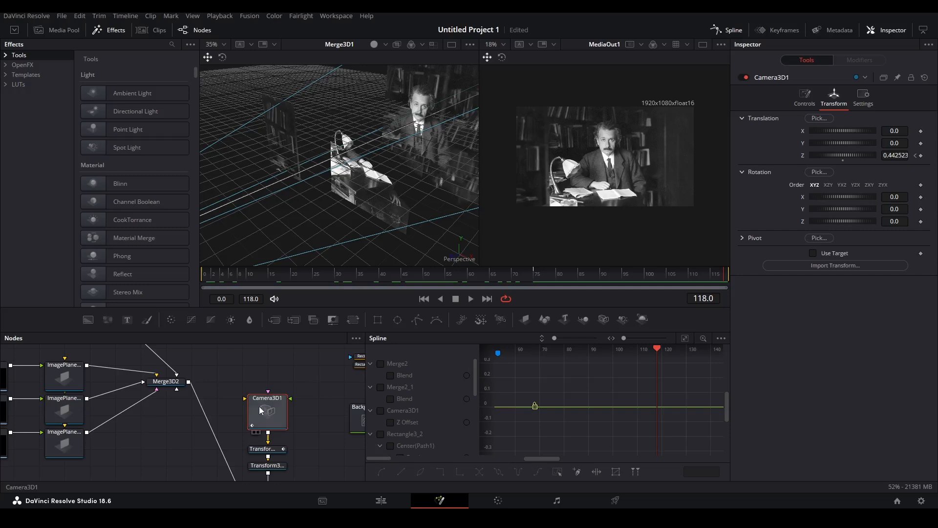
{"action": "left_click_drag", "start_coordinate": [719, 275], "coordinate": [731, 277]}
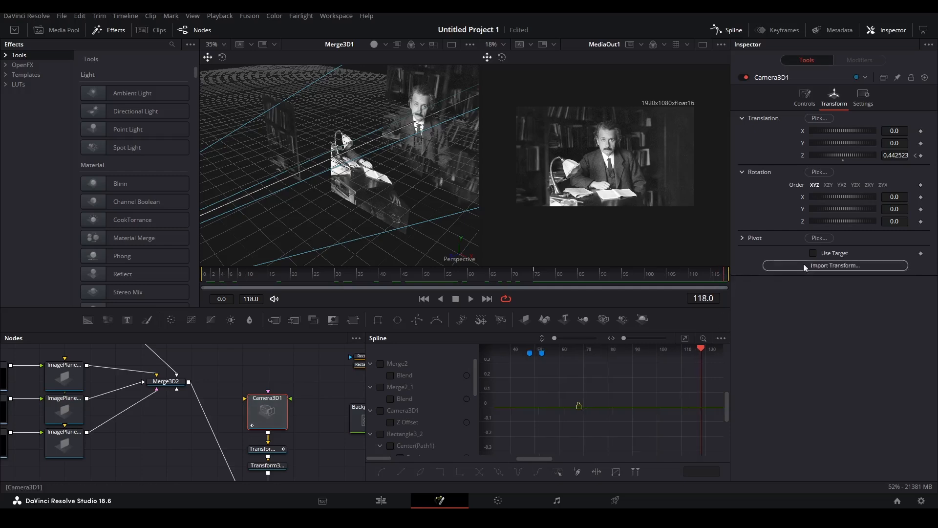
{"action": "left_click", "coordinate": [921, 156]}
{"action": "left_click_drag", "start_coordinate": [894, 155], "coordinate": [893, 155]}
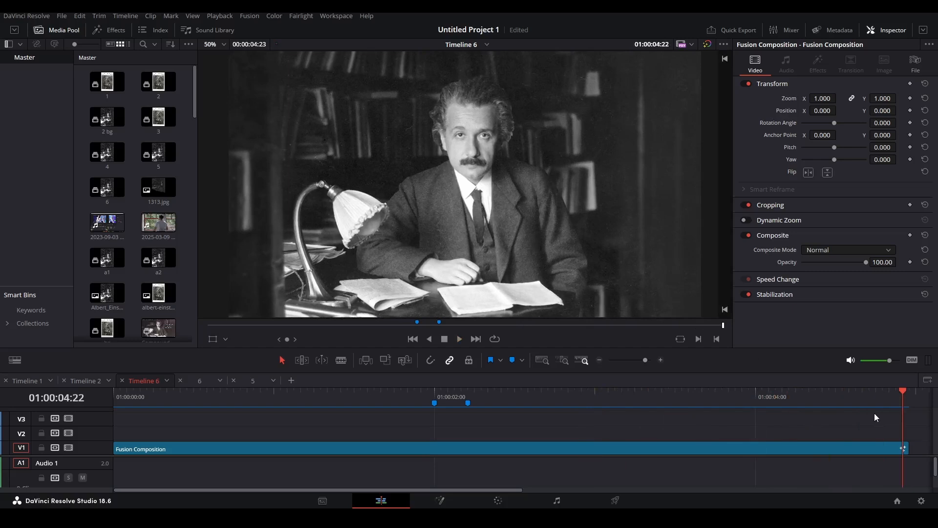
Scrub the timeline from an earlier frame to preview the motion, then reopen the Fusion page.
{"action": "left_click", "coordinate": [419, 399]}
{"action": "left_click_drag", "start_coordinate": [417, 401], "coordinate": [487, 409]}
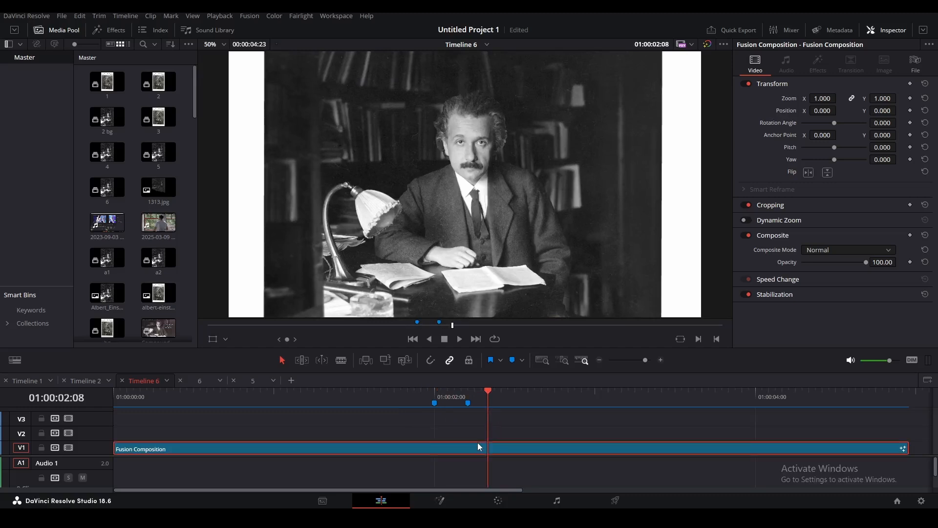
{"action": "key", "text": "shift+5"}
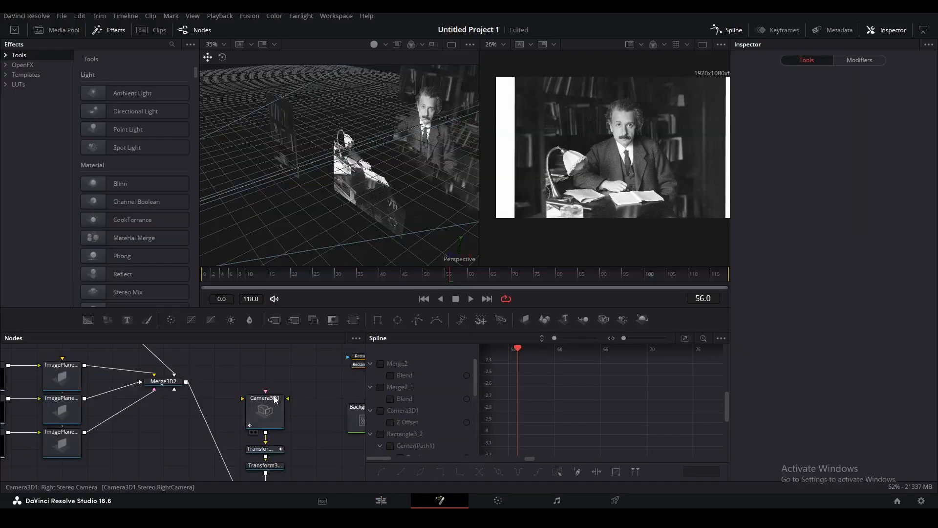
Replace Background3 with a fresh black Background masked by Rectangle1, narrowed to width 0.1217.
{"action": "left_click_drag", "start_coordinate": [306, 411], "coordinate": [226, 509]}
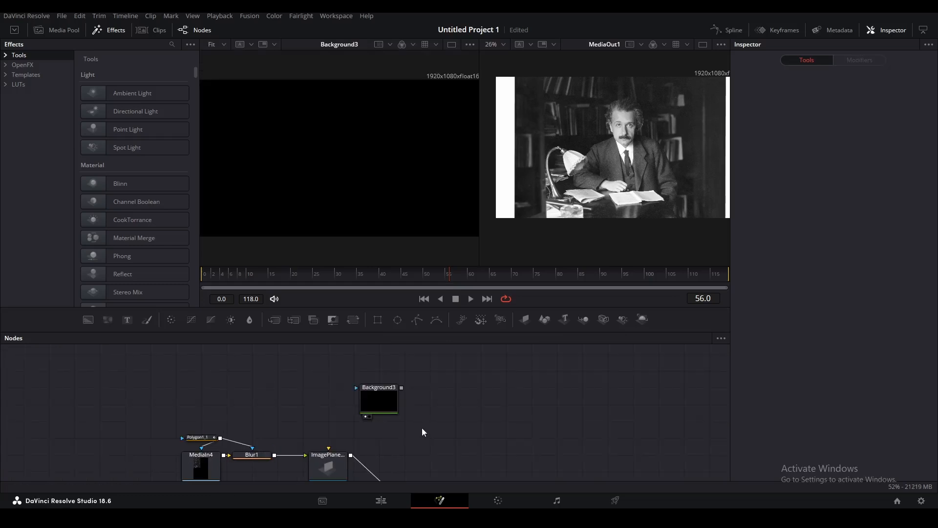
{"action": "left_click", "coordinate": [384, 403]}
{"action": "key", "text": "Delete"}
{"action": "left_click_drag", "start_coordinate": [89, 320], "coordinate": [354, 186]}
{"action": "left_click", "coordinate": [380, 321]}
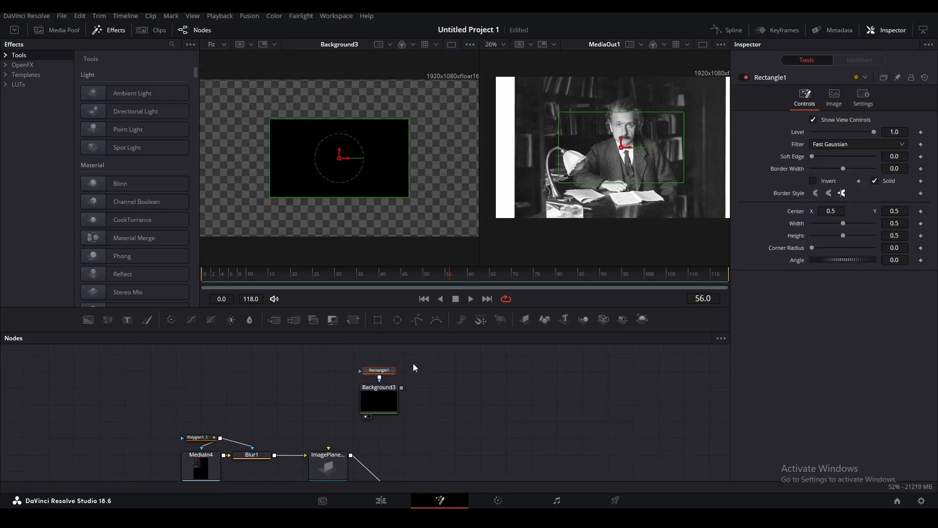
{"action": "left_click_drag", "start_coordinate": [408, 197], "coordinate": [349, 220]}
{"action": "left_click", "coordinate": [374, 392]}
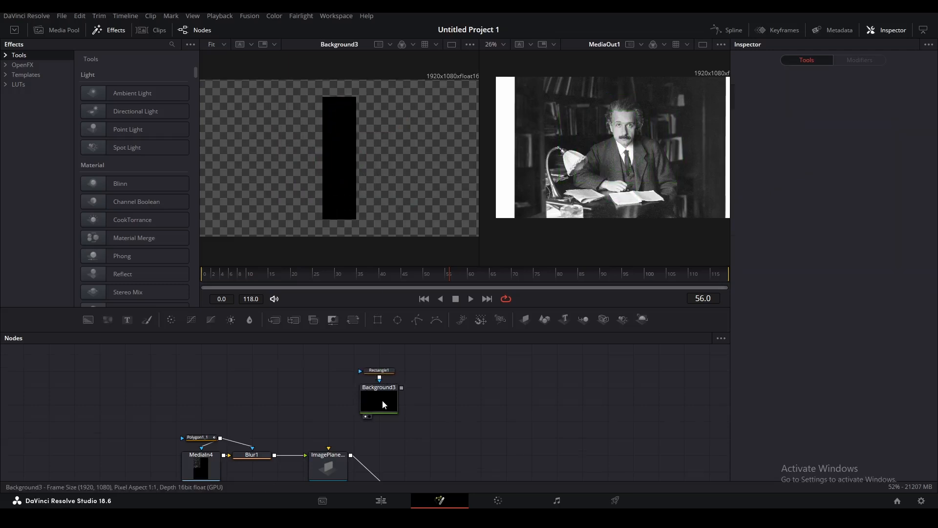
{"action": "key", "text": "shift+space"}
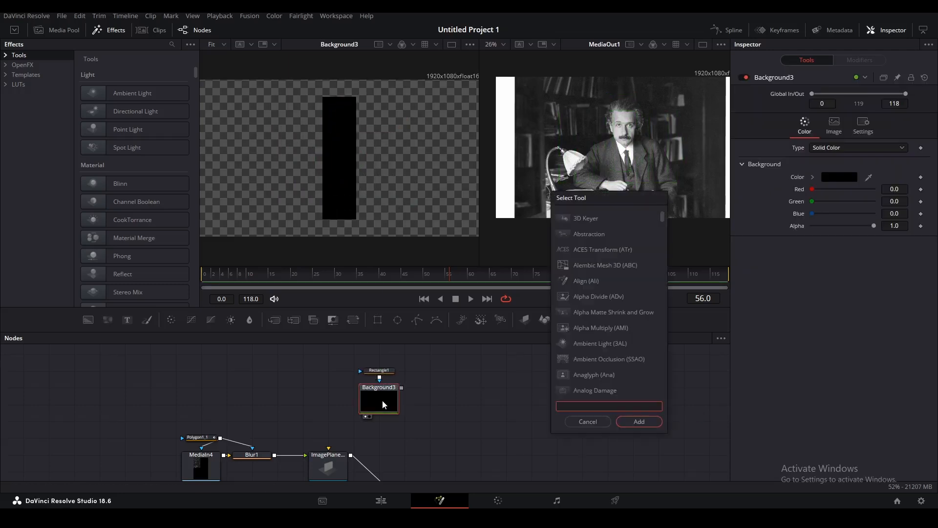
Add a Displace node after Background3 and feed the pasted FastNoise node into it.
{"action": "type", "text": "Displace"}
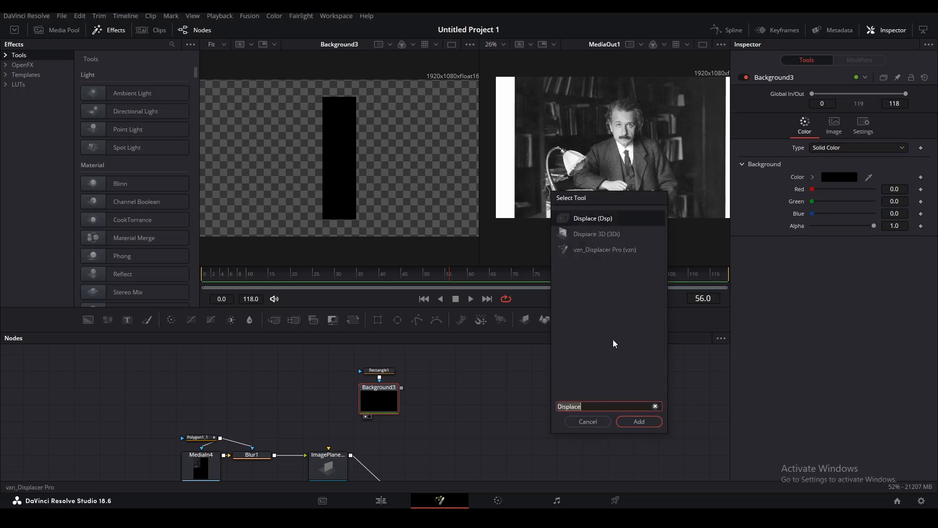
{"action": "left_click", "coordinate": [639, 422]}
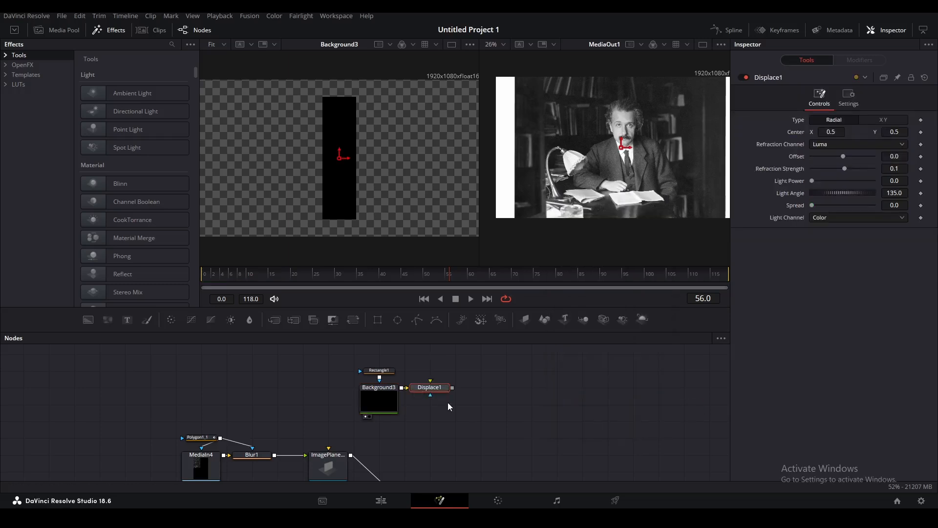
{"action": "key", "text": "ctrl+v"}
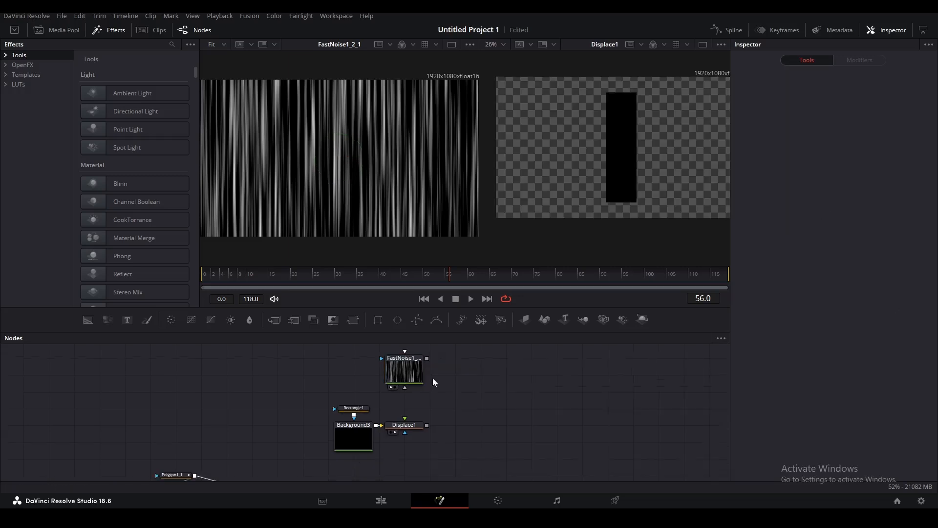
{"action": "left_click_drag", "start_coordinate": [427, 358], "coordinate": [411, 428]}
{"action": "left_click", "coordinate": [411, 428]}
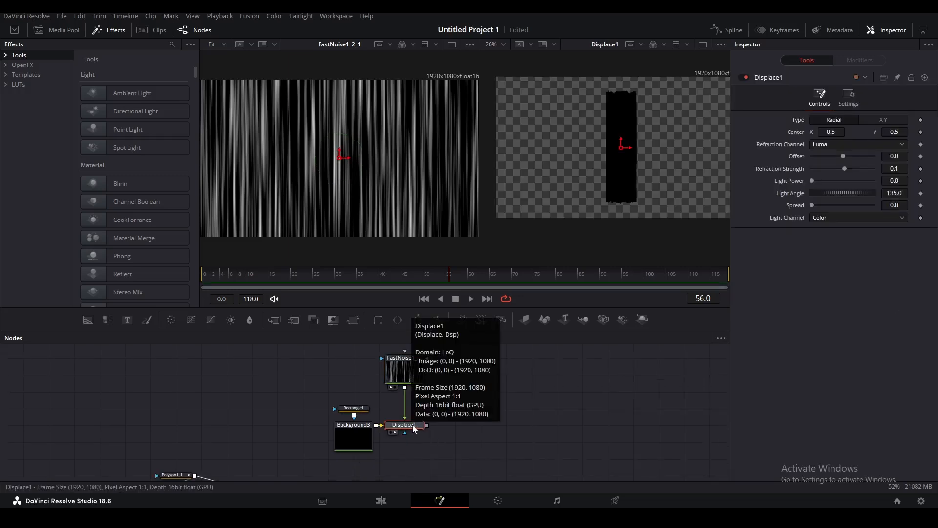
Set Displace1 to XY with X refraction -0.0478 and Y refraction 0.062.
{"action": "scroll", "coordinate": [413, 429], "scroll_direction": "down", "scroll_amount": 2}
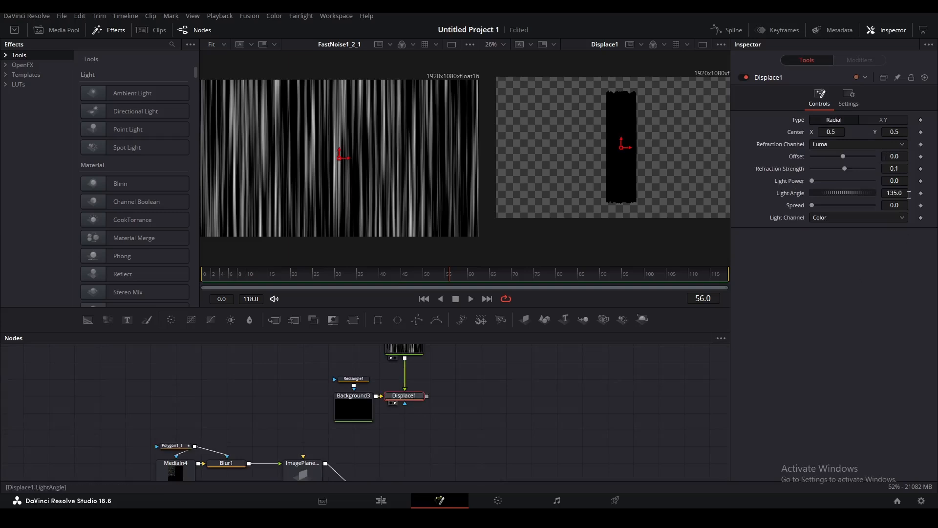
{"action": "left_click", "coordinate": [887, 120]}
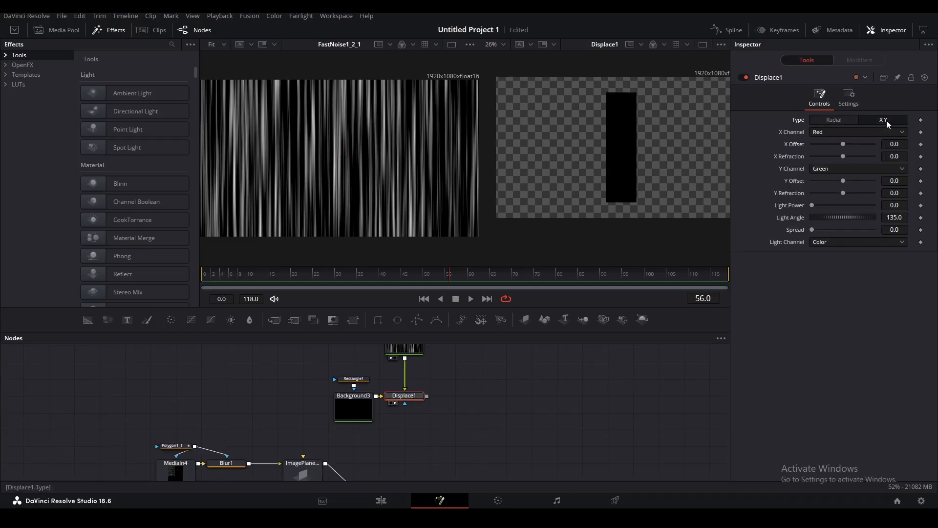
{"action": "left_click_drag", "start_coordinate": [843, 157], "coordinate": [828, 157]}
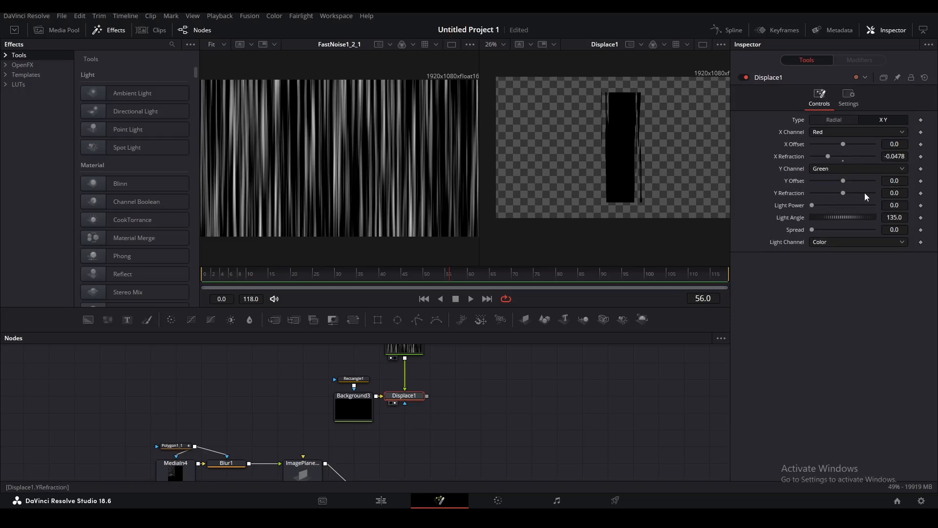
{"action": "left_click_drag", "start_coordinate": [845, 192], "coordinate": [864, 192]}
{"action": "scroll", "coordinate": [679, 146], "scroll_direction": "up", "scroll_amount": 2}
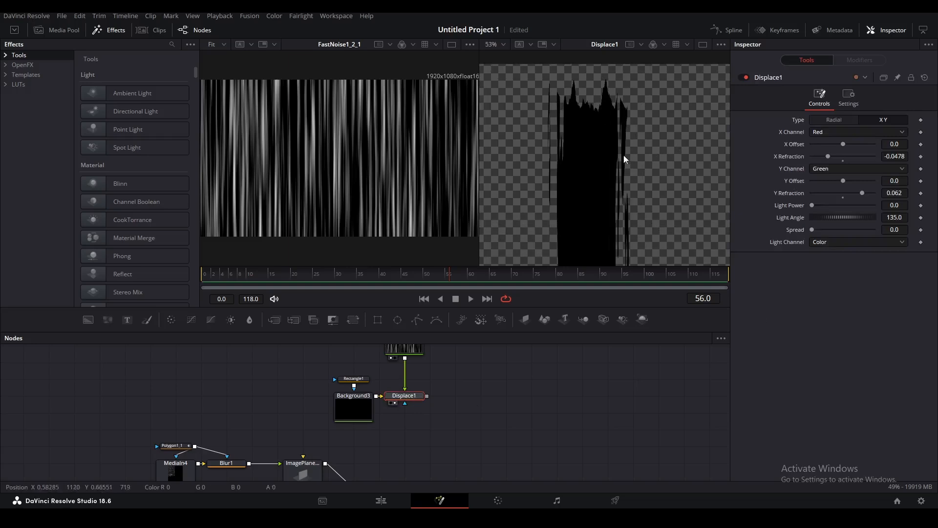
{"action": "scroll", "coordinate": [626, 159], "scroll_direction": "down", "scroll_amount": 1}
{"action": "left_click_drag", "start_coordinate": [354, 379], "coordinate": [354, 362]}
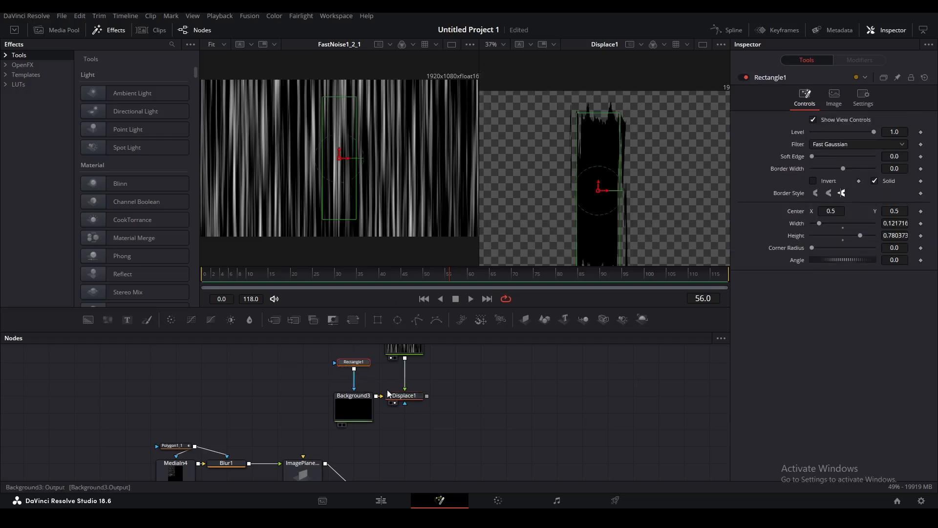
{"action": "scroll", "coordinate": [388, 393], "scroll_direction": "up", "scroll_amount": 2}
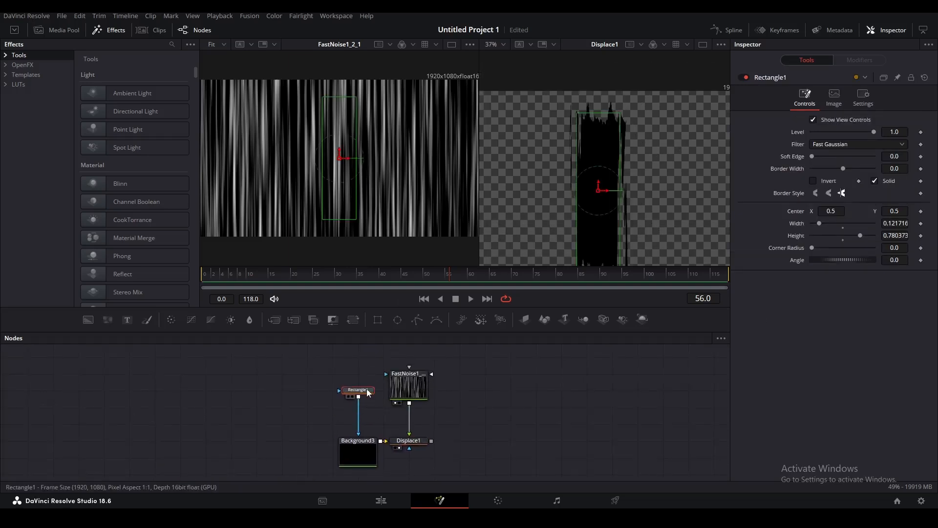
Duplicate Rectangle1 as a subtracting Rectangle1_1 mask, enlarged and moved up to cut the shape's top.
{"action": "key", "text": "ctrl+c"}
{"action": "key", "text": "ctrl+v"}
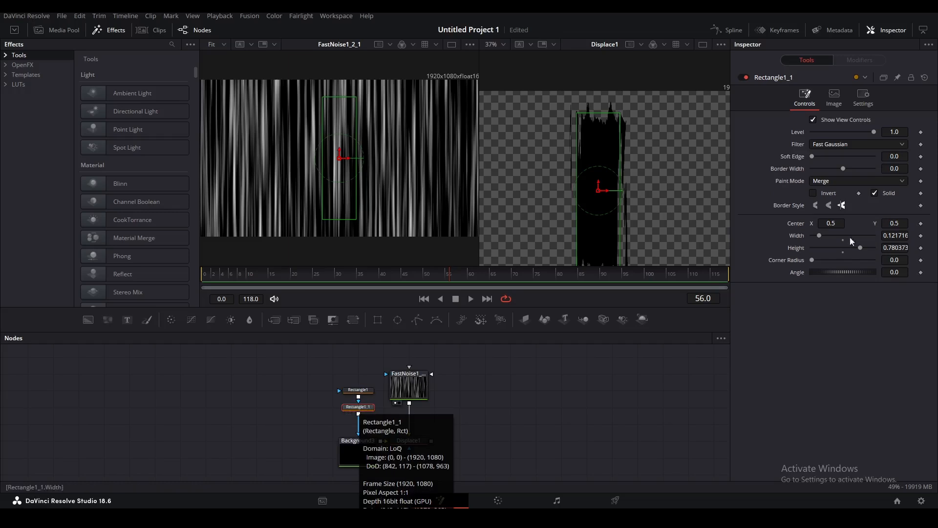
{"action": "left_click", "coordinate": [860, 181]}
{"action": "left_click", "coordinate": [828, 215]}
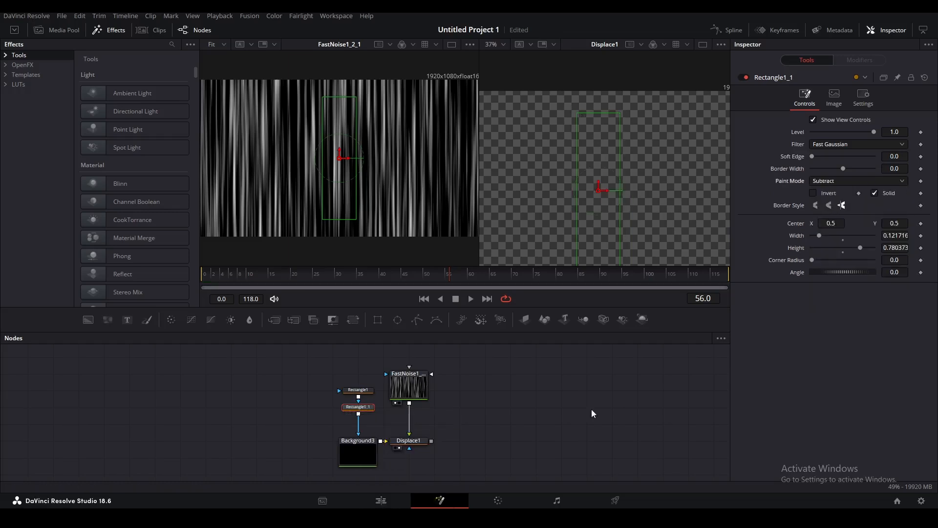
{"action": "left_click_drag", "start_coordinate": [619, 211], "coordinate": [625, 207]}
{"action": "left_click_drag", "start_coordinate": [609, 113], "coordinate": [610, 104]}
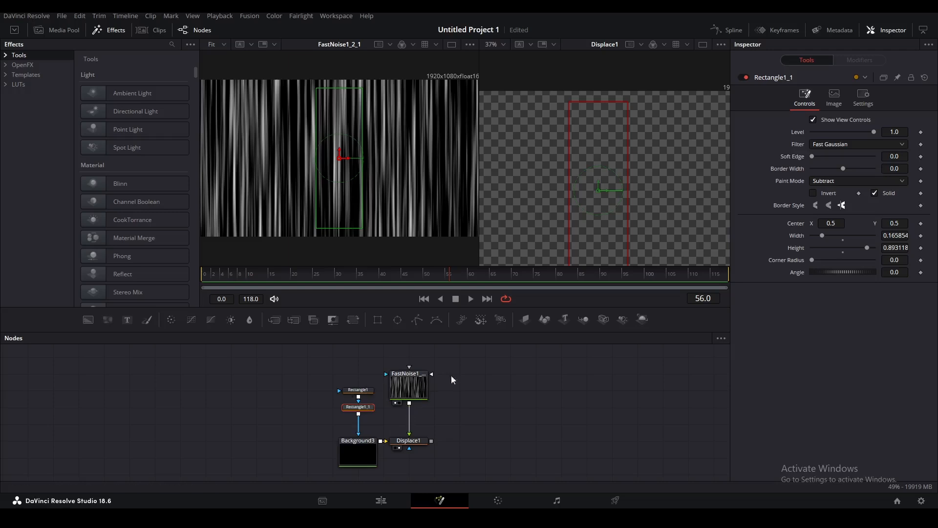
{"action": "left_click_drag", "start_coordinate": [599, 153], "coordinate": [598, 2]}
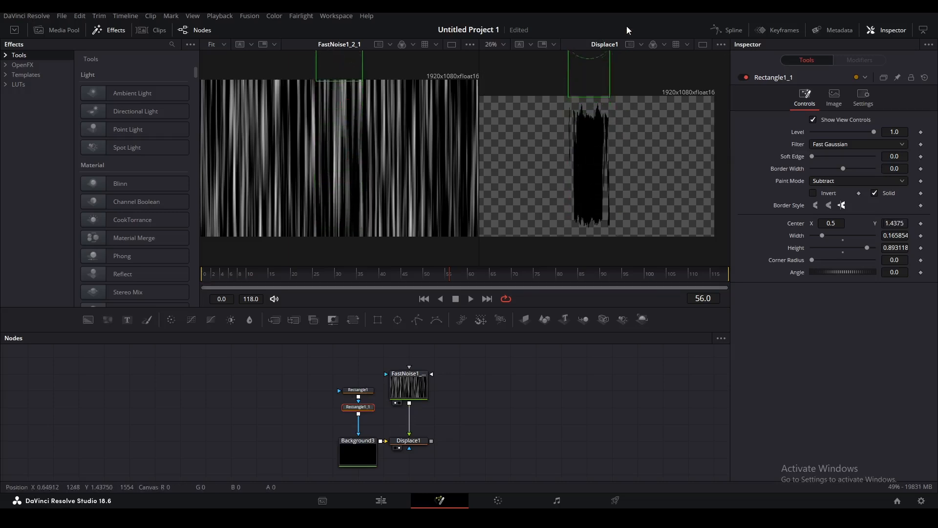
{"action": "left_click_drag", "start_coordinate": [626, 26], "coordinate": [653, 157]}
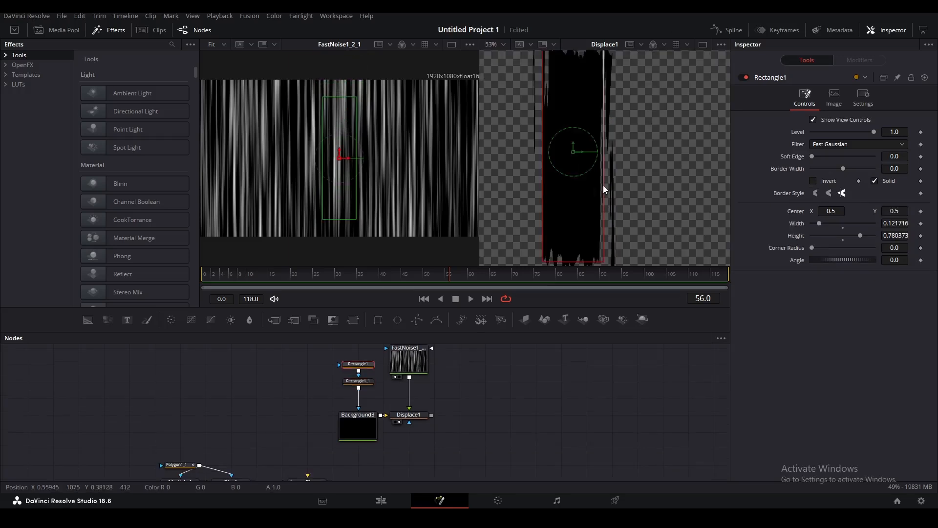
Narrow Rectangle1 to 0.108 width and deselect to view the ragged brush stroke.
{"action": "left_click_drag", "start_coordinate": [603, 184], "coordinate": [600, 182]}
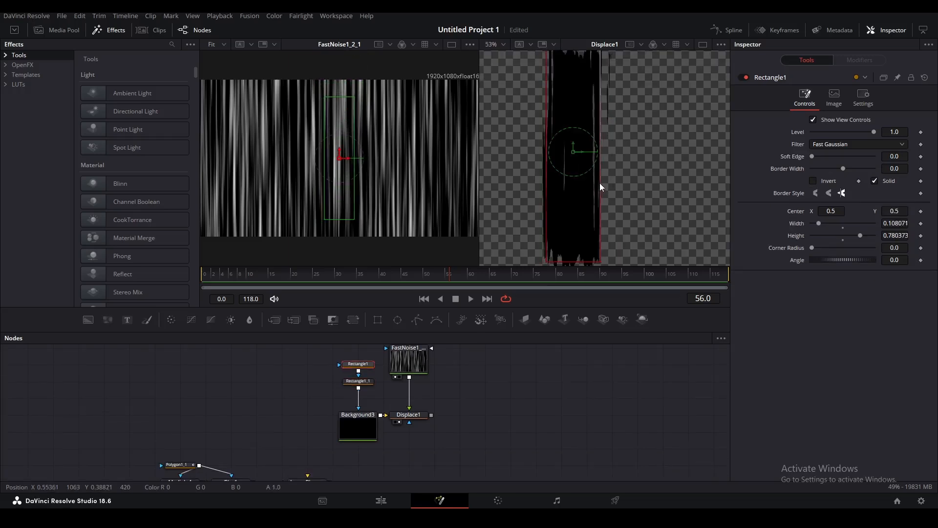
{"action": "left_click", "coordinate": [582, 383]}
{"action": "scroll", "coordinate": [615, 142], "scroll_direction": "down", "scroll_amount": 2}
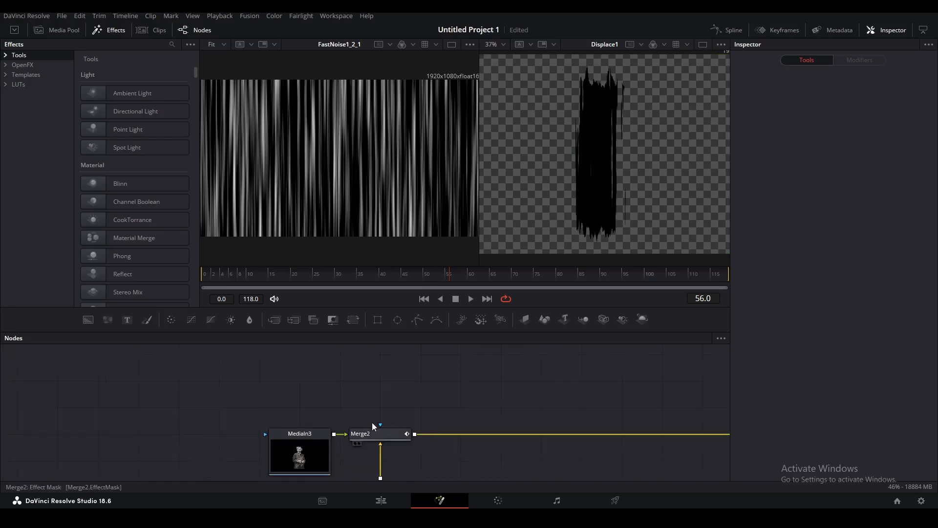
Inspect Merge2 and Displace1 around frame 47, then clear the node selection.
{"action": "left_click", "coordinate": [380, 435]}
{"action": "left_click_drag", "start_coordinate": [449, 275], "coordinate": [414, 275]}
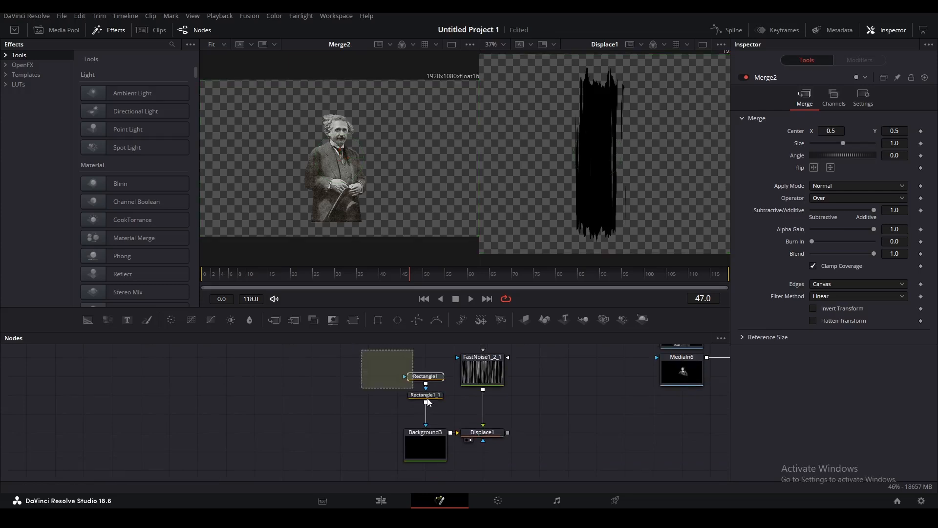
{"action": "left_click", "coordinate": [481, 430]}
{"action": "scroll", "coordinate": [356, 459], "scroll_direction": "down", "scroll_amount": 3}
{"action": "left_click", "coordinate": [315, 377]}
{"action": "left_click_drag", "start_coordinate": [316, 377], "coordinate": [371, 469]}
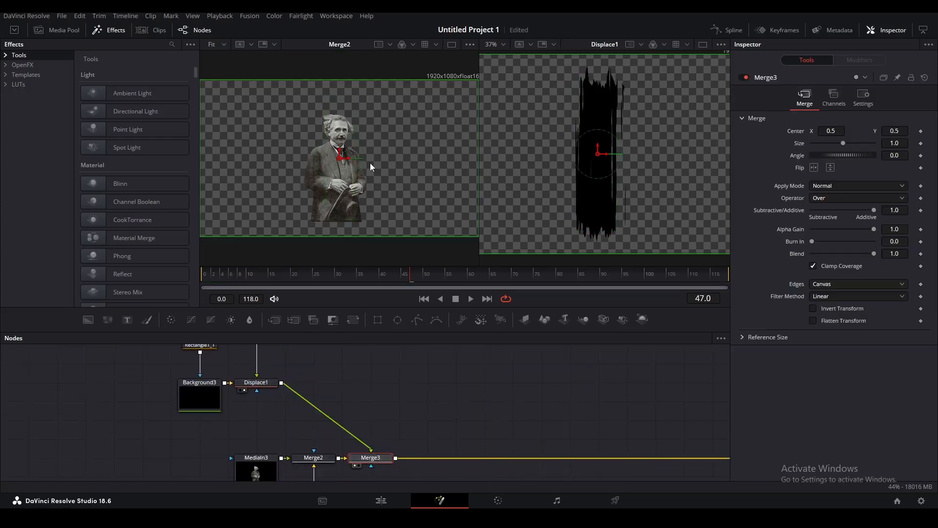
Insert Transform4 after Displace1, shift the stroke left to X 0.4317, then view the Edit timeline.
{"action": "left_click", "coordinate": [260, 386]}
{"action": "left_click", "coordinate": [353, 320]}
{"action": "left_click_drag", "start_coordinate": [348, 160], "coordinate": [330, 161]}
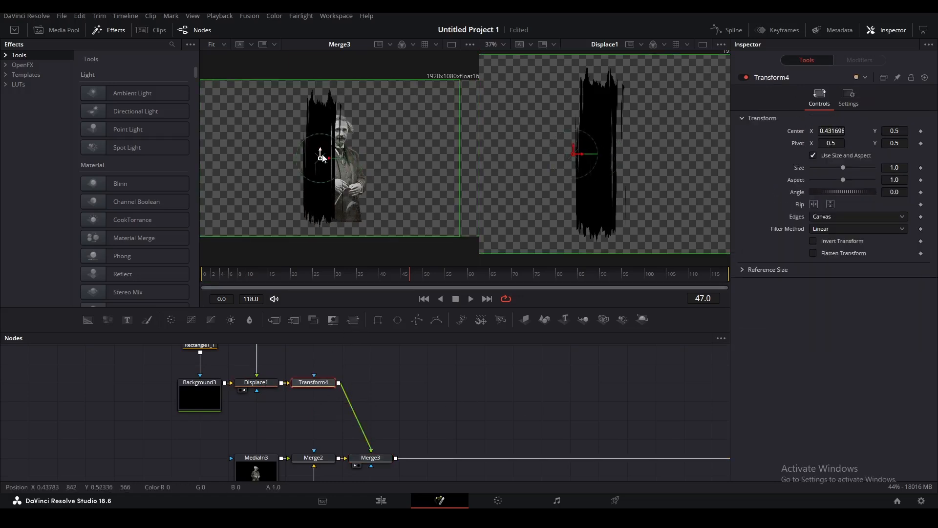
{"action": "left_click", "coordinate": [426, 398]}
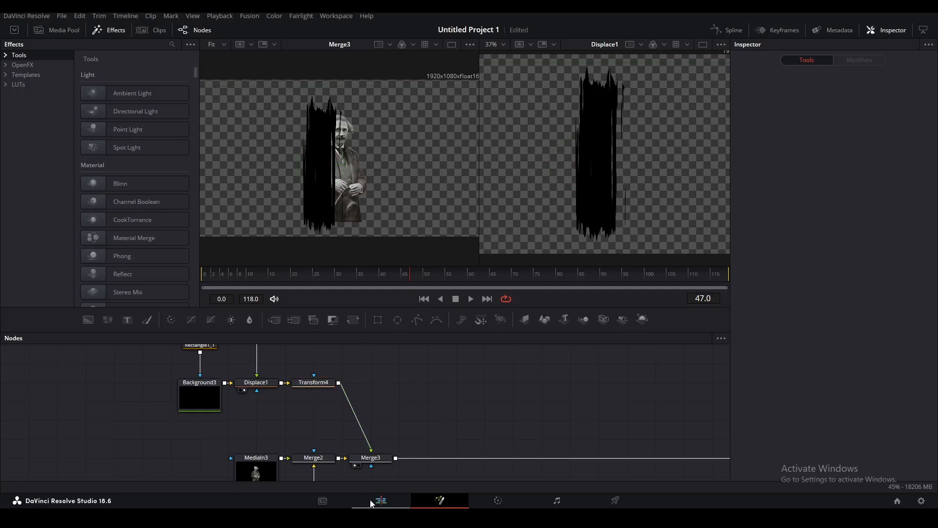
{"action": "left_click", "coordinate": [371, 503]}
Scrub forward and move Transform4's center left to about X 0.36 along the photo's left edge.
{"action": "left_click", "coordinate": [291, 407]}
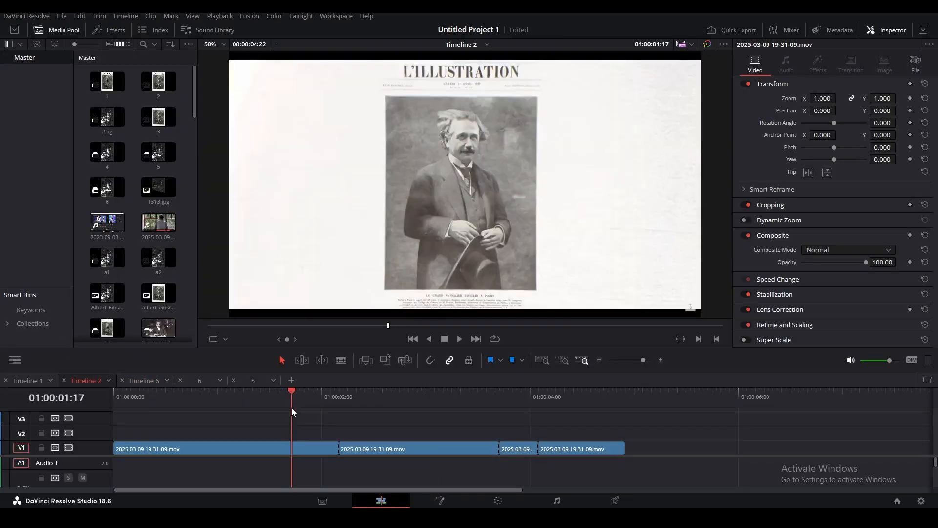
{"action": "left_click_drag", "start_coordinate": [292, 408], "coordinate": [352, 417]}
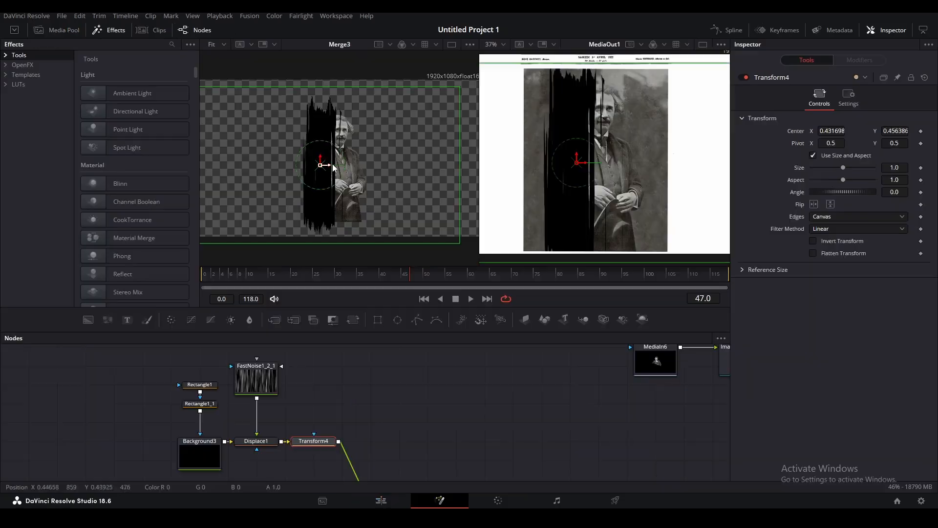
{"action": "mouse_move", "coordinate": [325, 167]}
{"action": "left_mouse_down"}
{"action": "mouse_move", "coordinate": [288, 177]}
{"action": "mouse_move", "coordinate": [324, 174]}
{"action": "mouse_move", "coordinate": [295, 179]}
{"action": "mouse_move", "coordinate": [310, 179]}
{"action": "left_mouse_up"}
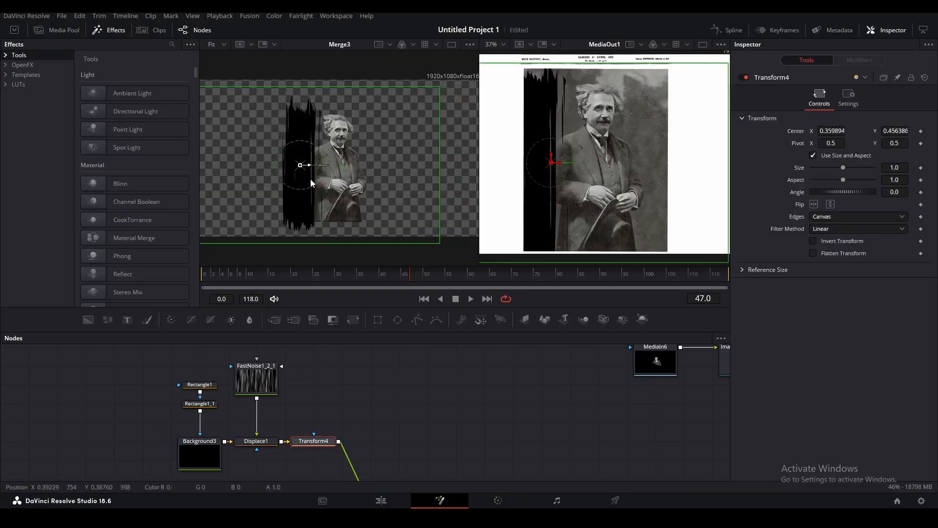
{"action": "left_click_drag", "start_coordinate": [146, 354], "coordinate": [282, 455]}
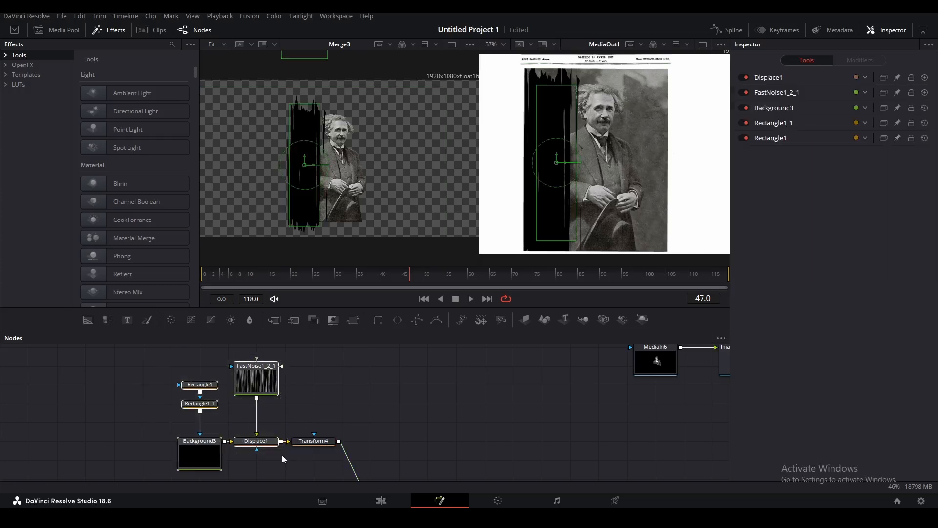
Group the five stroke-building nodes into Group2 and place it with Transform4 above Merge3.
{"action": "key", "text": "ctrl+g"}
{"action": "left_click_drag", "start_coordinate": [226, 376], "coordinate": [319, 413]}
{"action": "left_click_drag", "start_coordinate": [244, 377], "coordinate": [374, 443]}
{"action": "left_click_drag", "start_coordinate": [333, 376], "coordinate": [404, 446]}
Duplicate Group2 and Transform4, combine the copy through Merge4, and offset Transform4_1 right.
{"action": "key", "text": "ctrl+c"}
{"action": "key", "text": "ctrl+v"}
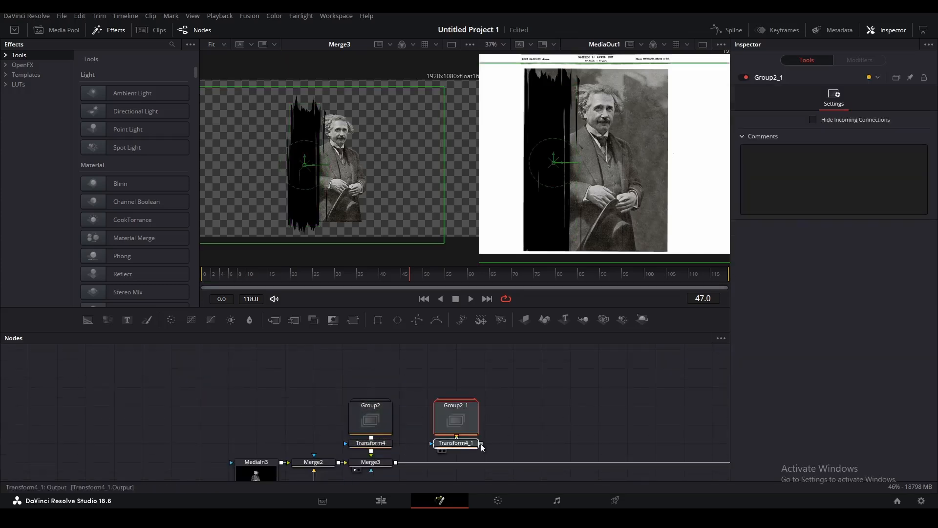
{"action": "left_click", "coordinate": [500, 424]}
{"action": "left_click_drag", "start_coordinate": [482, 443], "coordinate": [397, 462]}
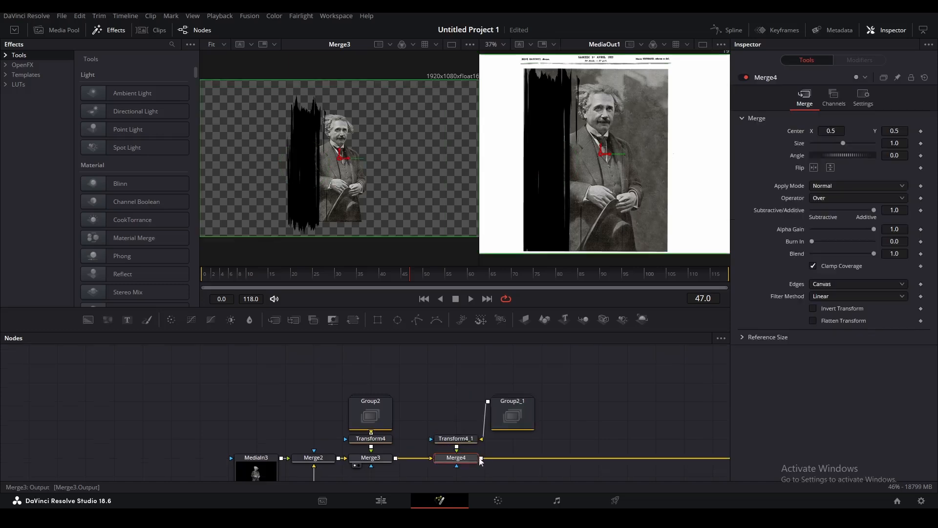
{"action": "left_click", "coordinate": [465, 439]}
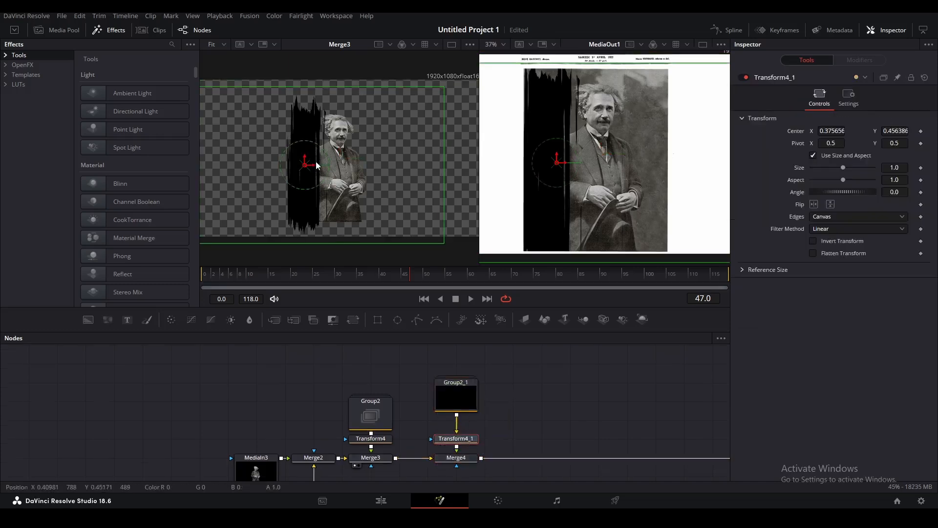
{"action": "left_click", "coordinate": [456, 461]}
{"action": "key", "text": "1"}
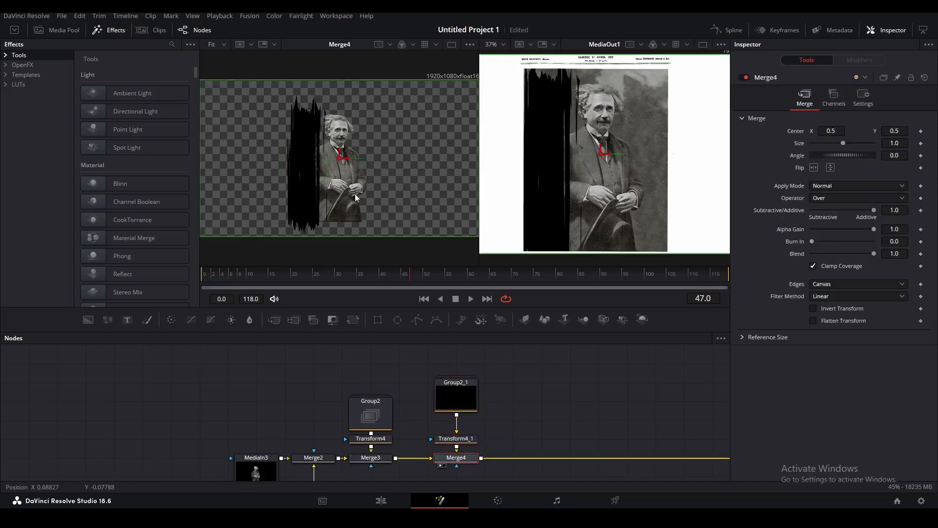
{"action": "left_click", "coordinate": [457, 439]}
{"action": "left_click_drag", "start_coordinate": [314, 170], "coordinate": [338, 170]}
Duplicate Group2_1 and Transform4_1 as a third stroke copy beside the others.
{"action": "left_click_drag", "start_coordinate": [324, 354], "coordinate": [394, 439]}
{"action": "left_click", "coordinate": [468, 401]}
{"action": "key", "text": "ctrl+v"}
{"action": "left_click_drag", "start_coordinate": [482, 460], "coordinate": [452, 442]}
{"action": "left_click", "coordinate": [480, 436]}
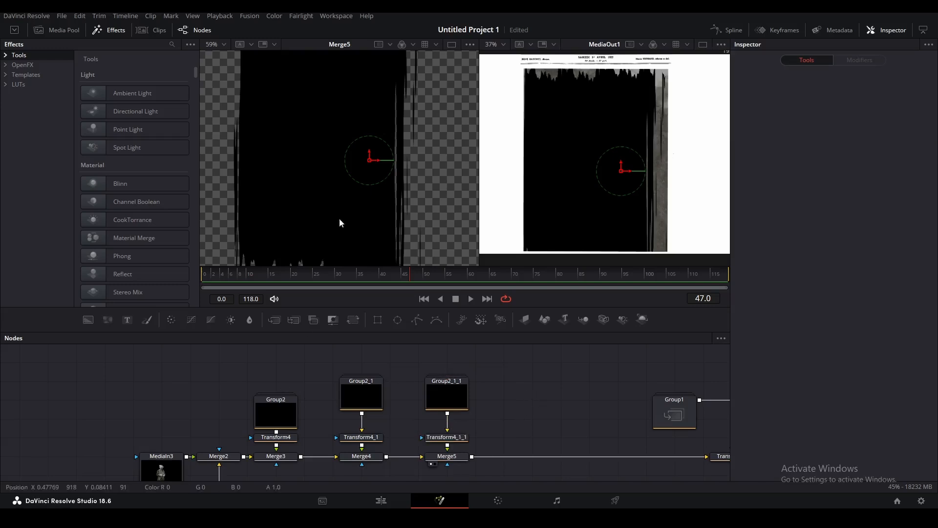
Inside Group2, keyframe Rectangle1_1's Center Y at 1.625 on frame 38.
{"action": "double_click", "coordinate": [279, 419]}
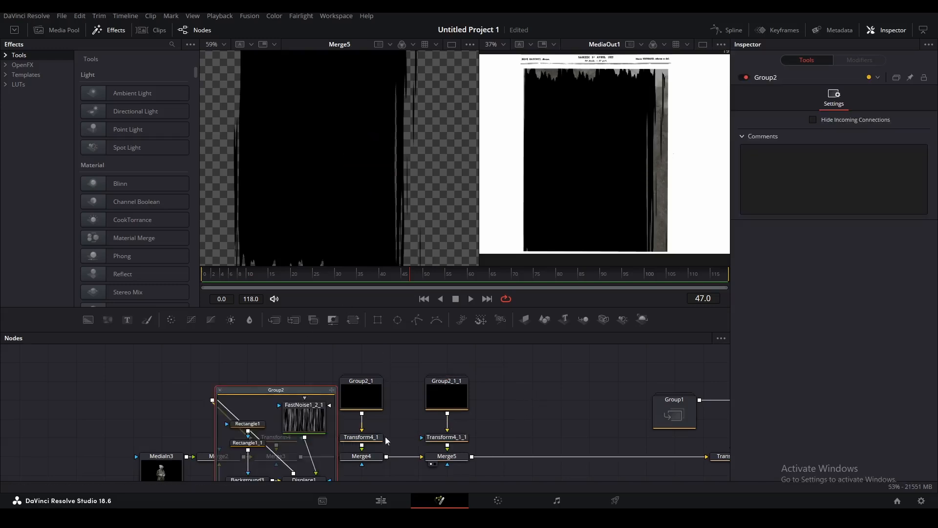
{"action": "left_click", "coordinate": [254, 443]}
{"action": "scroll", "coordinate": [359, 277], "scroll_direction": "up", "scroll_amount": 3}
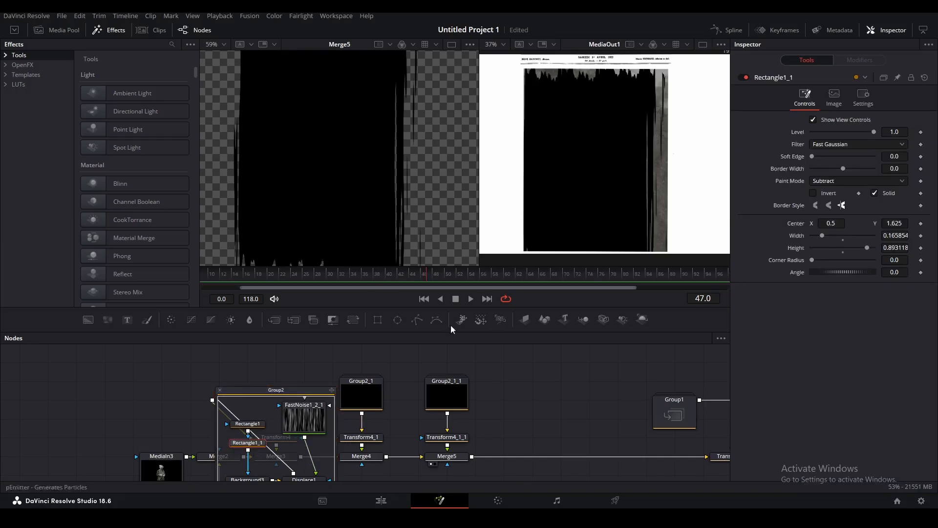
{"action": "left_click", "coordinate": [376, 280]}
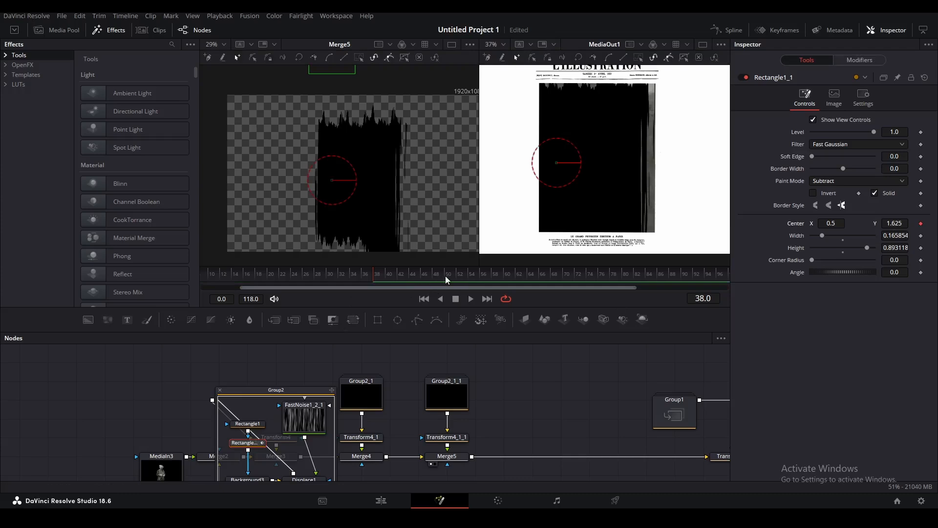
{"action": "left_click_drag", "start_coordinate": [361, 142], "coordinate": [361, 229]}
{"action": "left_click_drag", "start_coordinate": [333, 82], "coordinate": [332, 117]}
{"action": "left_click_drag", "start_coordinate": [341, 136], "coordinate": [341, 98]}
At frame 46, slide Rectangle1_1 down to Center Y 0.556371.
{"action": "left_click", "coordinate": [423, 273]}
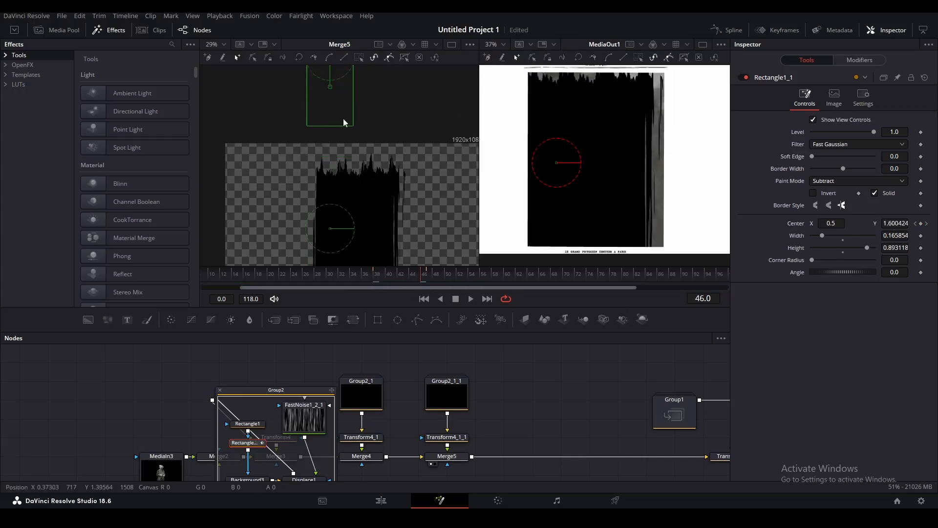
{"action": "scroll", "coordinate": [349, 153], "scroll_direction": "down", "scroll_amount": 2}
{"action": "left_click_drag", "start_coordinate": [337, 84], "coordinate": [340, 192]}
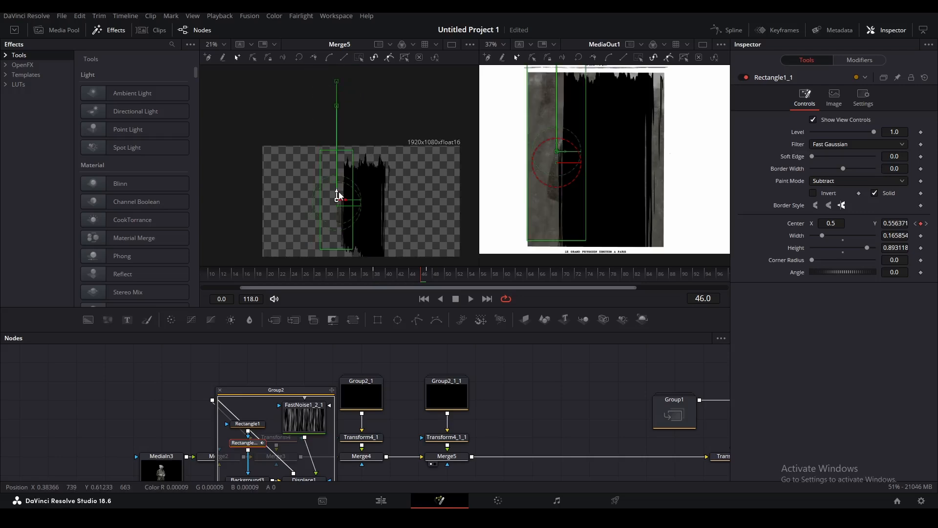
{"action": "scroll", "coordinate": [328, 181], "scroll_direction": "up", "scroll_amount": 2}
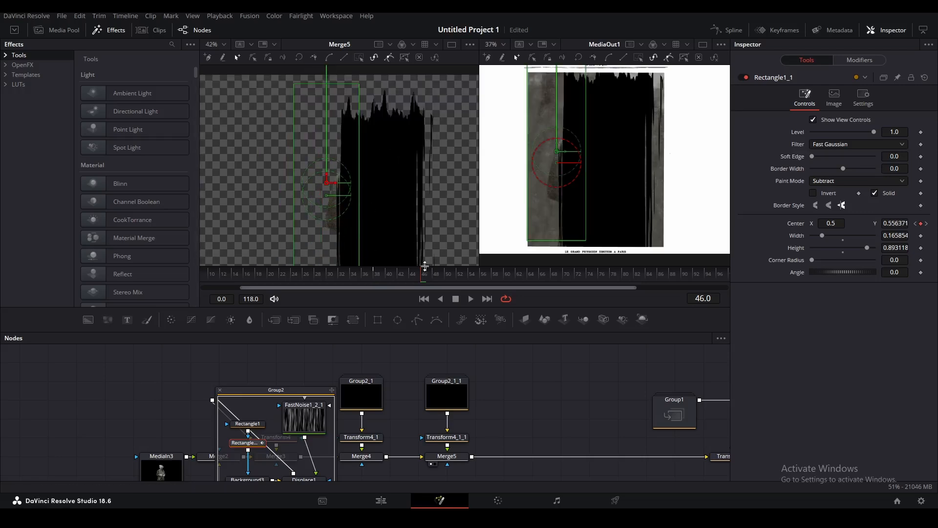
Close Group2, check the rectangle inside Group2_1, and play the wipe-in animation.
{"action": "left_click", "coordinate": [220, 390]}
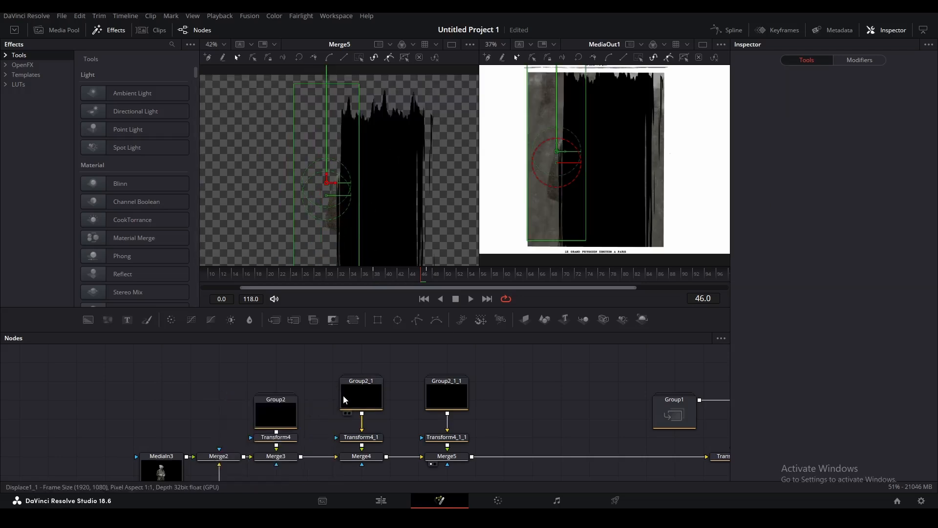
{"action": "double_click", "coordinate": [345, 398]}
{"action": "left_click", "coordinate": [343, 428]}
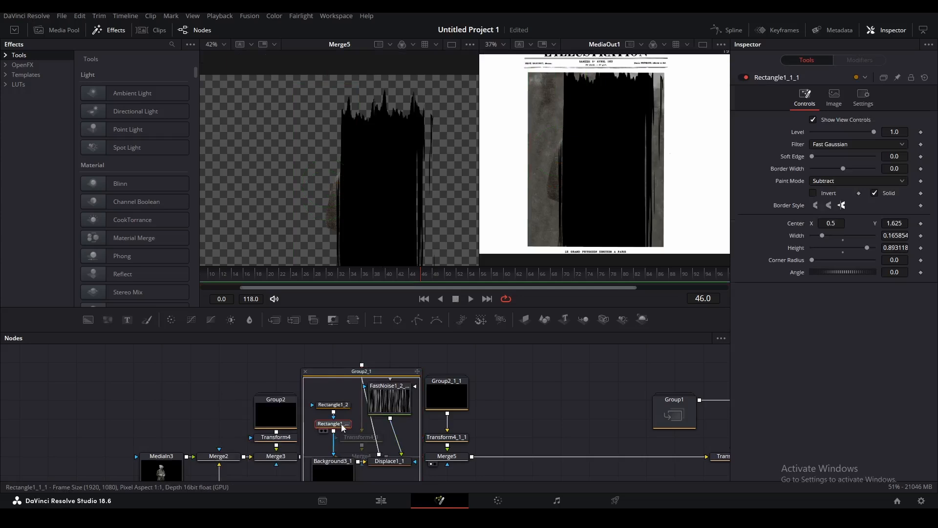
{"action": "left_click", "coordinate": [306, 371]}
{"action": "key", "text": "space"}
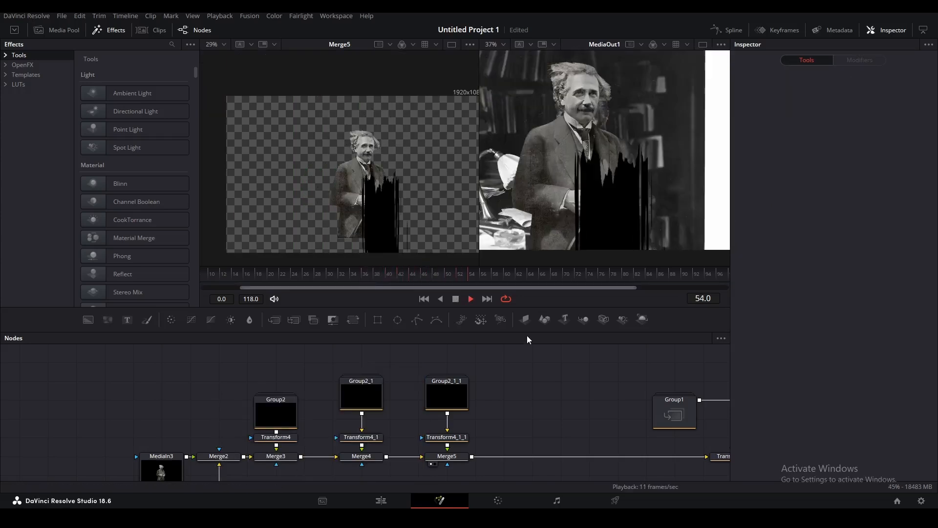
Delete Merge3, Merge4 and Merge5 at frame 30.
{"action": "left_click", "coordinate": [329, 278]}
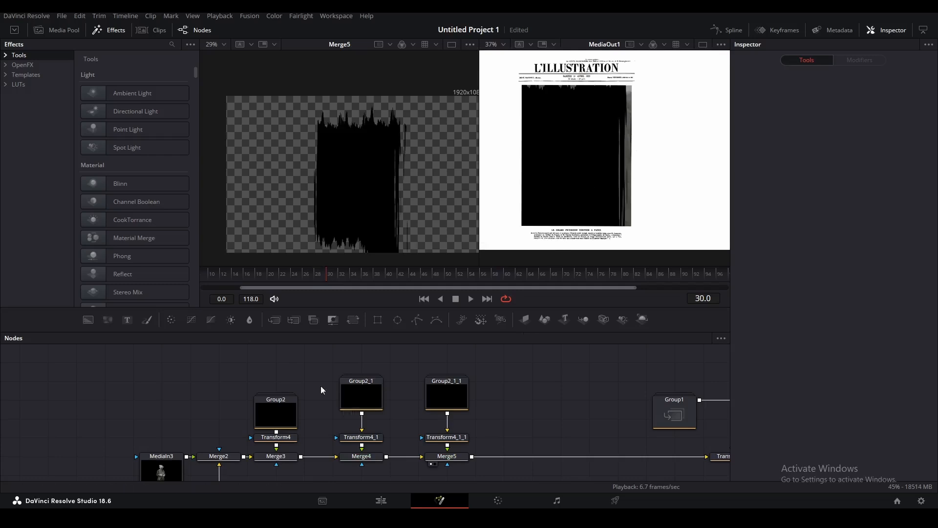
{"action": "left_click_drag", "start_coordinate": [502, 474], "coordinate": [252, 450]}
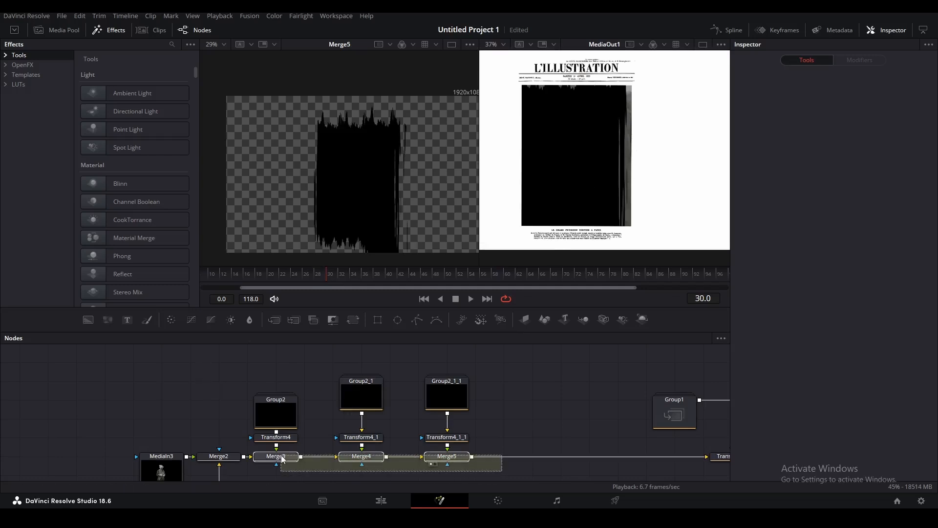
{"action": "key", "text": "Delete"}
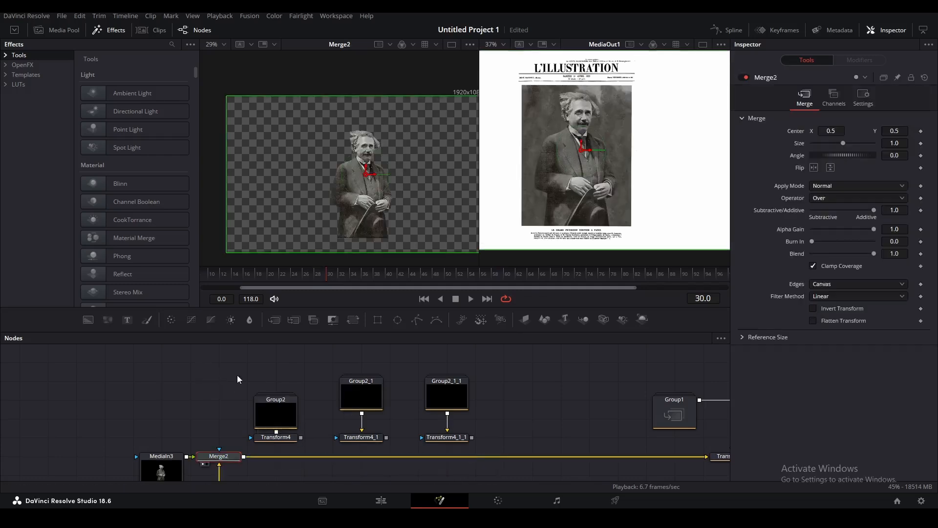
{"action": "left_click_drag", "start_coordinate": [216, 372], "coordinate": [546, 445]}
{"action": "scroll", "coordinate": [379, 411], "scroll_direction": "down", "scroll_amount": 3}
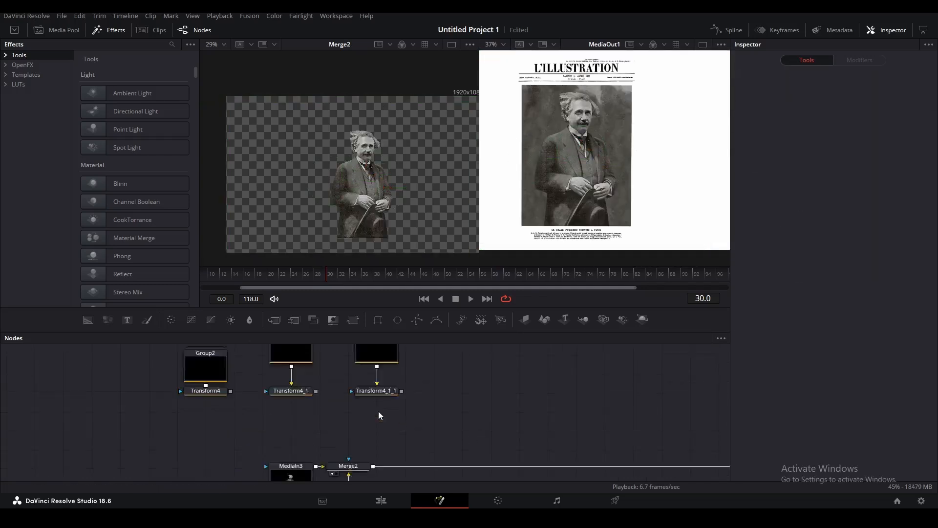
Combine the three Transform outputs through new Merge3 and Merge4 feeding Merge2, and play.
{"action": "left_click_drag", "start_coordinate": [230, 362], "coordinate": [294, 404]}
{"action": "left_click_drag", "start_coordinate": [430, 366], "coordinate": [316, 403]}
{"action": "left_click_drag", "start_coordinate": [342, 404], "coordinate": [351, 435]}
{"action": "left_click", "coordinate": [469, 470]}
{"action": "key", "text": "space"}
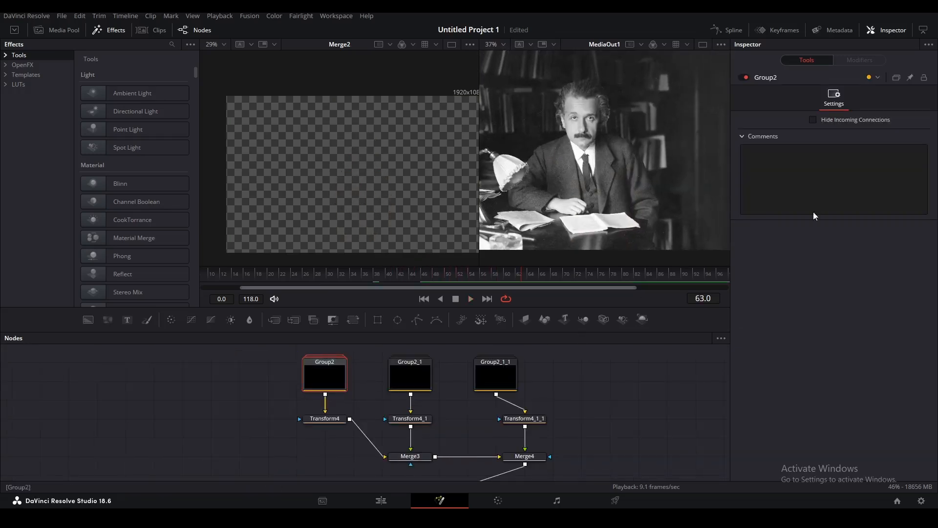
In the spline graph, collapse the three stroke groups and enable keyframe time stretching.
{"action": "left_click", "coordinate": [730, 30]}
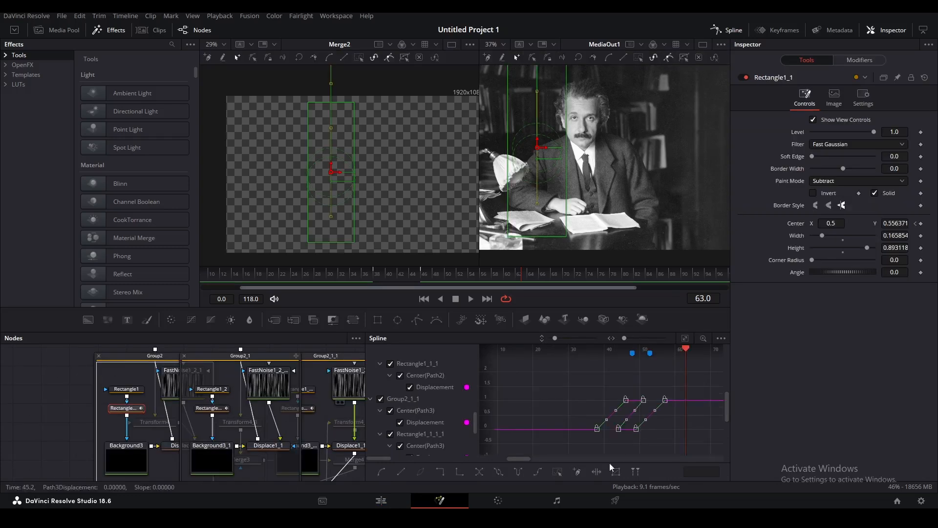
{"action": "left_click", "coordinate": [98, 355]}
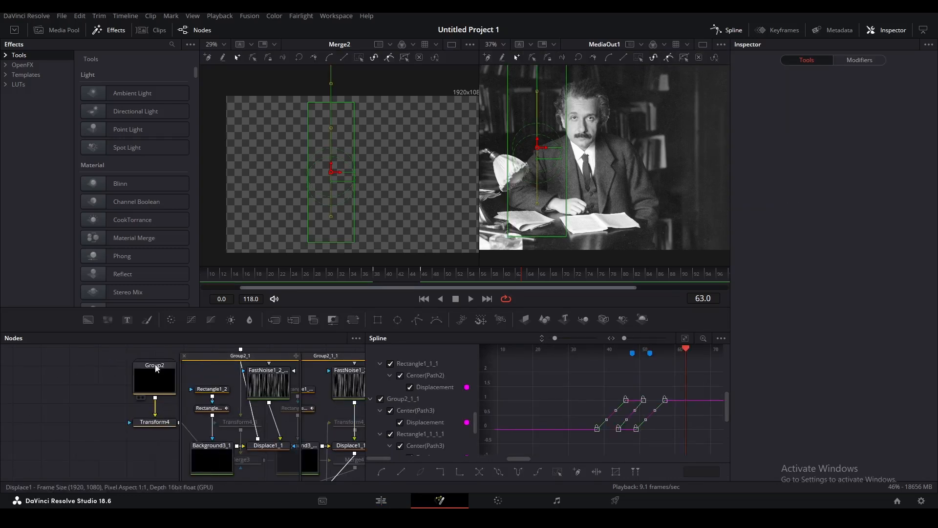
{"action": "left_click", "coordinate": [184, 358]}
{"action": "left_click", "coordinate": [303, 357]}
{"action": "left_click", "coordinate": [597, 471]}
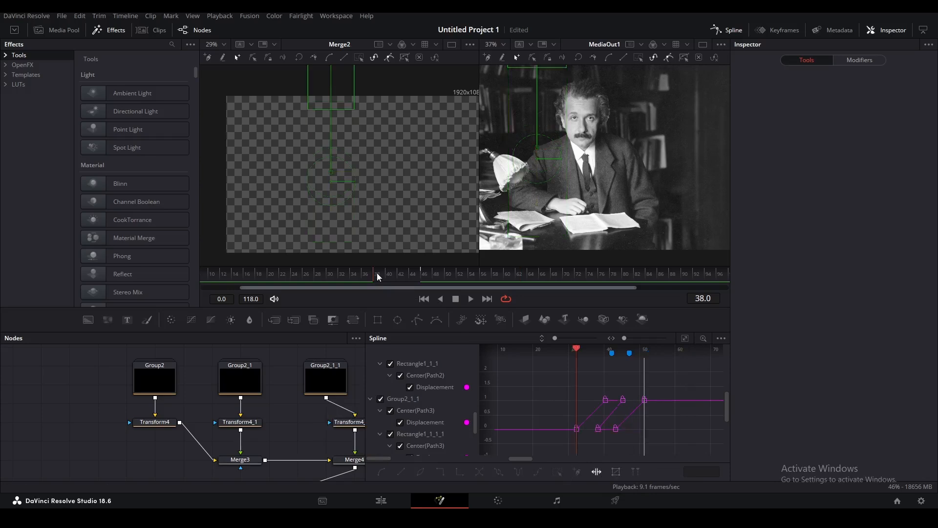
Stagger the stroke wipe keyframes so they finish near frame 47.
{"action": "left_click", "coordinate": [377, 274]}
{"action": "left_click_drag", "start_coordinate": [645, 380], "coordinate": [626, 387]}
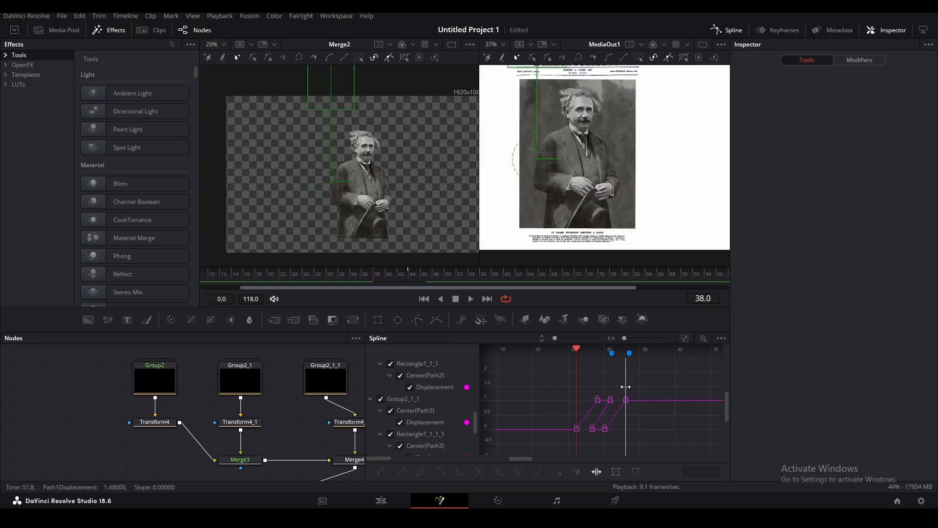
{"action": "left_click_drag", "start_coordinate": [552, 377], "coordinate": [653, 456]}
{"action": "left_click", "coordinate": [615, 472]}
{"action": "mouse_move", "coordinate": [618, 402]}
{"action": "left_mouse_down"}
{"action": "mouse_move", "coordinate": [608, 401]}
{"action": "mouse_move", "coordinate": [621, 399]}
{"action": "left_mouse_up"}
{"action": "left_click", "coordinate": [615, 472]}
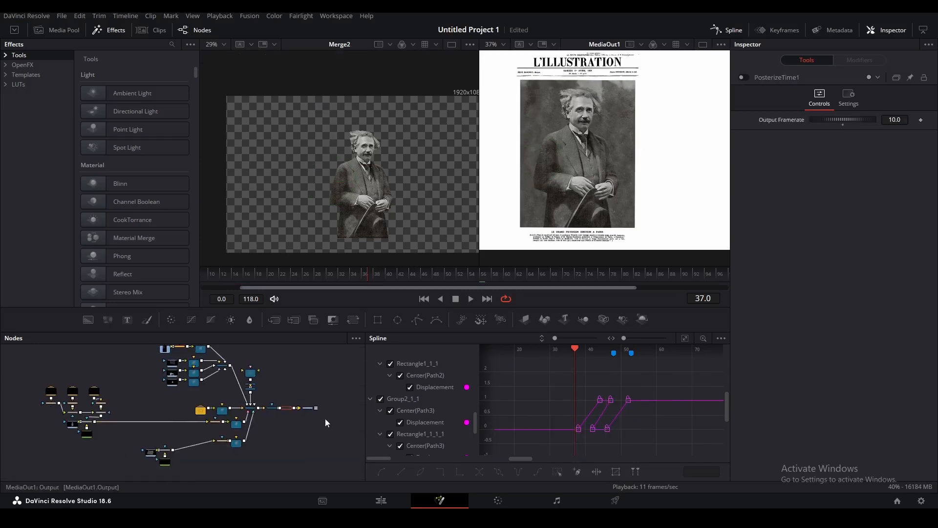
Toggle PosterizeTime1's 10 fps effect to compare, then go to the Edit page.
{"action": "scroll", "coordinate": [324, 419], "scroll_direction": "up", "scroll_amount": 5}
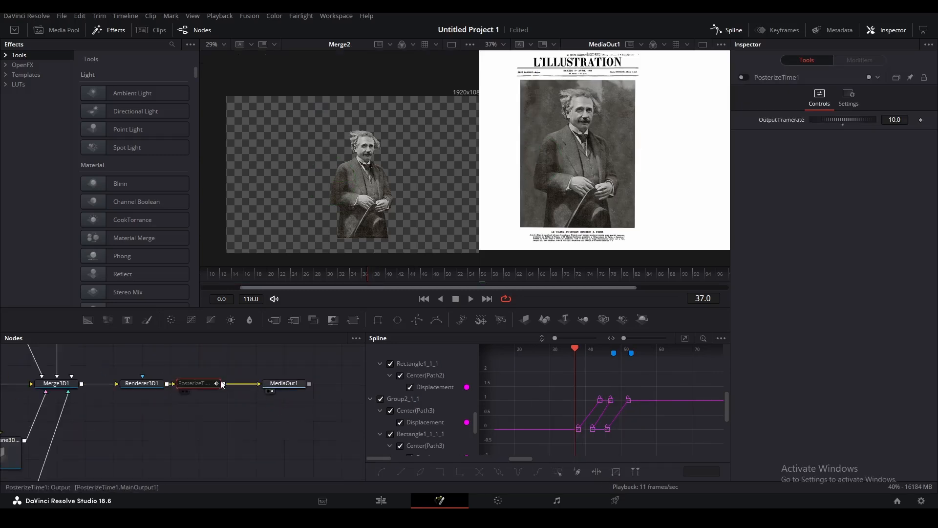
{"action": "left_click", "coordinate": [742, 77]}
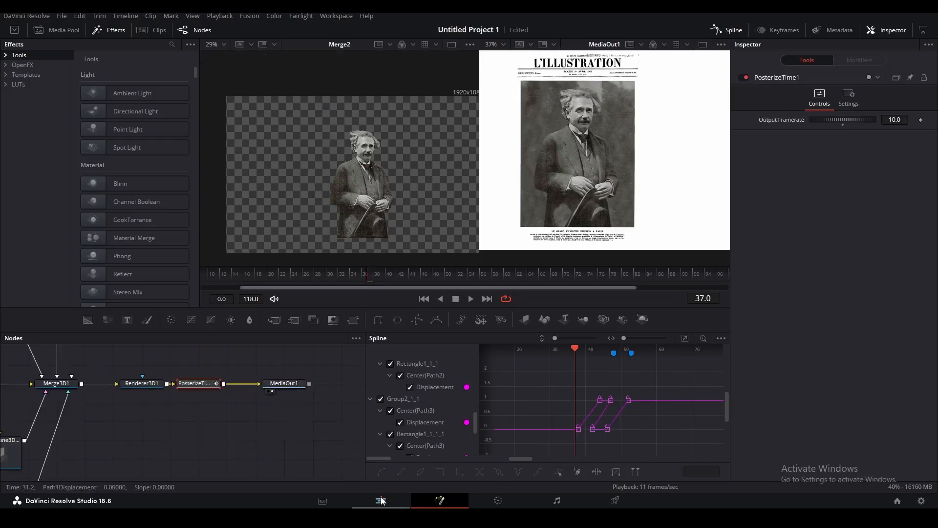
{"action": "left_click", "coordinate": [381, 501]}
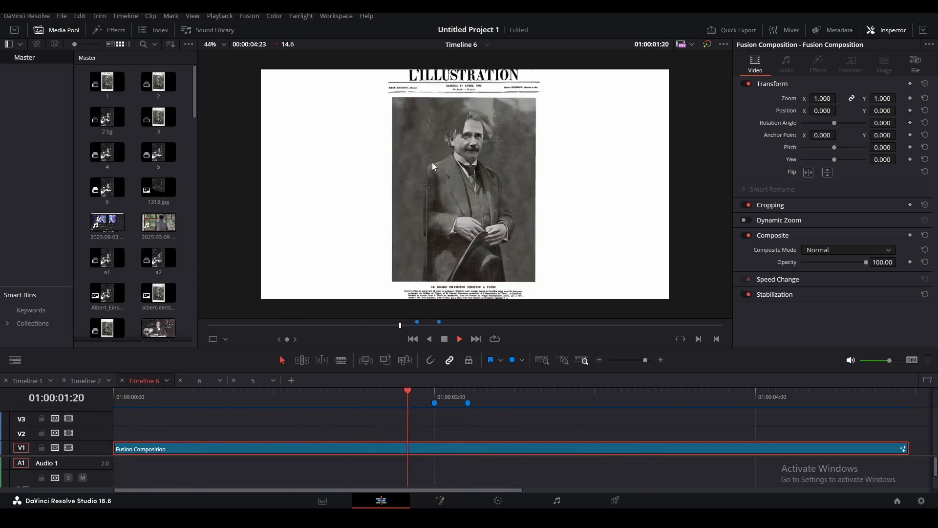
Play Timeline 6 from the start, then stop at Marker 2.
{"action": "key", "text": "space"}
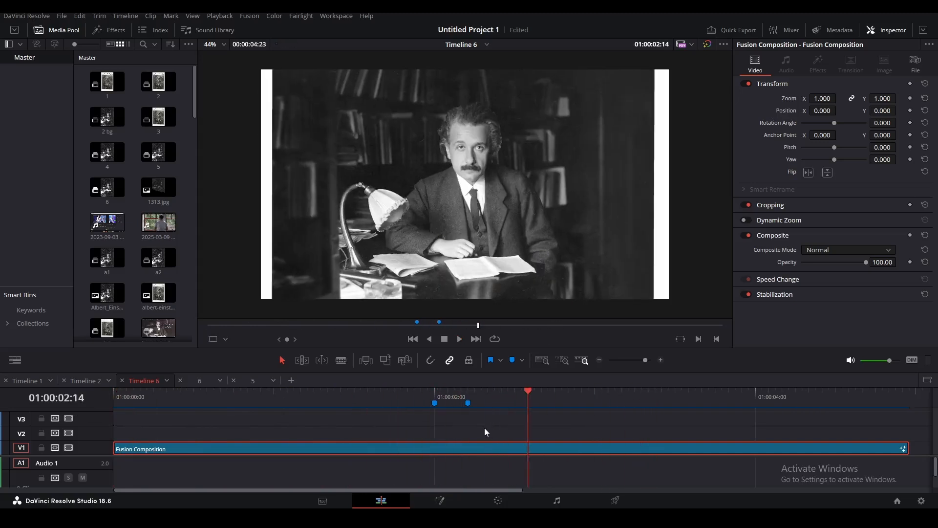
{"action": "key", "text": "Home"}
{"action": "key", "text": "space"}
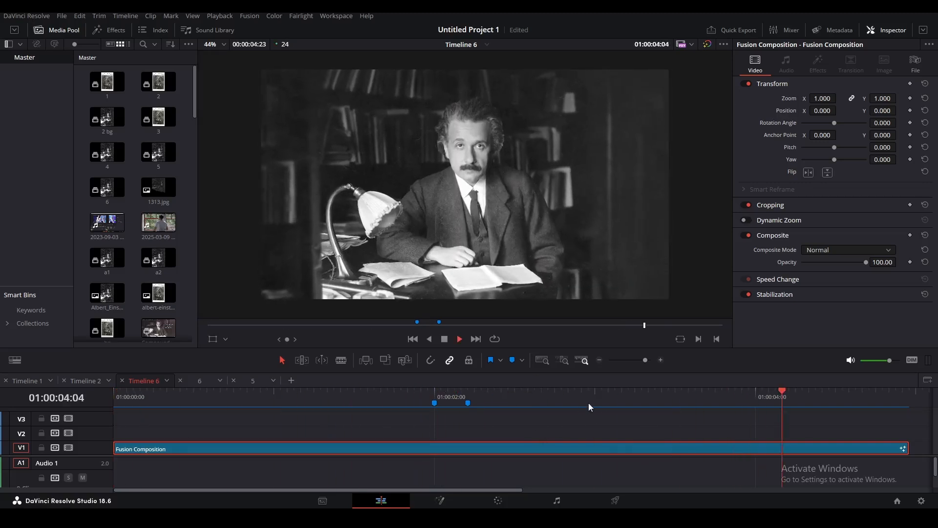
{"action": "left_click", "coordinate": [468, 402]}
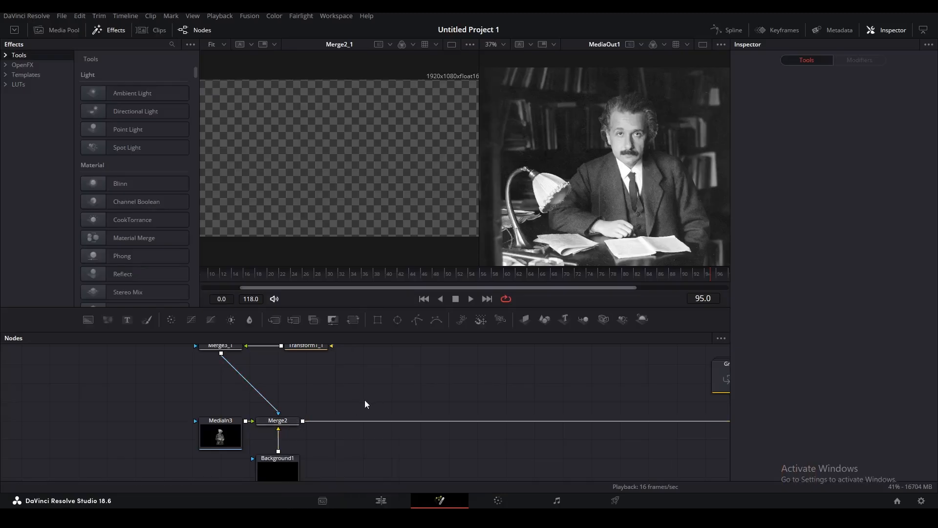
Show MediaIn7 in the left viewer and select Merge2_1 around frame 53.
{"action": "scroll", "coordinate": [553, 434], "scroll_direction": "down", "scroll_amount": 4}
{"action": "left_click_drag", "start_coordinate": [218, 415], "coordinate": [308, 189]}
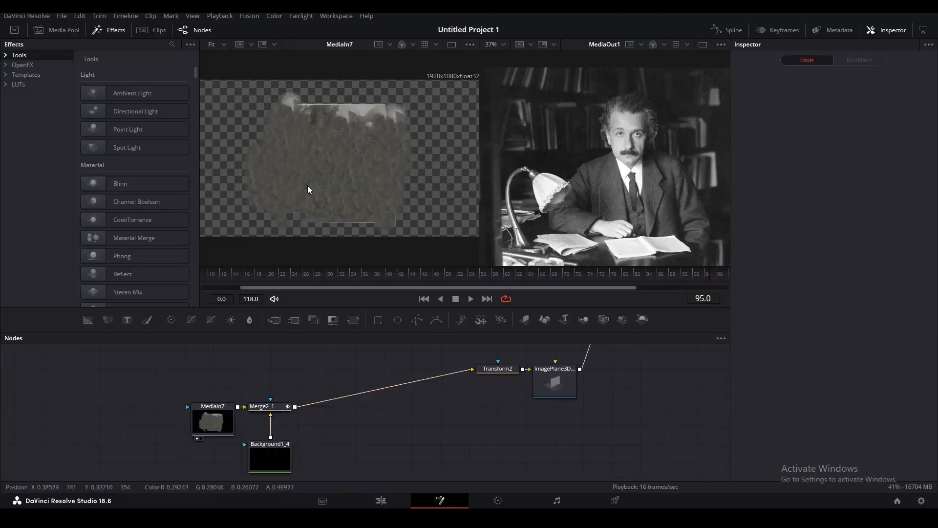
{"action": "left_click", "coordinate": [278, 406]}
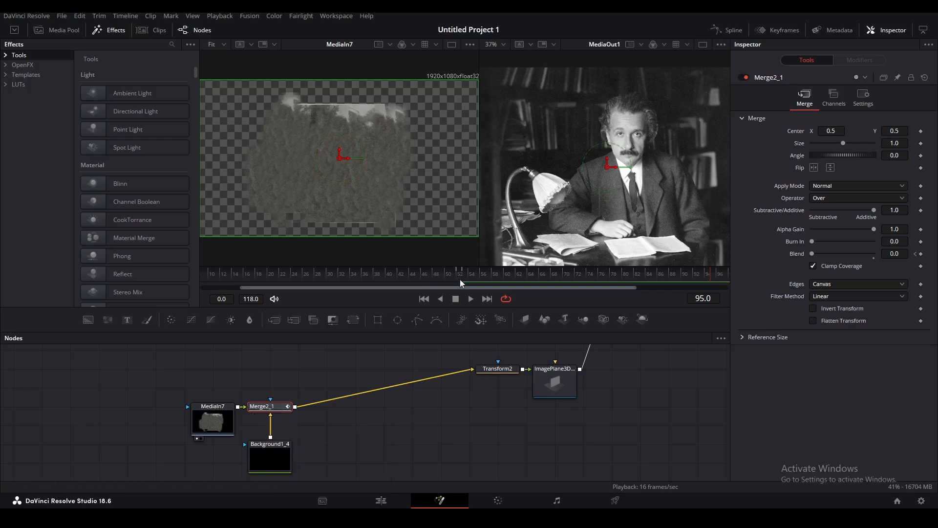
{"action": "left_click", "coordinate": [459, 277]}
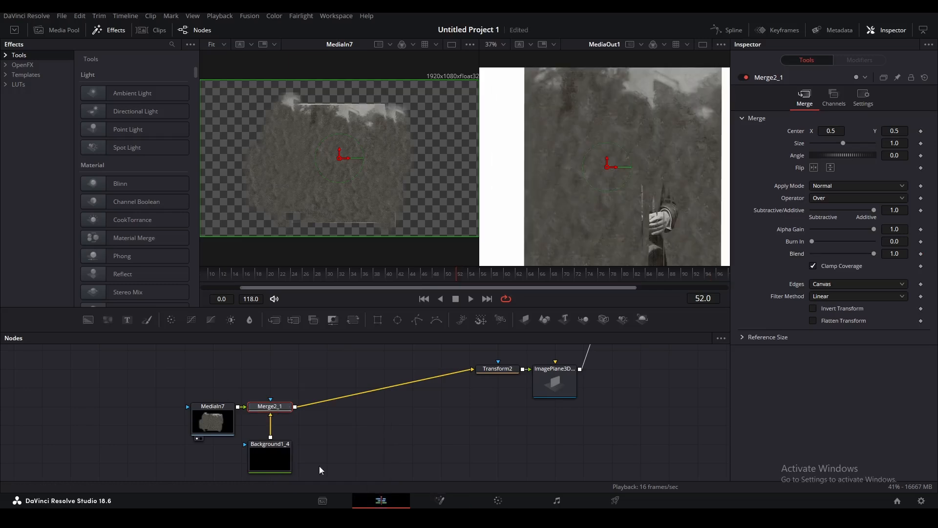
Step Timeline 2's reference clip forward one frame, then return to Fusion.
{"action": "left_click", "coordinate": [381, 500]}
{"action": "left_click", "coordinate": [86, 380]}
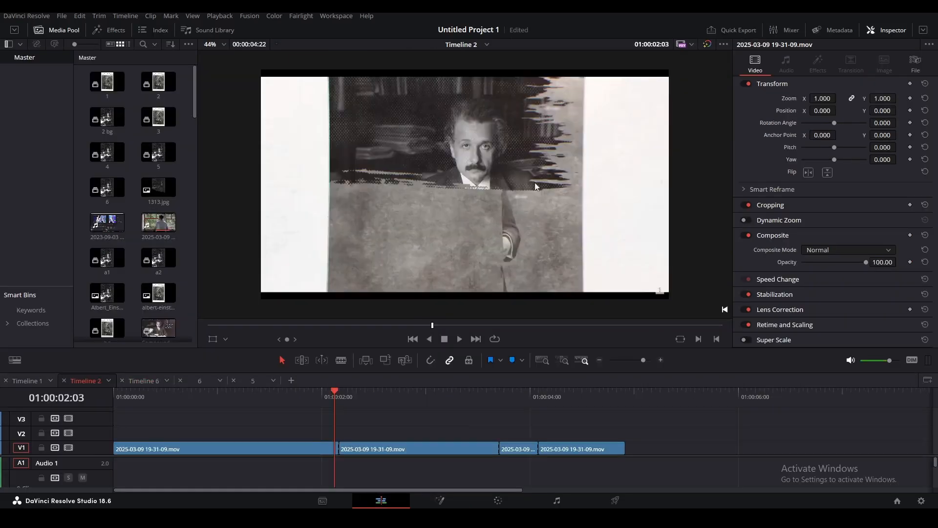
{"action": "key", "text": "Right"}
{"action": "key", "text": "Right"}
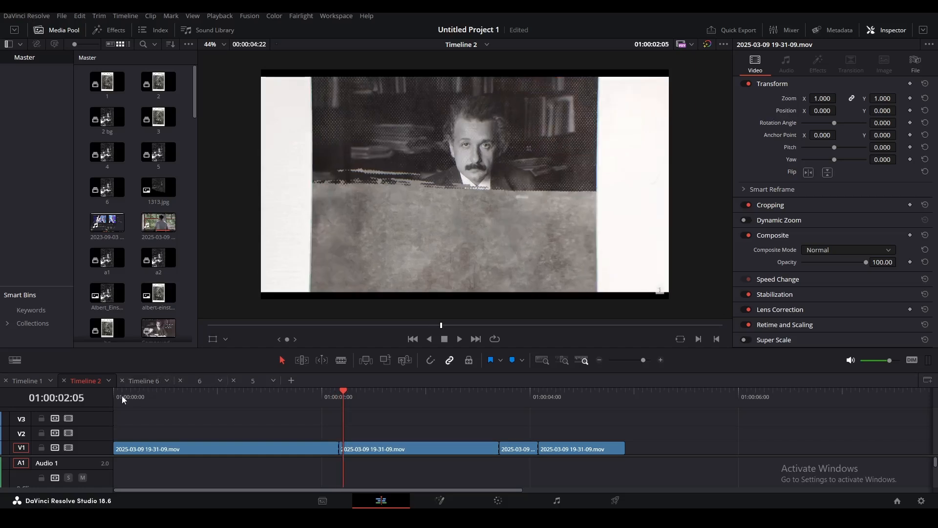
{"action": "key", "text": "shift+5"}
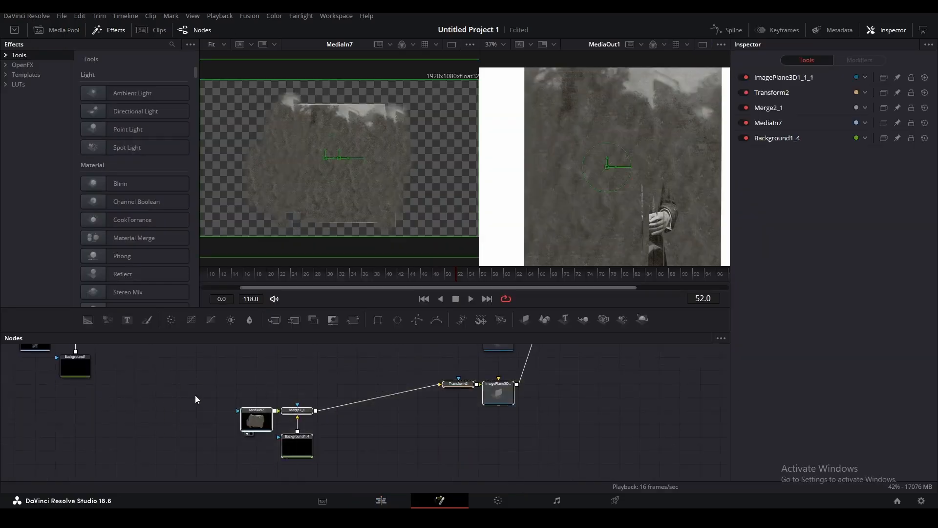
Rearrange the node graph and inspect the Rectangle2, FastNoise and Displace settings.
{"action": "left_click_drag", "start_coordinate": [371, 425], "coordinate": [372, 465]}
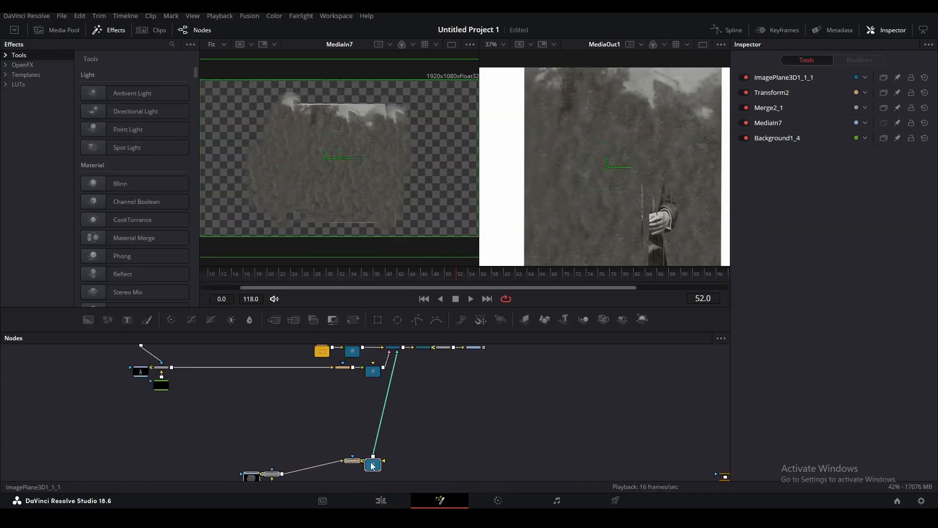
{"action": "left_click", "coordinate": [446, 426]}
{"action": "scroll", "coordinate": [440, 425], "scroll_direction": "down", "scroll_amount": 3}
{"action": "left_click_drag", "start_coordinate": [317, 404], "coordinate": [376, 447]}
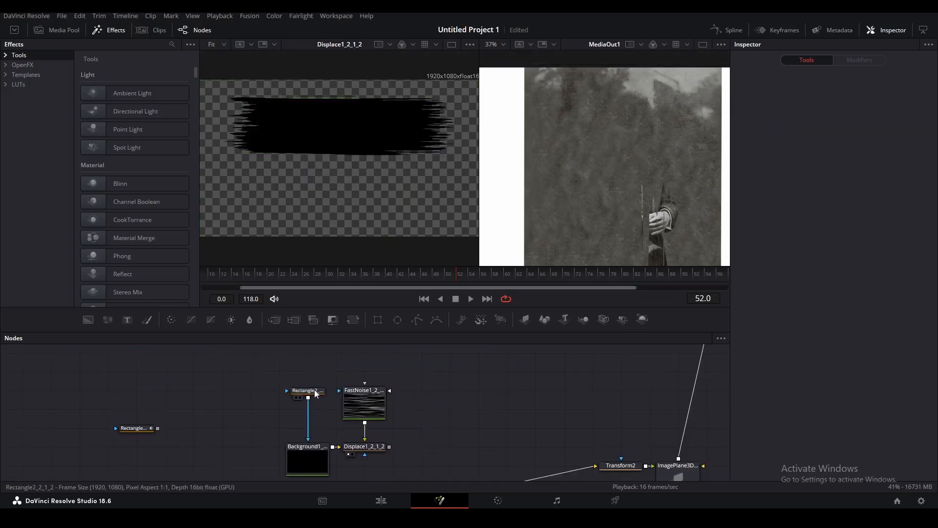
{"action": "left_click", "coordinate": [305, 390]}
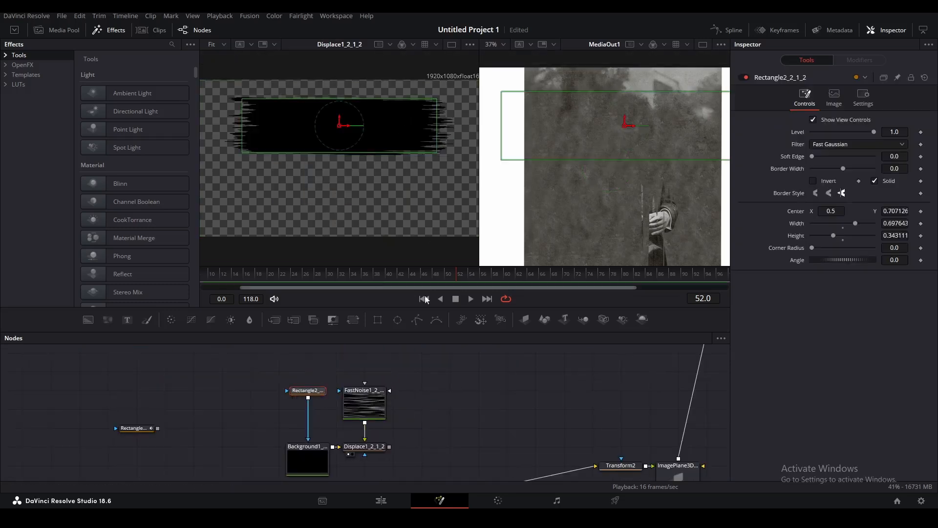
{"action": "left_click", "coordinate": [364, 403]}
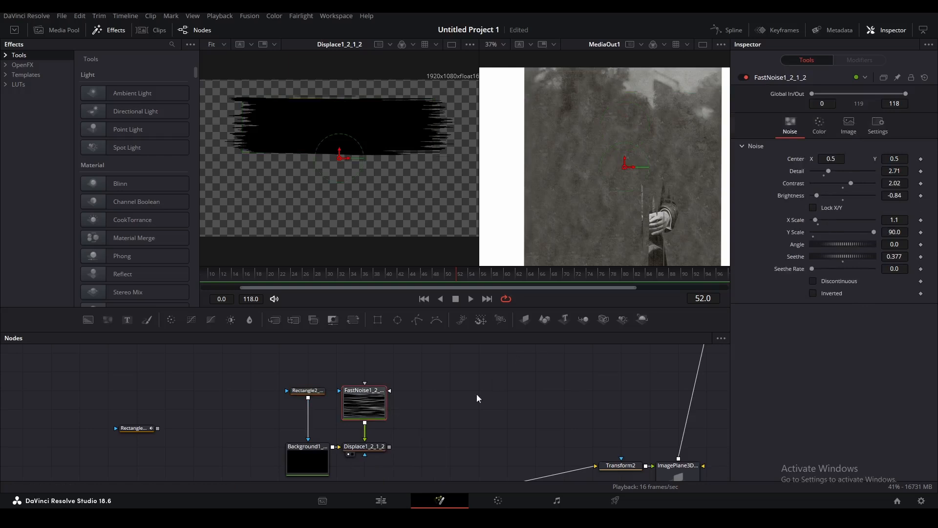
{"action": "left_click", "coordinate": [364, 446]}
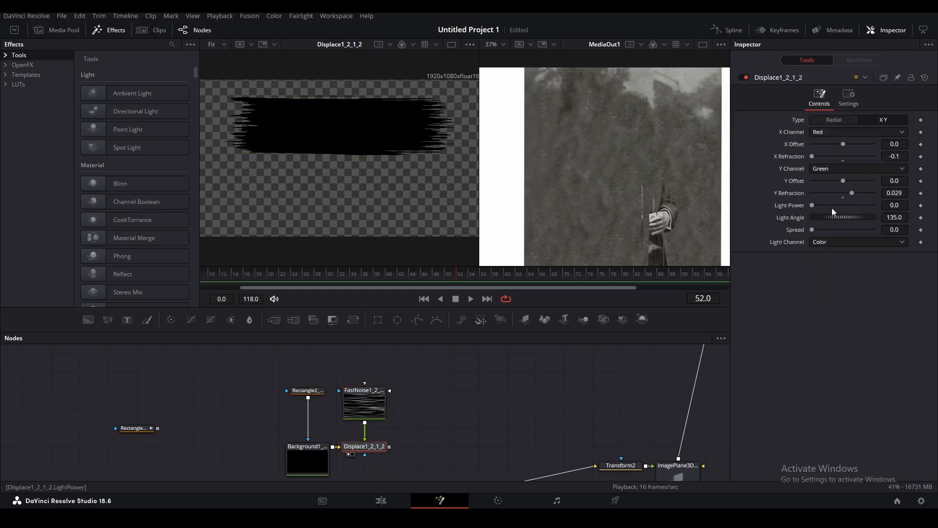
Insert Rectangle8_3 into the Rectangle2 stroke mask chain and scrub to frame 53.
{"action": "mouse_move", "coordinate": [136, 428]}
{"action": "left_mouse_down"}
{"action": "mouse_move", "coordinate": [301, 443]}
{"action": "mouse_move", "coordinate": [309, 413]}
{"action": "left_mouse_up"}
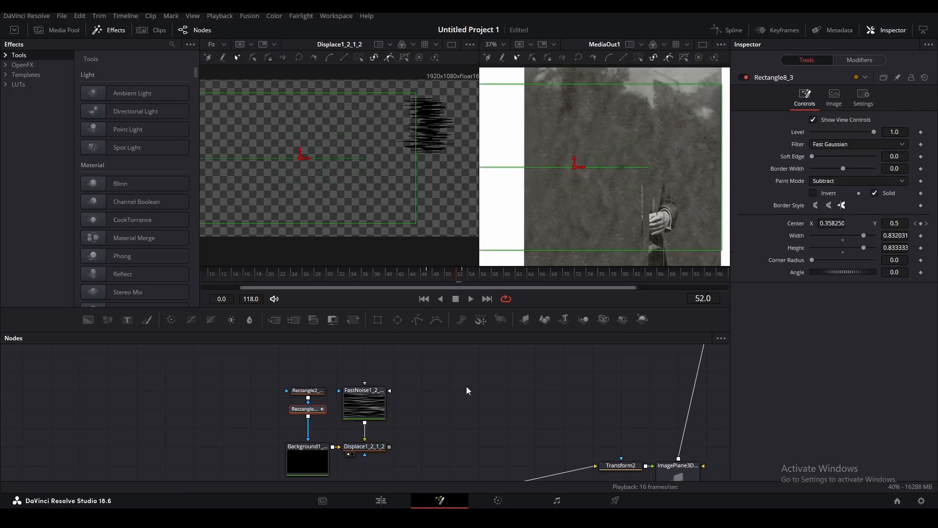
{"action": "left_click", "coordinate": [420, 277]}
{"action": "left_click_drag", "start_coordinate": [426, 274], "coordinate": [462, 274]}
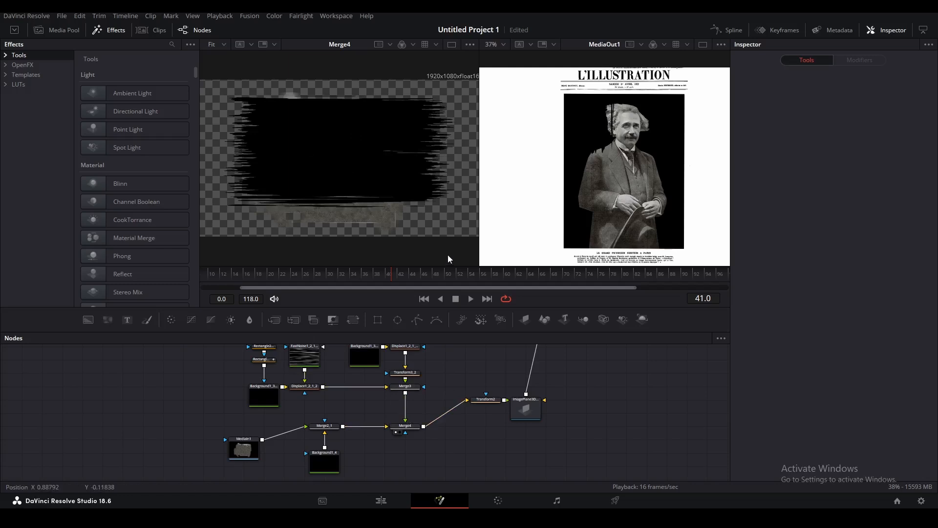
Reroute Merge3's output from Merge4 into Merge2_1, preview playback, and select Transform3D1.
{"action": "left_click", "coordinate": [405, 418]}
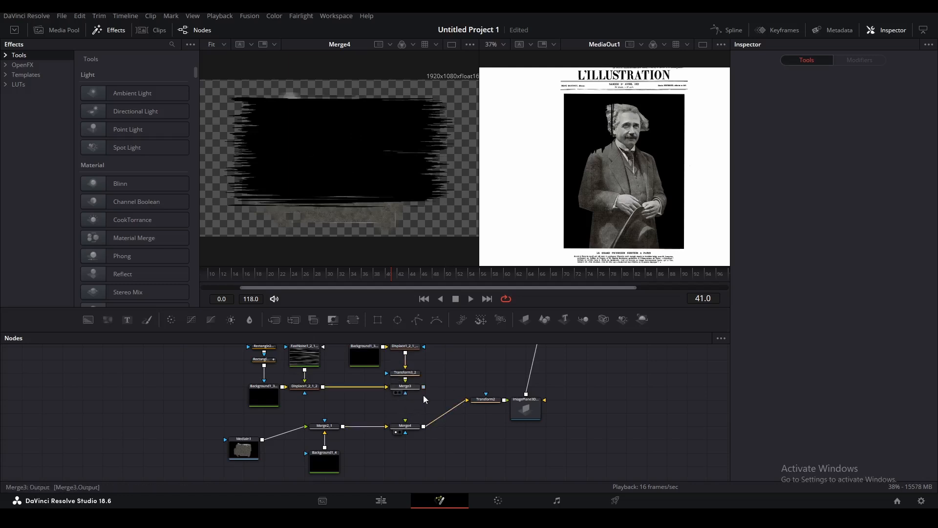
{"action": "left_click_drag", "start_coordinate": [423, 386], "coordinate": [325, 421]}
{"action": "key", "text": "space"}
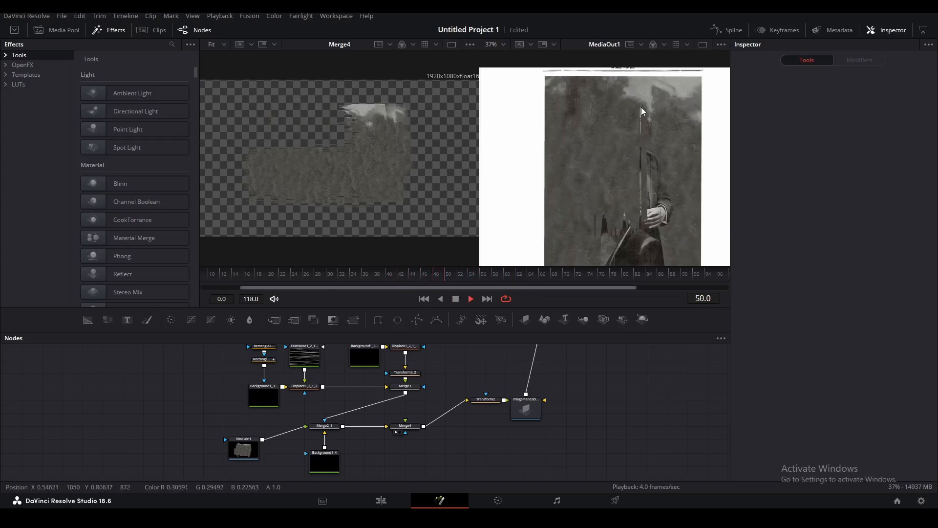
{"action": "key", "text": "space"}
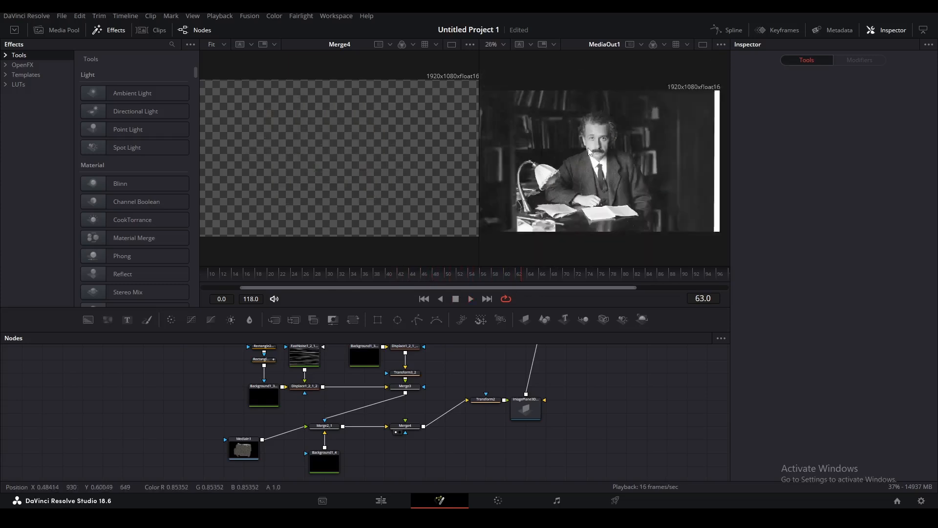
{"action": "left_click", "coordinate": [462, 275]}
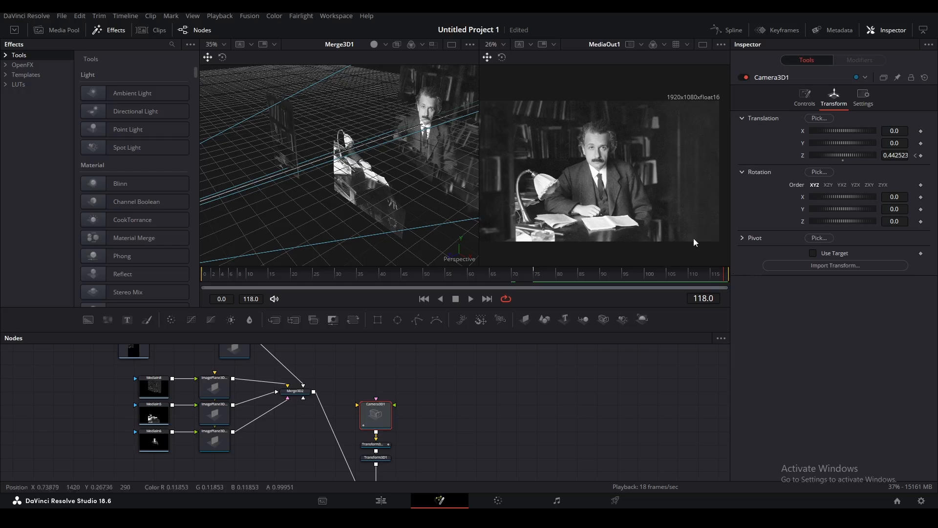
{"action": "left_click", "coordinate": [387, 458]}
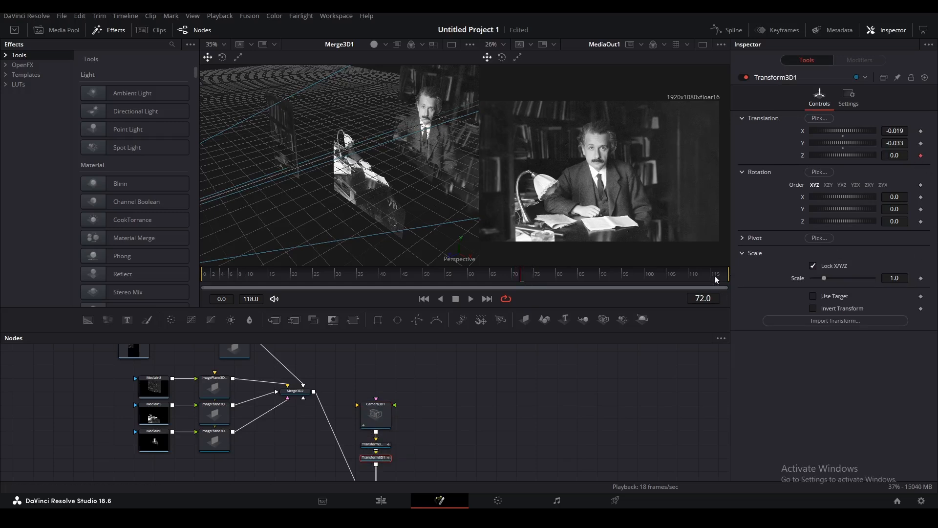
At frame 118, keyframe Transform3D1's Translation Z at -0.11 to move the camera.
{"action": "left_click_drag", "start_coordinate": [723, 279], "coordinate": [727, 279]}
{"action": "left_click", "coordinate": [920, 155]}
{"action": "left_click_drag", "start_coordinate": [894, 155], "coordinate": [846, 156]}
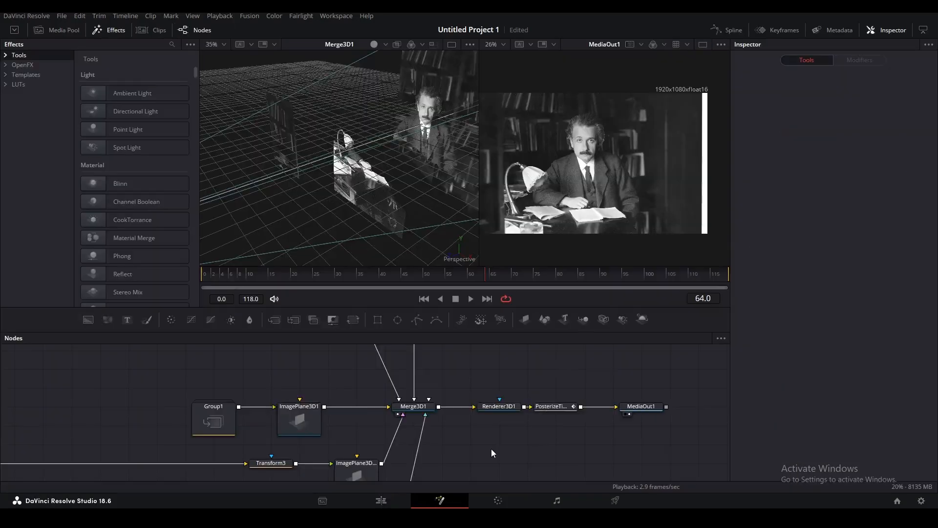
Move MediaIn7 aside and add a black Background3 node beside it.
{"action": "scroll", "coordinate": [425, 416], "scroll_direction": "down", "scroll_amount": 5}
{"action": "left_click_drag", "start_coordinate": [494, 459], "coordinate": [474, 324]}
{"action": "scroll", "coordinate": [223, 448], "scroll_direction": "up", "scroll_amount": 5}
{"action": "left_click", "coordinate": [246, 441]}
{"action": "left_click_drag", "start_coordinate": [662, 421], "coordinate": [110, 460]}
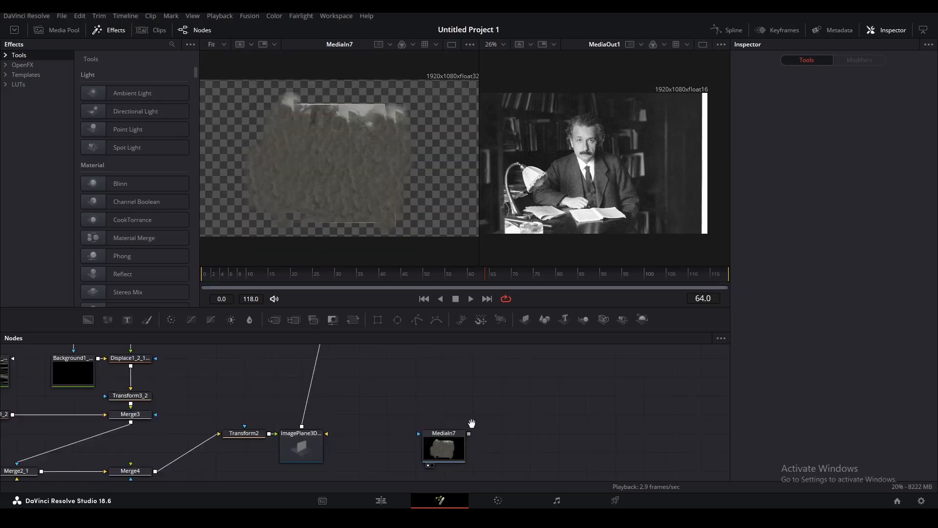
{"action": "left_click_drag", "start_coordinate": [471, 423], "coordinate": [659, 428]}
{"action": "left_click_drag", "start_coordinate": [684, 396], "coordinate": [299, 447]}
{"action": "left_click_drag", "start_coordinate": [86, 320], "coordinate": [374, 372]}
Add an Ellipse3 node and make Background3 white.
{"action": "key", "text": "1"}
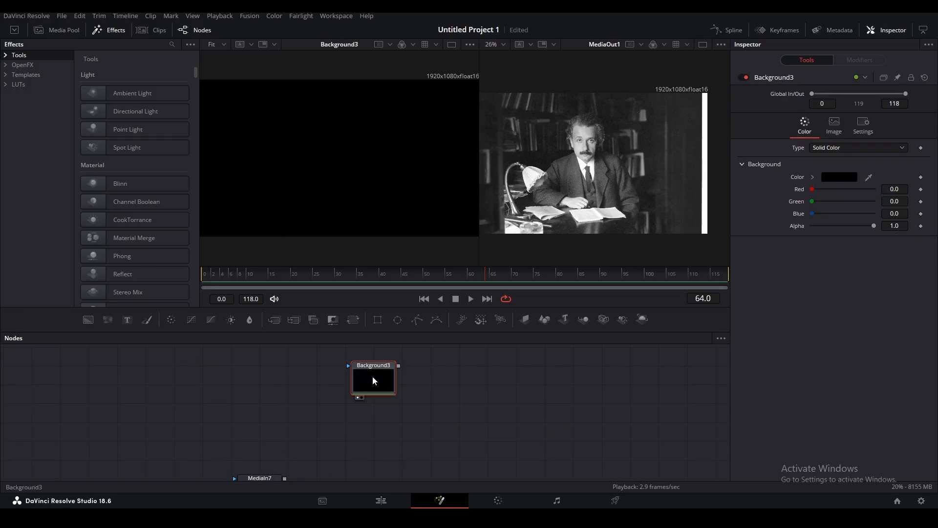
{"action": "left_click_drag", "start_coordinate": [398, 320], "coordinate": [382, 366]}
{"action": "left_click", "coordinate": [422, 466]}
{"action": "left_click_drag", "start_coordinate": [422, 465], "coordinate": [503, 470]}
{"action": "left_click", "coordinate": [470, 422]}
{"action": "left_click", "coordinate": [827, 178]}
{"action": "left_click", "coordinate": [420, 315]}
{"action": "left_click", "coordinate": [575, 347]}
Give Background3 a square 1920 height, mask it with Ellipse3, and enlarge the circle.
{"action": "left_click", "coordinate": [834, 127]}
{"action": "left_click", "coordinate": [813, 213]}
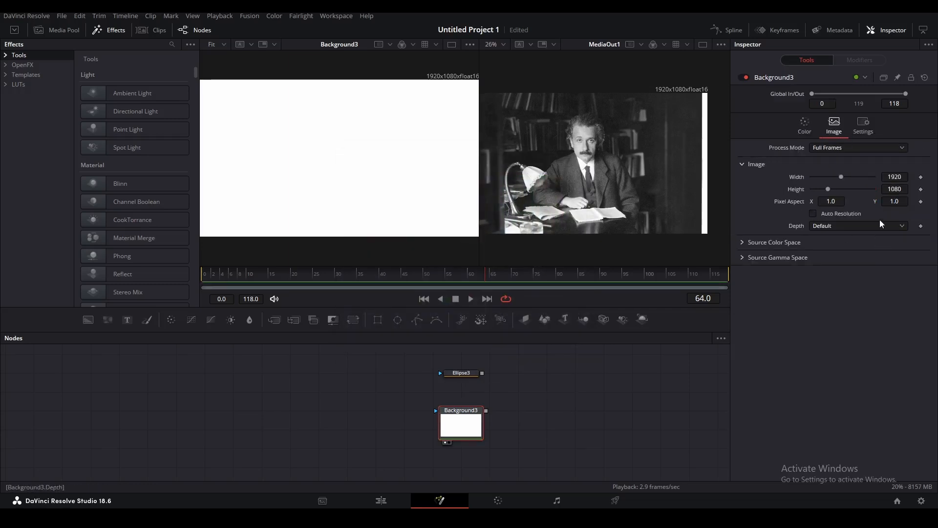
{"action": "double_click", "coordinate": [899, 189]}
{"action": "type", "text": "1920"}
{"action": "left_click", "coordinate": [612, 422]}
{"action": "left_click_drag", "start_coordinate": [477, 376], "coordinate": [436, 410]}
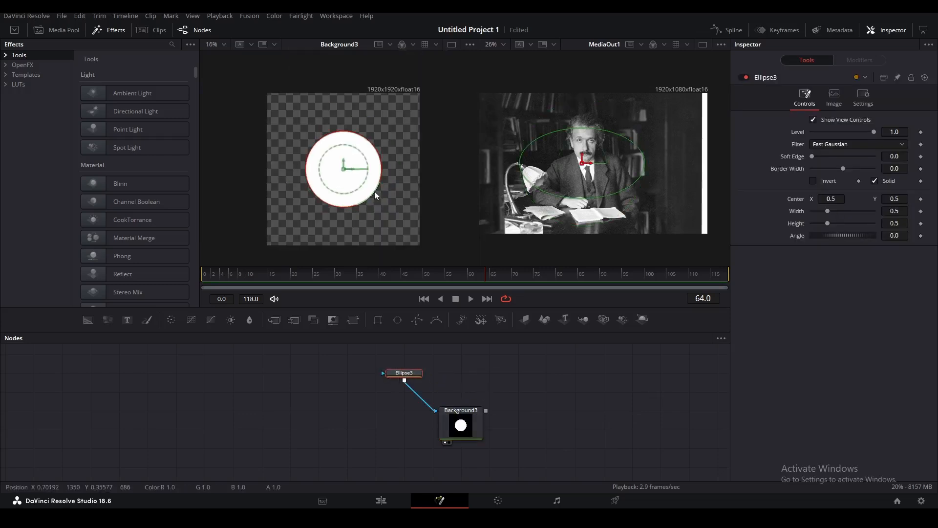
{"action": "left_click_drag", "start_coordinate": [376, 194], "coordinate": [398, 215]}
Duplicate Background3 as a black copy and merge the white circle over it (Merge5).
{"action": "left_click_drag", "start_coordinate": [468, 432], "coordinate": [468, 395]}
{"action": "left_click", "coordinate": [468, 395]}
{"action": "key", "text": "ctrl+c"}
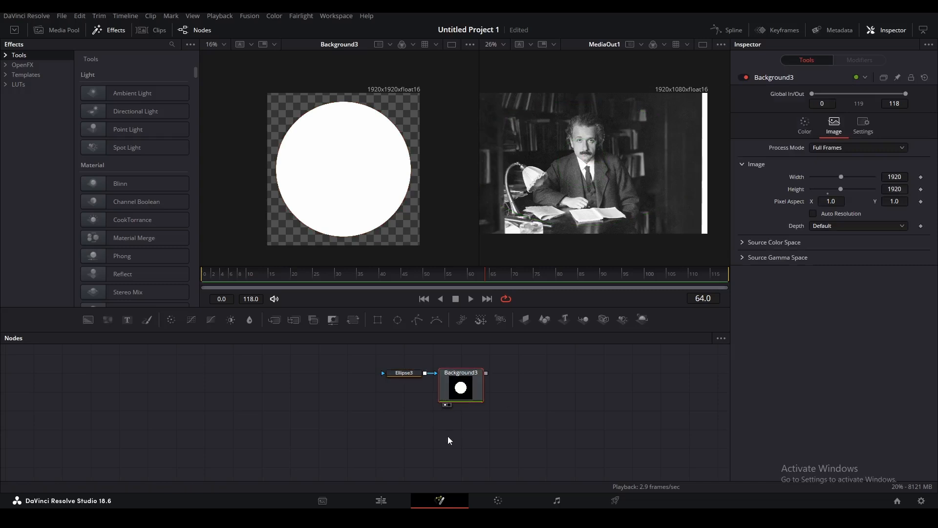
{"action": "key", "text": "ctrl+v"}
{"action": "left_click", "coordinate": [839, 177]}
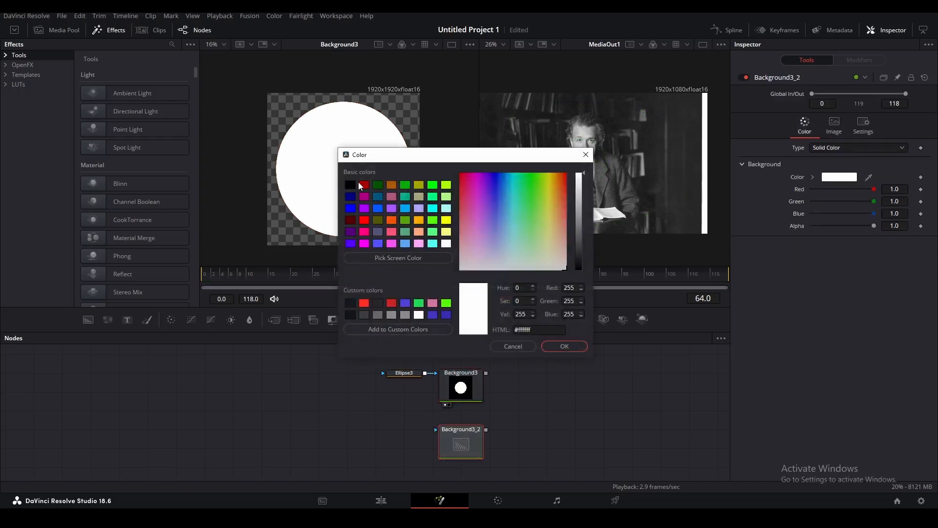
{"action": "left_click", "coordinate": [376, 175]}
{"action": "left_click", "coordinate": [562, 346]}
{"action": "left_click_drag", "start_coordinate": [487, 373], "coordinate": [488, 430]}
Add Transform4 after Merge5 with Wrap edges and size 0.44 to tile the dot.
{"action": "left_click", "coordinate": [495, 421]}
{"action": "left_click", "coordinate": [469, 396]}
{"action": "left_click", "coordinate": [354, 320]}
{"action": "left_click", "coordinate": [850, 216]}
{"action": "left_click", "coordinate": [838, 239]}
{"action": "left_click_drag", "start_coordinate": [843, 168], "coordinate": [814, 167]}
{"action": "key", "text": "1"}
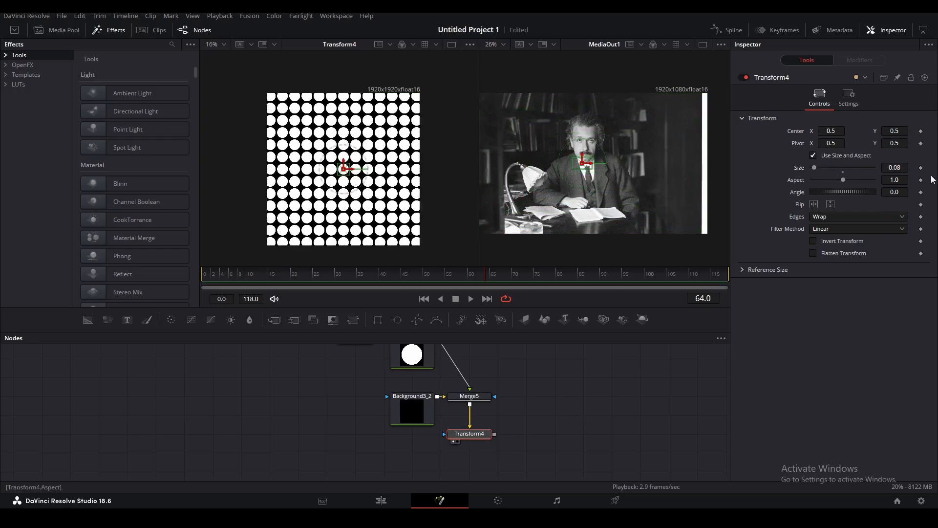
Set Transform4's size to 0.004 for a fine halftone grid.
{"action": "left_click", "coordinate": [907, 167]}
{"action": "type", "text": "0.00"}
{"action": "type", "text": "4"}
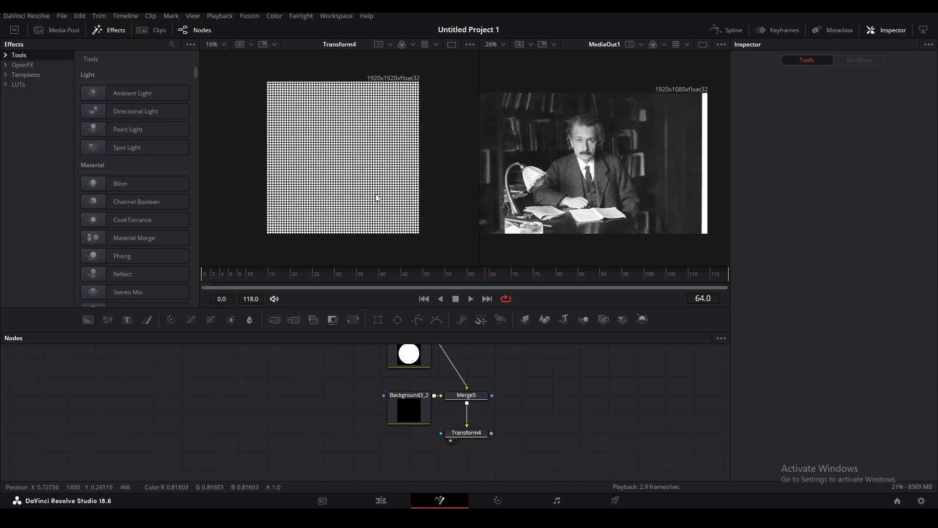
{"action": "scroll", "coordinate": [376, 196], "scroll_direction": "up", "scroll_amount": 5}
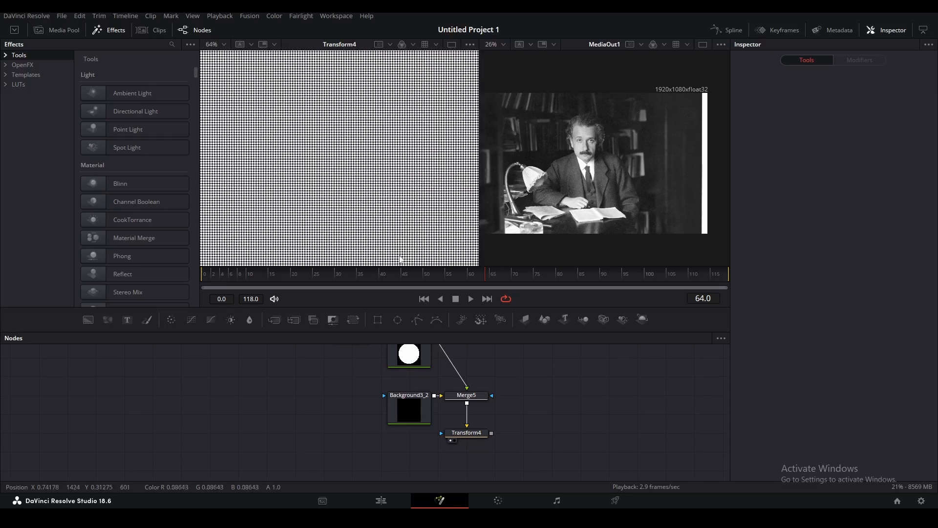
{"action": "left_click", "coordinate": [476, 434]}
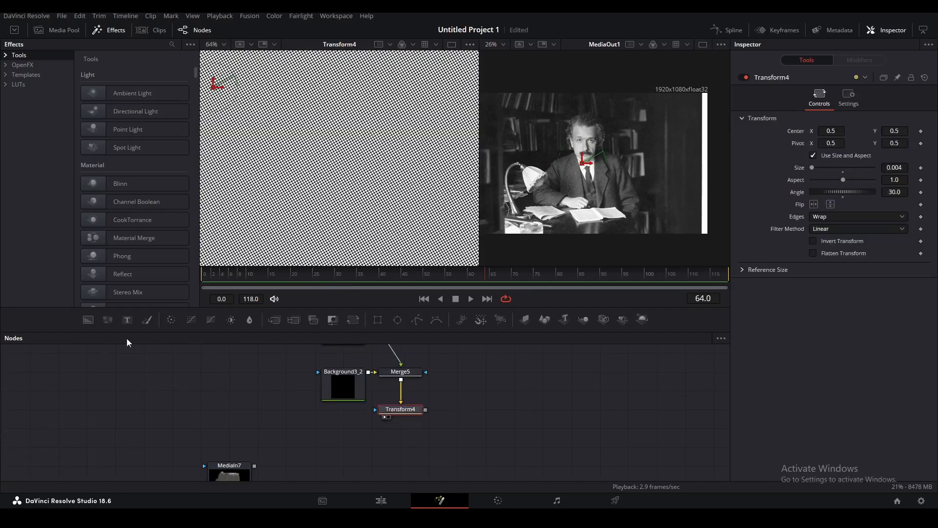
Merge the dots over a new Background4 (Merge6) and scale it with Transform5 to 0.891.
{"action": "left_click_drag", "start_coordinate": [88, 319], "coordinate": [343, 426]}
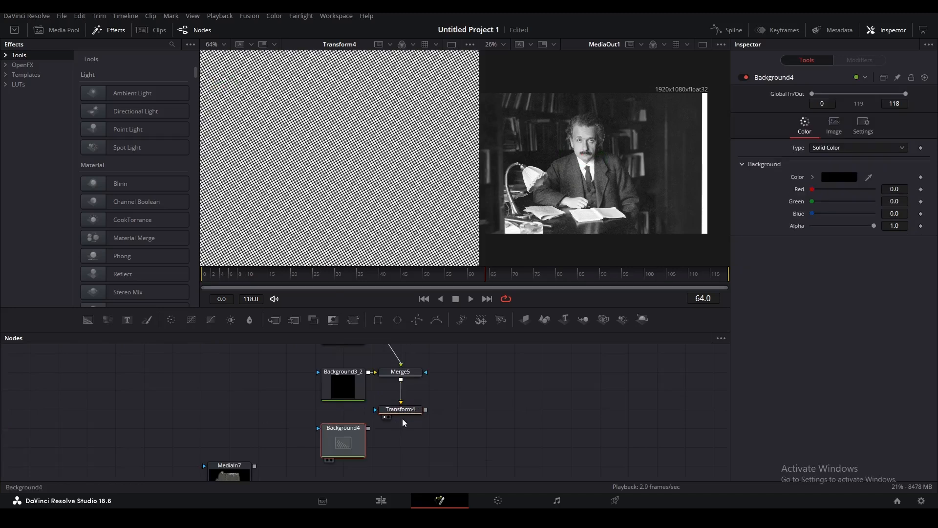
{"action": "left_click_drag", "start_coordinate": [422, 412], "coordinate": [368, 428]}
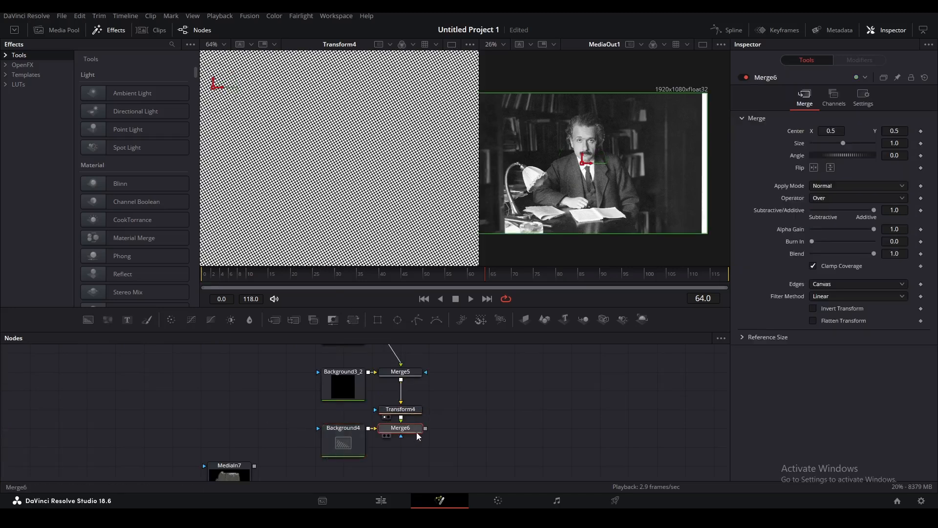
{"action": "left_click", "coordinate": [353, 320]}
{"action": "scroll", "coordinate": [422, 217], "scroll_direction": "down", "scroll_amount": 3}
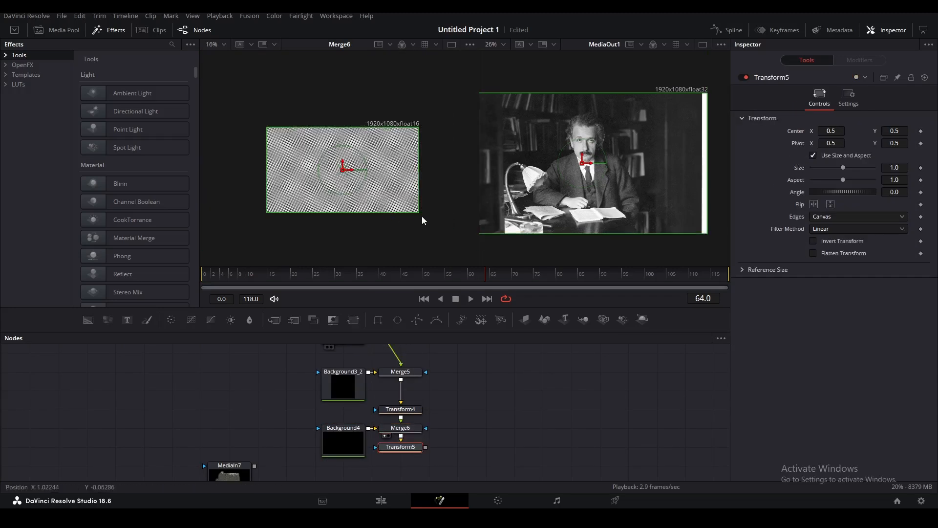
{"action": "left_click_drag", "start_coordinate": [412, 212], "coordinate": [407, 209]}
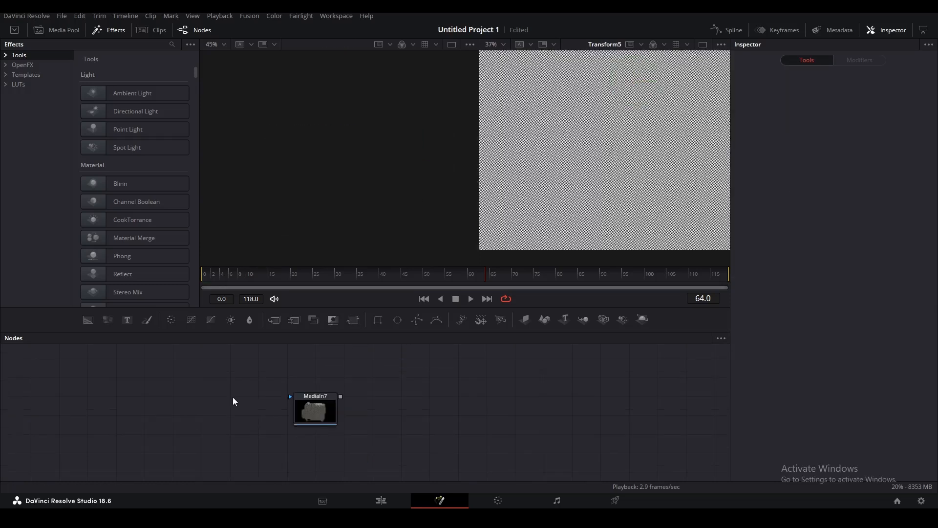
Paste a FastNoise copy and connect it into the MediaIn7 paper image.
{"action": "key", "text": "ctrl+v"}
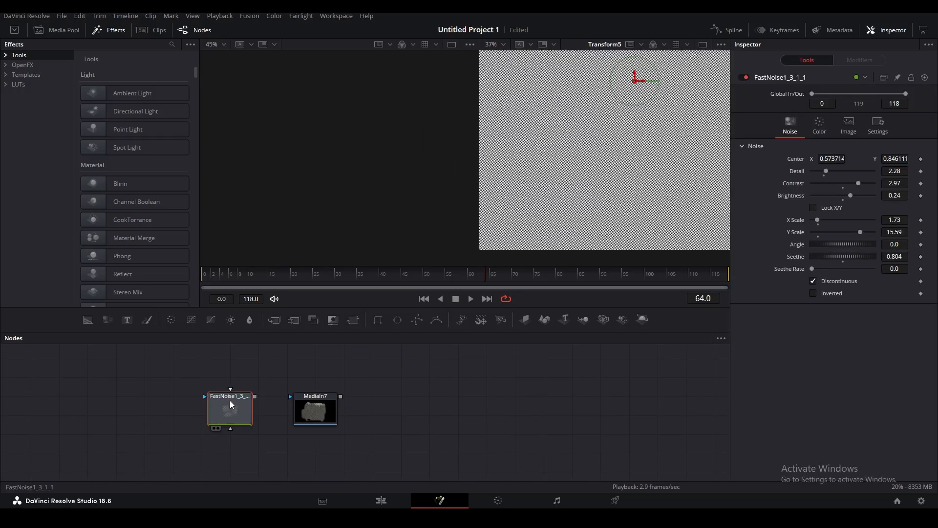
{"action": "key", "text": "1"}
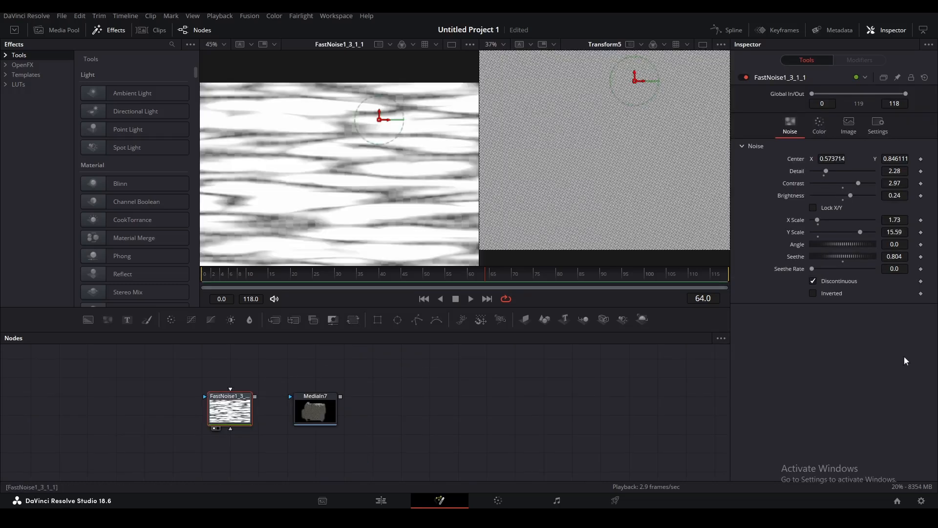
{"action": "left_click_drag", "start_coordinate": [254, 397], "coordinate": [315, 406]}
{"action": "left_click_drag", "start_coordinate": [389, 403], "coordinate": [343, 459]}
{"action": "left_click", "coordinate": [349, 451]}
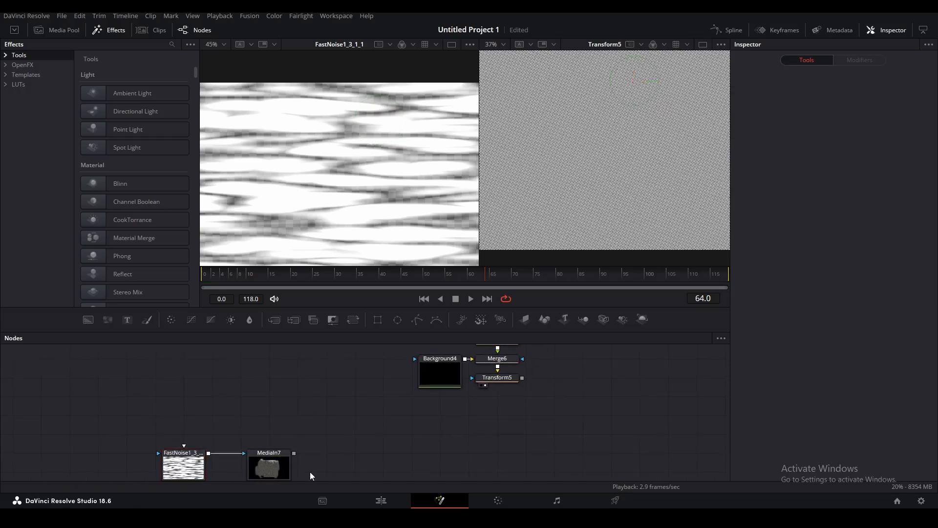
{"action": "left_click", "coordinate": [278, 467]}
Merge the paper image over a new, fully transparent Background5.
{"action": "left_click_drag", "start_coordinate": [88, 320], "coordinate": [354, 464]}
{"action": "left_click_drag", "start_coordinate": [294, 386], "coordinate": [383, 419]}
{"action": "left_click_drag", "start_coordinate": [874, 226], "coordinate": [722, 227]}
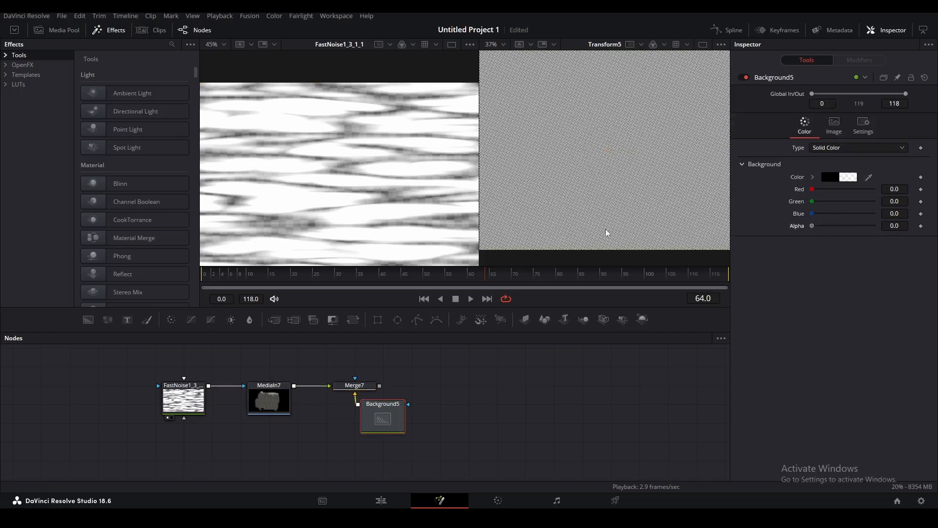
{"action": "left_click_drag", "start_coordinate": [383, 418], "coordinate": [354, 418]}
{"action": "left_click_drag", "start_coordinate": [445, 401], "coordinate": [392, 436]}
{"action": "left_click", "coordinate": [392, 436]}
Add a VariBlur fed by the paper merge, using Transform5's halftone as blur map, with reduced size.
{"action": "key", "text": "shift+space"}
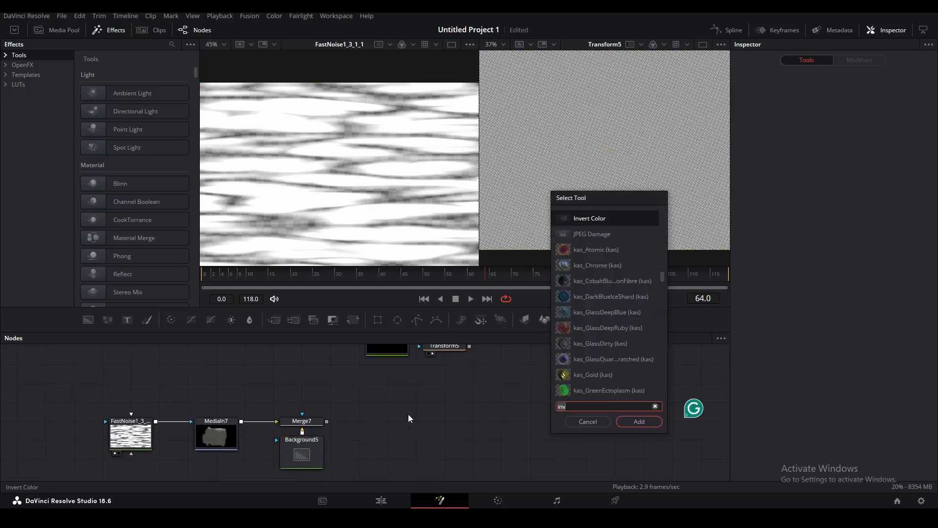
{"action": "type", "text": "va"}
{"action": "left_click", "coordinate": [637, 426]}
{"action": "scroll", "coordinate": [327, 416], "scroll_direction": "up", "scroll_amount": 2}
{"action": "left_click_drag", "start_coordinate": [321, 411], "coordinate": [450, 405]}
{"action": "scroll", "coordinate": [450, 405], "scroll_direction": "up", "scroll_amount": 2}
{"action": "left_click_drag", "start_coordinate": [487, 374], "coordinate": [470, 471]}
{"action": "key", "text": "2"}
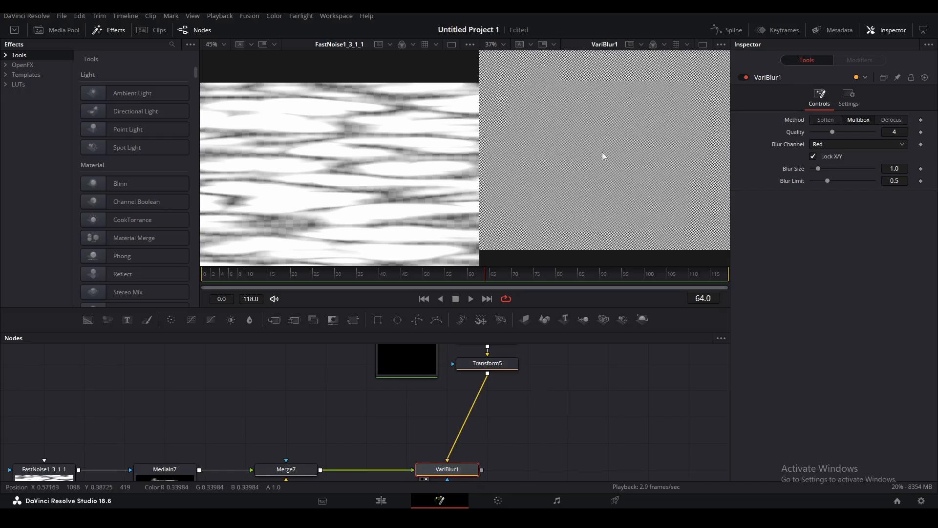
{"action": "left_click_drag", "start_coordinate": [902, 169], "coordinate": [902, 169]}
{"action": "scroll", "coordinate": [452, 442], "scroll_direction": "down", "scroll_amount": 1}
{"action": "left_click_drag", "start_coordinate": [452, 442], "coordinate": [492, 441]}
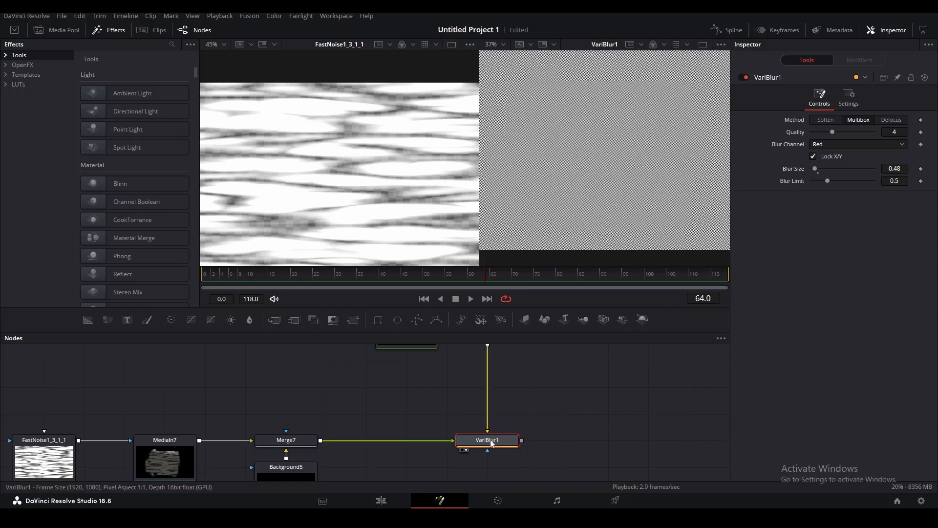
Insert two BrightnessContrast nodes around the blur and an InvertColor after the paper merge.
{"action": "left_click", "coordinate": [231, 320]}
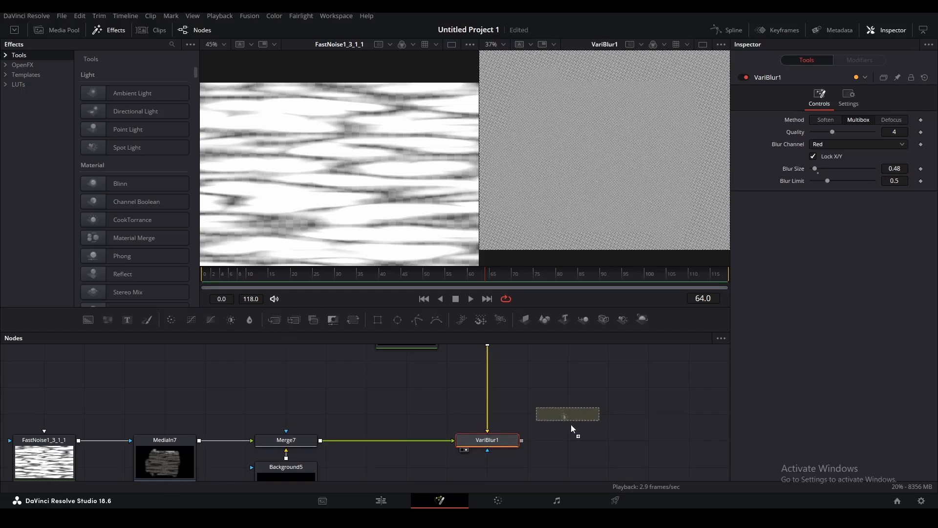
{"action": "left_click_drag", "start_coordinate": [232, 324], "coordinate": [401, 439]}
{"action": "key", "text": "1"}
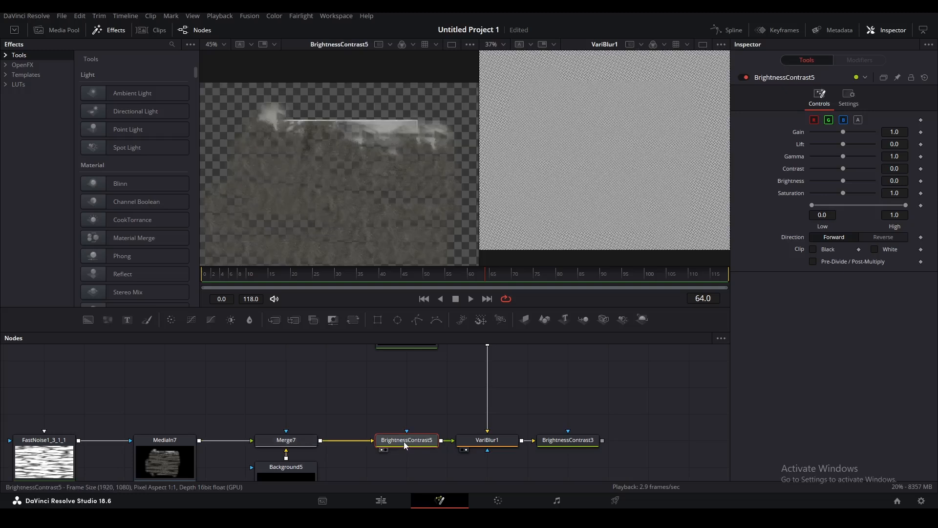
{"action": "left_click_drag", "start_coordinate": [104, 468], "coordinate": [391, 378]}
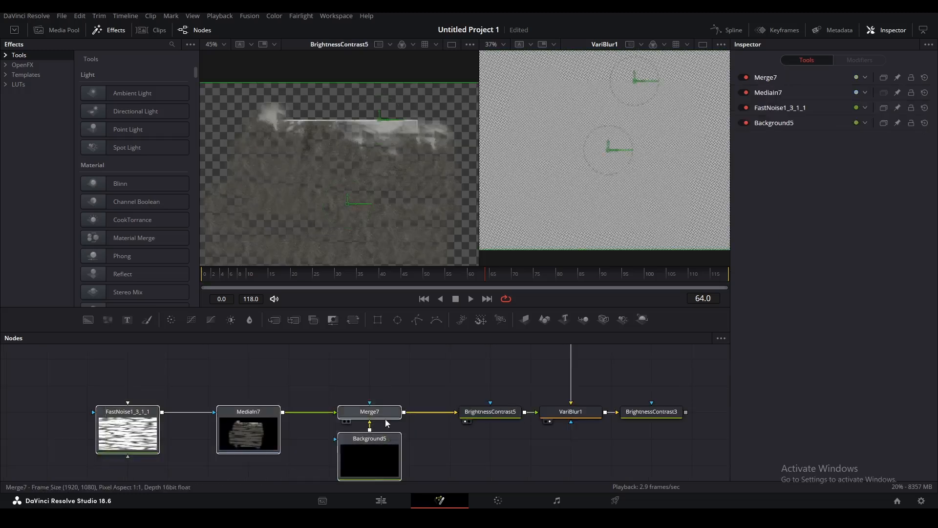
{"action": "left_click_drag", "start_coordinate": [385, 417], "coordinate": [344, 417]}
{"action": "left_click", "coordinate": [371, 389]}
{"action": "left_click", "coordinate": [354, 413]}
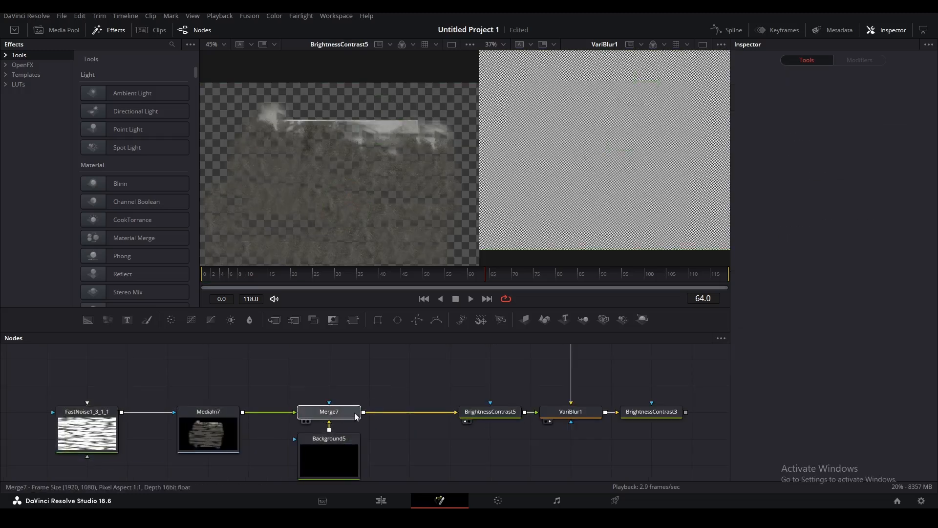
{"action": "key", "text": "shift+space"}
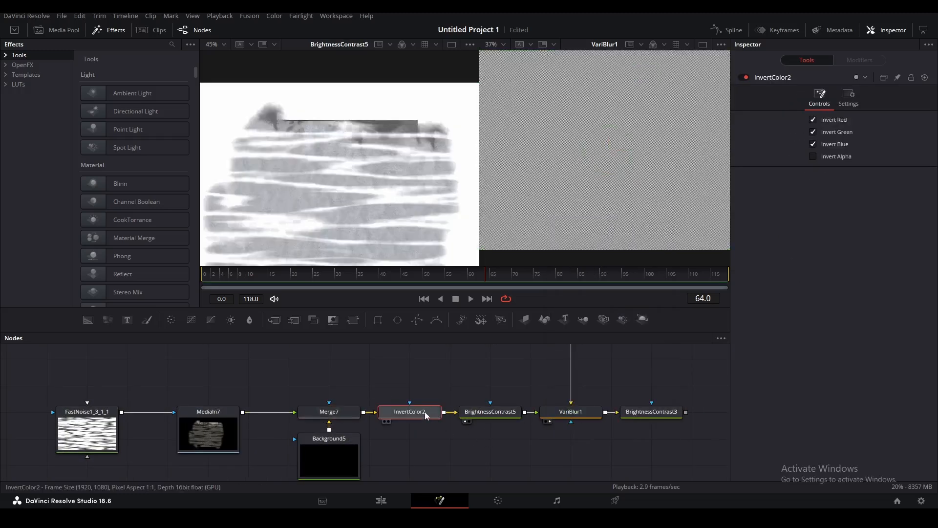
Set the first BrightnessContrast to Lift -1.0 and Brightness -0.5.
{"action": "left_click", "coordinate": [490, 412]}
{"action": "left_click", "coordinate": [652, 412]}
{"action": "key", "text": "2"}
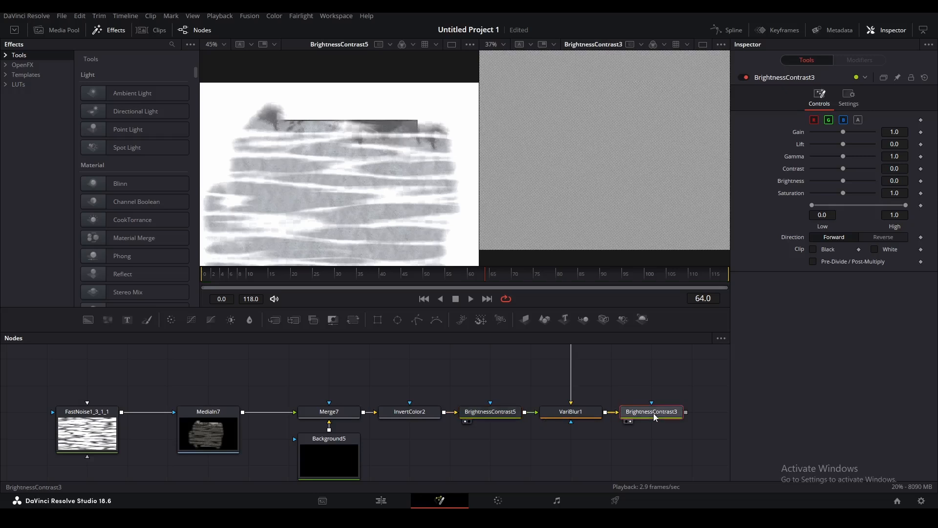
{"action": "left_click", "coordinate": [486, 413]}
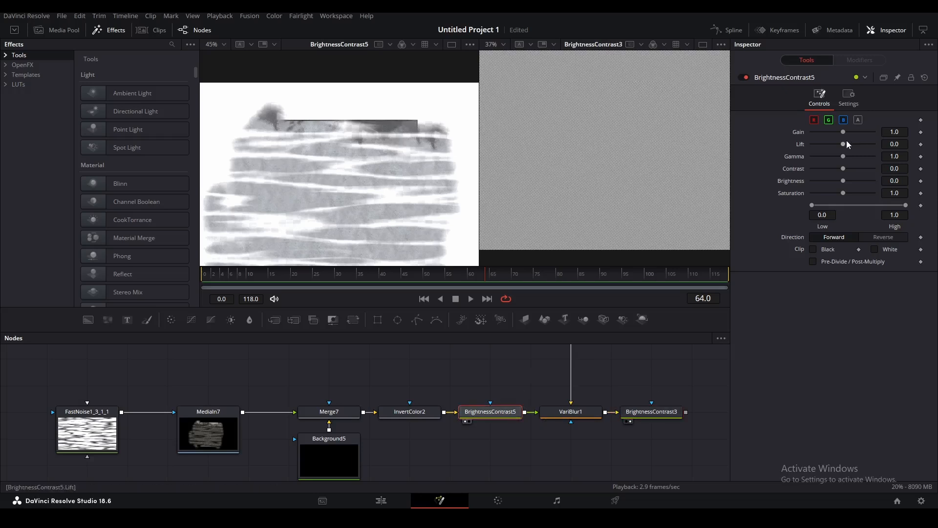
{"action": "left_click_drag", "start_coordinate": [843, 143], "coordinate": [787, 153]}
{"action": "left_click", "coordinate": [901, 182]}
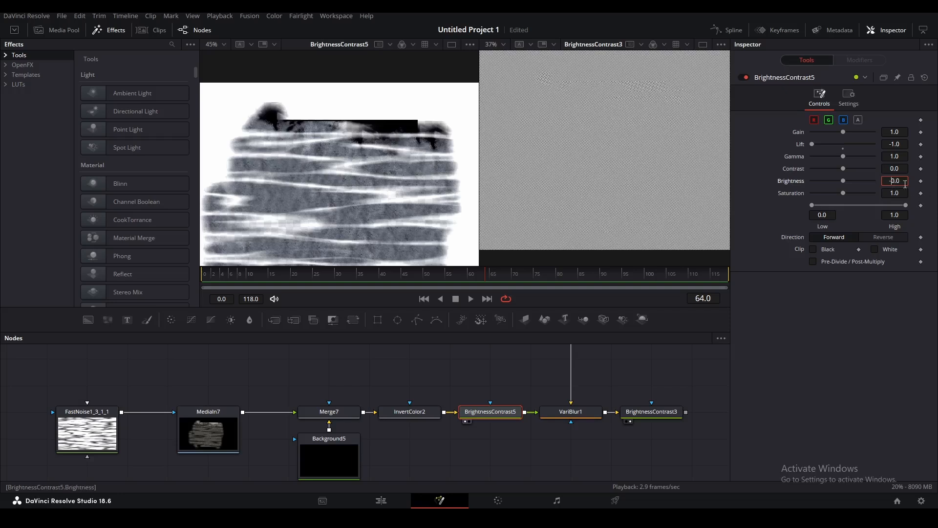
{"action": "key", "text": "Return"}
Raise the final BrightnessContrast's Low clip to 0.722.
{"action": "left_click", "coordinate": [635, 413]}
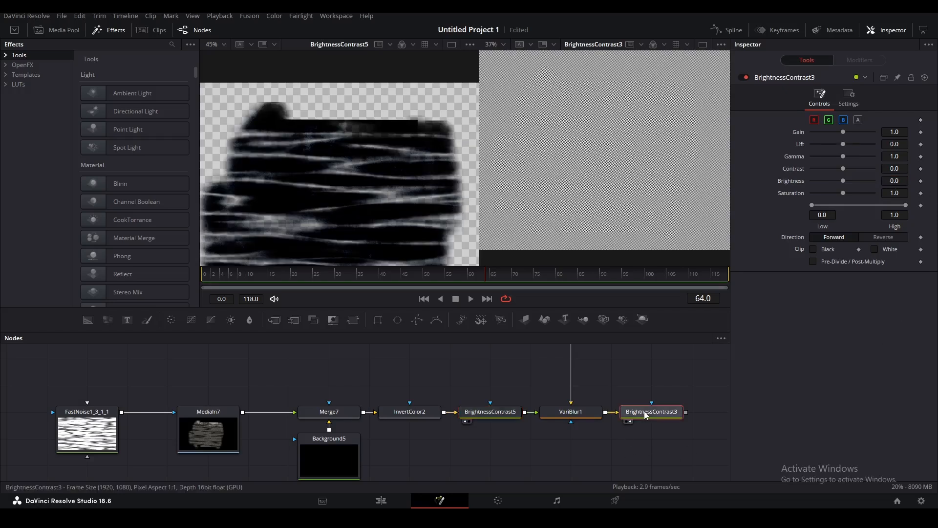
{"action": "left_click_drag", "start_coordinate": [813, 204], "coordinate": [896, 201]}
{"action": "left_click", "coordinate": [640, 207]}
{"action": "scroll", "coordinate": [641, 205], "scroll_direction": "up", "scroll_amount": 3}
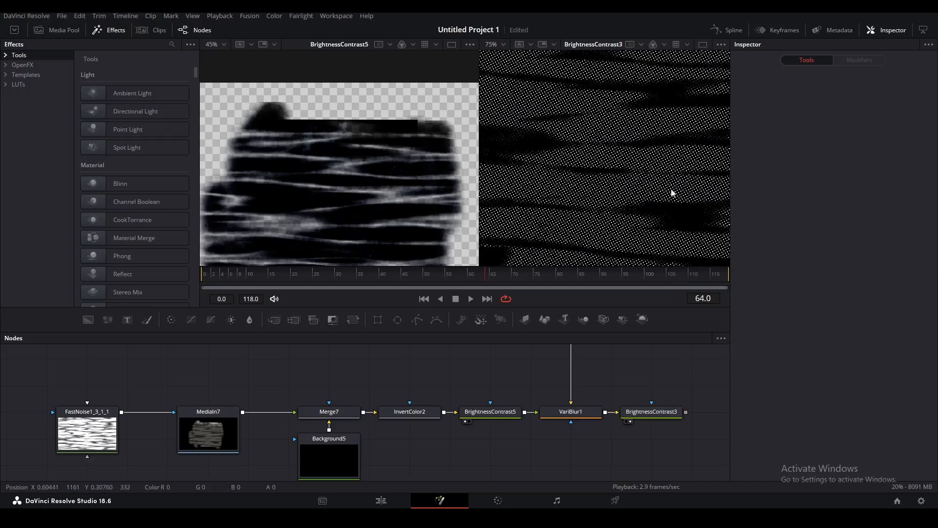
{"action": "scroll", "coordinate": [665, 201], "scroll_direction": "down", "scroll_amount": 3}
{"action": "left_click_drag", "start_coordinate": [626, 420], "coordinate": [339, 455]}
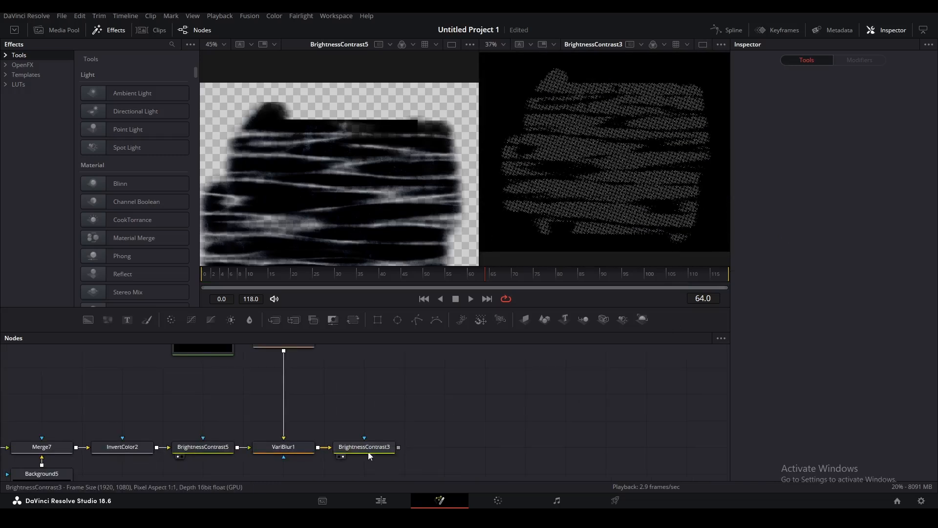
{"action": "left_click", "coordinate": [370, 451]}
Add a Luma Keyer after the final brightness adjustment and preview it.
{"action": "key", "text": "shift+space"}
{"action": "type", "text": "luma"}
{"action": "key", "text": "Return"}
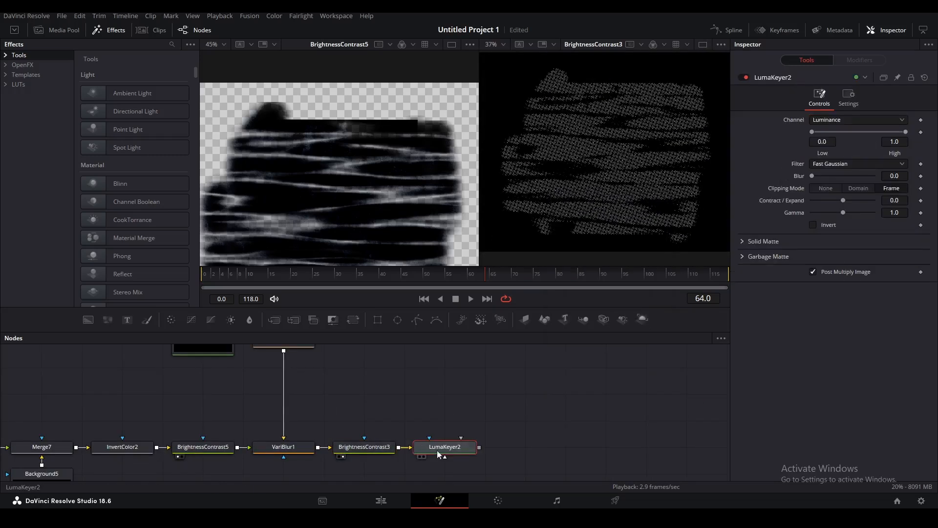
{"action": "left_click_drag", "start_coordinate": [437, 450], "coordinate": [609, 242]}
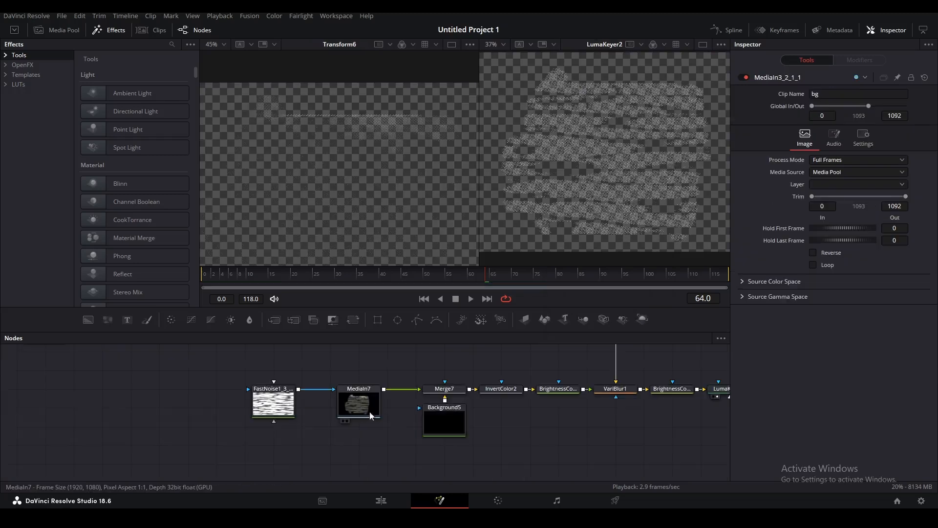
Paste a copy of the paper image node and feed the keyed strokes into it.
{"action": "left_click_drag", "start_coordinate": [579, 403], "coordinate": [256, 447]}
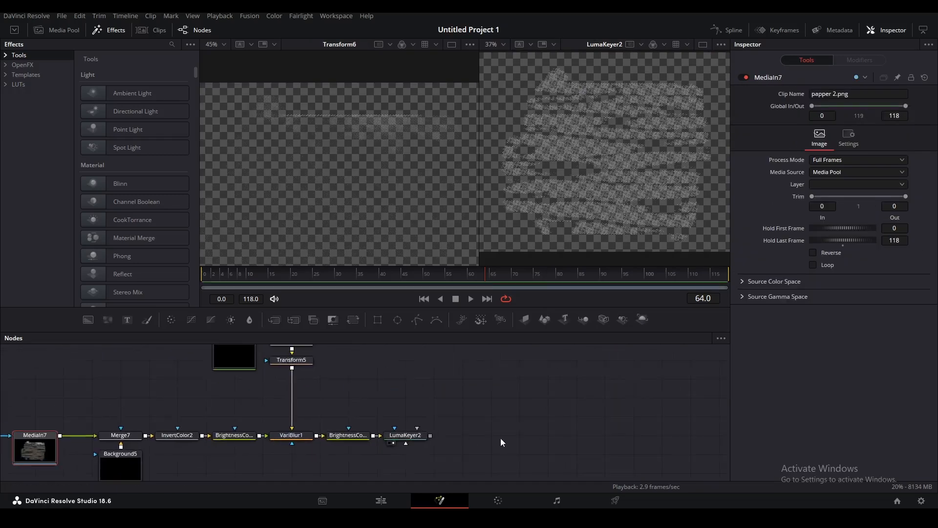
{"action": "left_click", "coordinate": [502, 438]}
{"action": "key", "text": "ctrl+v"}
{"action": "left_click_drag", "start_coordinate": [430, 433], "coordinate": [354, 161]}
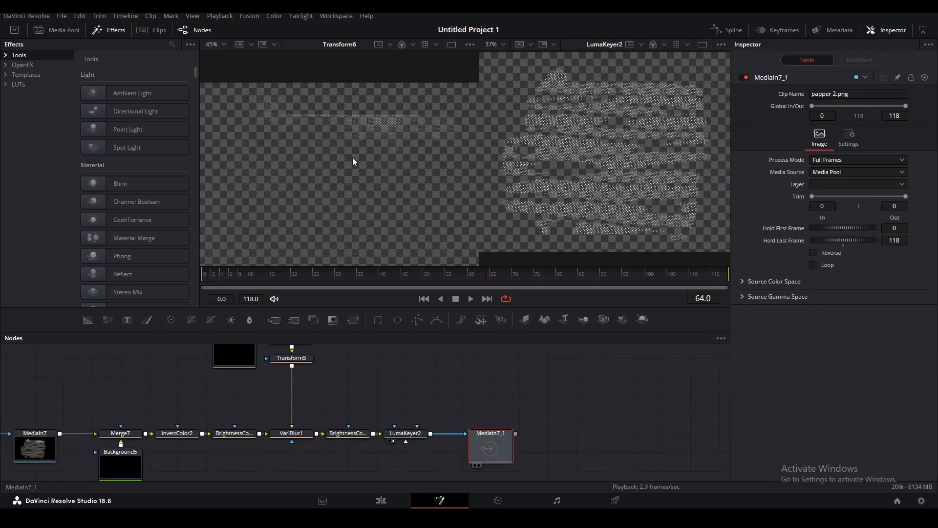
{"action": "left_click", "coordinate": [549, 396]}
{"action": "scroll", "coordinate": [394, 169], "scroll_direction": "up", "scroll_amount": 5}
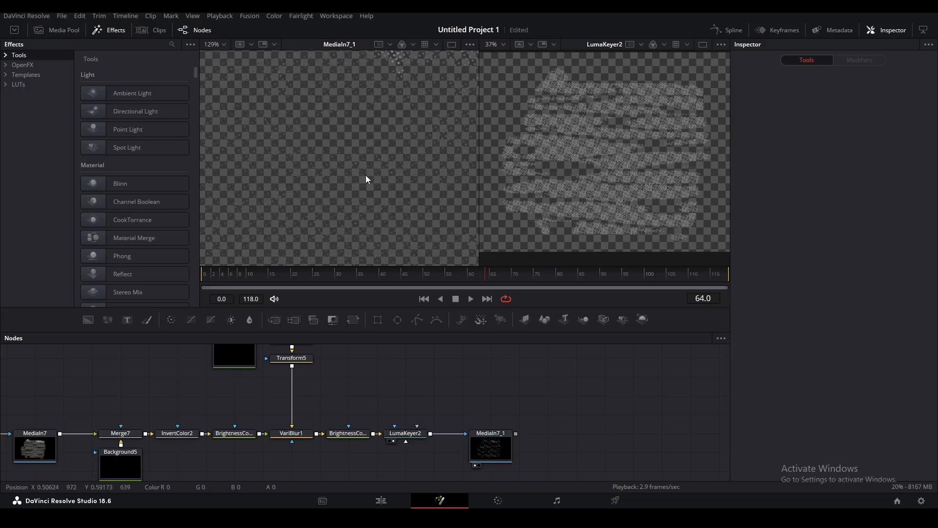
{"action": "left_click_drag", "start_coordinate": [530, 435], "coordinate": [508, 393]}
Merge the paper copy over a new Background6 and connect it into Merge8.
{"action": "left_click_drag", "start_coordinate": [87, 321], "coordinate": [504, 440]}
{"action": "left_click_drag", "start_coordinate": [495, 392], "coordinate": [525, 428]}
{"action": "left_click", "coordinate": [664, 432]}
{"action": "left_click_drag", "start_coordinate": [664, 432], "coordinate": [465, 427]}
{"action": "scroll", "coordinate": [465, 427], "scroll_direction": "down", "scroll_amount": 4}
{"action": "scroll", "coordinate": [465, 427], "scroll_direction": "up", "scroll_amount": 2}
{"action": "left_click_drag", "start_coordinate": [195, 388], "coordinate": [542, 449]}
{"action": "left_click_drag", "start_coordinate": [293, 401], "coordinate": [359, 405]}
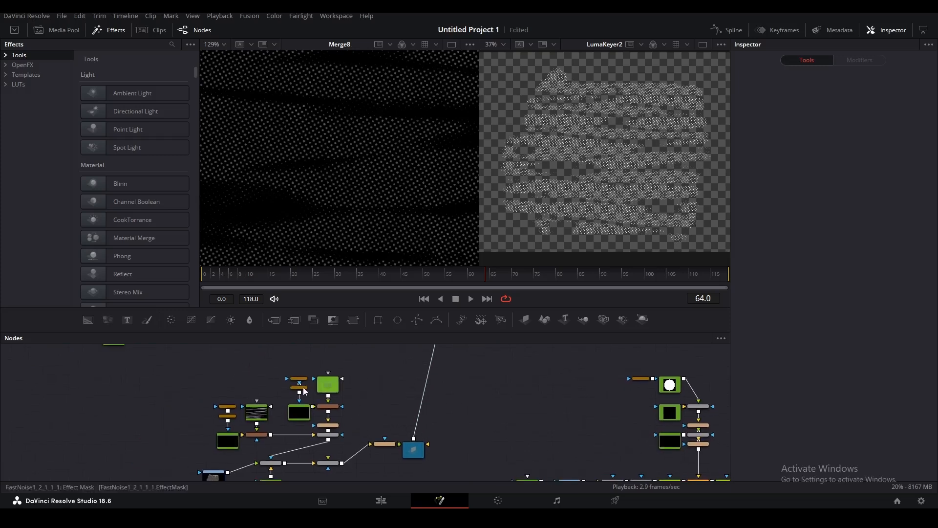
Copy the stroke-mask node group and paste it near Merge8.
{"action": "left_click_drag", "start_coordinate": [190, 362], "coordinate": [333, 439]}
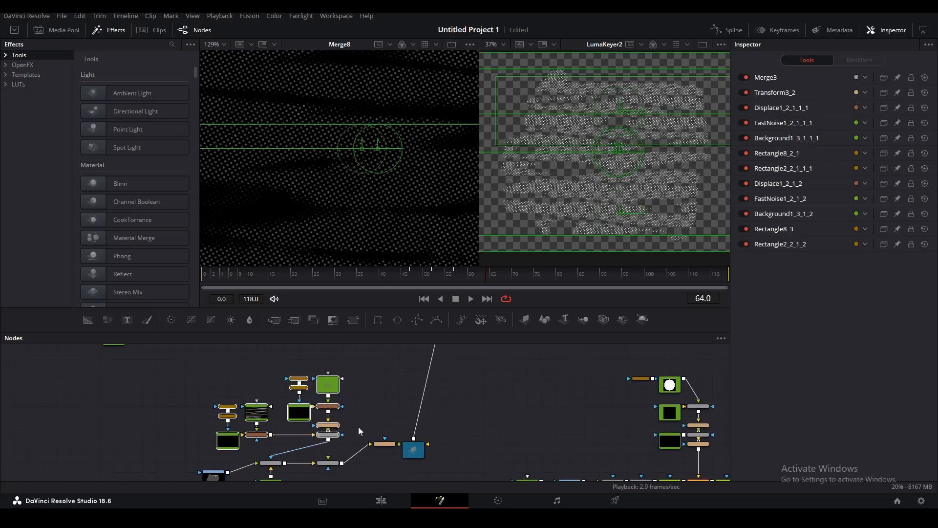
{"action": "scroll", "coordinate": [333, 440], "scroll_direction": "down", "scroll_amount": 3}
{"action": "left_click_drag", "start_coordinate": [611, 455], "coordinate": [352, 445]}
{"action": "left_click_drag", "start_coordinate": [341, 430], "coordinate": [340, 435]}
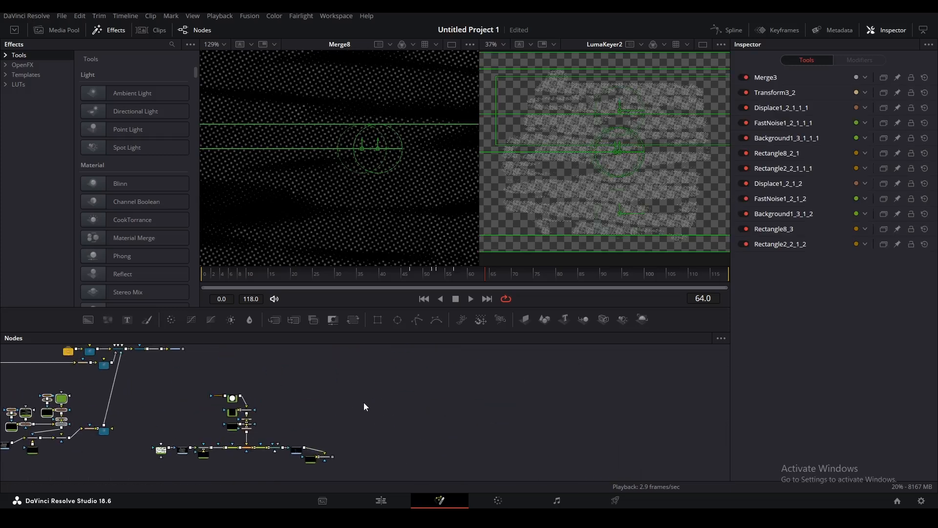
{"action": "left_click", "coordinate": [363, 403]}
{"action": "key", "text": "ctrl+v"}
{"action": "left_click", "coordinate": [439, 450]}
Wire the pasted Merge3_2 into Merge8's mask input.
{"action": "scroll", "coordinate": [397, 430], "scroll_direction": "up", "scroll_amount": 3}
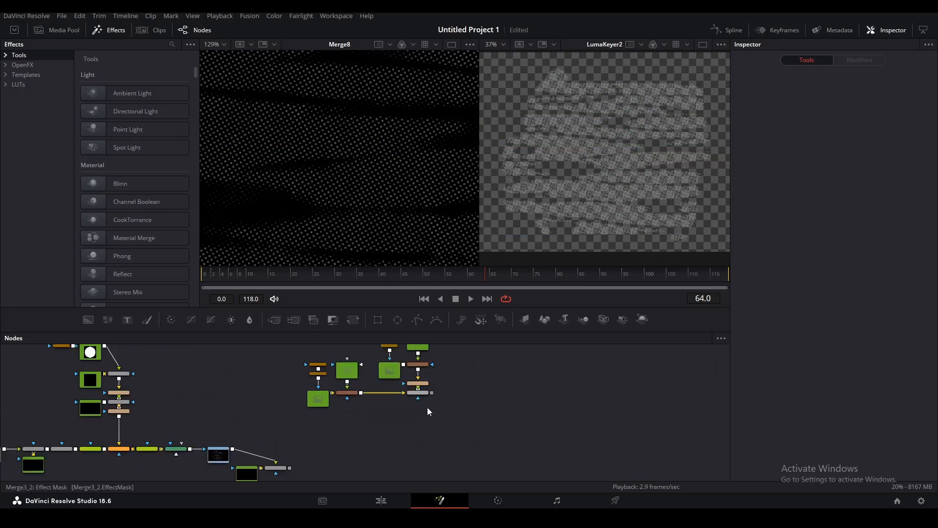
{"action": "left_click_drag", "start_coordinate": [432, 387], "coordinate": [274, 457]}
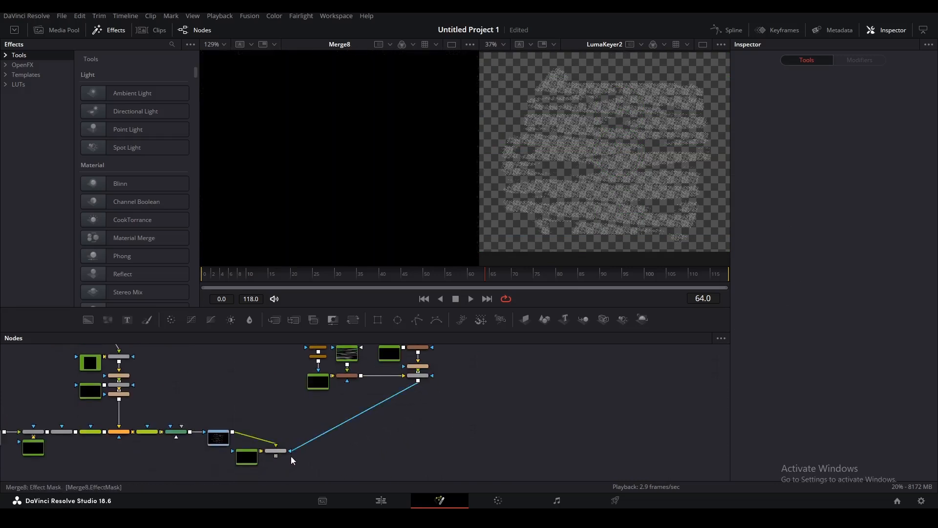
{"action": "scroll", "coordinate": [274, 458], "scroll_direction": "up", "scroll_amount": 3}
{"action": "left_click", "coordinate": [440, 274]}
{"action": "mouse_move", "coordinate": [439, 275]}
{"action": "left_mouse_down"}
{"action": "mouse_move", "coordinate": [339, 274]}
{"action": "mouse_move", "coordinate": [455, 274]}
{"action": "mouse_move", "coordinate": [435, 273]}
{"action": "left_mouse_up"}
{"action": "scroll", "coordinate": [358, 214], "scroll_direction": "down", "scroll_amount": 5}
Set Background6's alpha to 0 so it is fully transparent.
{"action": "left_click", "coordinate": [232, 460]}
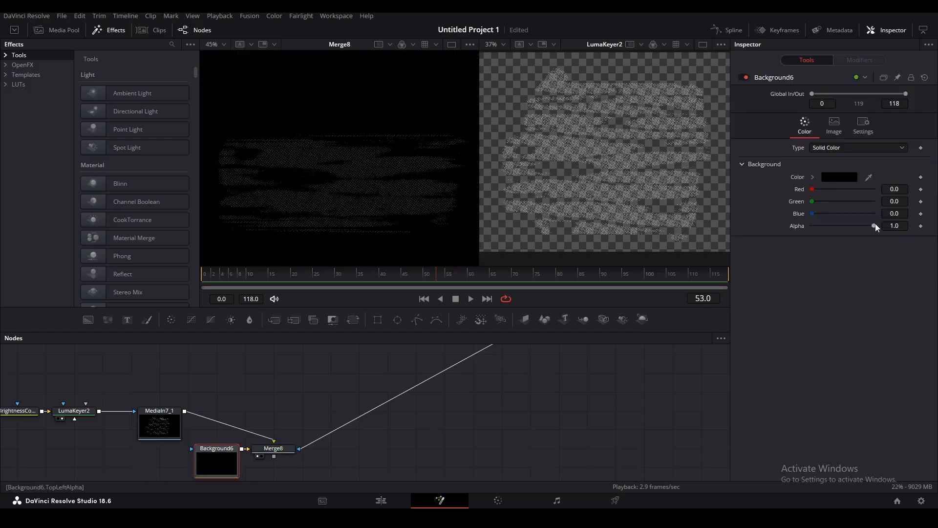
{"action": "left_click_drag", "start_coordinate": [874, 226], "coordinate": [812, 226]}
{"action": "scroll", "coordinate": [267, 439], "scroll_direction": "up", "scroll_amount": 10}
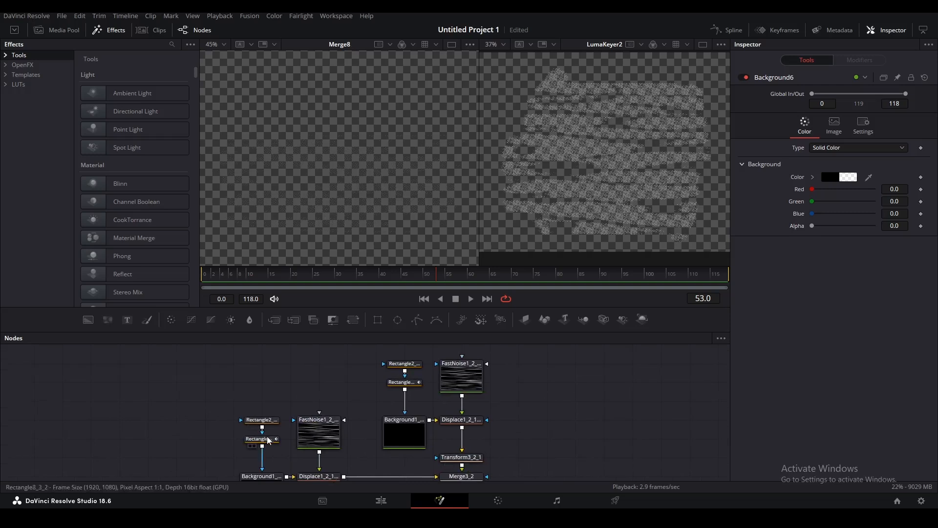
{"action": "left_click", "coordinate": [266, 439]}
Show the Spline panel and collapse the new mask nodes into a group with Ctrl+G.
{"action": "left_click", "coordinate": [720, 30]}
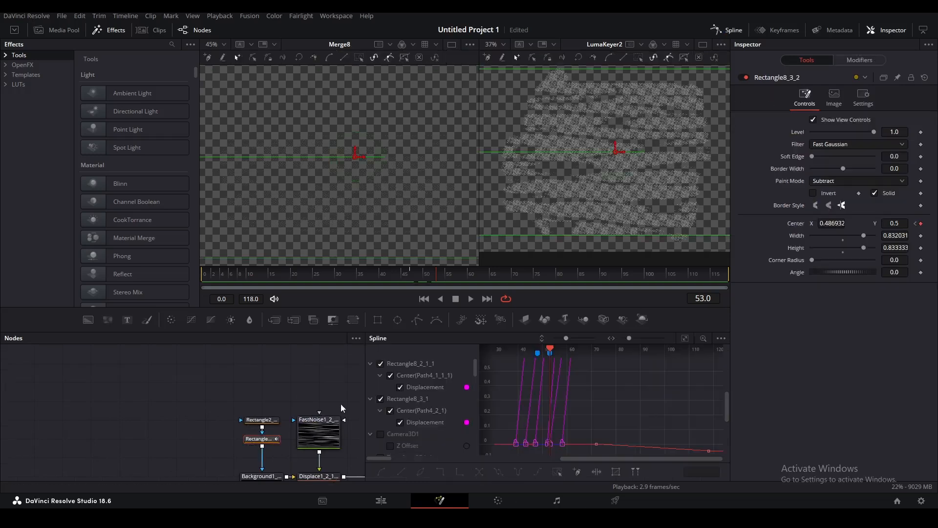
{"action": "scroll", "coordinate": [355, 412], "scroll_direction": "down", "scroll_amount": 3}
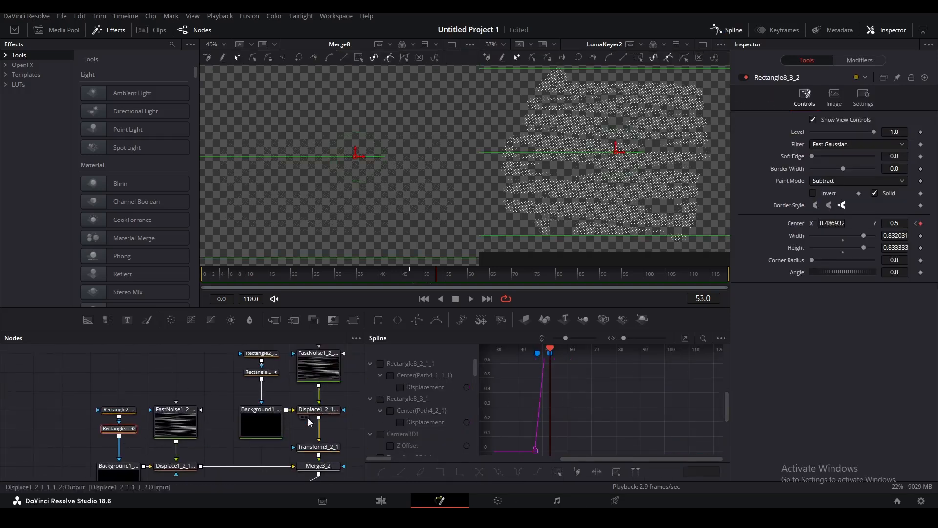
{"action": "scroll", "coordinate": [184, 374], "scroll_direction": "down", "scroll_amount": 3}
{"action": "left_click_drag", "start_coordinate": [79, 370], "coordinate": [248, 444]}
{"action": "key", "text": "ctrl+g"}
Shift the four reveal keyframes later in time in the Spline panel.
{"action": "scroll", "coordinate": [166, 442], "scroll_direction": "down", "scroll_amount": 4}
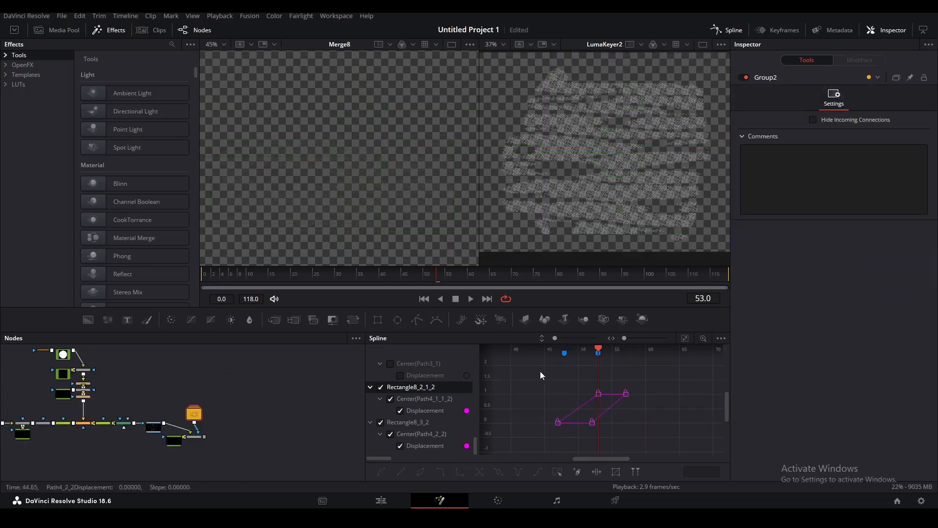
{"action": "left_click_drag", "start_coordinate": [540, 372], "coordinate": [690, 455]}
{"action": "left_click_drag", "start_coordinate": [598, 394], "coordinate": [617, 397]}
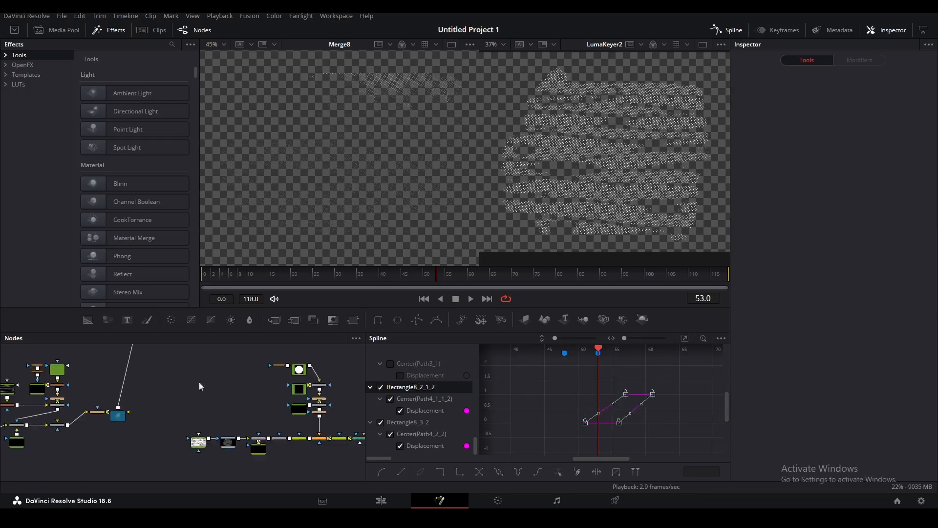
Find and select the original Einstein ImagePlane3D node.
{"action": "scroll", "coordinate": [198, 382], "scroll_direction": "down", "scroll_amount": 3}
{"action": "scroll", "coordinate": [304, 434], "scroll_direction": "up", "scroll_amount": 3}
{"action": "left_click_drag", "start_coordinate": [128, 382], "coordinate": [155, 400]}
{"action": "scroll", "coordinate": [191, 400], "scroll_direction": "up", "scroll_amount": 3}
{"action": "left_click", "coordinate": [192, 400]}
{"action": "scroll", "coordinate": [192, 401], "scroll_direction": "down", "scroll_amount": 3}
{"action": "scroll", "coordinate": [262, 416], "scroll_direction": "up", "scroll_amount": 4}
Paste an image plane copy near Merge8, wire it into Merge3D1, and nudge its Translation Y.
{"action": "left_click", "coordinate": [250, 417]}
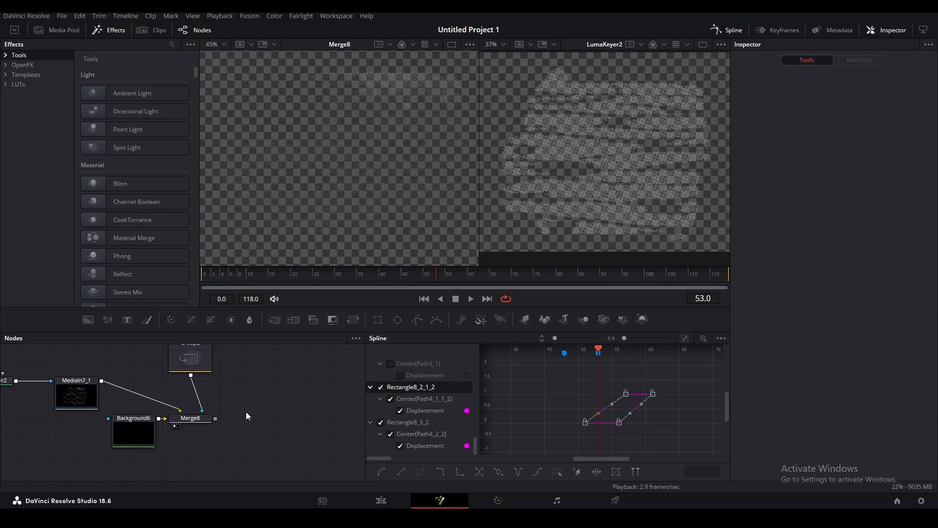
{"action": "key", "text": "ctrl+v"}
{"action": "left_click_drag", "start_coordinate": [248, 411], "coordinate": [85, 437]}
{"action": "scroll", "coordinate": [264, 424], "scroll_direction": "down", "scroll_amount": 4}
{"action": "scroll", "coordinate": [82, 437], "scroll_direction": "up", "scroll_amount": 4}
{"action": "key", "text": "ctrl+z"}
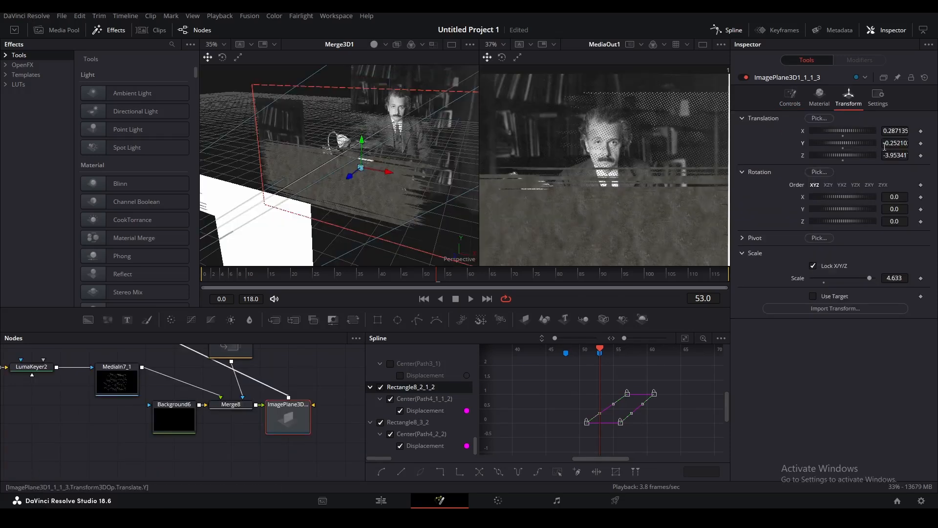
{"action": "left_click_drag", "start_coordinate": [843, 144], "coordinate": [850, 143]}
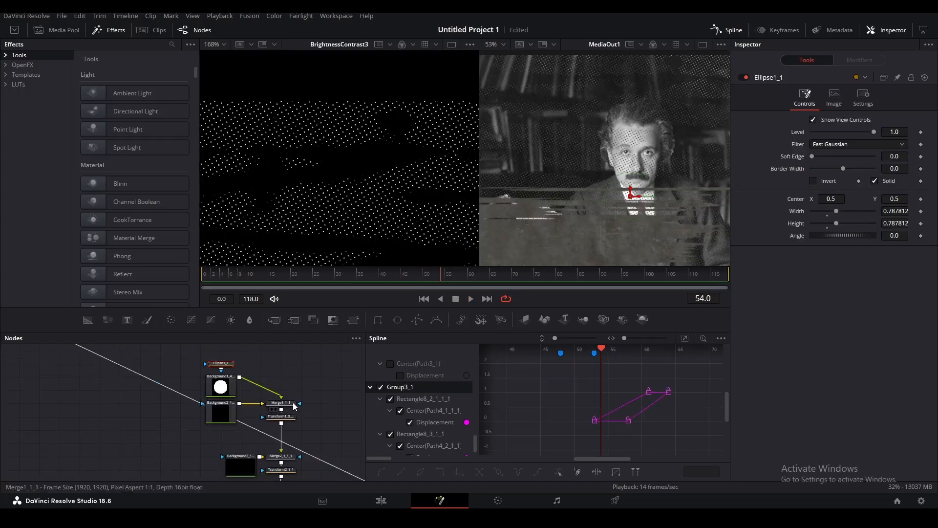
{"action": "left_click", "coordinate": [294, 406]}
View Merge1_1_1 in the left viewer and inspect LumaKeyer1_1's settings.
{"action": "key", "text": "1"}
{"action": "scroll", "coordinate": [356, 220], "scroll_direction": "down", "scroll_amount": 5}
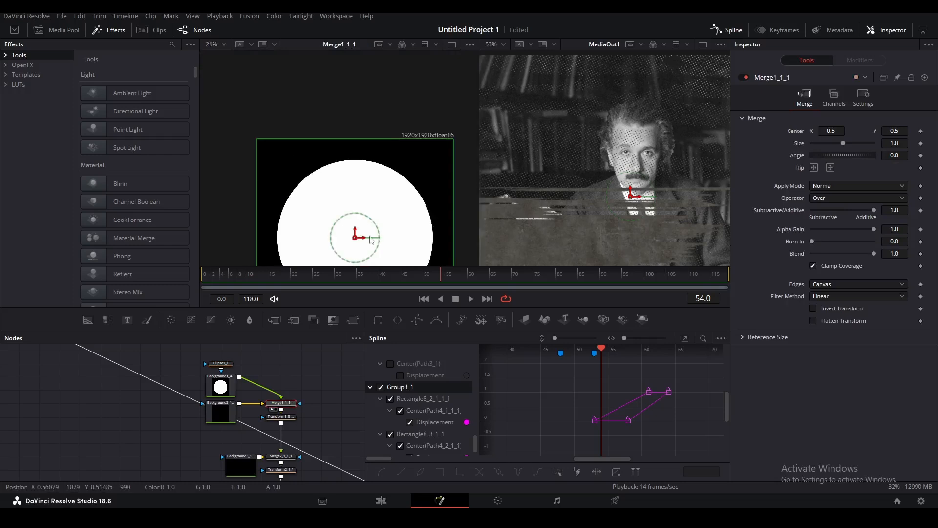
{"action": "left_click_drag", "start_coordinate": [366, 234], "coordinate": [362, 170]}
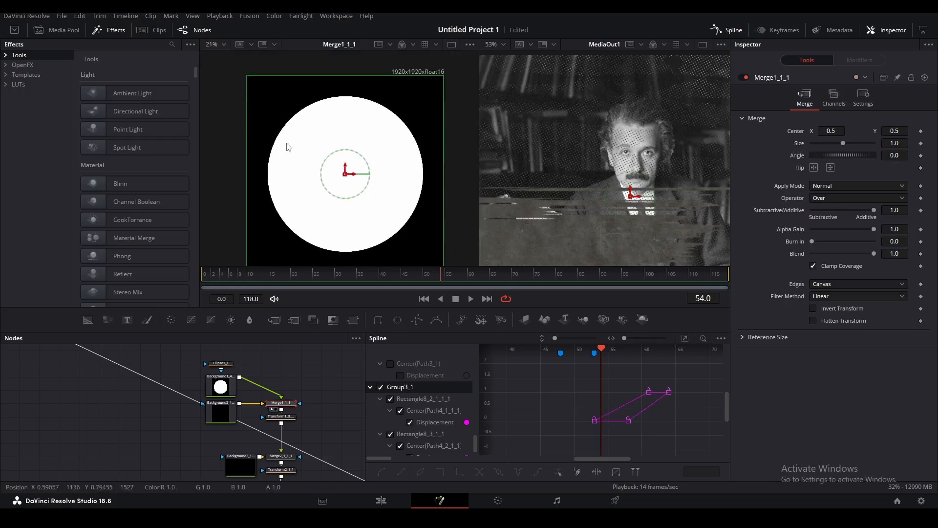
{"action": "scroll", "coordinate": [341, 397], "scroll_direction": "down", "scroll_amount": 5}
{"action": "left_click", "coordinate": [342, 392]}
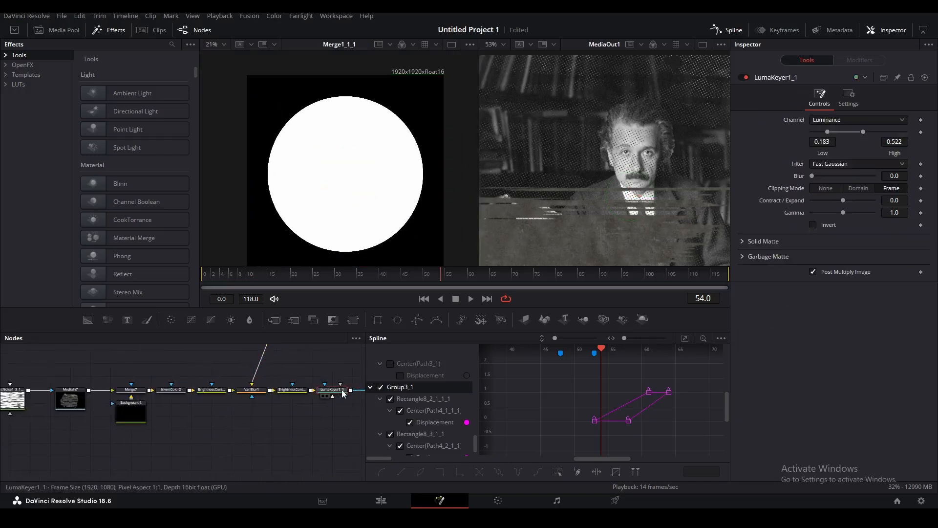
Add an Ellipse3 mask and connect it to FastNoise1_3_1_1's mask input.
{"action": "left_click_drag", "start_coordinate": [91, 396], "coordinate": [235, 447]}
{"action": "left_click", "coordinate": [153, 450]}
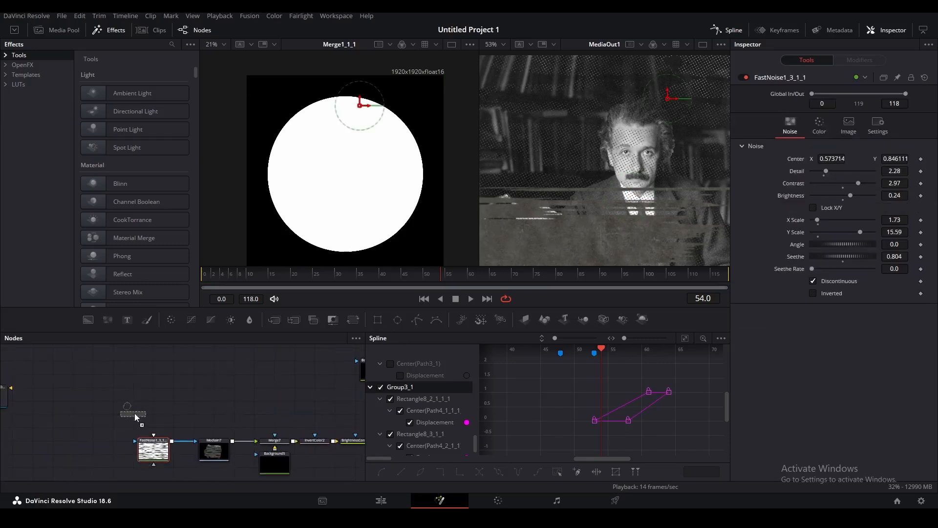
{"action": "left_click_drag", "start_coordinate": [137, 415], "coordinate": [137, 415]}
{"action": "scroll", "coordinate": [590, 107], "scroll_direction": "down", "scroll_amount": 5}
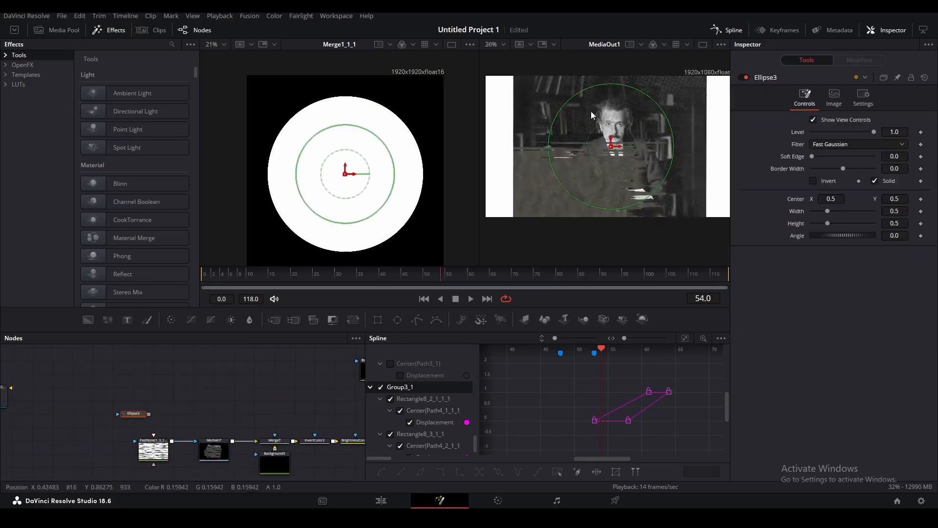
{"action": "left_click_drag", "start_coordinate": [645, 160], "coordinate": [608, 195]}
{"action": "scroll", "coordinate": [612, 210], "scroll_direction": "up", "scroll_amount": 3}
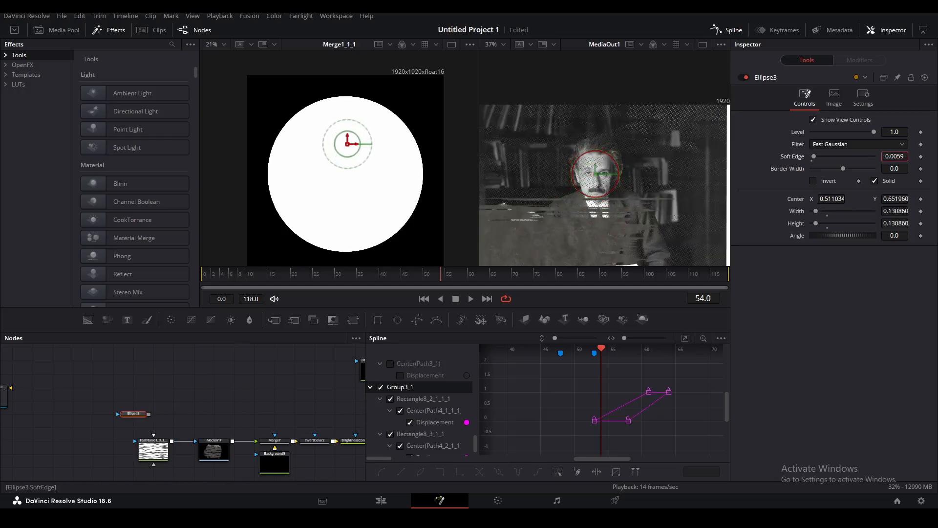
{"action": "left_click_drag", "start_coordinate": [148, 415], "coordinate": [162, 449]}
{"action": "left_click", "coordinate": [185, 401]}
Size Ellipse3 over Einstein's face, invert it, and set Soft Edge to 0.0378.
{"action": "left_click", "coordinate": [134, 414]}
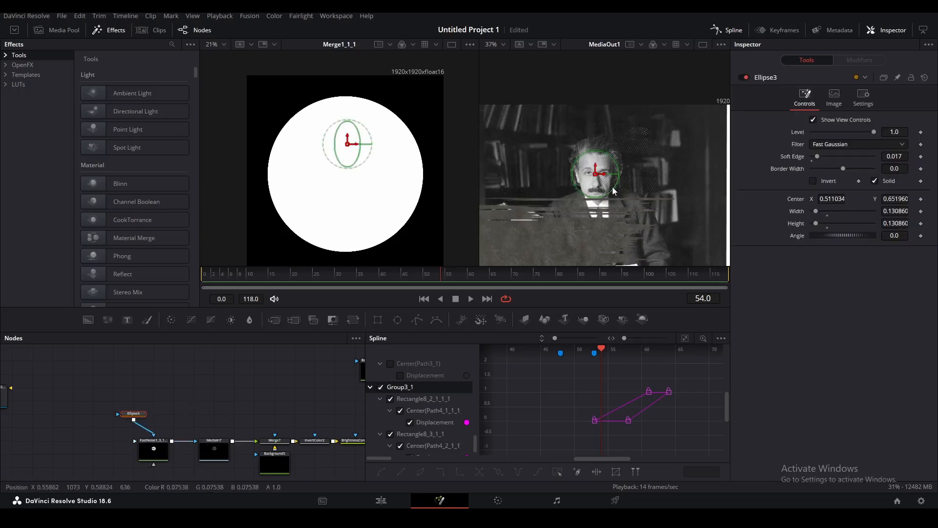
{"action": "scroll", "coordinate": [612, 188], "scroll_direction": "up", "scroll_amount": 2}
{"action": "left_click_drag", "start_coordinate": [613, 194], "coordinate": [558, 169]}
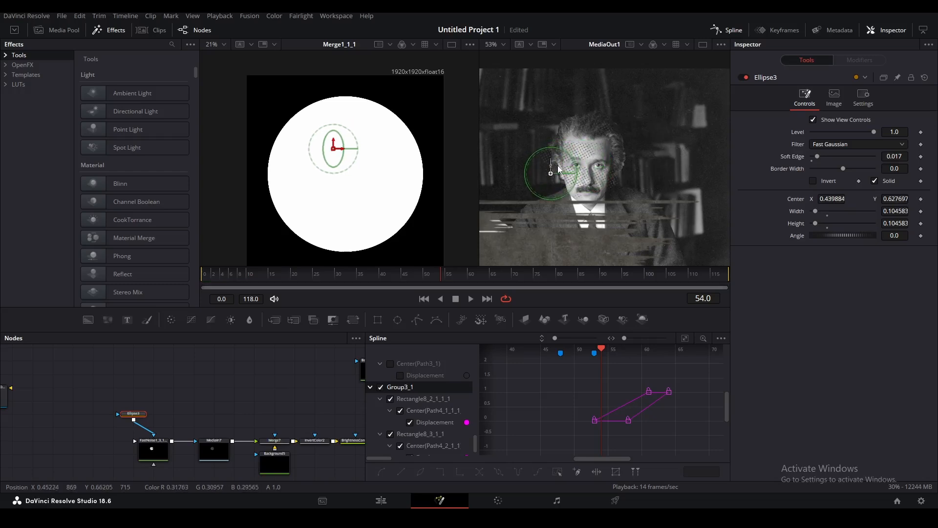
{"action": "left_click", "coordinate": [813, 181]}
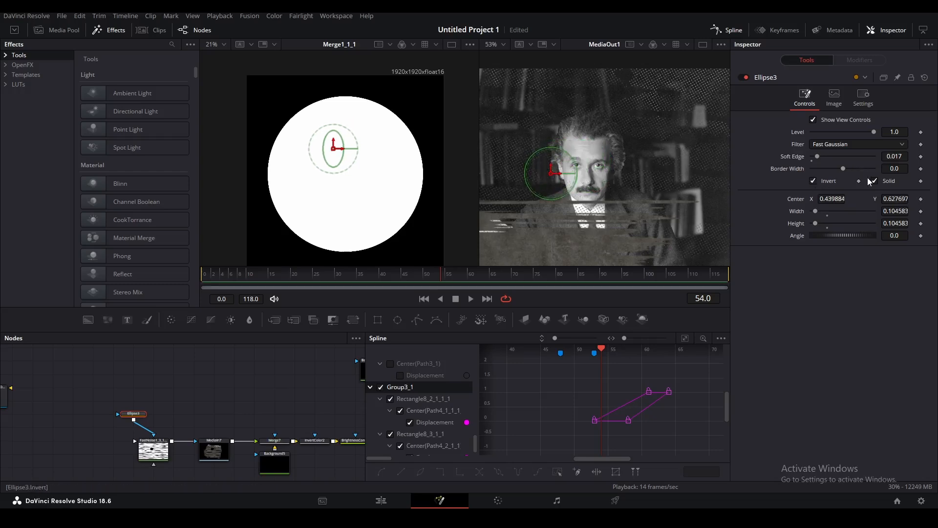
{"action": "left_click_drag", "start_coordinate": [819, 156], "coordinate": [824, 158]}
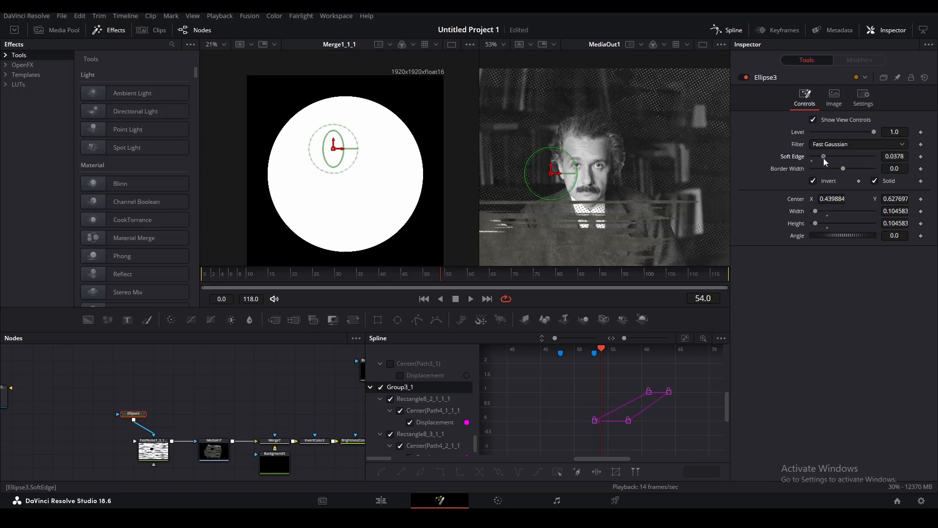
{"action": "left_click", "coordinate": [292, 390]}
{"action": "scroll", "coordinate": [608, 136], "scroll_direction": "down", "scroll_amount": 2}
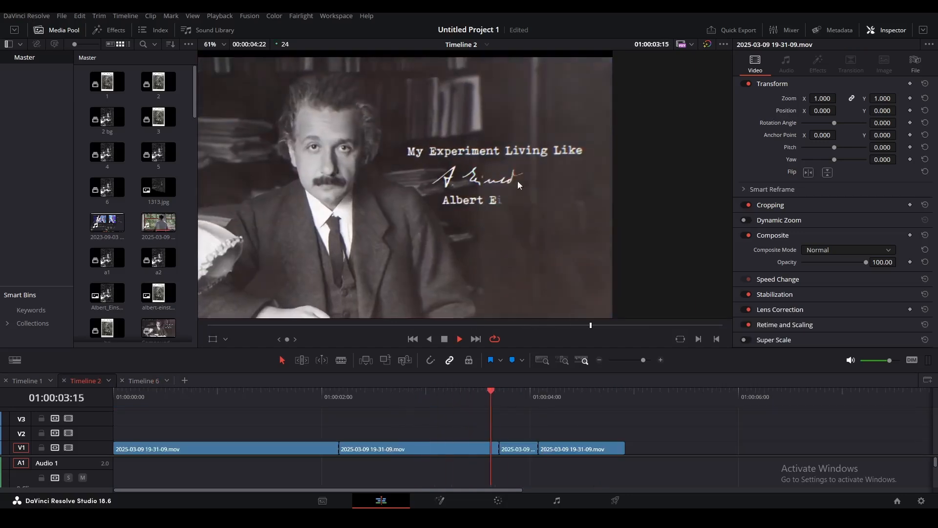
Play back Timeline 2 to review it, then start a new empty timeline.
{"action": "key", "text": "space"}
{"action": "left_click", "coordinate": [482, 397]}
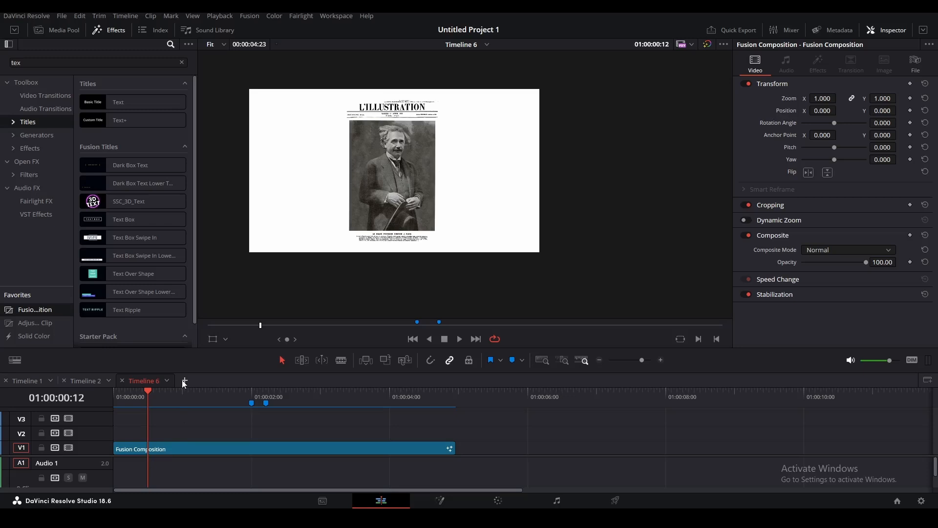
{"action": "left_click", "coordinate": [184, 381]}
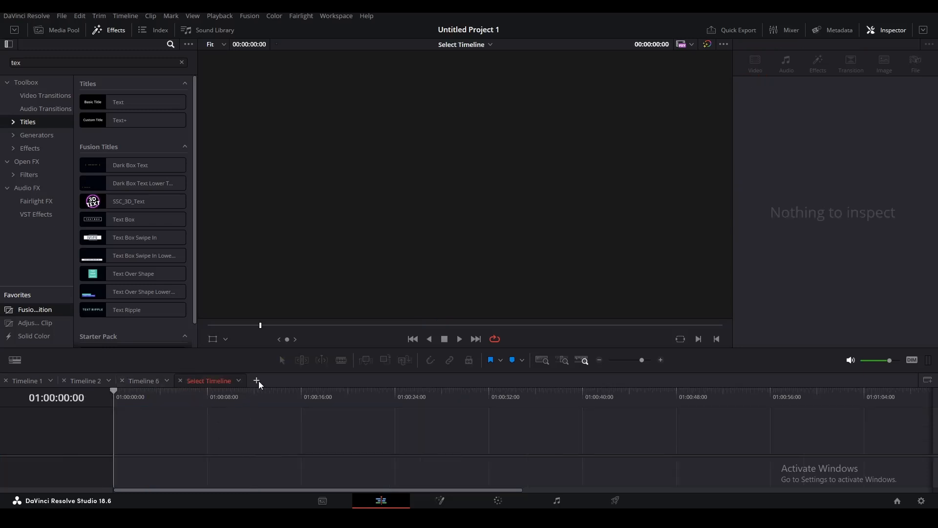
Drop a Fusion Composition onto the new Timeline 7's V1 and open it in Fusion.
{"action": "left_click", "coordinate": [17, 364]}
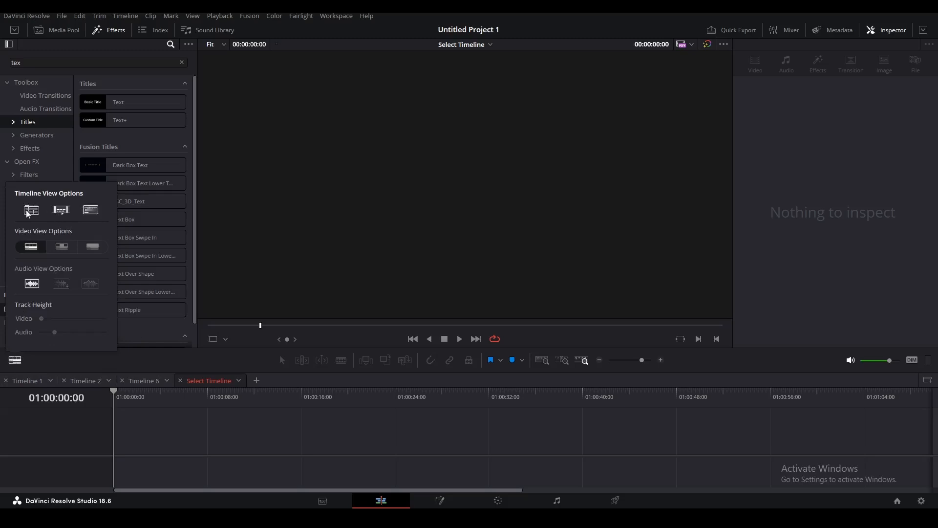
{"action": "left_click", "coordinate": [27, 211]}
{"action": "left_click", "coordinate": [28, 211]}
{"action": "left_click_drag", "start_coordinate": [59, 309], "coordinate": [124, 445]}
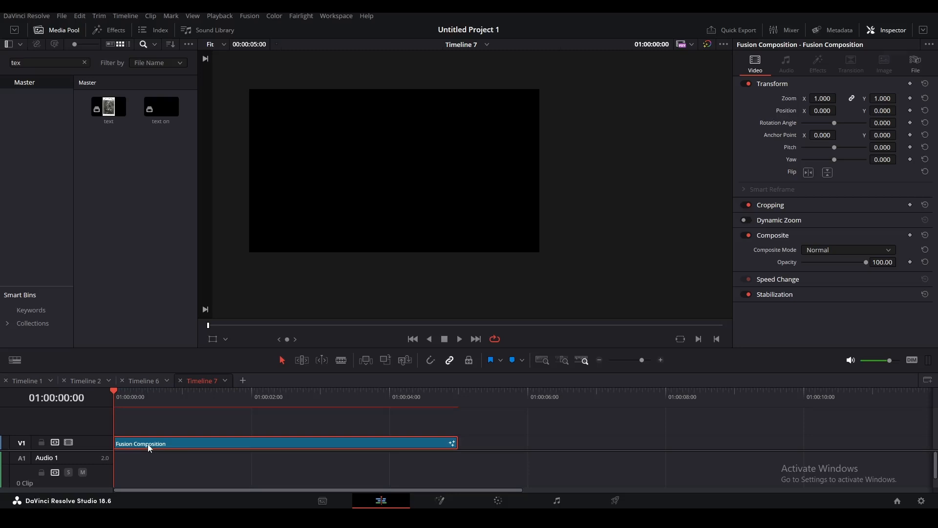
{"action": "key", "text": "shift+5"}
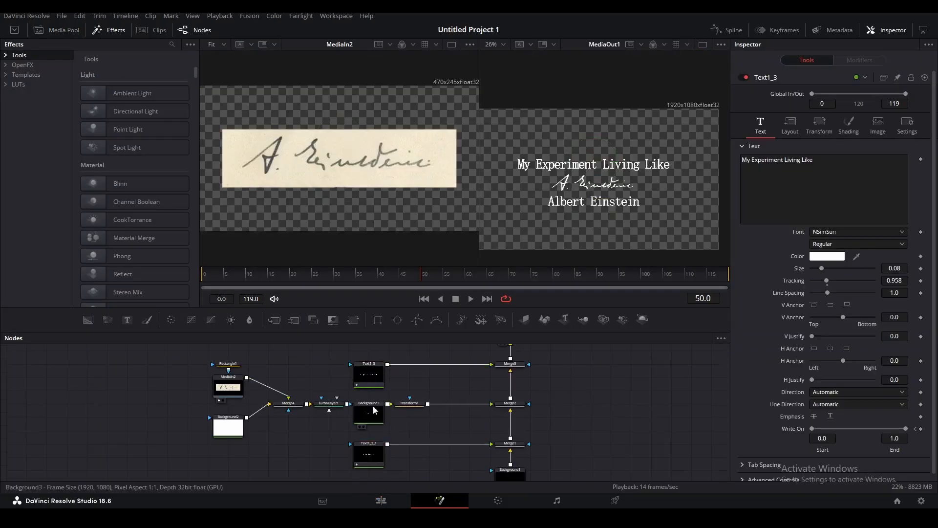
Inspect the title text nodes and view the LumaKeyer1 and Transform1 signature results.
{"action": "left_click", "coordinate": [369, 375]}
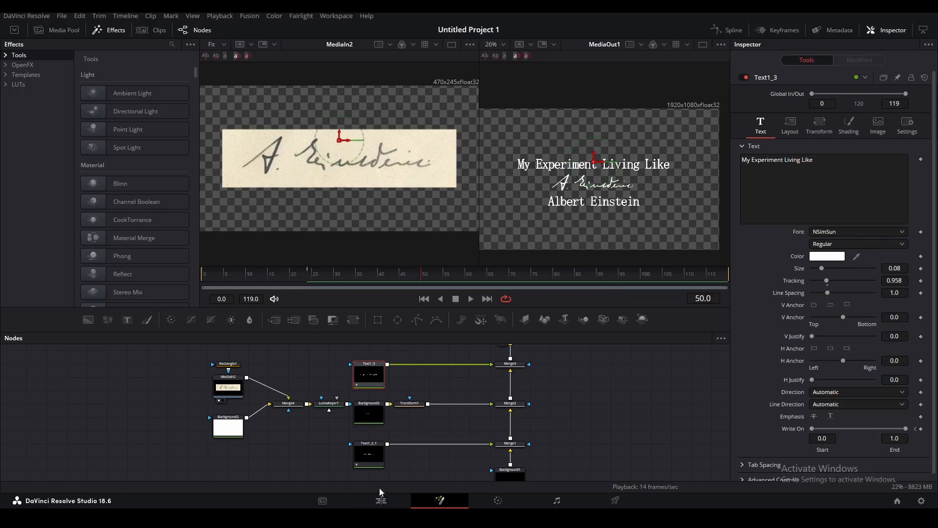
{"action": "left_click", "coordinate": [383, 455]}
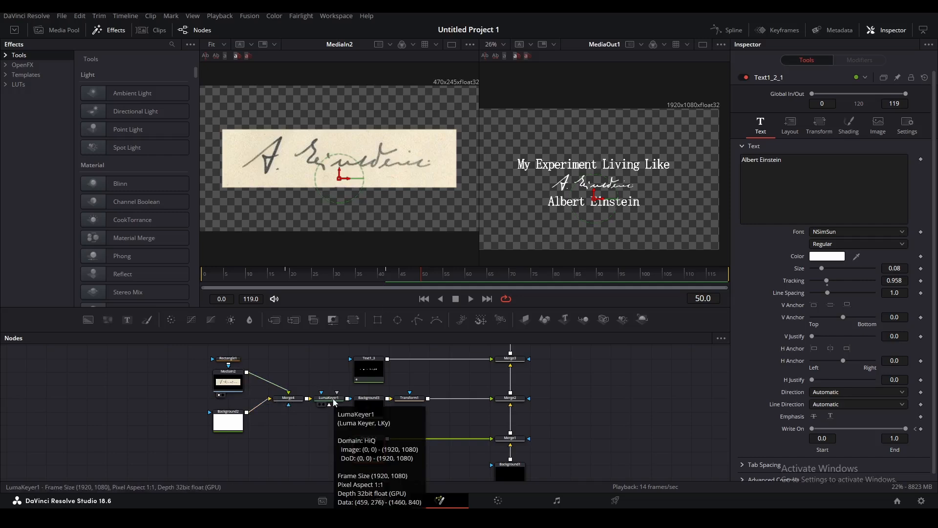
{"action": "left_click", "coordinate": [320, 404]}
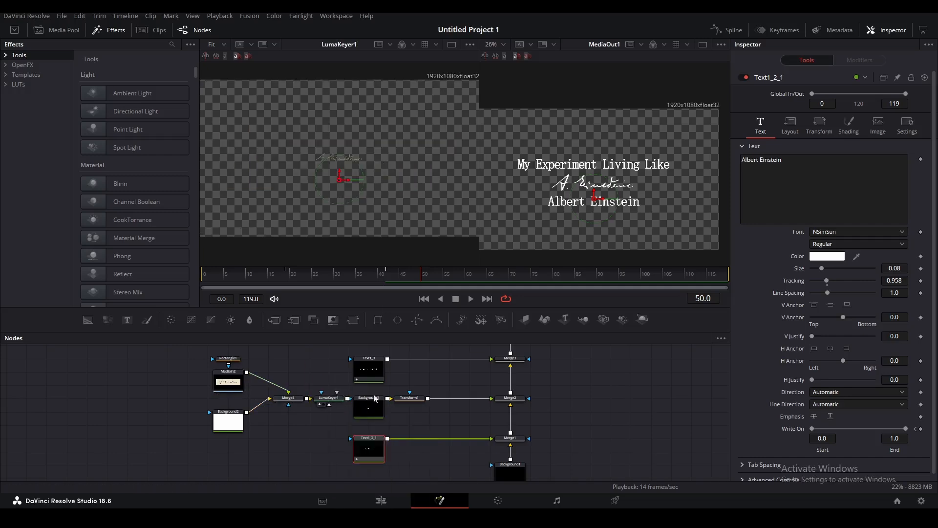
{"action": "left_click", "coordinate": [399, 405]}
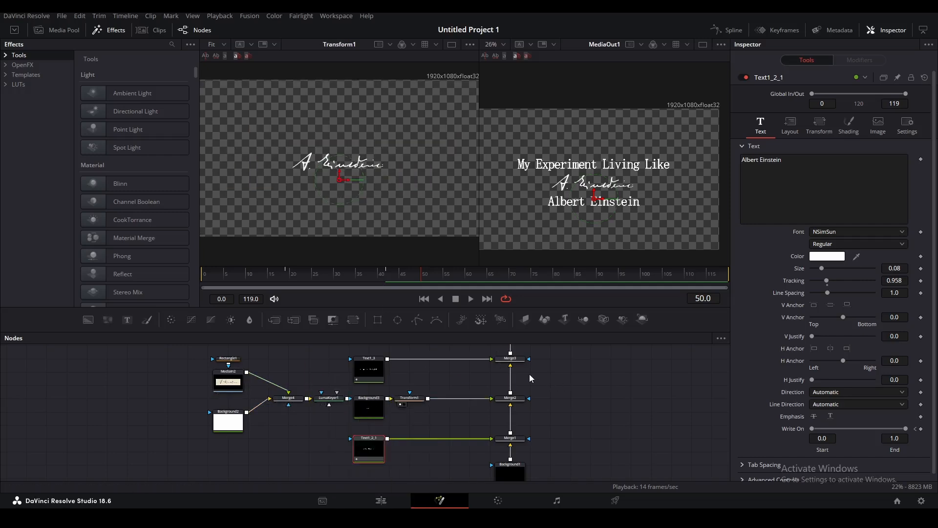
Scrub back to the start and play the "My Experiment Living Like" write-on animation.
{"action": "left_click", "coordinate": [369, 370]}
{"action": "left_click_drag", "start_coordinate": [408, 281], "coordinate": [366, 278]}
{"action": "left_click_drag", "start_coordinate": [304, 283], "coordinate": [205, 277]}
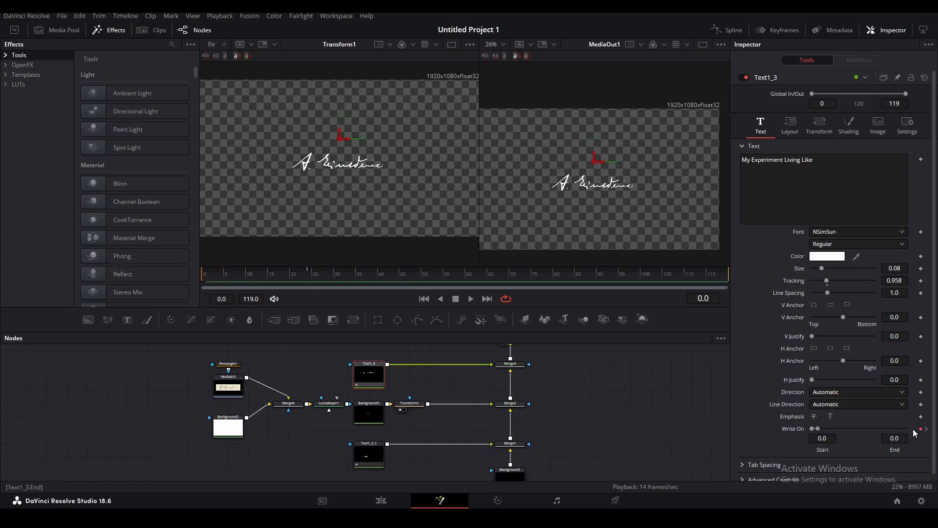
{"action": "left_click", "coordinate": [587, 389]}
{"action": "key", "text": "space"}
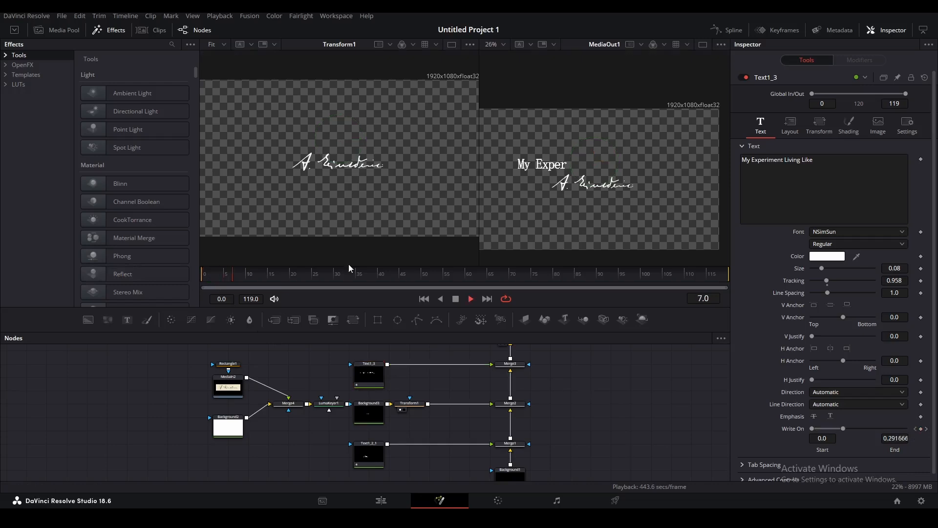
{"action": "key", "text": "space"}
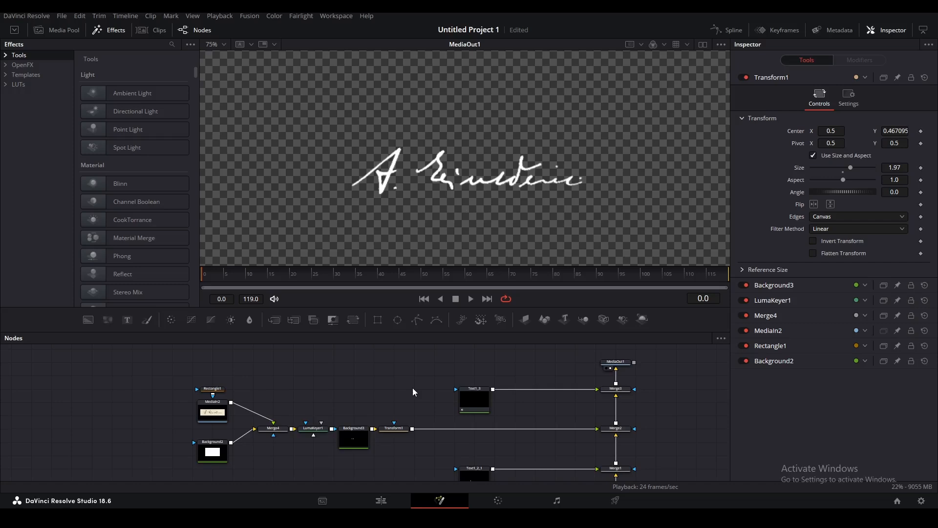
Move the signature-processing node group left to make room.
{"action": "left_click_drag", "start_coordinate": [173, 355], "coordinate": [443, 480]}
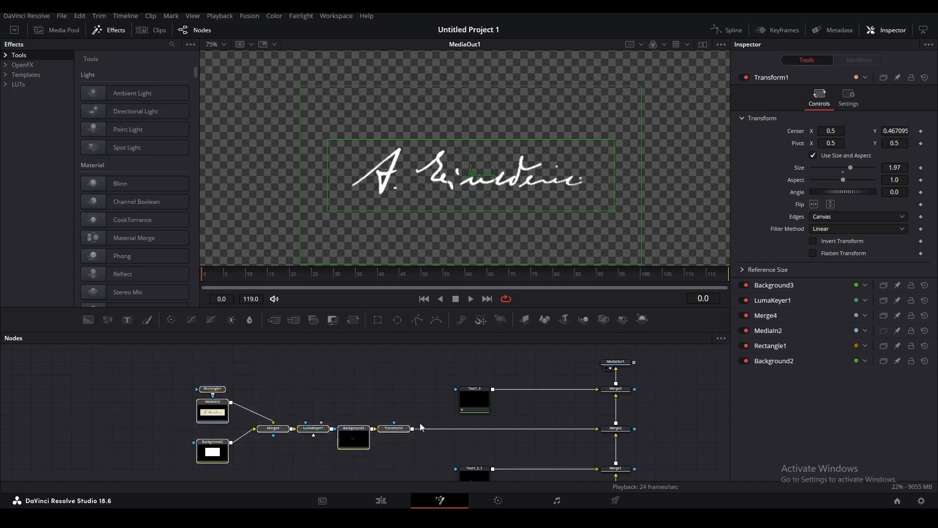
{"action": "left_click_drag", "start_coordinate": [398, 429], "coordinate": [257, 429]}
{"action": "left_click", "coordinate": [327, 394]}
Add a black Background4 and merge Transform1 over it as Merge5.
{"action": "left_click_drag", "start_coordinate": [87, 321], "coordinate": [296, 457]}
{"action": "left_click_drag", "start_coordinate": [272, 387], "coordinate": [313, 415]}
{"action": "left_click", "coordinate": [298, 423]}
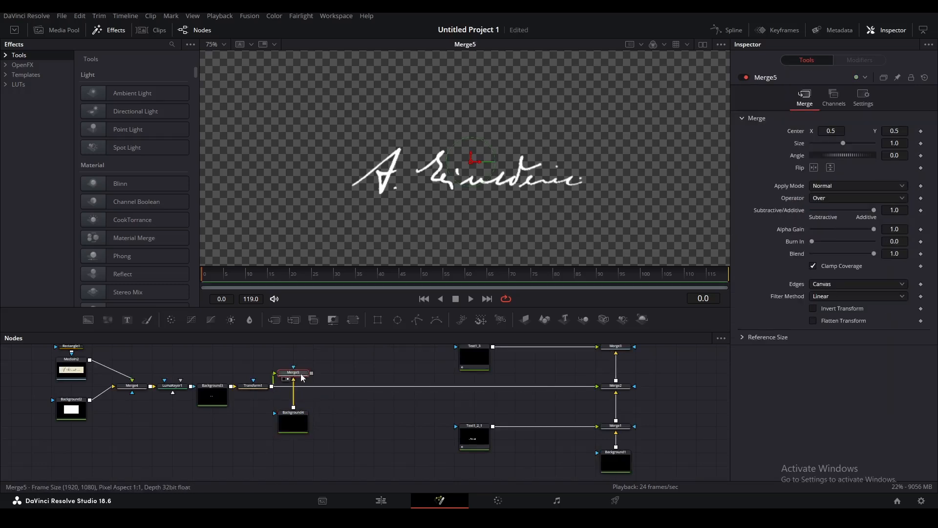
{"action": "left_click_drag", "start_coordinate": [302, 377], "coordinate": [347, 380]}
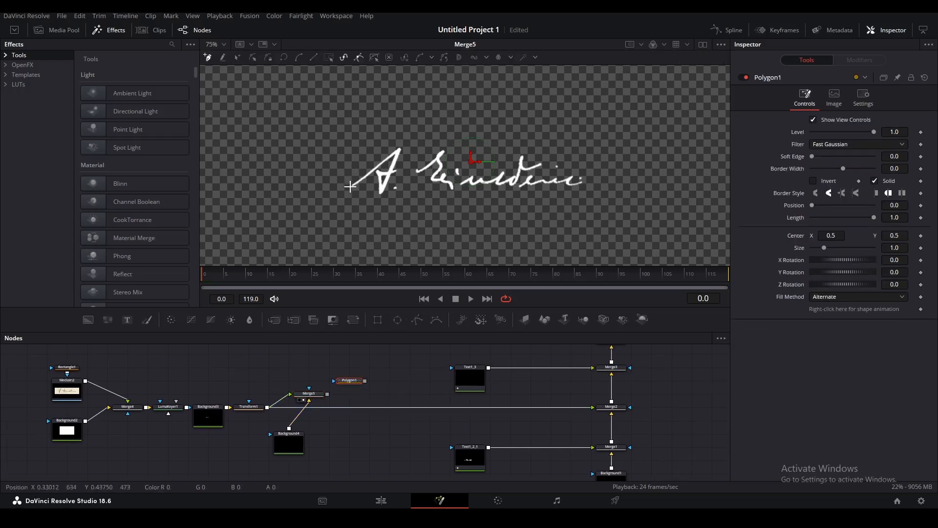
Trace Polygon1 points along the signature's A, including its crossbar.
{"action": "scroll", "coordinate": [348, 190], "scroll_direction": "up", "scroll_amount": 5}
{"action": "left_click", "coordinate": [383, 210]}
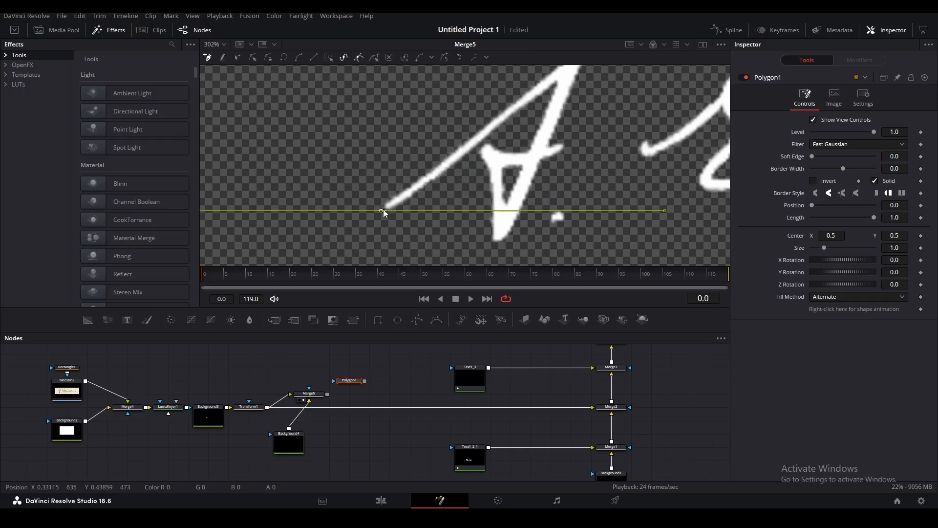
{"action": "left_click_drag", "start_coordinate": [467, 152], "coordinate": [378, 202]}
{"action": "left_click", "coordinate": [505, 98]}
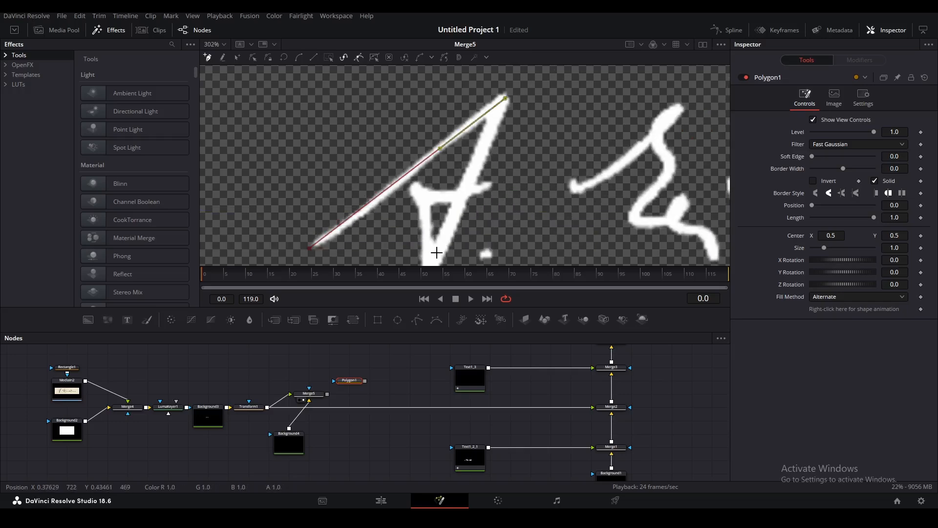
{"action": "scroll", "coordinate": [434, 247], "scroll_direction": "down", "scroll_amount": 3}
{"action": "left_click", "coordinate": [430, 216]}
{"action": "left_click", "coordinate": [420, 132]}
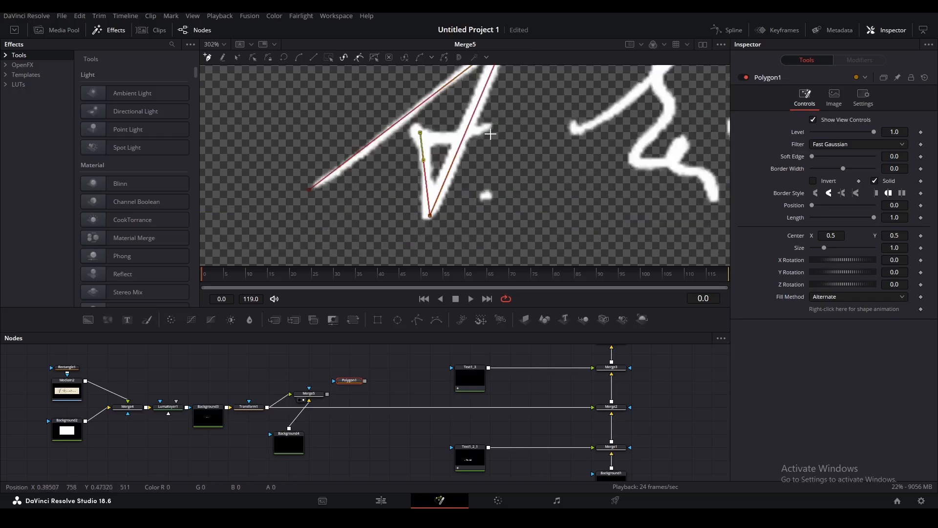
{"action": "left_click", "coordinate": [445, 140]}
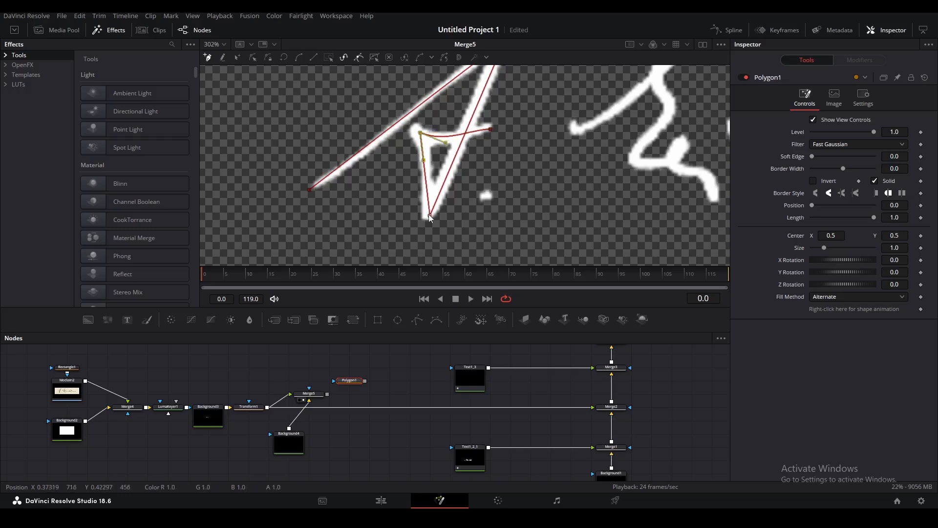
Use Polygon1 as Merge5's mask, set Border Width 0.0064, adjust Length, and wire Transform1 onward.
{"action": "left_click_drag", "start_coordinate": [365, 380], "coordinate": [310, 394]}
{"action": "left_click_drag", "start_coordinate": [493, 159], "coordinate": [507, 183]}
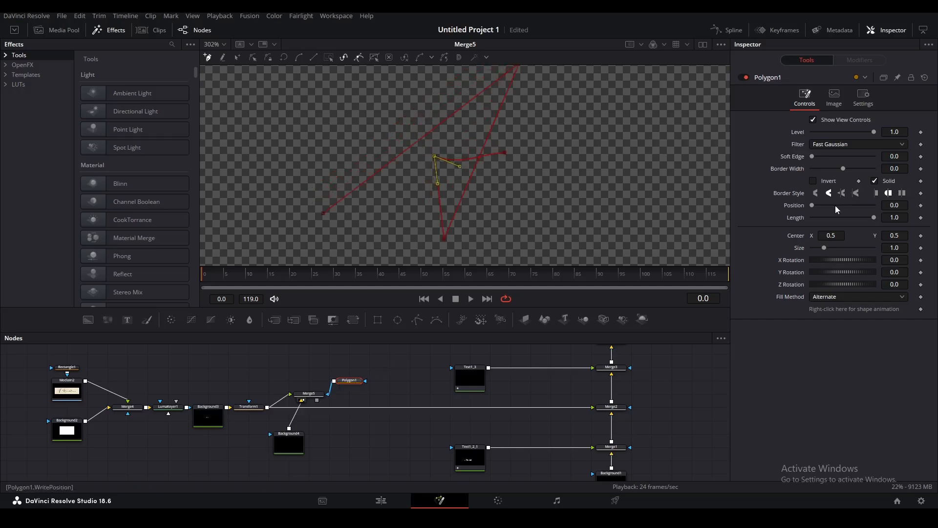
{"action": "left_click_drag", "start_coordinate": [894, 169], "coordinate": [925, 169]}
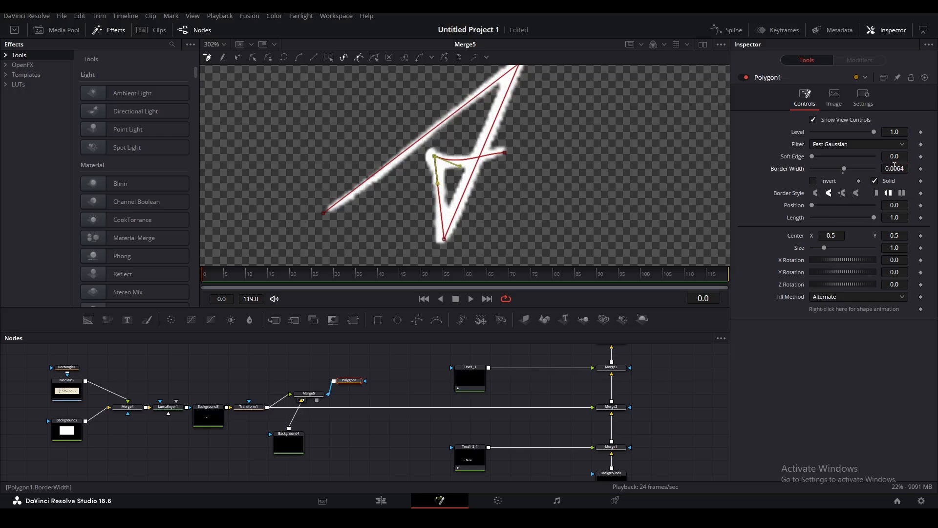
{"action": "mouse_move", "coordinate": [876, 218]}
{"action": "left_mouse_down"}
{"action": "mouse_move", "coordinate": [816, 227]}
{"action": "mouse_move", "coordinate": [884, 221]}
{"action": "mouse_move", "coordinate": [813, 228]}
{"action": "mouse_move", "coordinate": [898, 221]}
{"action": "left_mouse_up"}
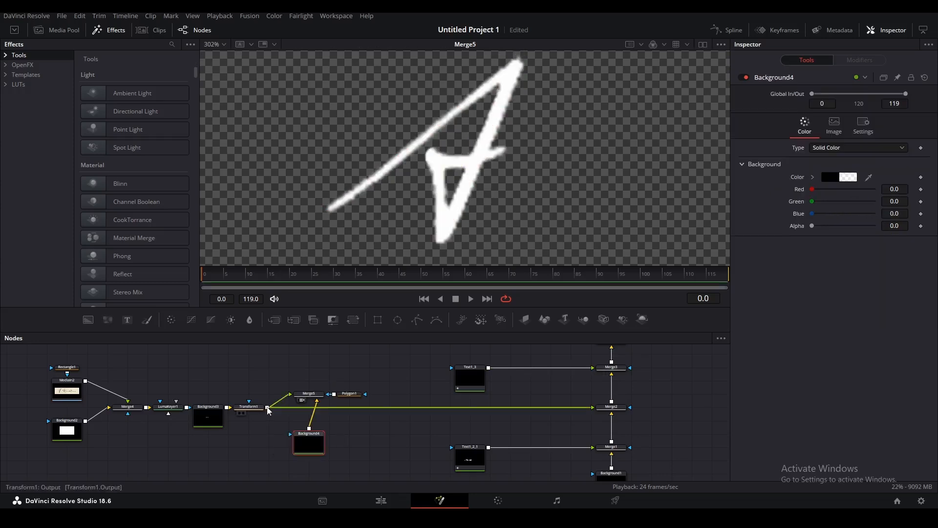
{"action": "mouse_move", "coordinate": [268, 411]}
{"action": "left_mouse_down"}
{"action": "mouse_move", "coordinate": [267, 366]}
{"action": "mouse_move", "coordinate": [302, 402]}
{"action": "left_mouse_up"}
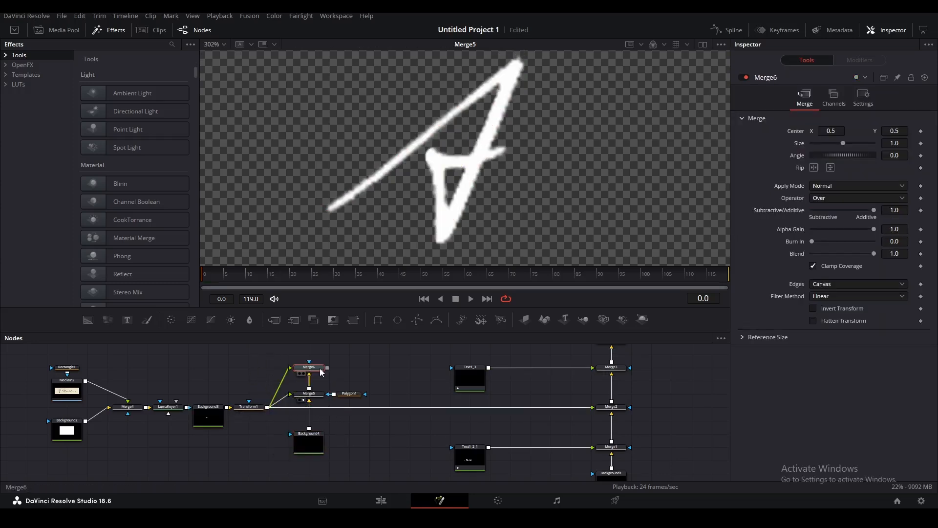
Create Merge6 and bring the signature's E into view.
{"action": "key", "text": "2"}
{"action": "left_click_drag", "start_coordinate": [602, 165], "coordinate": [260, 177]}
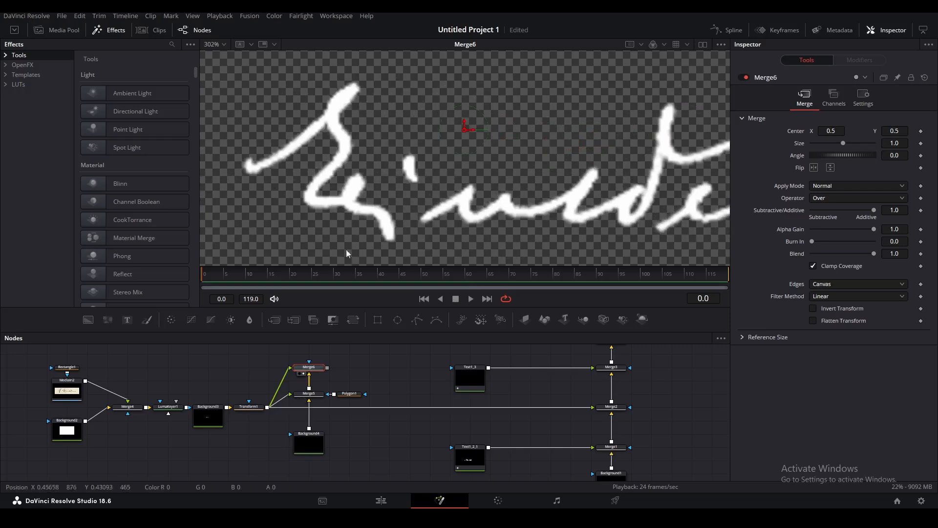
{"action": "left_click_drag", "start_coordinate": [331, 363], "coordinate": [357, 384]}
Add Polygon2 and trace points along the E, bending the curve to follow its stroke.
{"action": "left_click", "coordinate": [359, 387]}
{"action": "key", "text": "p"}
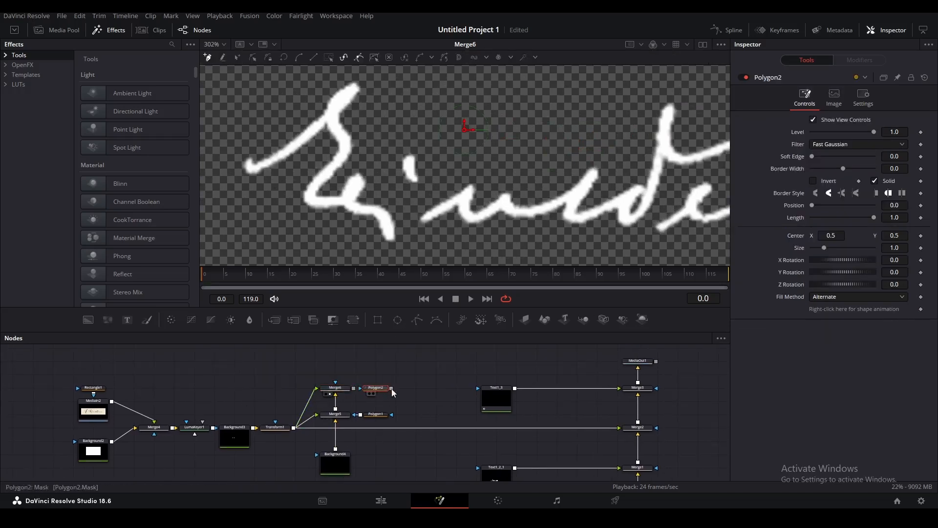
{"action": "left_click", "coordinate": [244, 157]}
{"action": "left_click", "coordinate": [249, 169]}
{"action": "left_click", "coordinate": [358, 85]}
{"action": "left_click", "coordinate": [346, 147]}
{"action": "left_click", "coordinate": [318, 201]}
{"action": "left_click_drag", "start_coordinate": [304, 194], "coordinate": [350, 201]}
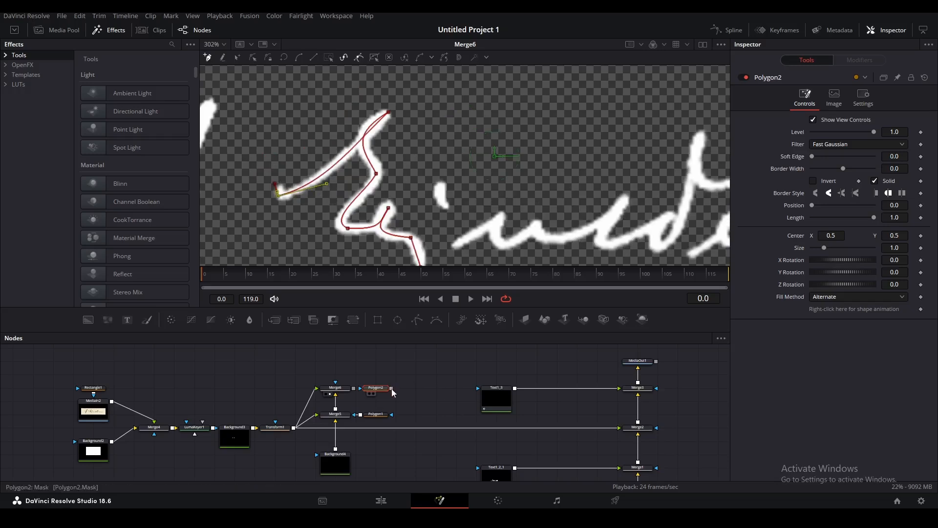
Use Polygon2 as Merge6's mask with Border Width 0.0055 and a shorter Length.
{"action": "left_click_drag", "start_coordinate": [392, 388], "coordinate": [353, 388]}
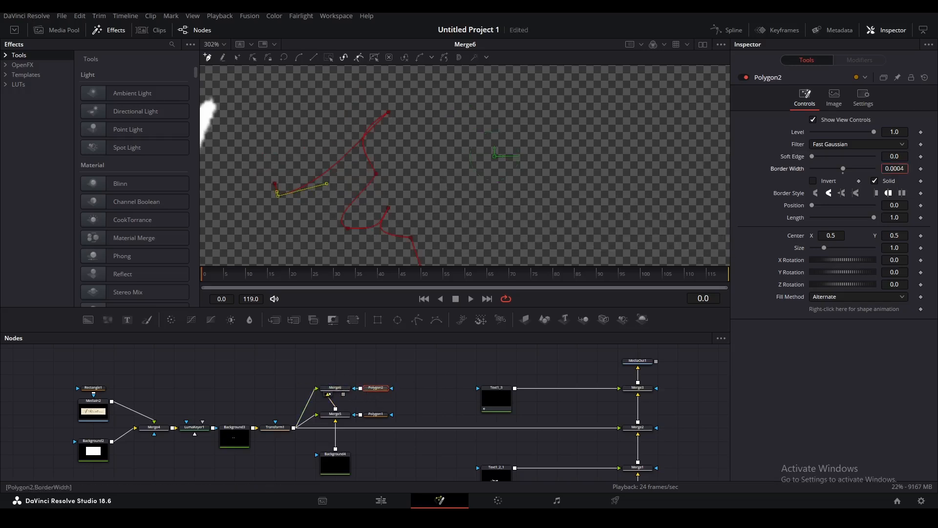
{"action": "left_click_drag", "start_coordinate": [900, 166], "coordinate": [911, 166]}
{"action": "scroll", "coordinate": [606, 208], "scroll_direction": "down", "scroll_amount": 1}
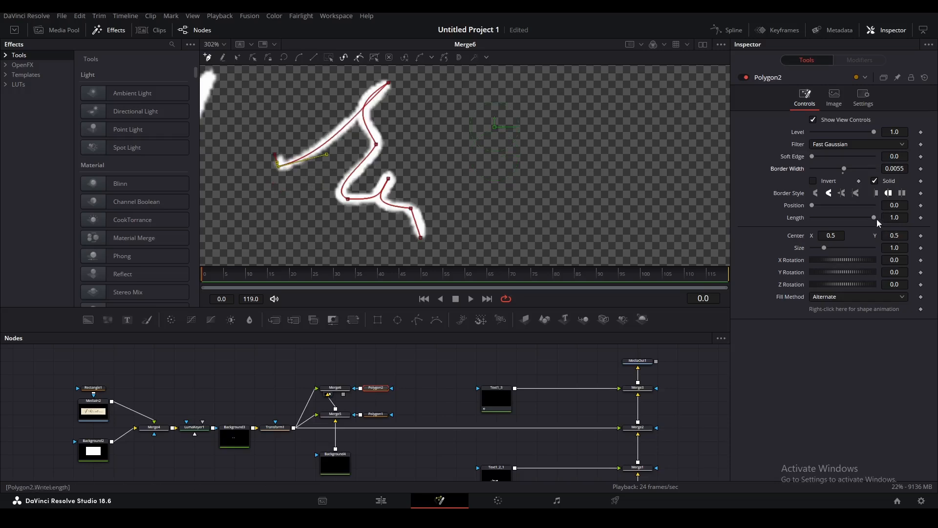
{"action": "mouse_move", "coordinate": [871, 216]}
{"action": "left_mouse_down"}
{"action": "mouse_move", "coordinate": [819, 219]}
{"action": "mouse_move", "coordinate": [875, 214]}
{"action": "left_mouse_up"}
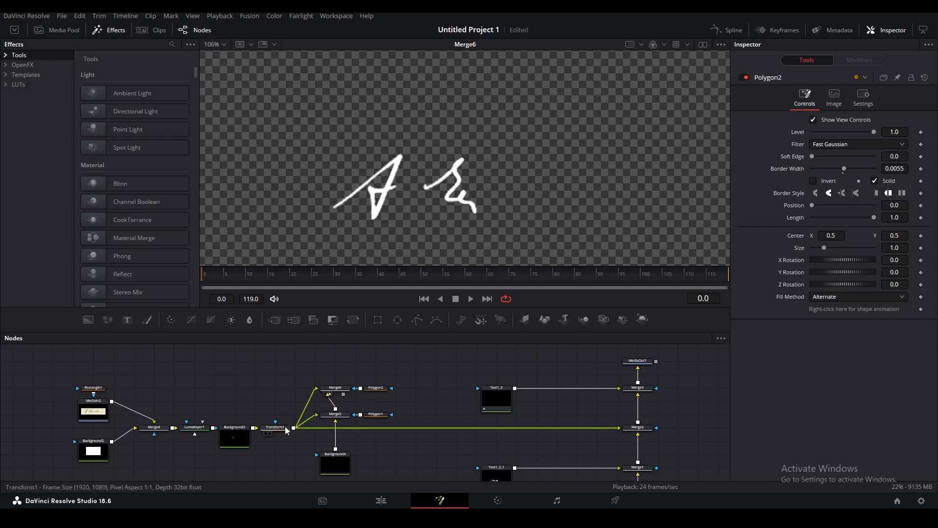
{"action": "left_click", "coordinate": [265, 433]}
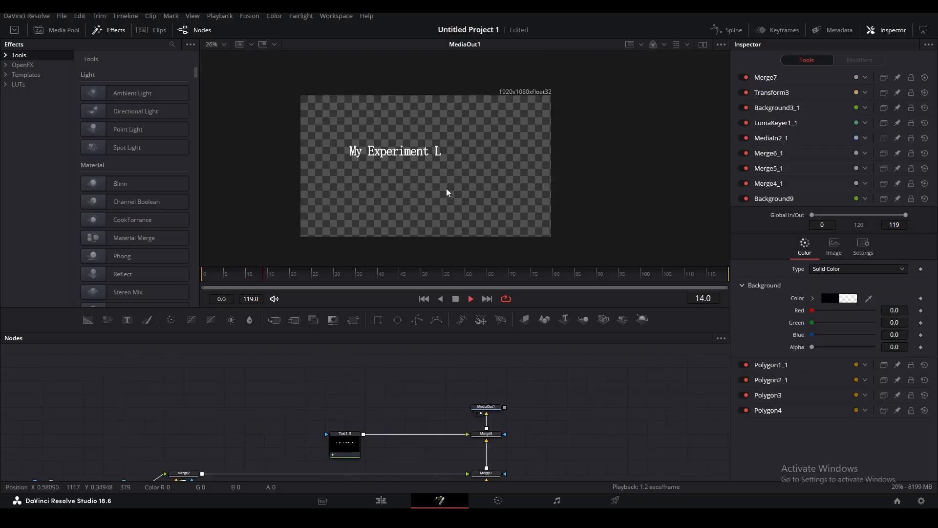
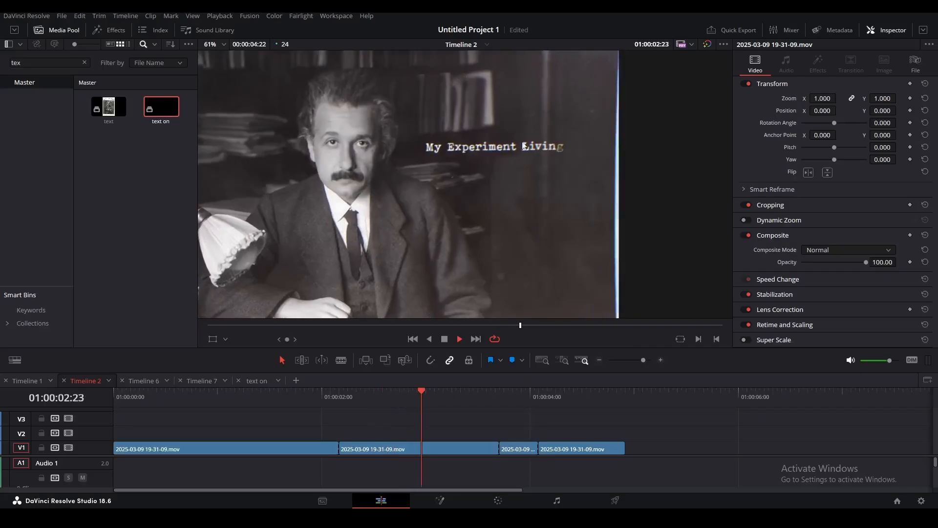
Scrub the timeline back to an earlier frame of the animated Einstein title.
{"action": "left_click_drag", "start_coordinate": [547, 394], "coordinate": [400, 379]}
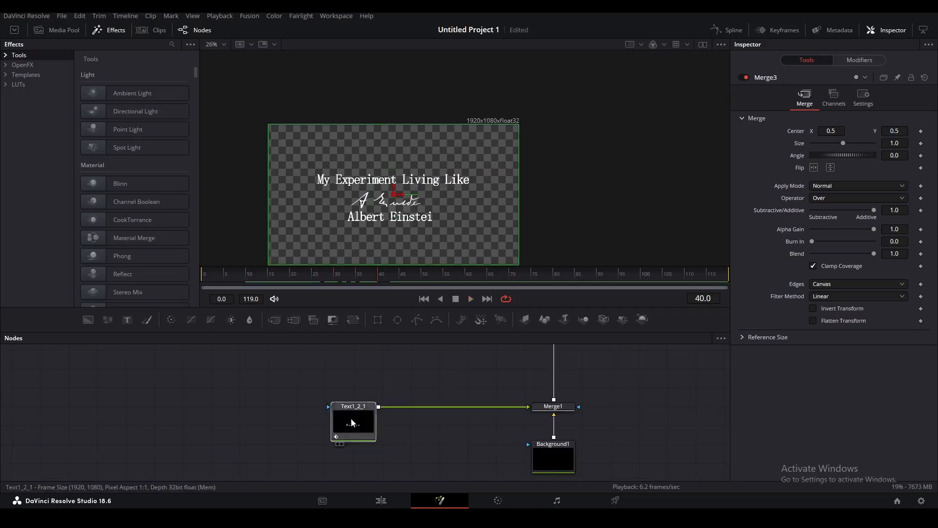
Detach Text1_2_1 from Merge1 and give it a new Background2 node.
{"action": "key", "text": "2"}
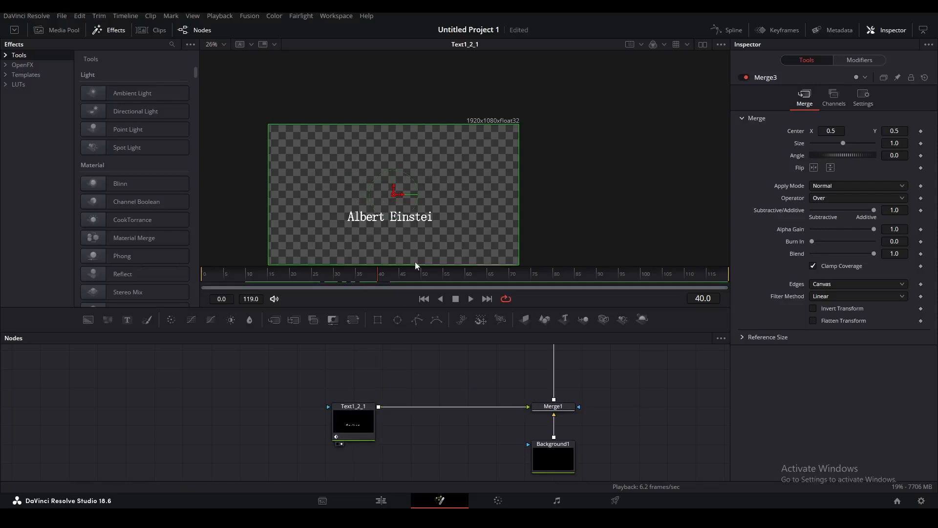
{"action": "left_click_drag", "start_coordinate": [422, 222], "coordinate": [457, 180]}
{"action": "left_click_drag", "start_coordinate": [340, 421], "coordinate": [108, 435]}
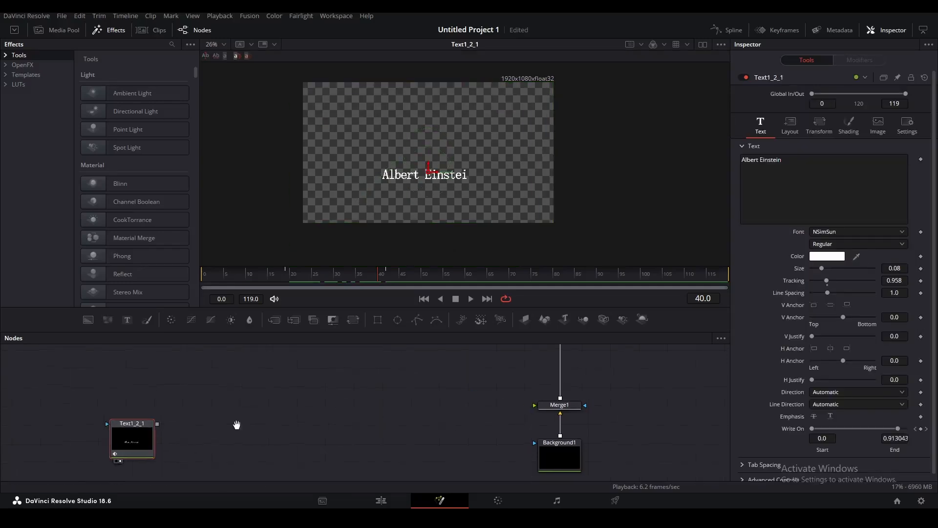
{"action": "left_click_drag", "start_coordinate": [216, 428], "coordinate": [347, 419]}
{"action": "left_click_drag", "start_coordinate": [268, 440], "coordinate": [322, 399]}
{"action": "left_click", "coordinate": [88, 320]}
{"action": "left_click", "coordinate": [328, 447]}
Add a Duplicate node after Merge4 with a Time Offset of 2.
{"action": "key", "text": "shift+space"}
{"action": "type", "text": "dup"}
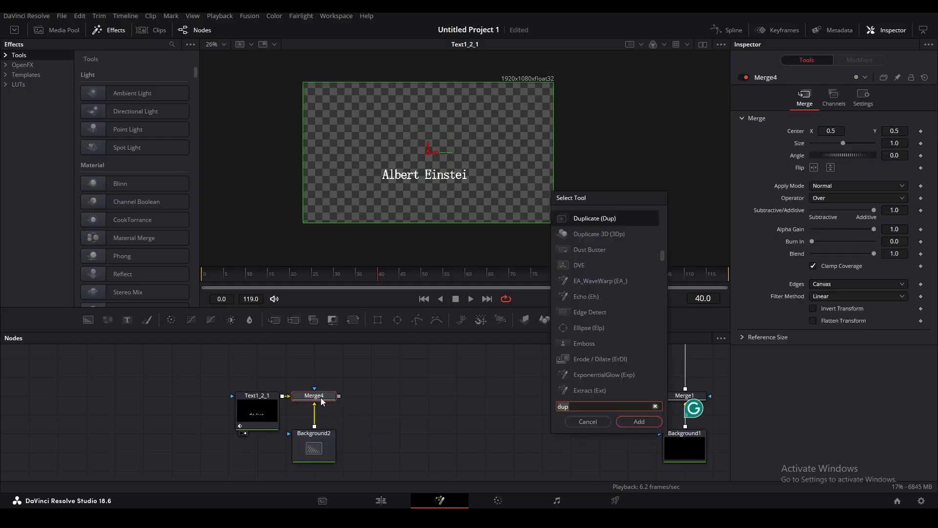
{"action": "key", "text": "Return"}
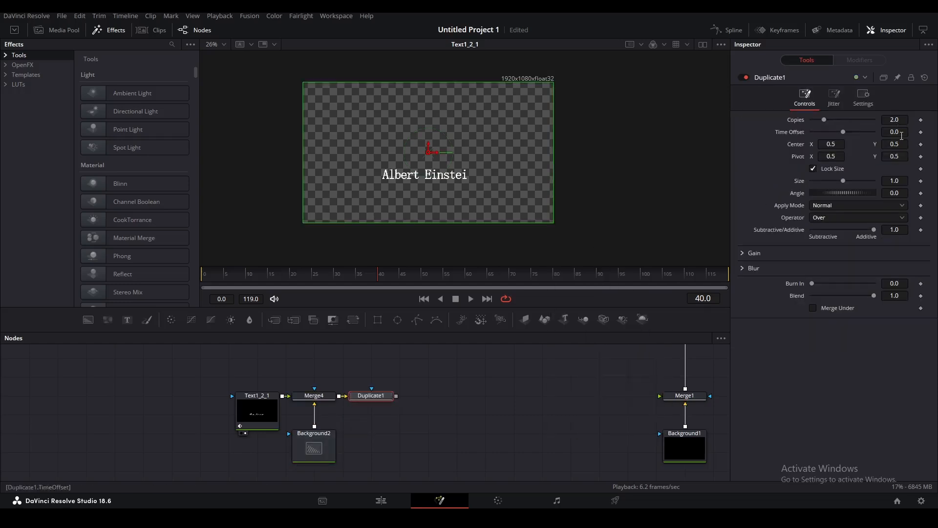
{"action": "type", "text": "2"}
{"action": "key", "text": "Return"}
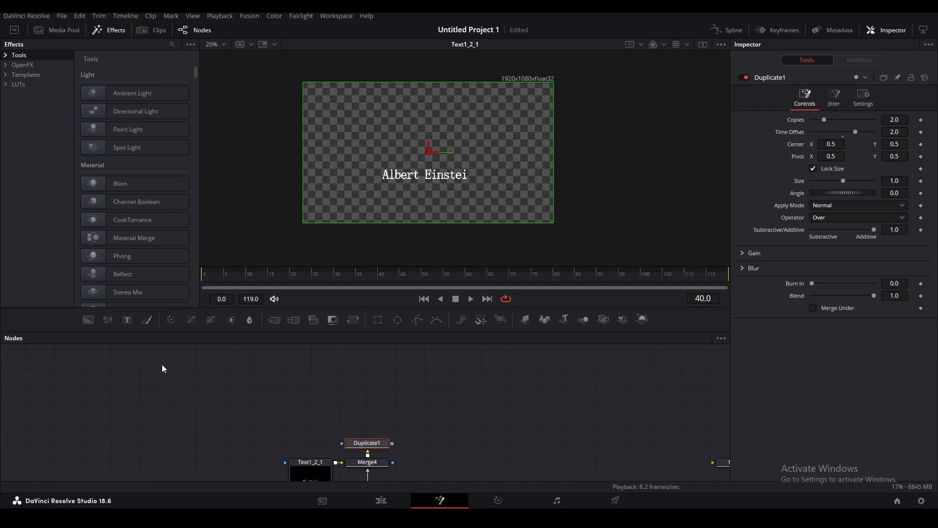
Add Background3 and merge Duplicate1 over it through Merge5, then a chained Merge6.
{"action": "left_click_drag", "start_coordinate": [93, 321], "coordinate": [254, 417]}
{"action": "left_click_drag", "start_coordinate": [369, 443], "coordinate": [282, 408]}
{"action": "mouse_move", "coordinate": [421, 418]}
{"action": "left_mouse_down"}
{"action": "mouse_move", "coordinate": [339, 405]}
{"action": "mouse_move", "coordinate": [426, 407]}
{"action": "left_mouse_up"}
{"action": "left_click", "coordinate": [253, 419]}
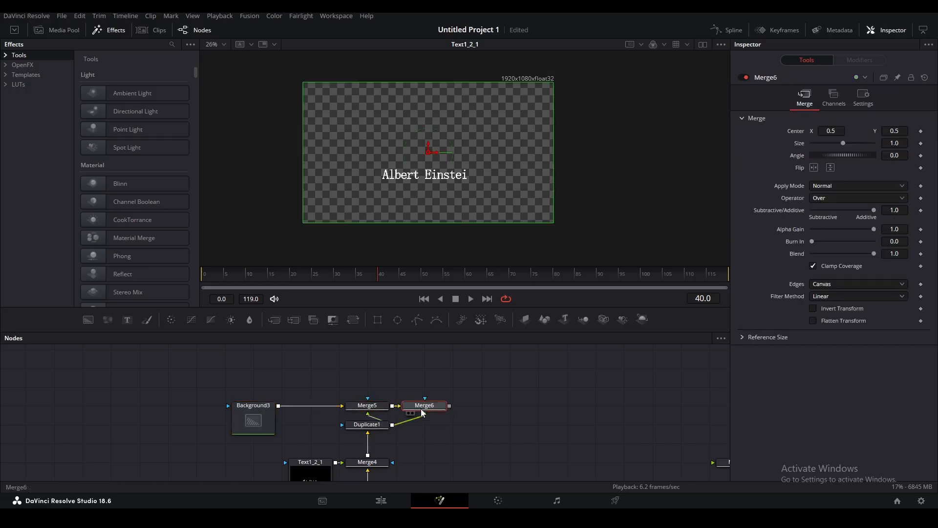
{"action": "left_click_drag", "start_coordinate": [436, 409], "coordinate": [437, 391]}
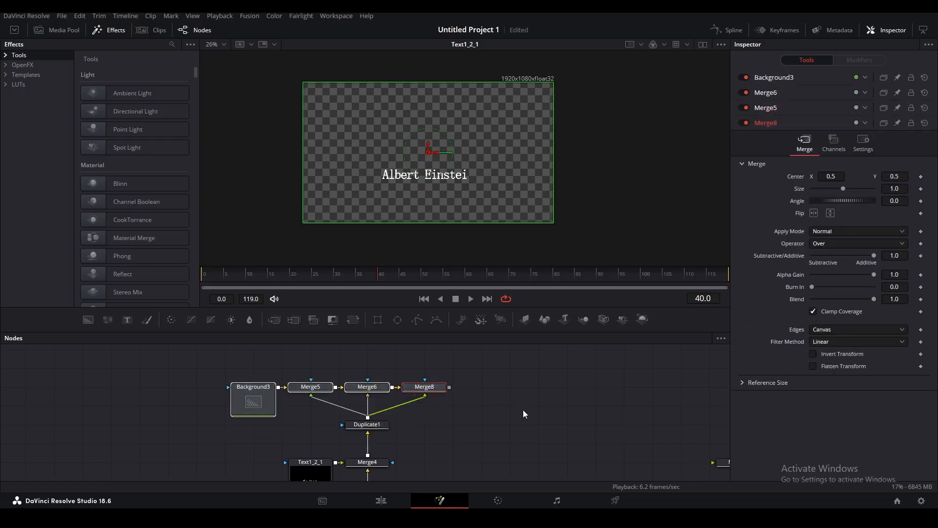
Limit Merge5 to the red channel by turning off its green and blue processing.
{"action": "left_click", "coordinate": [523, 410]}
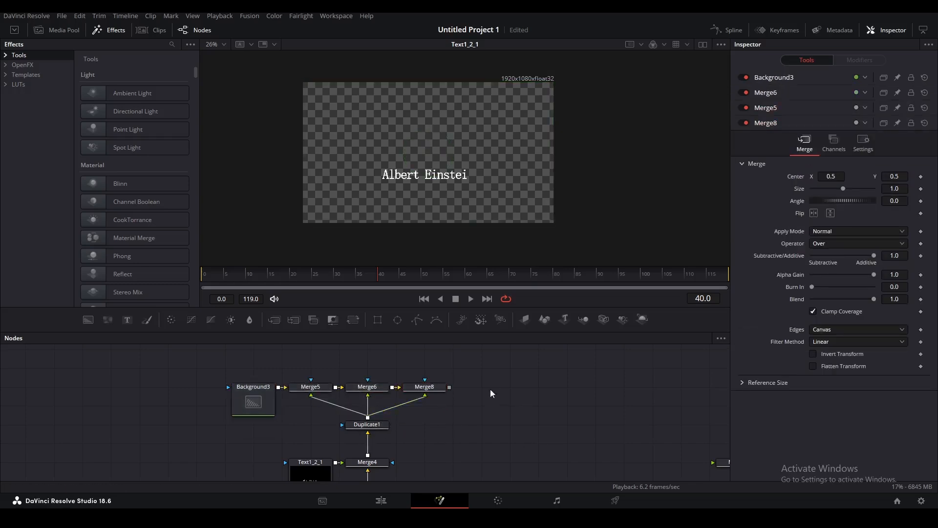
{"action": "left_click", "coordinate": [325, 390]}
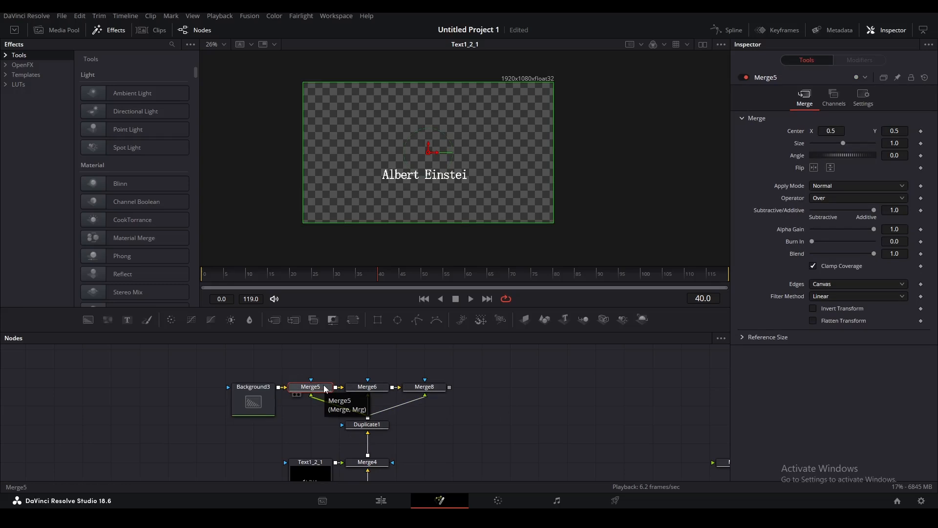
{"action": "left_click", "coordinate": [863, 98]}
{"action": "left_click", "coordinate": [843, 143]}
{"action": "left_click", "coordinate": [829, 143]}
Turn off red channel processing in Merge6's settings.
{"action": "left_click", "coordinate": [367, 387]}
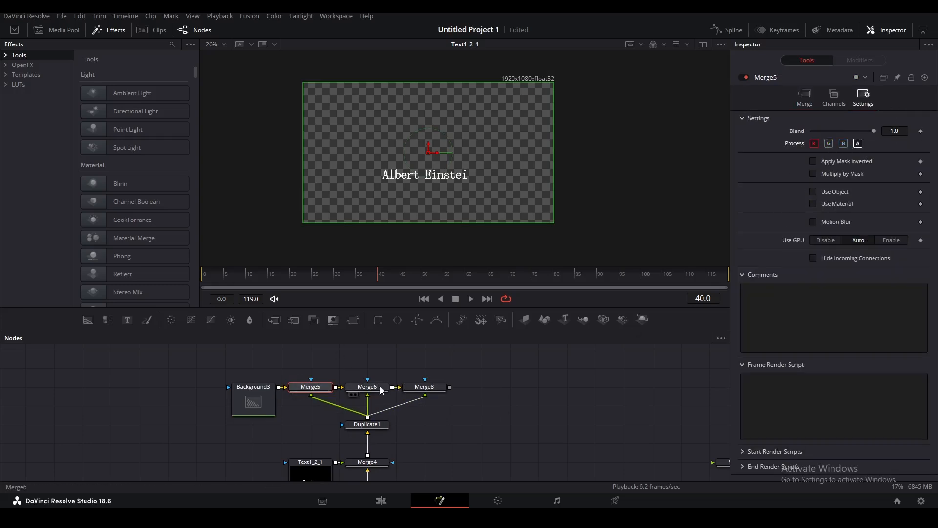
{"action": "left_click", "coordinate": [811, 97]}
{"action": "left_click", "coordinate": [873, 101]}
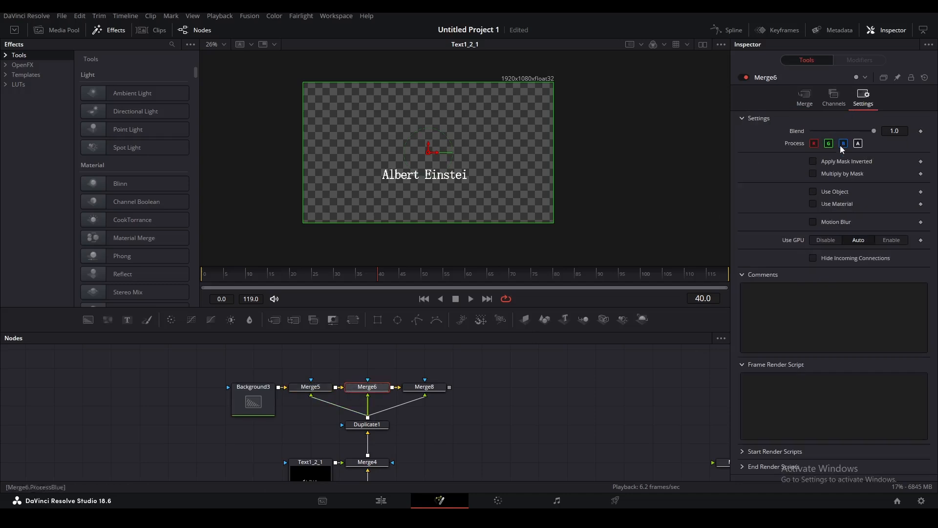
{"action": "left_click", "coordinate": [814, 144]}
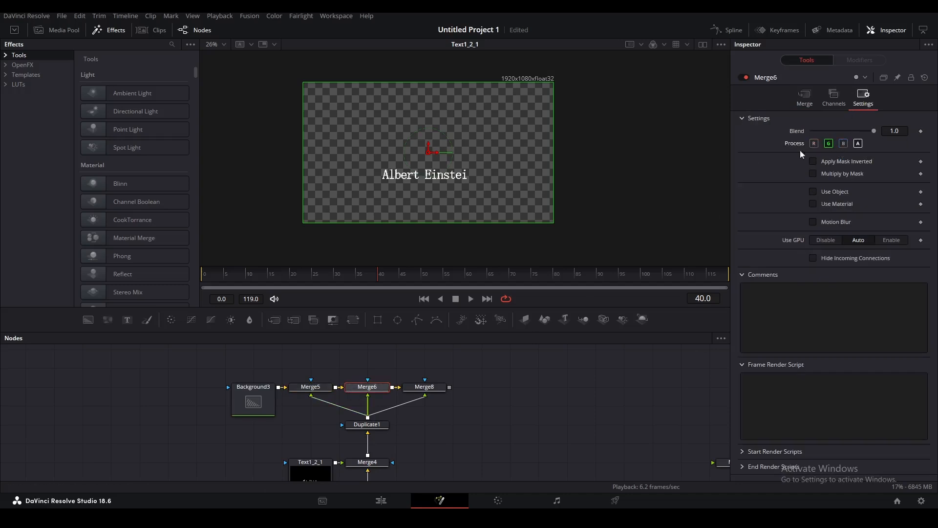
Turn off red channel processing in Merge8's settings and bring back Merge5's blend controls.
{"action": "left_click", "coordinate": [443, 387]}
{"action": "left_click", "coordinate": [863, 98]}
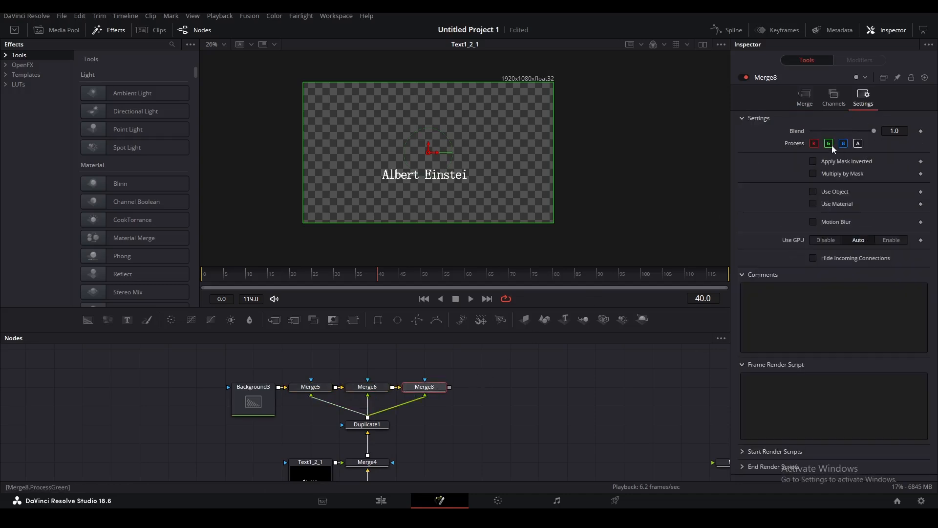
{"action": "left_click", "coordinate": [814, 143]}
{"action": "left_click", "coordinate": [324, 388]}
{"action": "left_click", "coordinate": [804, 98]}
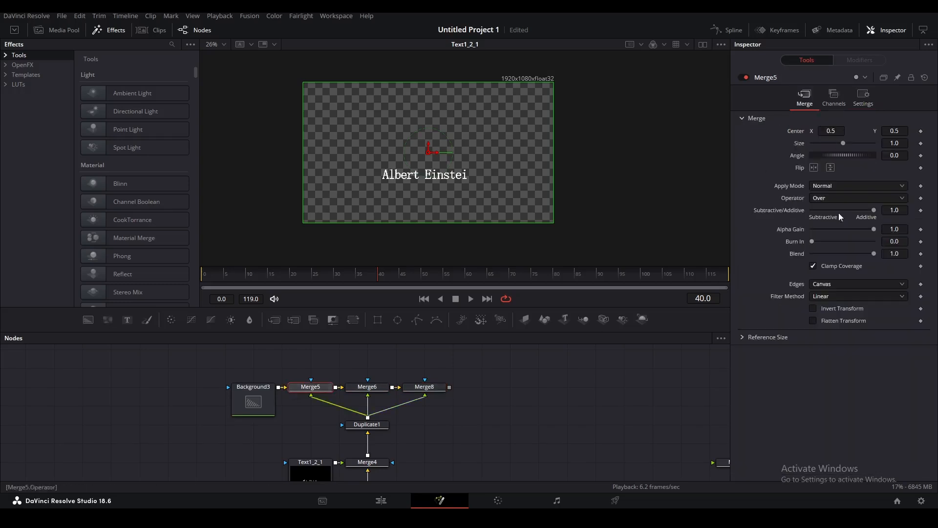
Drive Merge5's Blend with a Shake modifier.
{"action": "right_click", "coordinate": [795, 258]}
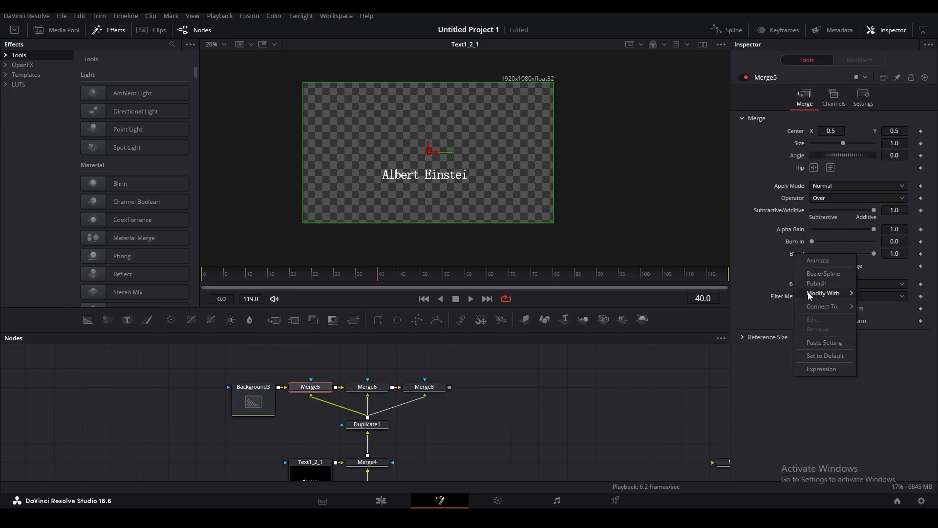
{"action": "mouse_move", "coordinate": [811, 293]}
{"action": "left_click", "coordinate": [720, 449]}
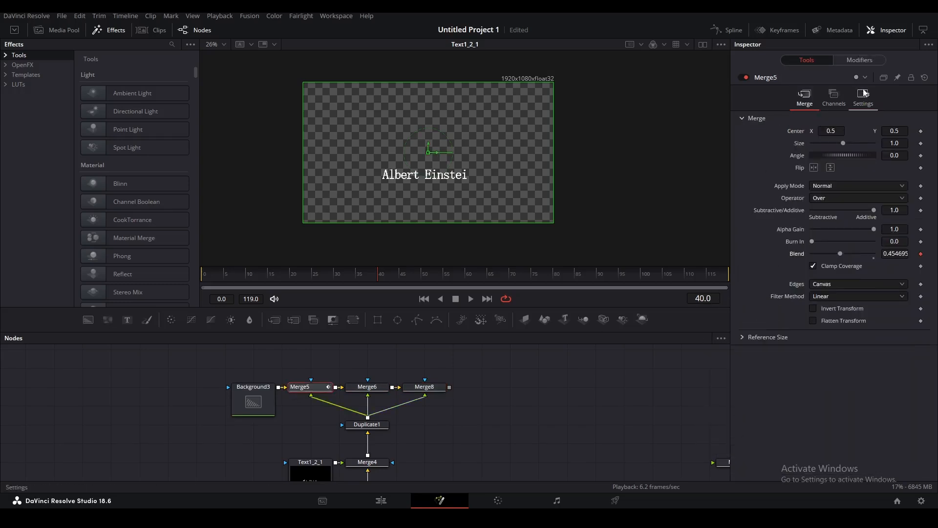
{"action": "left_click", "coordinate": [872, 63]}
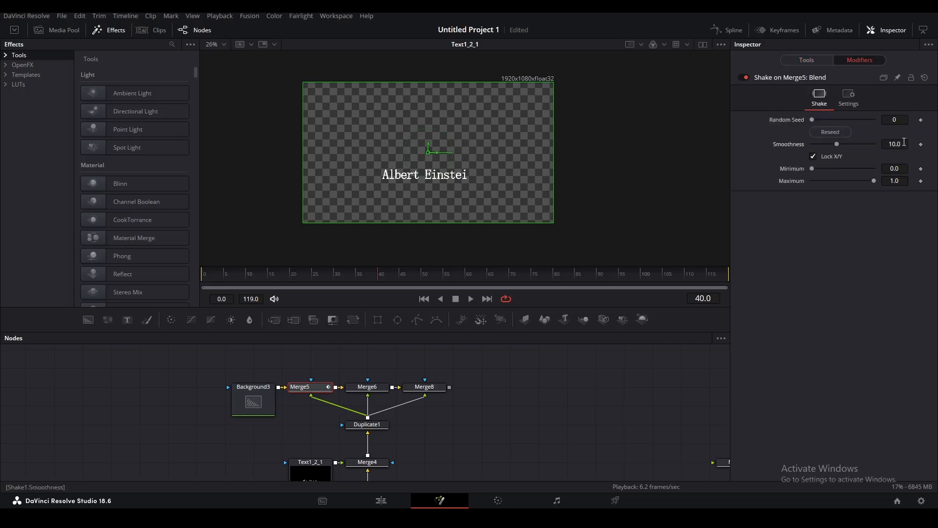
Drive Merge6's Blend with a Shake modifier at Smoothness 2.17, and show Merge8's Blend controls.
{"action": "left_click", "coordinate": [366, 386]}
{"action": "left_click", "coordinate": [805, 98]}
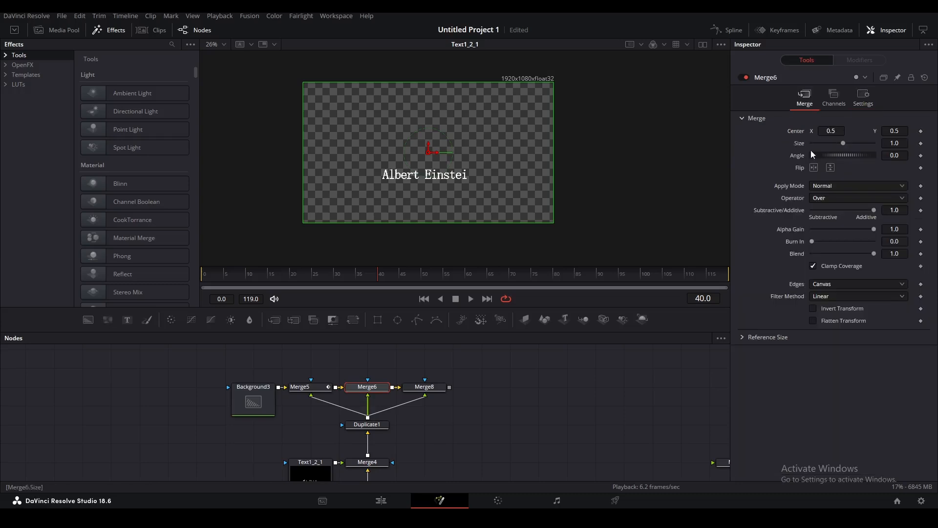
{"action": "right_click", "coordinate": [794, 255]}
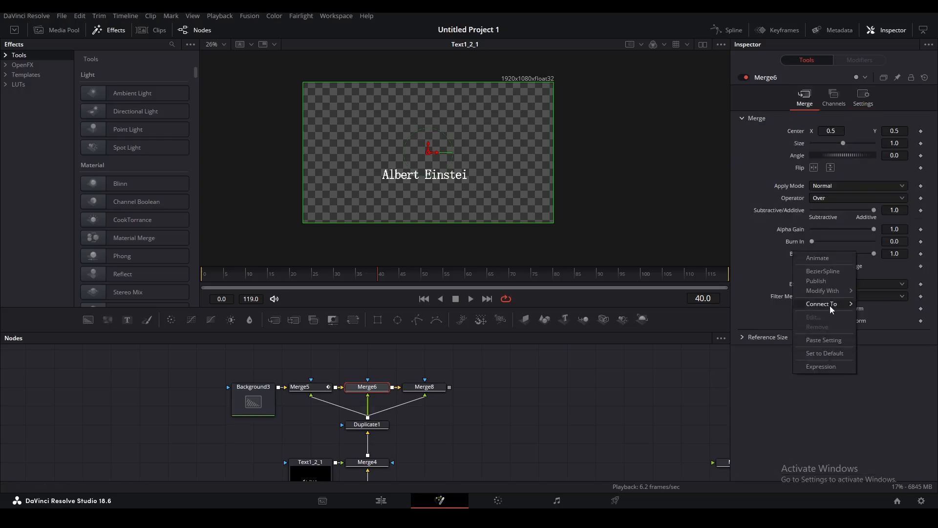
{"action": "mouse_move", "coordinate": [830, 290]}
{"action": "left_click", "coordinate": [723, 446]}
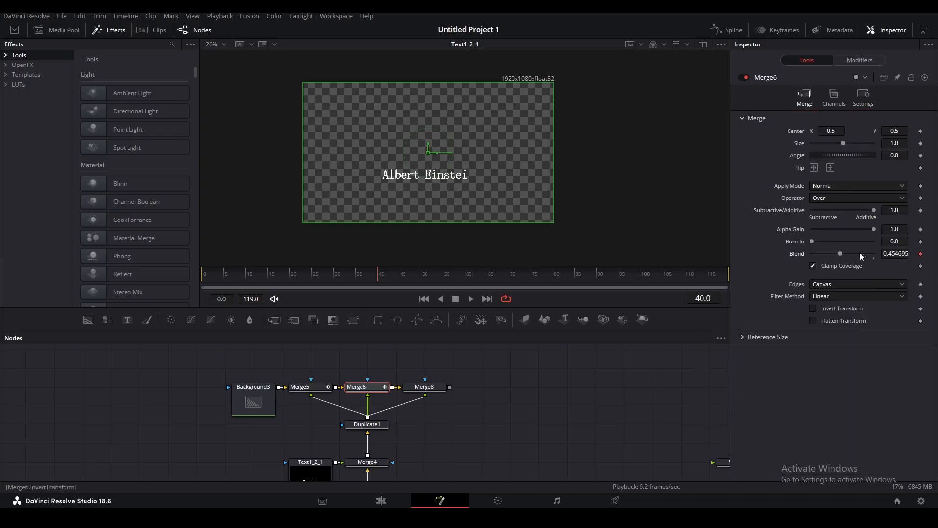
{"action": "left_click", "coordinate": [861, 60]}
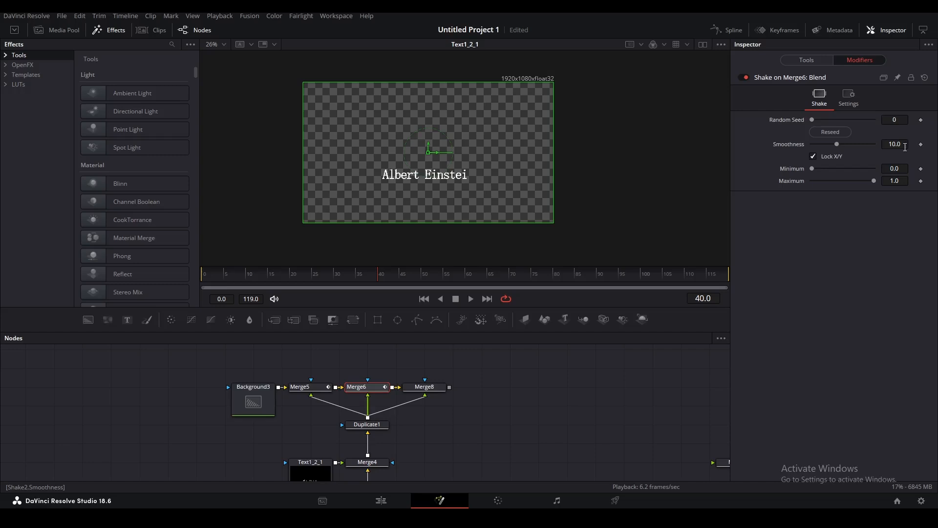
{"action": "left_click", "coordinate": [904, 146]}
{"action": "type", "text": "2.17"}
{"action": "left_click", "coordinate": [435, 389]}
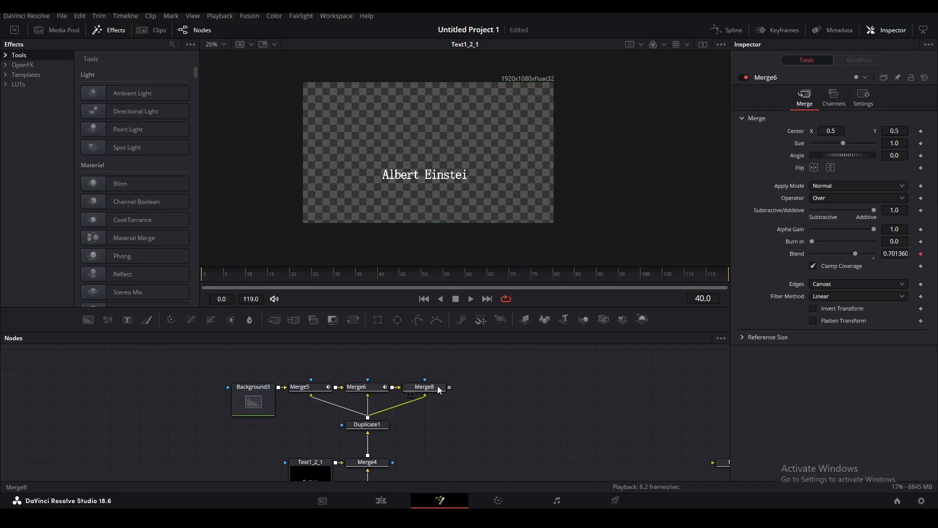
{"action": "left_click", "coordinate": [802, 105]}
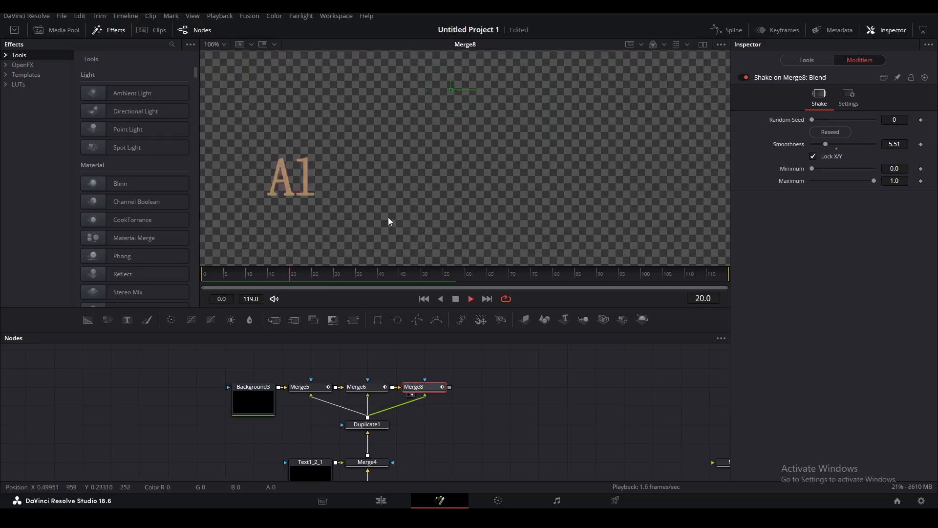
Connect Merge4's text into a new Merge9 branch and play the title from the start.
{"action": "left_click_drag", "start_coordinate": [88, 320], "coordinate": [477, 425]}
{"action": "left_click_drag", "start_coordinate": [367, 455], "coordinate": [536, 438]}
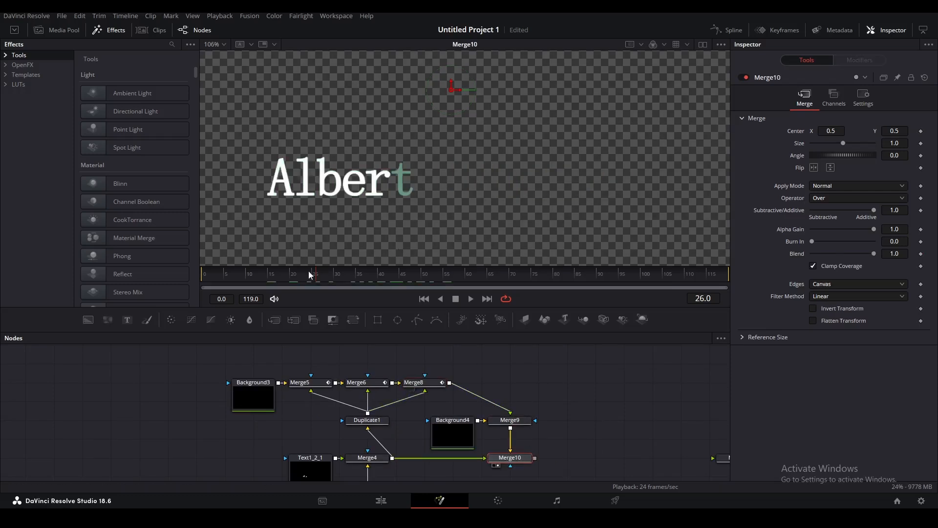
{"action": "left_click_drag", "start_coordinate": [310, 273], "coordinate": [224, 278]}
{"action": "key", "text": "space"}
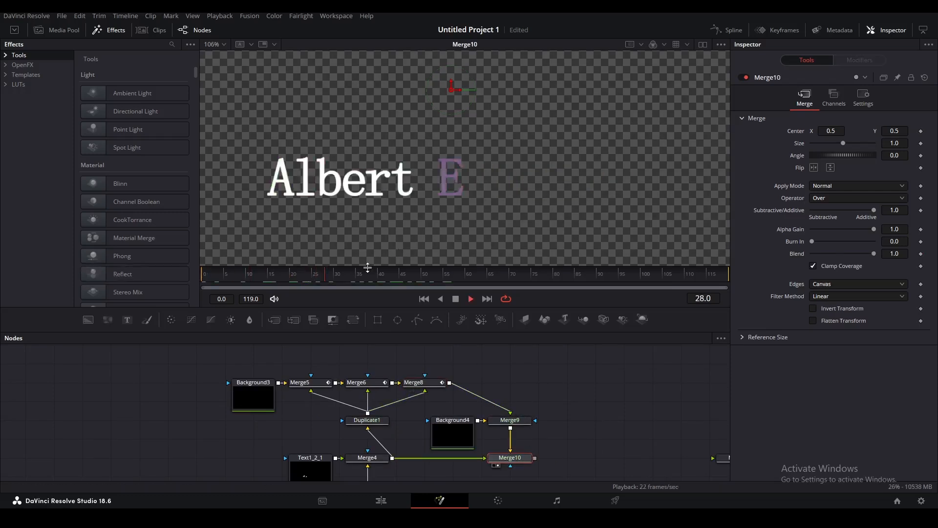
{"action": "scroll", "coordinate": [485, 187], "scroll_direction": "up", "scroll_amount": 10}
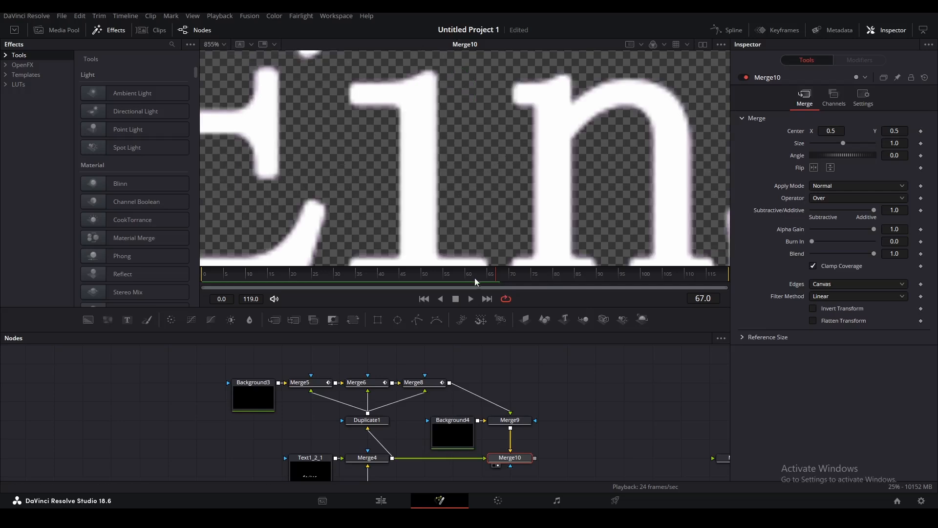
{"action": "scroll", "coordinate": [411, 143], "scroll_direction": "down", "scroll_amount": 3}
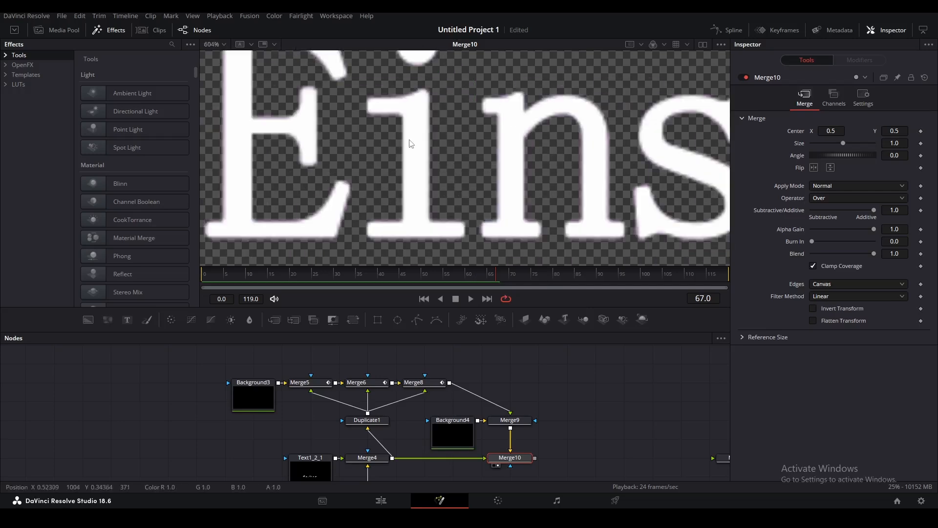
{"action": "scroll", "coordinate": [418, 176], "scroll_direction": "down", "scroll_amount": 3}
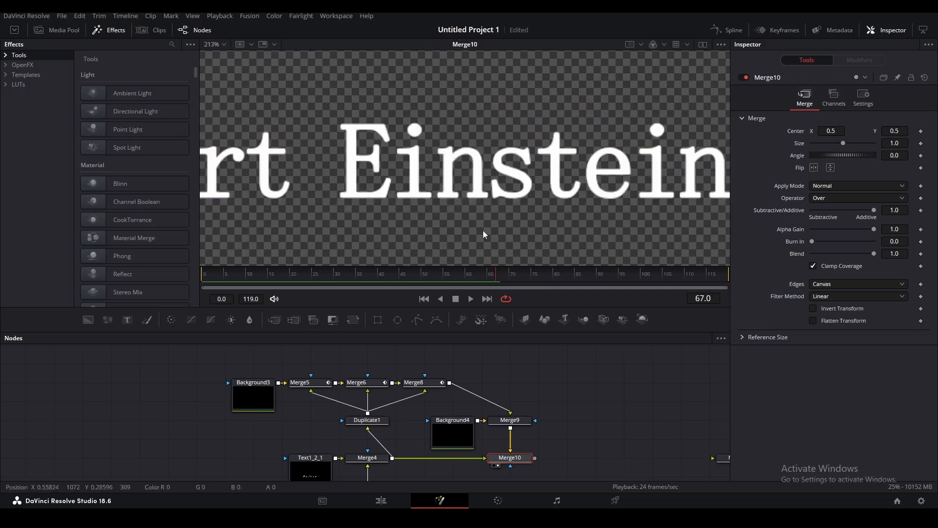
{"action": "scroll", "coordinate": [505, 264], "scroll_direction": "down", "scroll_amount": 1}
Keyframe Merge9's Blend at frame 41, dropping it from 1.0 to 0.0.
{"action": "left_click_drag", "start_coordinate": [487, 279], "coordinate": [382, 279]}
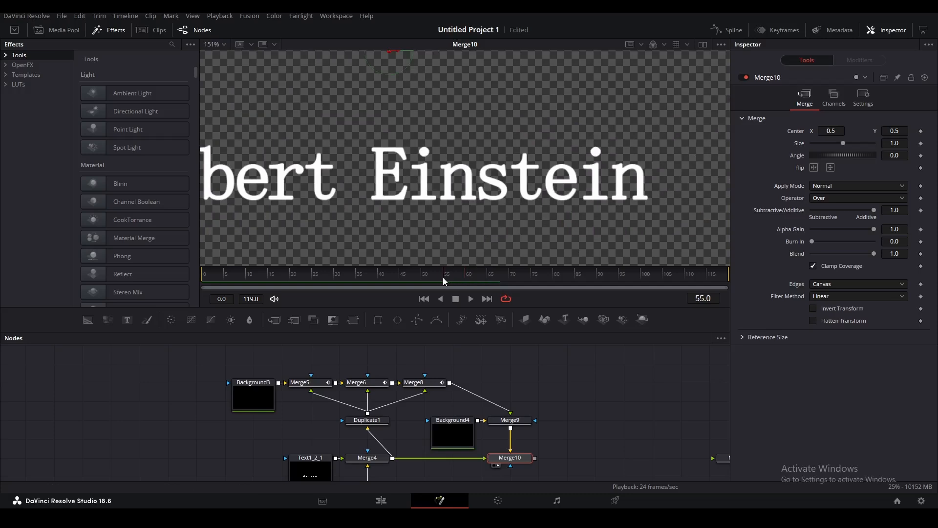
{"action": "left_click", "coordinate": [510, 420]}
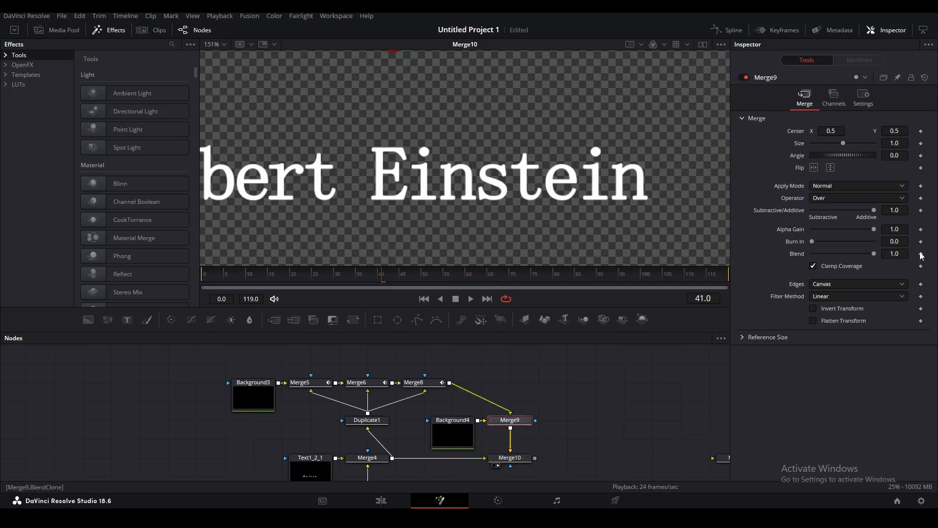
{"action": "left_click_drag", "start_coordinate": [385, 280], "coordinate": [380, 275]}
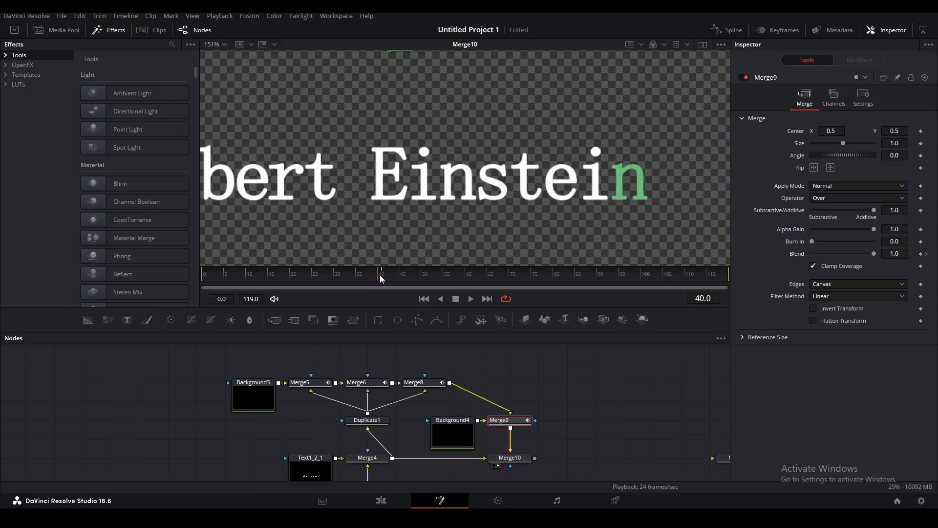
{"action": "left_click", "coordinate": [926, 254]}
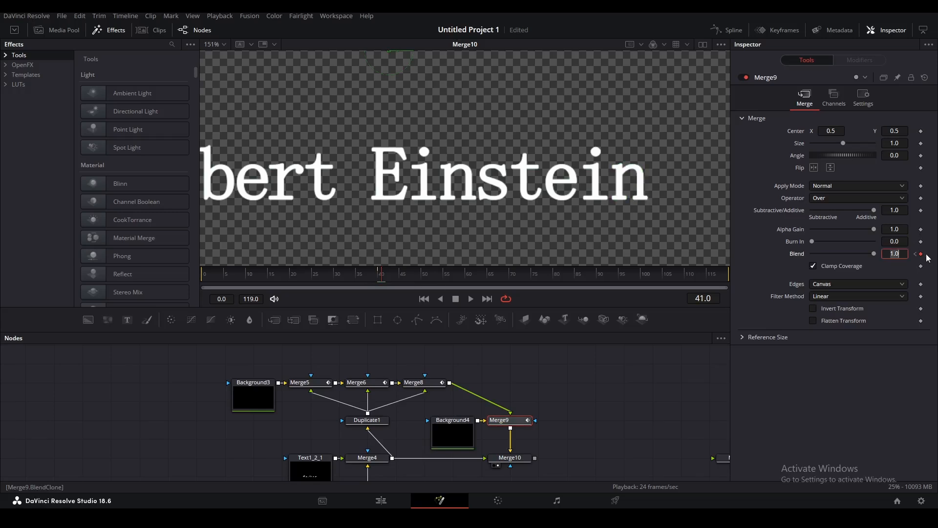
{"action": "left_click_drag", "start_coordinate": [874, 255], "coordinate": [807, 259]}
Check the fade by stepping to frames 52 and 51.
{"action": "left_click", "coordinate": [610, 413]}
{"action": "scroll", "coordinate": [444, 184], "scroll_direction": "up", "scroll_amount": 5}
{"action": "left_click", "coordinate": [445, 277]}
{"action": "scroll", "coordinate": [430, 214], "scroll_direction": "down", "scroll_amount": 10}
{"action": "left_click", "coordinate": [426, 274]}
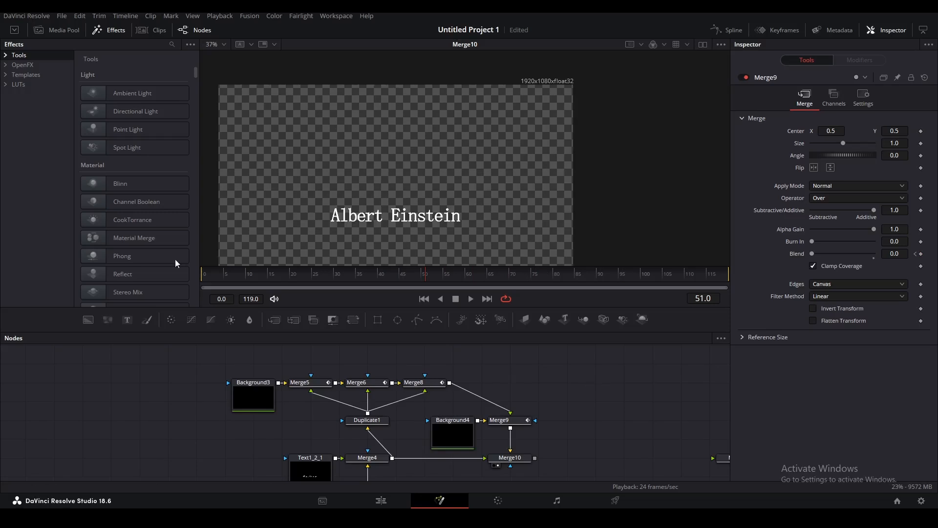
Raise the Shake modifier's Smoothness to 5.71, then play the composition from the start.
{"action": "scroll", "coordinate": [376, 401], "scroll_direction": "down", "scroll_amount": 5}
{"action": "scroll", "coordinate": [381, 410], "scroll_direction": "up", "scroll_amount": 5}
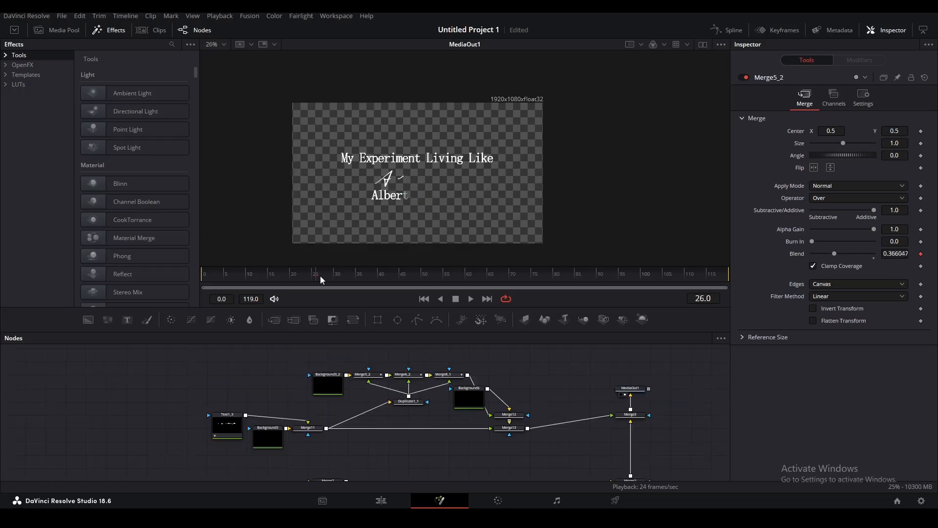
{"action": "left_click_drag", "start_coordinate": [320, 275], "coordinate": [286, 275]}
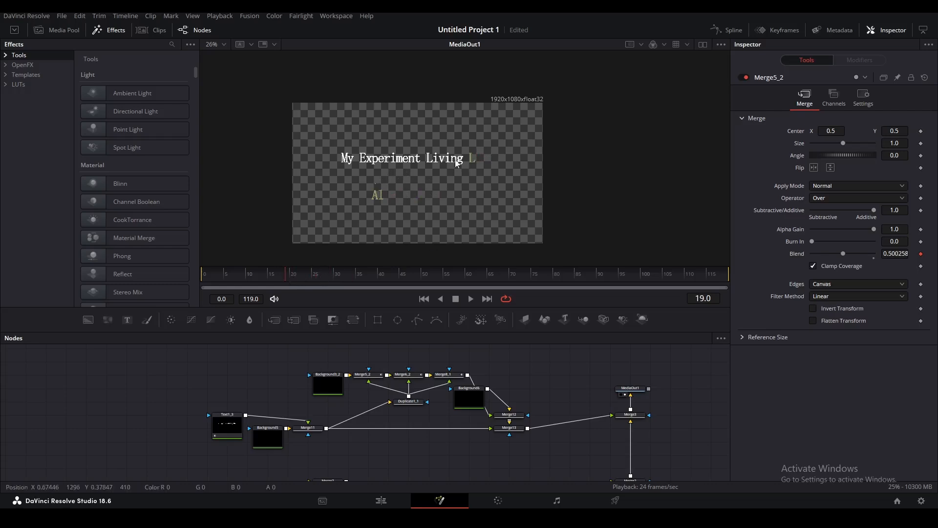
{"action": "scroll", "coordinate": [458, 165], "scroll_direction": "up", "scroll_amount": 2}
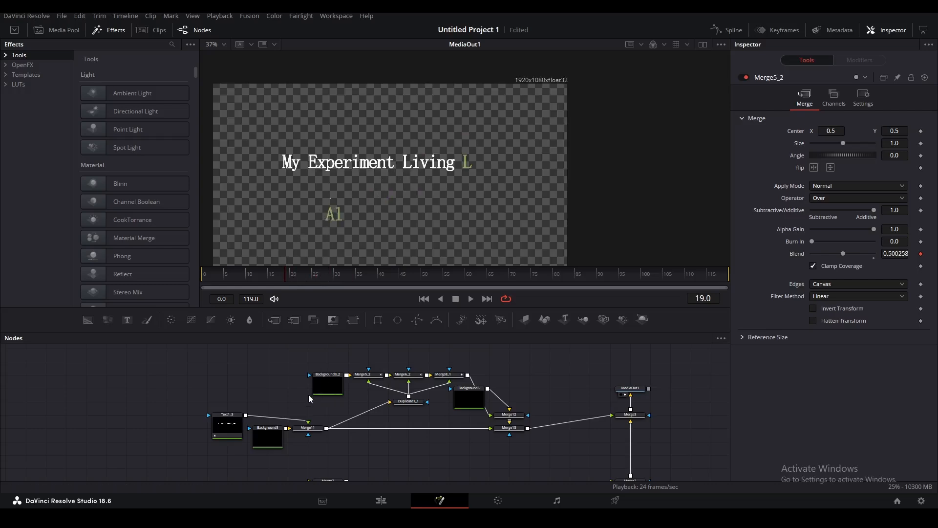
{"action": "left_click", "coordinate": [859, 59]}
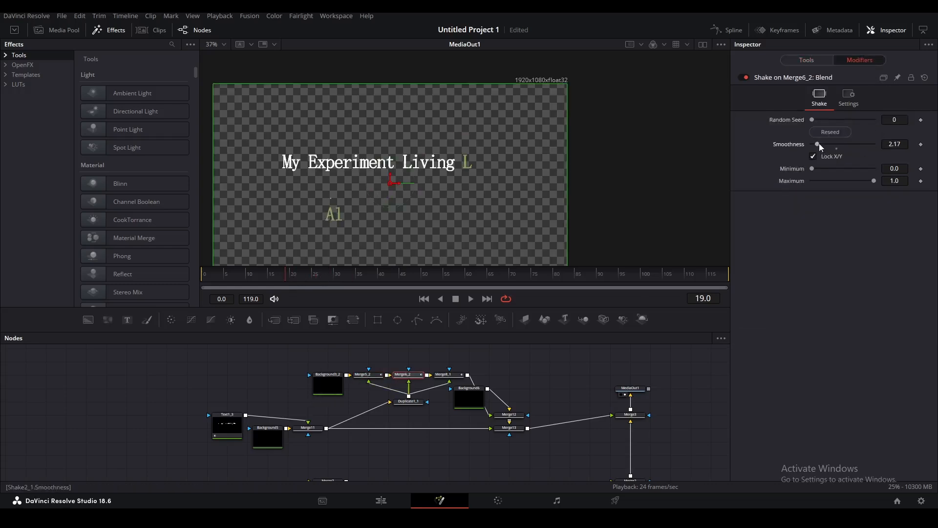
{"action": "left_click_drag", "start_coordinate": [819, 143], "coordinate": [828, 145]}
{"action": "left_click_drag", "start_coordinate": [284, 275], "coordinate": [202, 278]}
{"action": "key", "text": "space"}
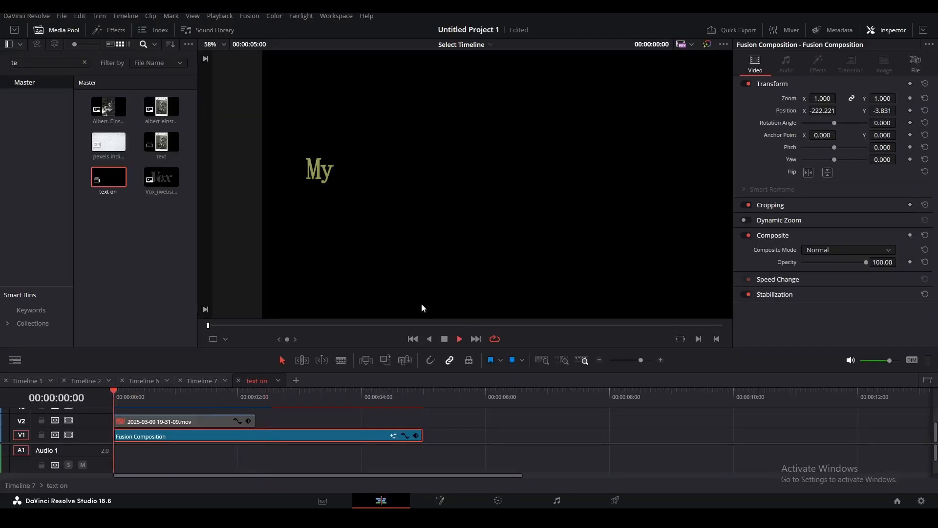
Switch to Timeline 6 and drag the 'text on' clip into its node graph as MediaIn9.
{"action": "key", "text": "space"}
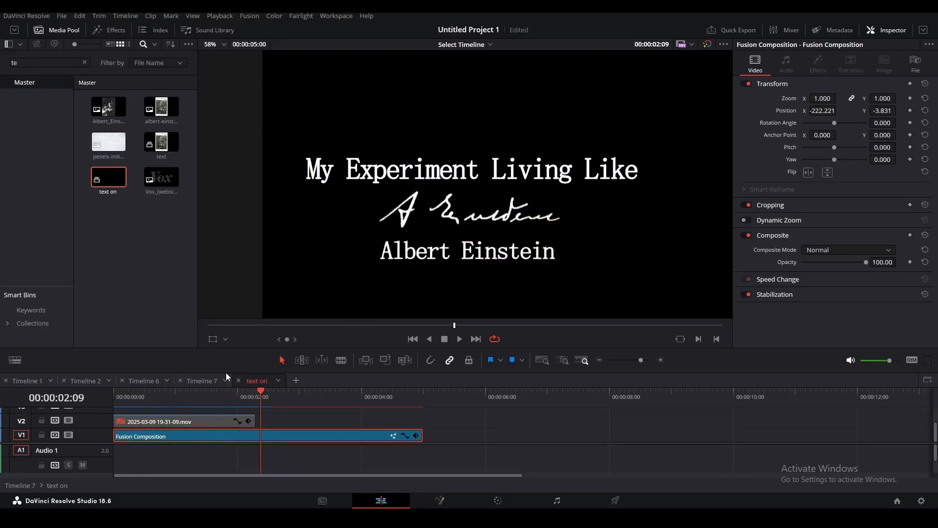
{"action": "left_click", "coordinate": [147, 382]}
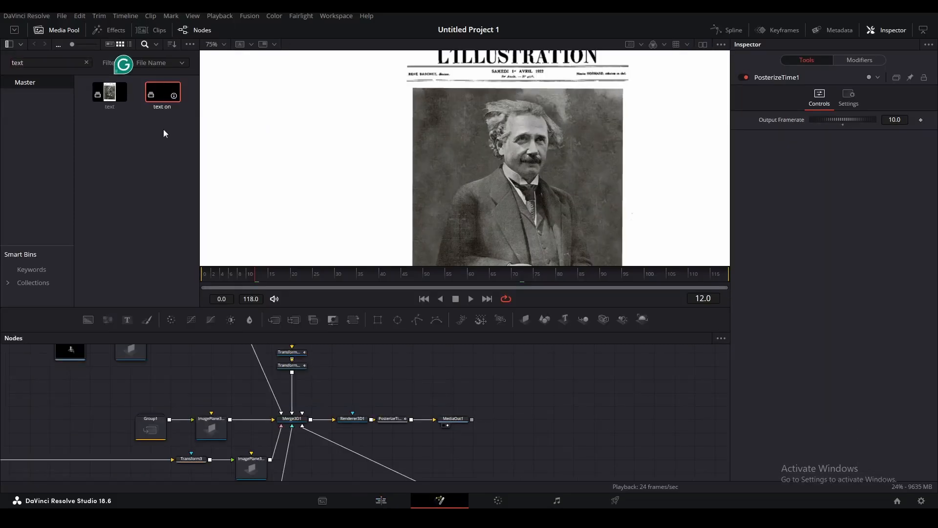
{"action": "left_click_drag", "start_coordinate": [163, 94], "coordinate": [217, 391]}
{"action": "scroll", "coordinate": [217, 391], "scroll_direction": "up", "scroll_amount": 2}
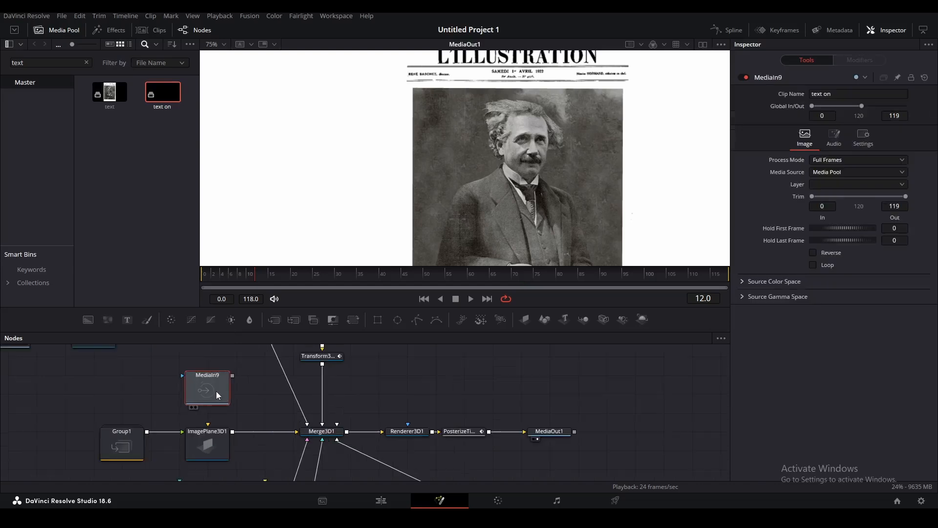
Insert a Transform between MediaIn9 and Merge5 and shrink the title to about 0.79.
{"action": "key", "text": "1"}
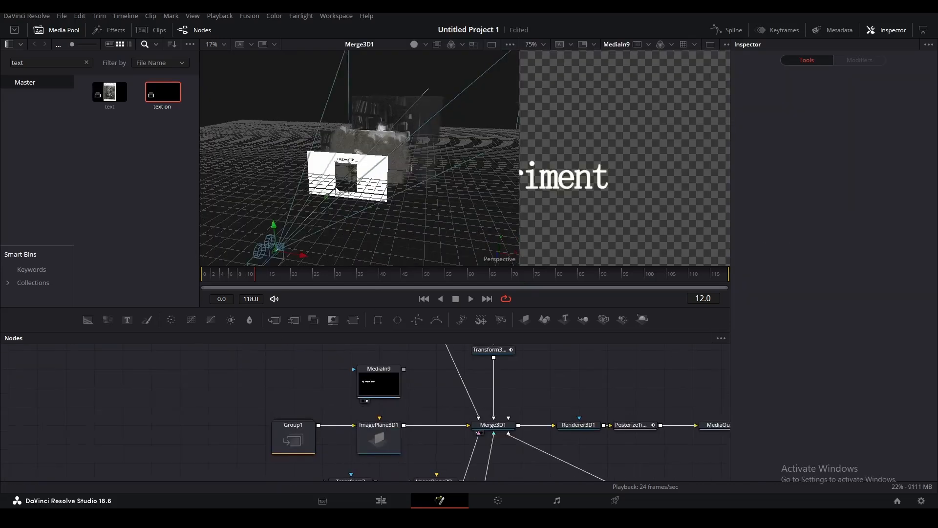
{"action": "scroll", "coordinate": [394, 426], "scroll_direction": "down", "scroll_amount": 6}
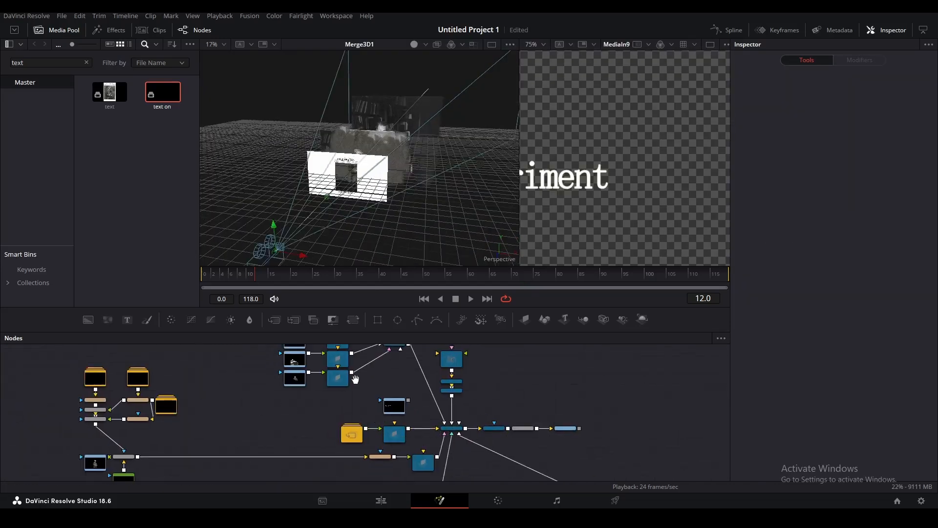
{"action": "scroll", "coordinate": [383, 398], "scroll_direction": "up", "scroll_amount": 3}
{"action": "left_click_drag", "start_coordinate": [297, 405], "coordinate": [239, 460]}
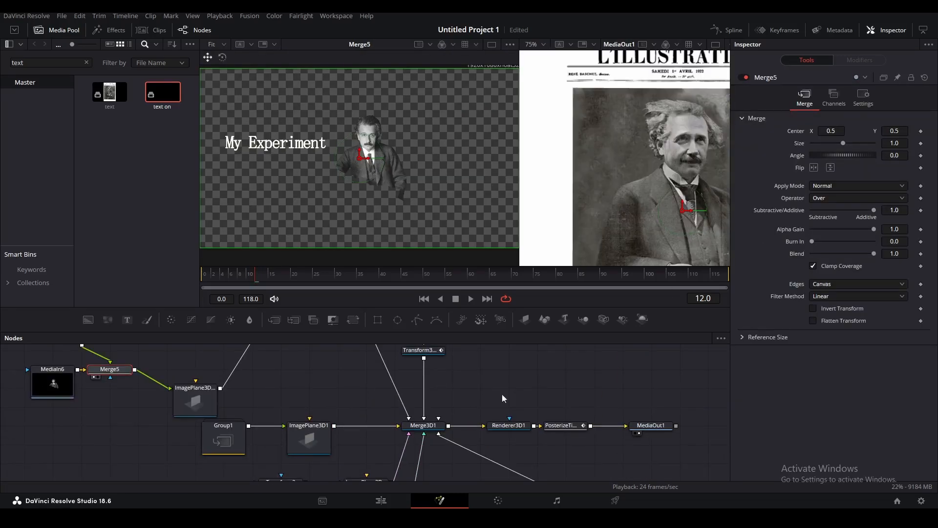
{"action": "left_click", "coordinate": [458, 276]}
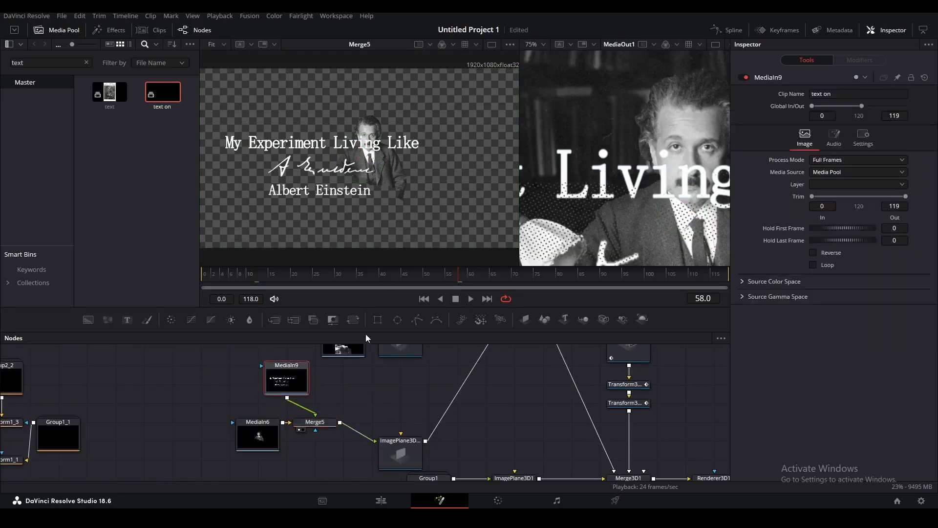
{"action": "left_click", "coordinate": [353, 319]}
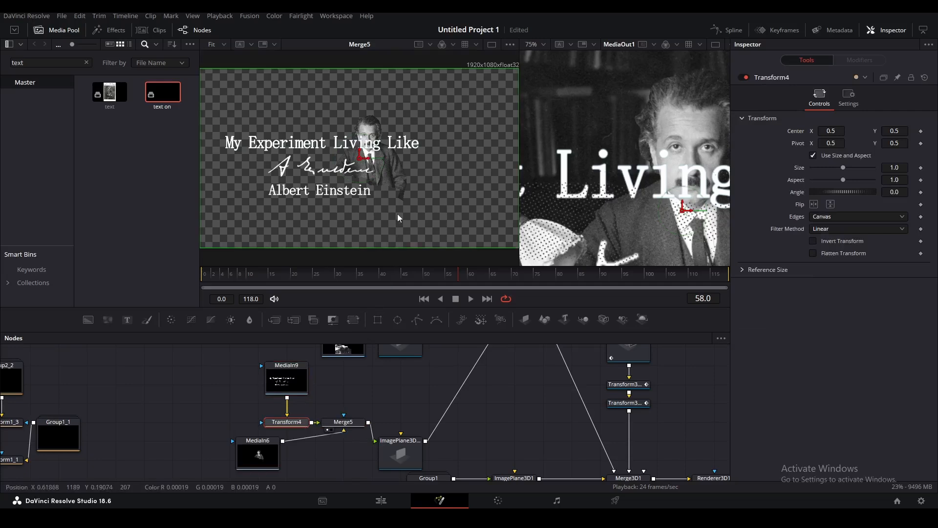
{"action": "scroll", "coordinate": [293, 210], "scroll_direction": "down", "scroll_amount": 3}
{"action": "left_click_drag", "start_coordinate": [230, 241], "coordinate": [264, 222]}
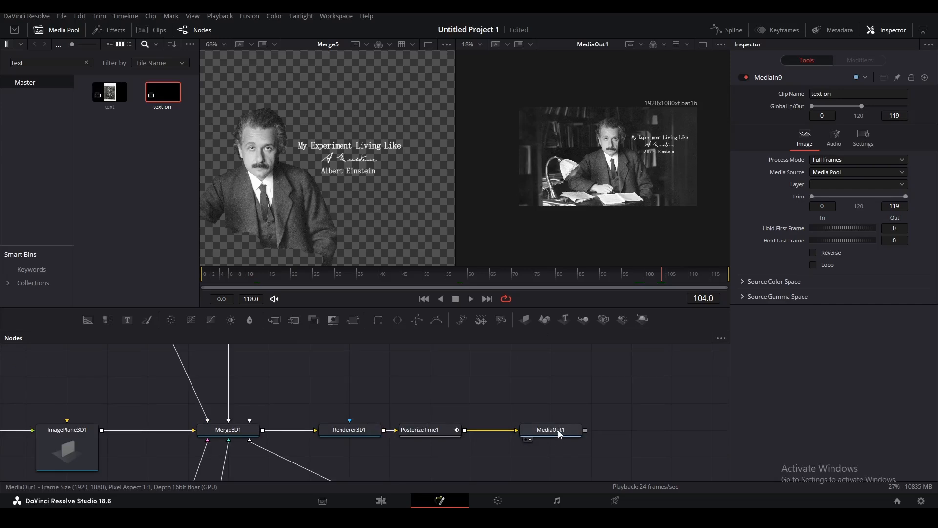
Slide MediaIn9's Global In/Out range so the title starts later, at frame 55.
{"action": "left_click", "coordinate": [464, 277]}
{"action": "scroll", "coordinate": [333, 391], "scroll_direction": "down", "scroll_amount": 5}
{"action": "left_click_drag", "start_coordinate": [232, 386], "coordinate": [366, 419]}
{"action": "scroll", "coordinate": [271, 405], "scroll_direction": "up", "scroll_amount": 5}
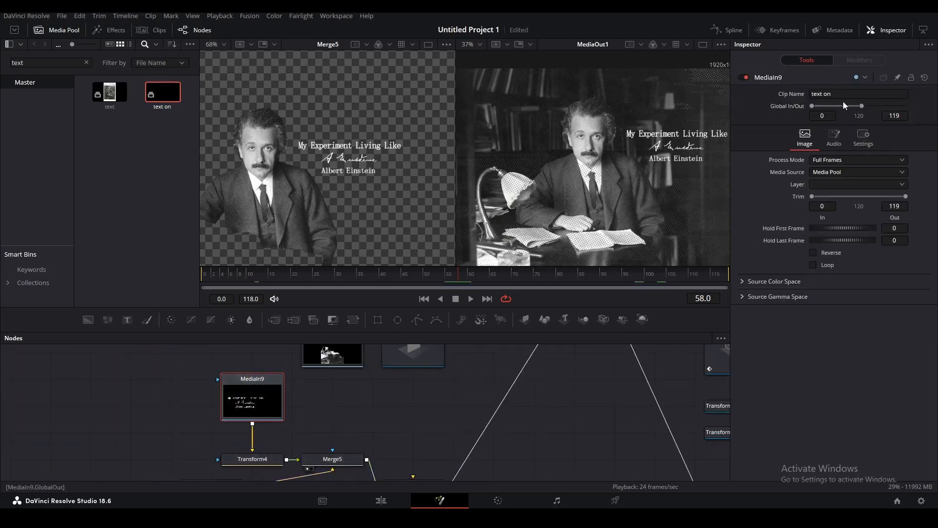
{"action": "left_click_drag", "start_coordinate": [824, 105], "coordinate": [833, 105]}
{"action": "scroll", "coordinate": [456, 270], "scroll_direction": "up", "scroll_amount": 4}
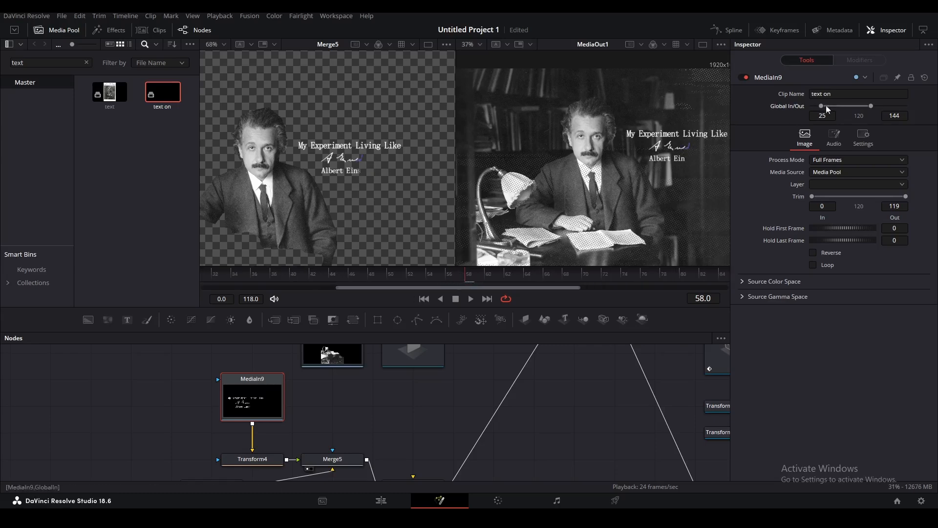
{"action": "left_click_drag", "start_coordinate": [846, 104], "coordinate": [853, 105]}
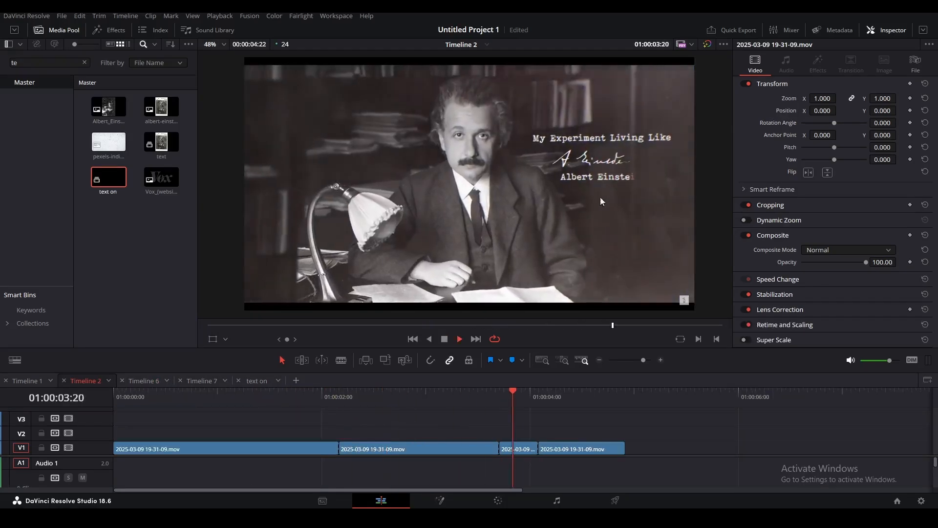
Stop at 01:00:04:00, then open Timeline 6's Fusion Composition clip on the Fusion page.
{"action": "key", "text": "space"}
{"action": "left_click", "coordinate": [578, 397]}
{"action": "left_click_drag", "start_coordinate": [579, 396], "coordinate": [530, 401]}
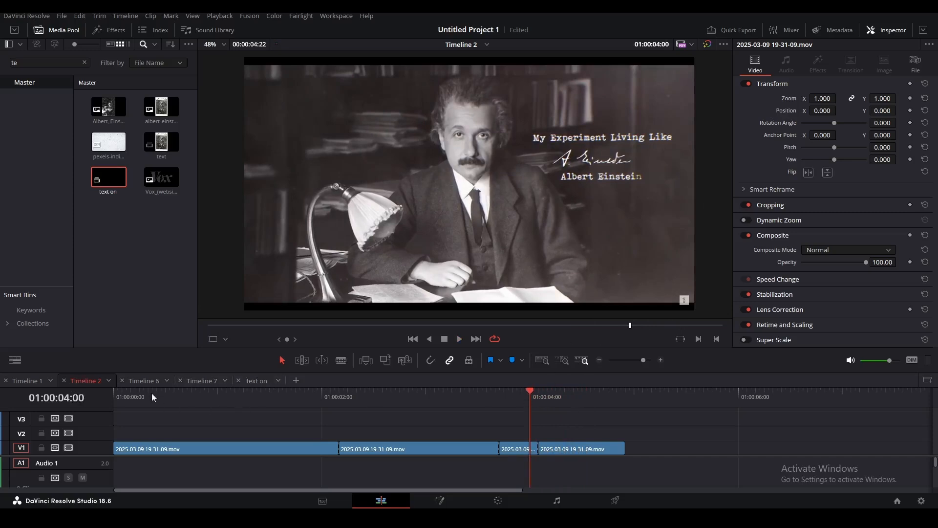
{"action": "left_click", "coordinate": [145, 381]}
{"action": "left_click", "coordinate": [345, 442]}
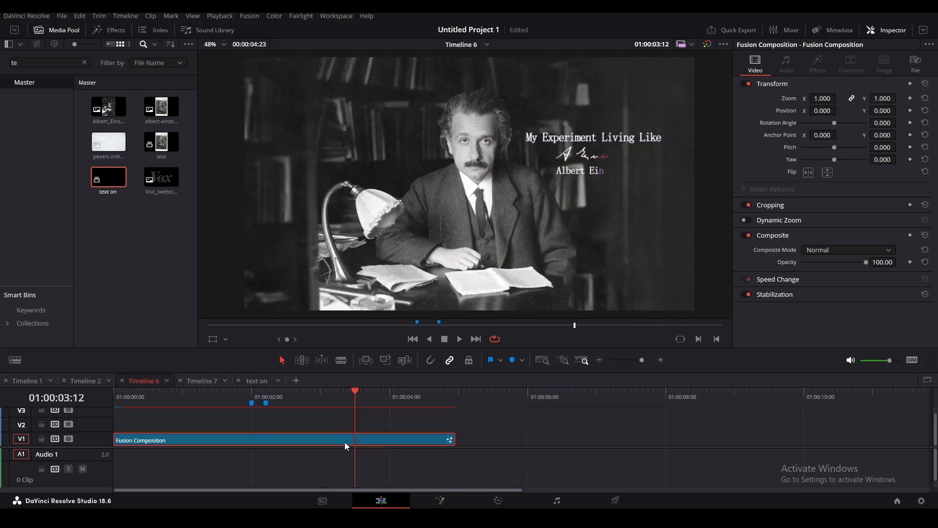
{"action": "key", "text": "shift+5"}
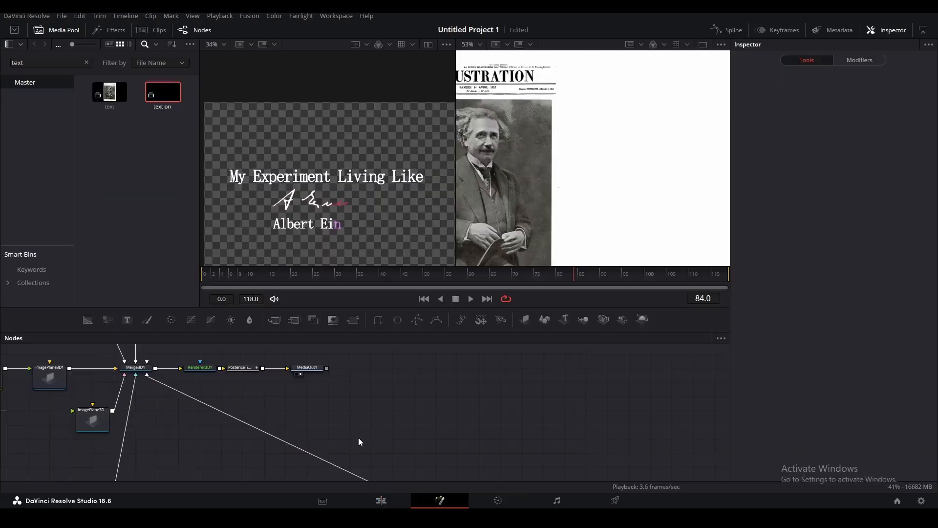
Add a white Background3 node with an Ellipse mask, shown in the left viewer.
{"action": "left_click_drag", "start_coordinate": [247, 406], "coordinate": [286, 165]}
{"action": "left_click_drag", "start_coordinate": [294, 408], "coordinate": [361, 412]}
{"action": "left_click", "coordinate": [398, 320]}
{"action": "left_click", "coordinate": [318, 424]}
{"action": "left_click", "coordinate": [839, 180]}
{"action": "left_click", "coordinate": [419, 314]}
{"action": "left_click", "coordinate": [556, 348]}
Shrink Ellipse1 to about 0.4, raise its Soft Edge to ~0.05 and dim its Level.
{"action": "left_click", "coordinate": [311, 400]}
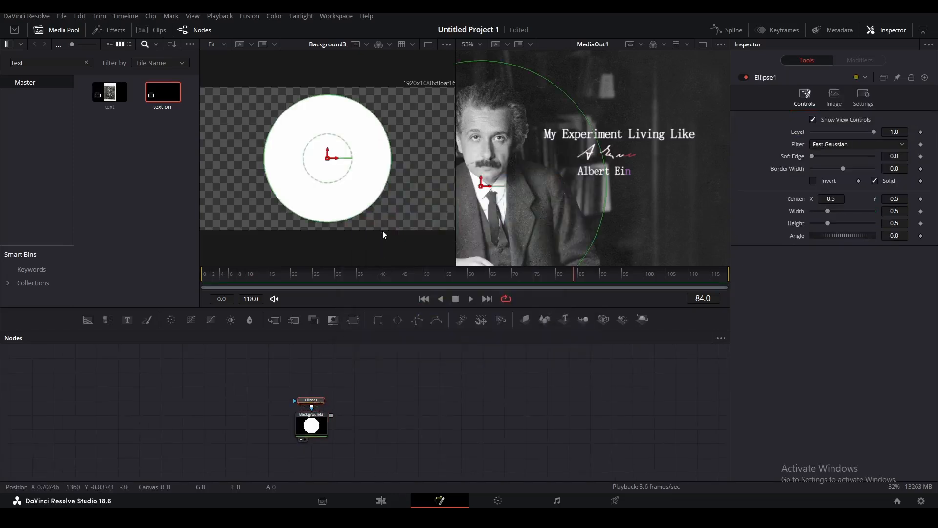
{"action": "left_click_drag", "start_coordinate": [374, 203], "coordinate": [363, 193]}
{"action": "left_click_drag", "start_coordinate": [815, 156], "coordinate": [828, 157]}
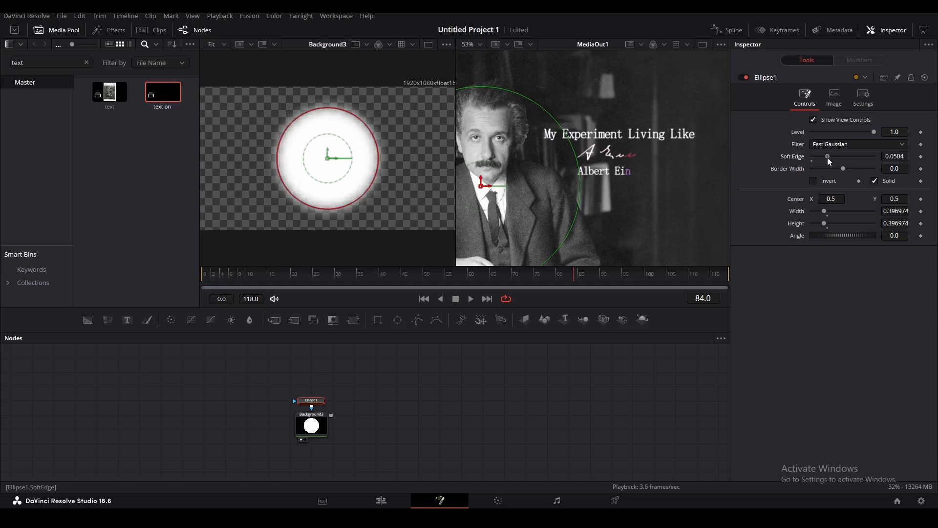
{"action": "left_click_drag", "start_coordinate": [873, 132], "coordinate": [836, 132]}
{"action": "left_click", "coordinate": [313, 422]}
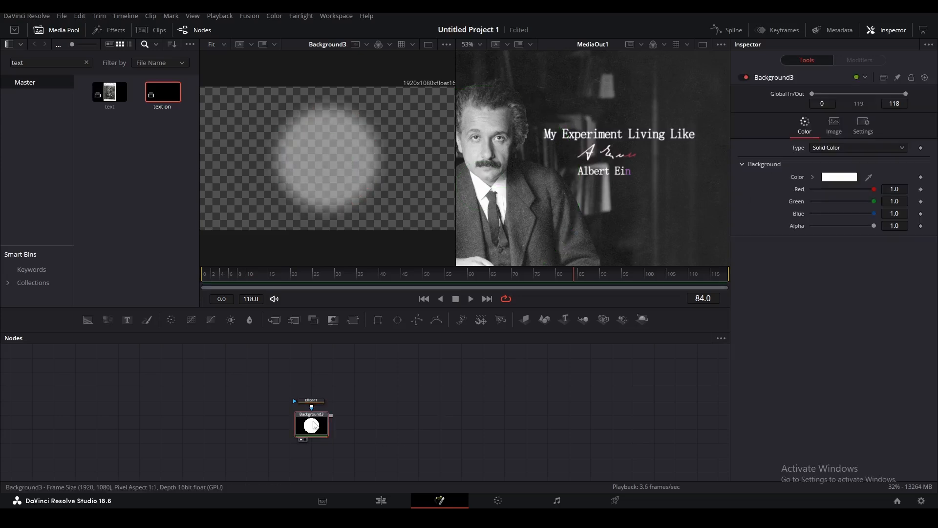
Add a pEmitter particle emitter node from the tool search.
{"action": "key", "text": "shift+space"}
{"action": "type", "text": "pren"}
{"action": "type", "text": "pem"}
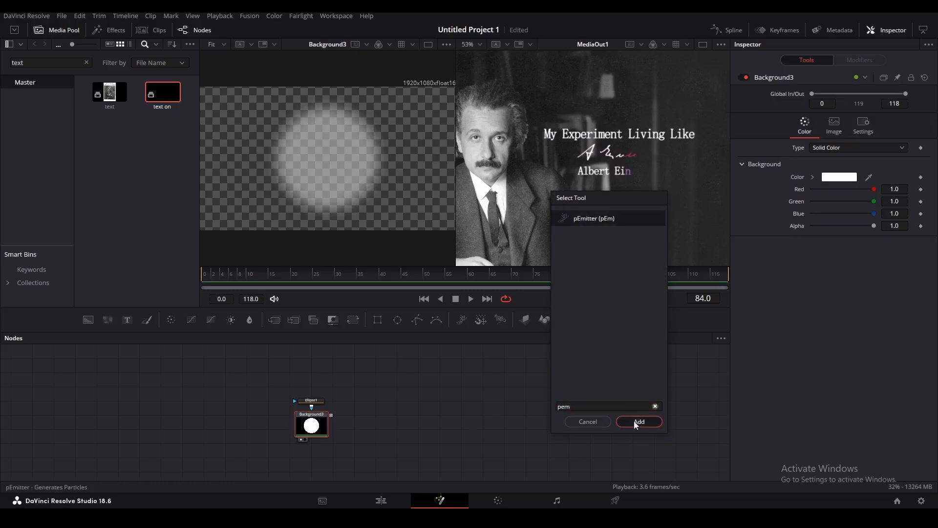
{"action": "left_click", "coordinate": [636, 423]}
Place pEmitter1 beside Background3 and add a pRender1 renderer after it.
{"action": "left_click_drag", "start_coordinate": [320, 451], "coordinate": [385, 411]}
{"action": "key", "text": "shift+space"}
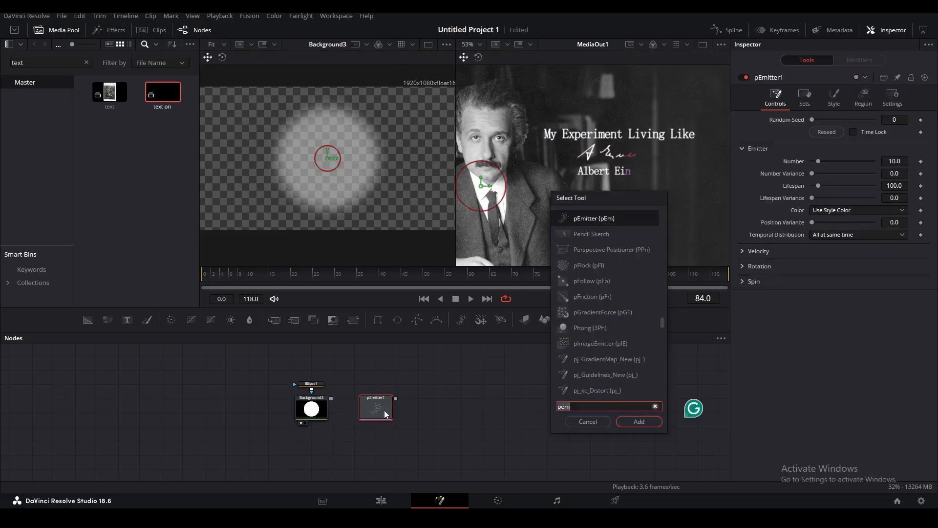
{"action": "type", "text": "pren"}
{"action": "left_click", "coordinate": [638, 422]}
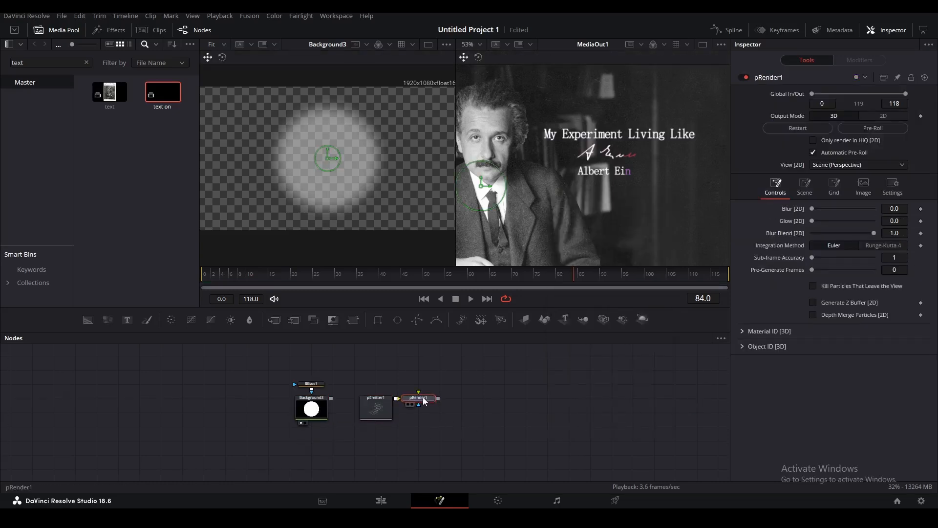
{"action": "left_click_drag", "start_coordinate": [423, 401], "coordinate": [444, 400]}
Set pEmitter1's Style to Bitmap with Background3 as the bitmap, and view pRender1.
{"action": "left_click", "coordinate": [385, 413]}
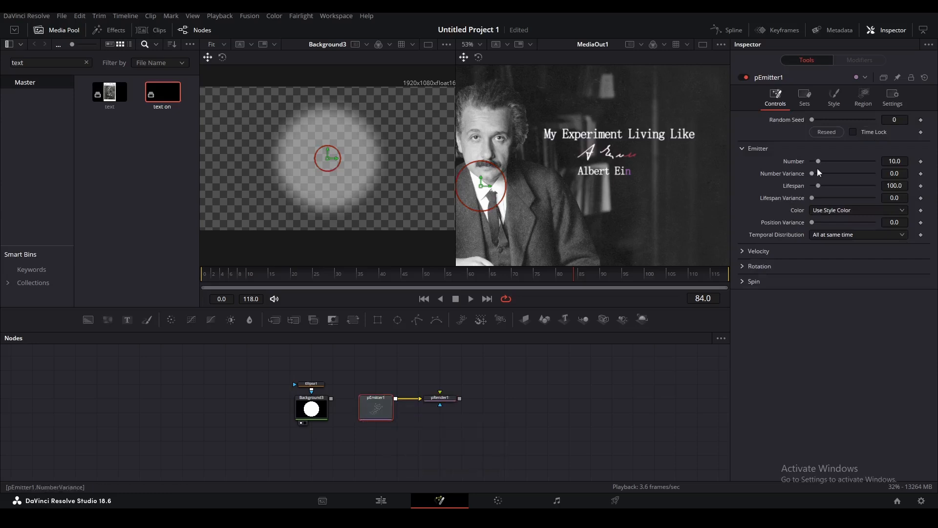
{"action": "left_click", "coordinate": [864, 98]}
{"action": "left_click", "coordinate": [837, 100]}
{"action": "left_click", "coordinate": [827, 132]}
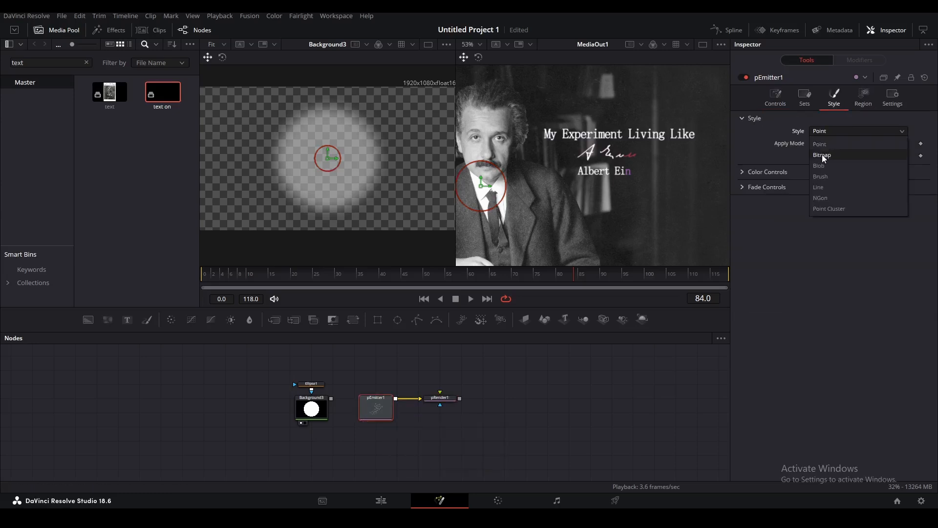
{"action": "left_click", "coordinate": [822, 155]}
{"action": "left_click_drag", "start_coordinate": [332, 399], "coordinate": [380, 410]}
{"action": "left_click", "coordinate": [430, 404]}
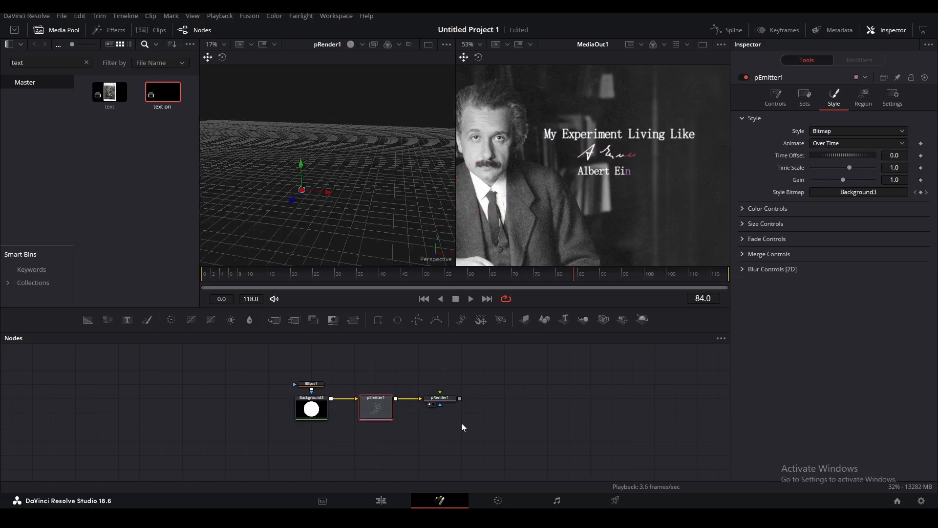
Set pEmitter1's region to a Cube with Width 3, Height 2 and Depth 1.
{"action": "left_click", "coordinate": [863, 97]}
{"action": "left_click", "coordinate": [880, 131]}
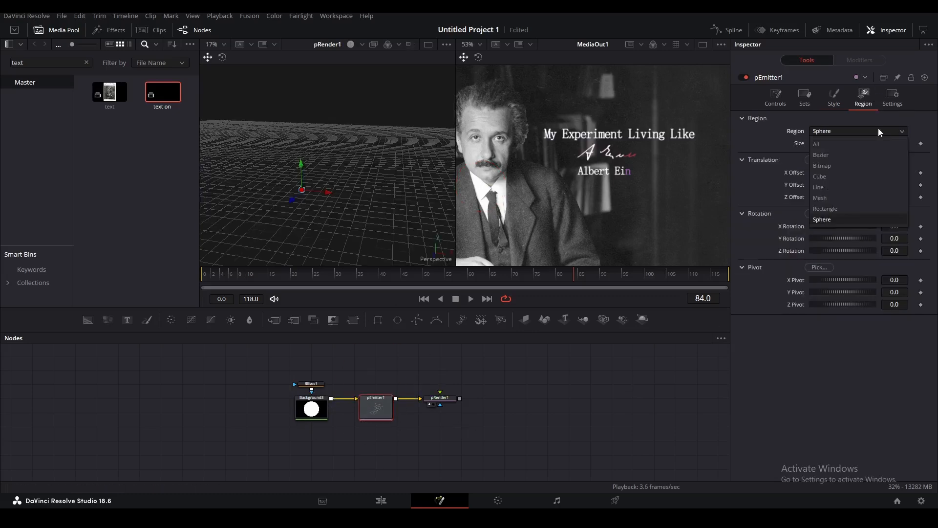
{"action": "left_click", "coordinate": [830, 176]}
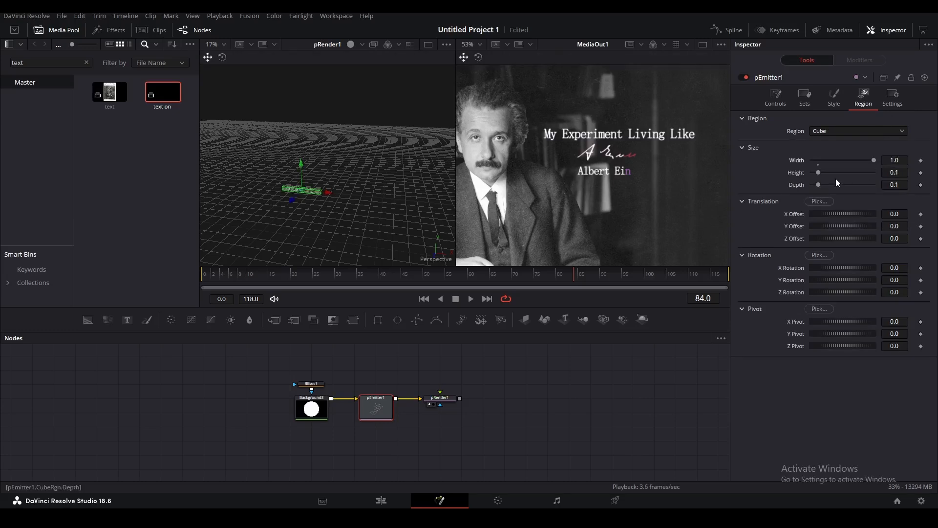
{"action": "left_click_drag", "start_coordinate": [822, 175], "coordinate": [879, 173]}
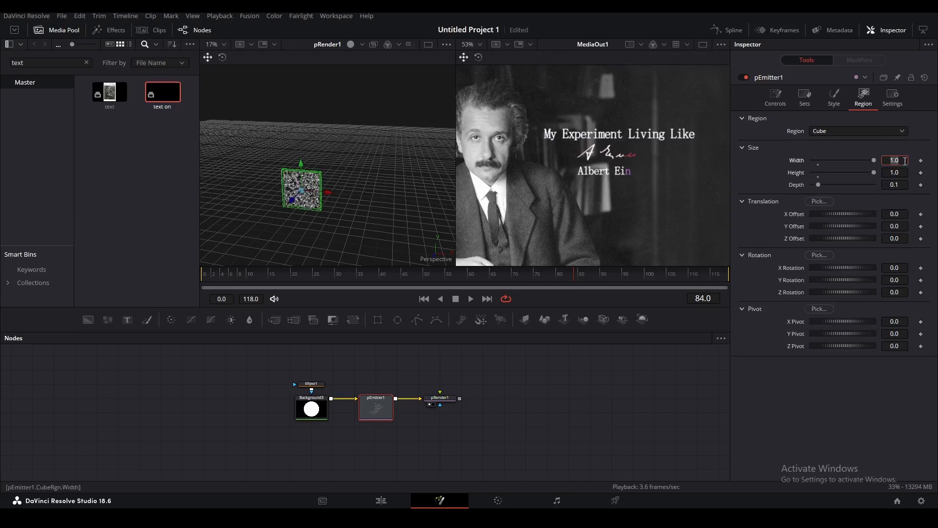
{"action": "type", "text": "3"}
{"action": "key", "text": "Tab"}
{"action": "type", "text": "2"}
{"action": "key", "text": "Return"}
{"action": "left_click_drag", "start_coordinate": [818, 185], "coordinate": [875, 185]}
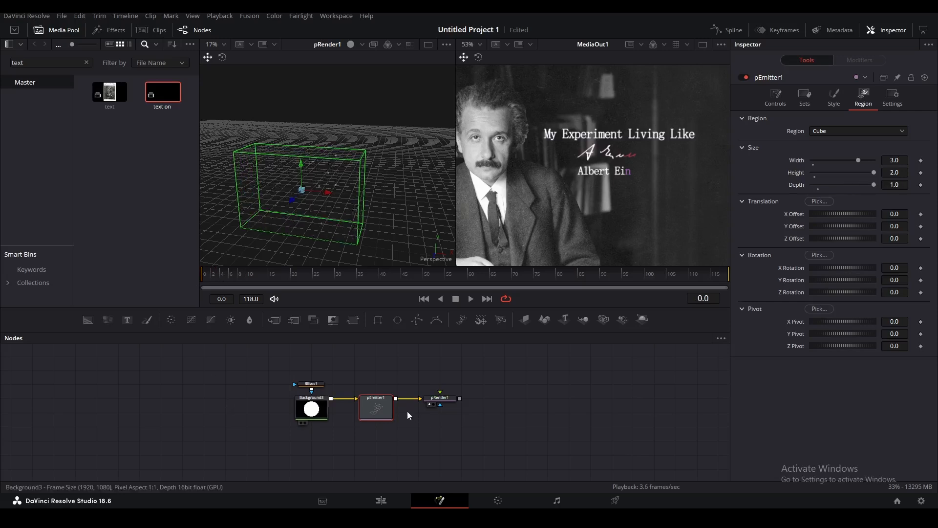
Keyframe the particle Number and wire pRender1's output into Merge3D1.
{"action": "left_click", "coordinate": [777, 100]}
{"action": "left_click", "coordinate": [921, 161]}
{"action": "left_click", "coordinate": [207, 278]}
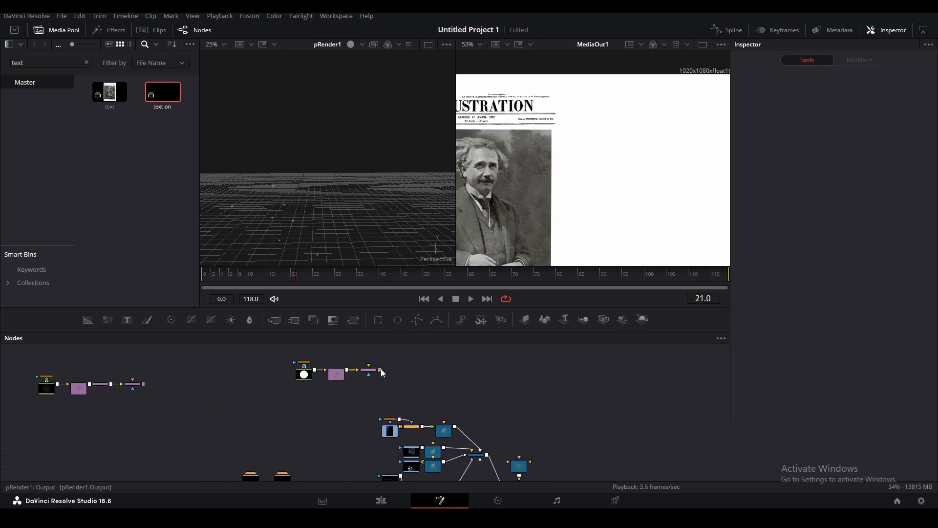
{"action": "left_click_drag", "start_coordinate": [380, 368], "coordinate": [520, 484]}
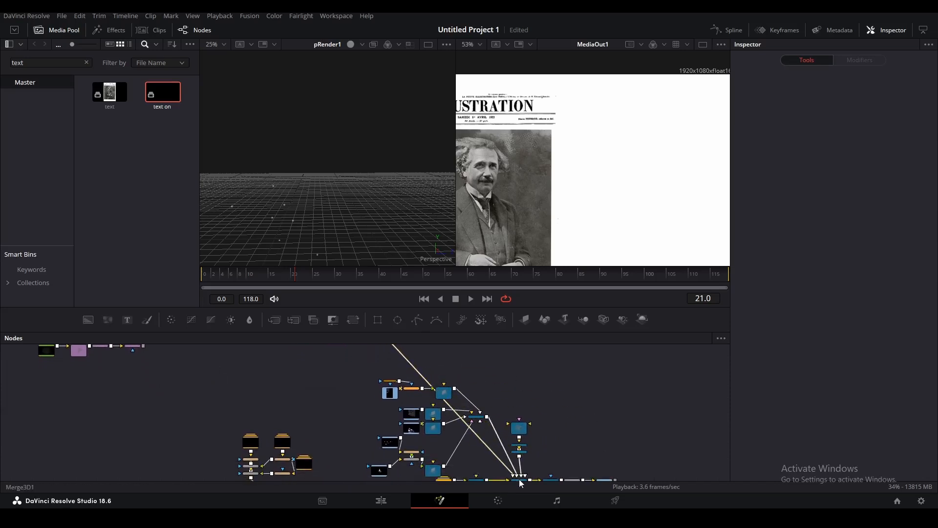
Push the emitter cube back to Z about -5.18 and set particle Size 0.0591 with 0.1024 variance.
{"action": "scroll", "coordinate": [489, 410], "scroll_direction": "up", "scroll_amount": 5}
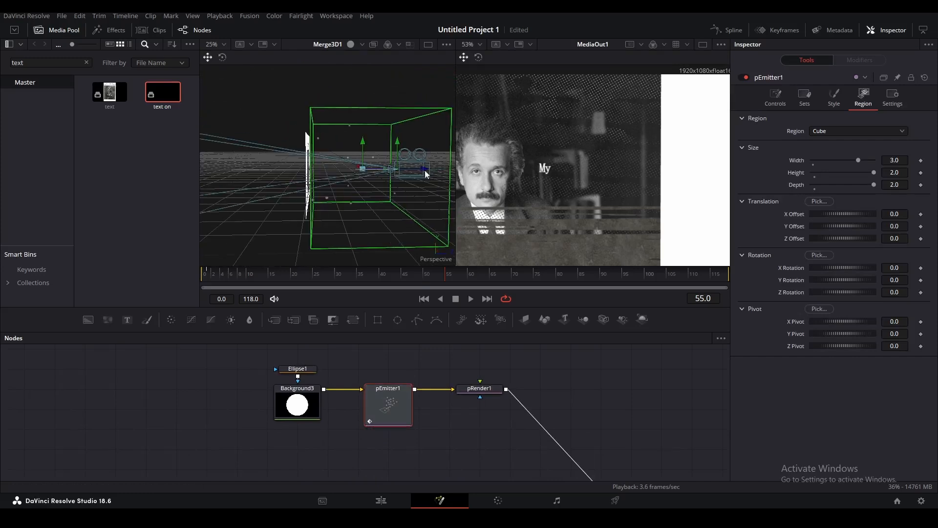
{"action": "scroll", "coordinate": [425, 174], "scroll_direction": "down", "scroll_amount": 2}
{"action": "left_click_drag", "start_coordinate": [264, 185], "coordinate": [244, 184]}
{"action": "left_click_drag", "start_coordinate": [382, 187], "coordinate": [372, 185]}
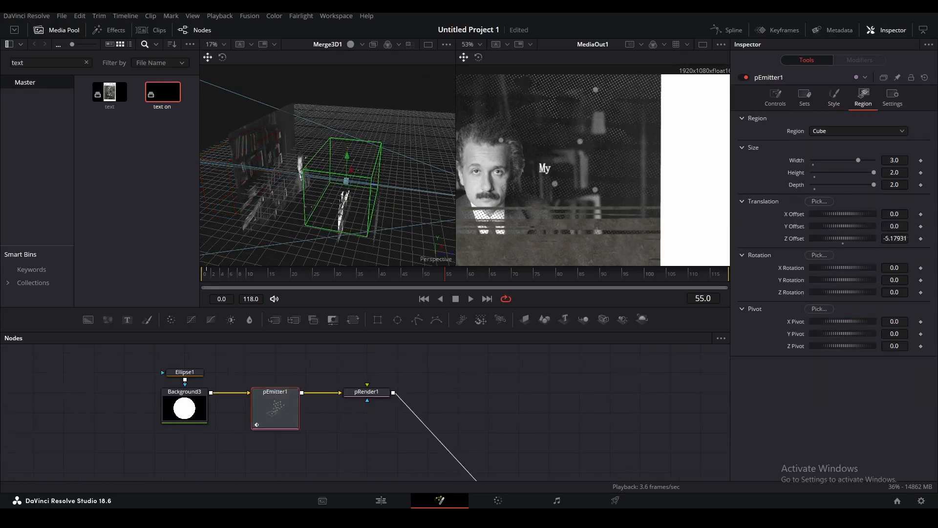
{"action": "left_click", "coordinate": [832, 100]}
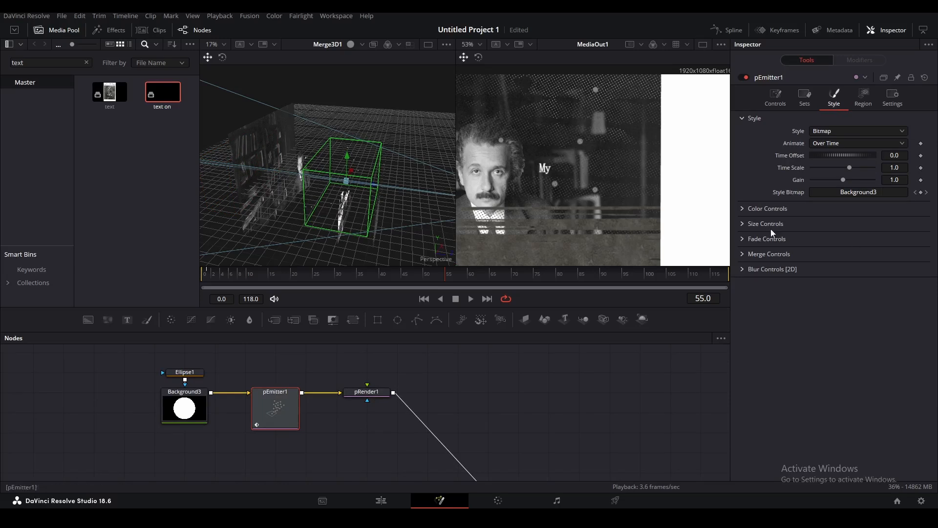
{"action": "left_click", "coordinate": [744, 225]}
{"action": "mouse_move", "coordinate": [825, 236]}
{"action": "left_mouse_down"}
{"action": "mouse_move", "coordinate": [811, 233]}
{"action": "mouse_move", "coordinate": [819, 236]}
{"action": "left_mouse_up"}
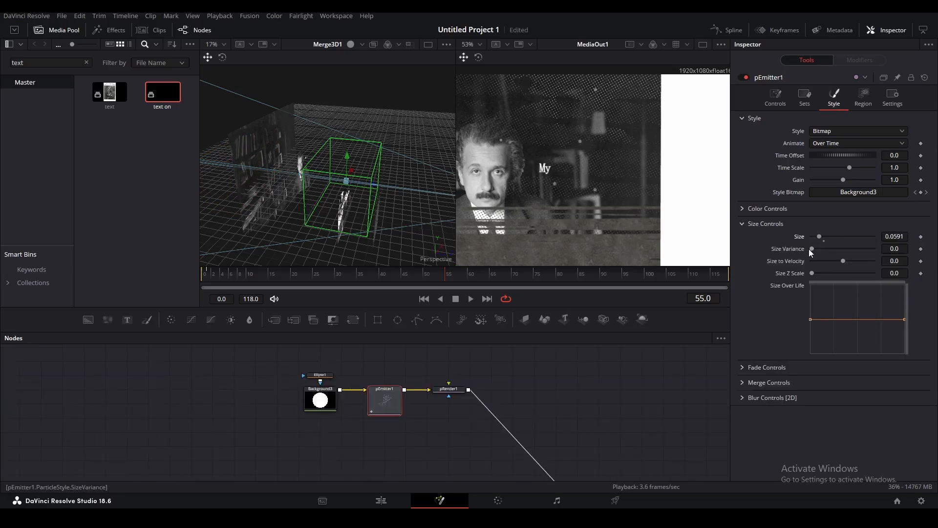
Soften Ellipse1's edge to 0.1512 and lower its Level to 0.362.
{"action": "left_click", "coordinate": [320, 374]}
{"action": "left_click_drag", "start_coordinate": [827, 155], "coordinate": [859, 155]}
{"action": "left_click", "coordinate": [839, 131]}
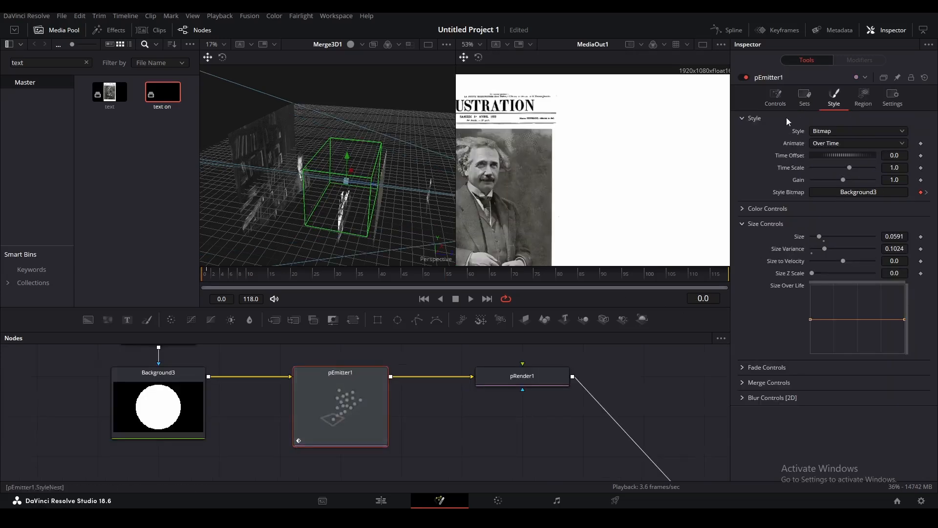
{"action": "left_click", "coordinate": [776, 102]}
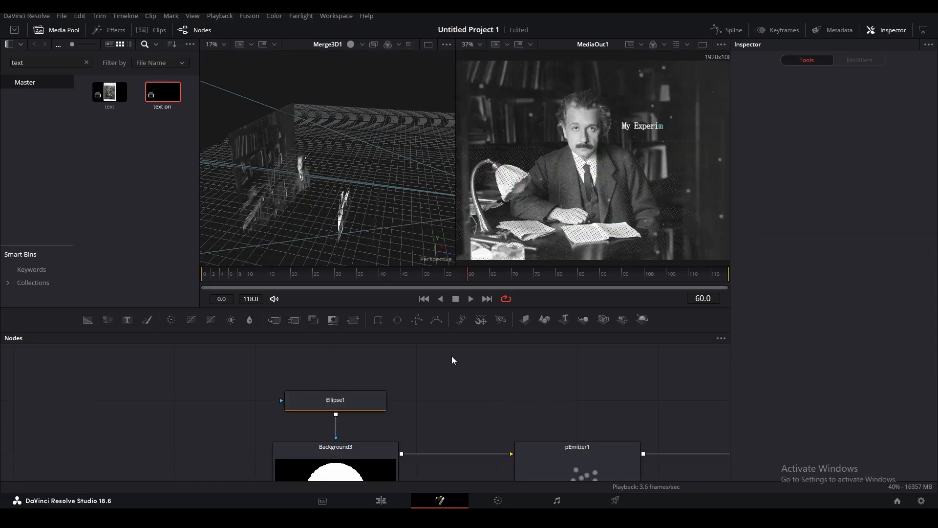
Lower Ellipse1's Level to 0.118.
{"action": "left_click", "coordinate": [361, 396]}
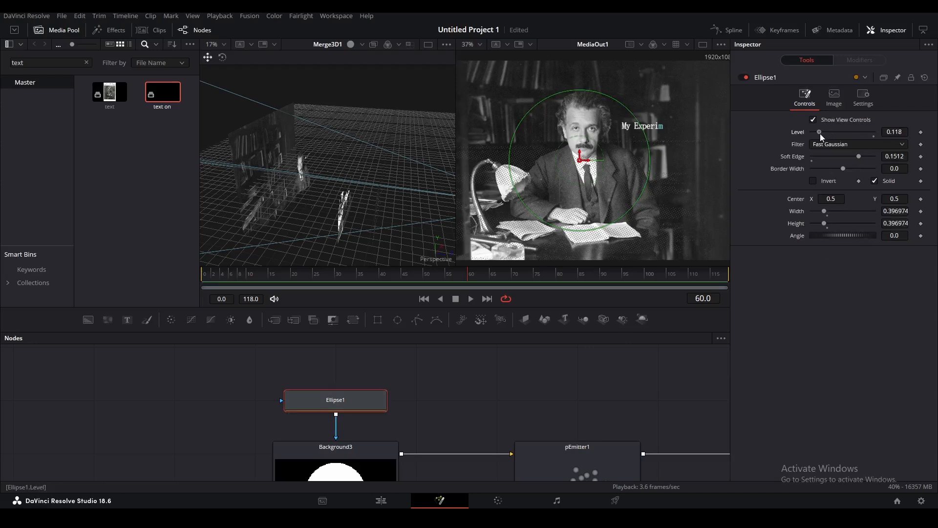
{"action": "left_click", "coordinate": [690, 383]}
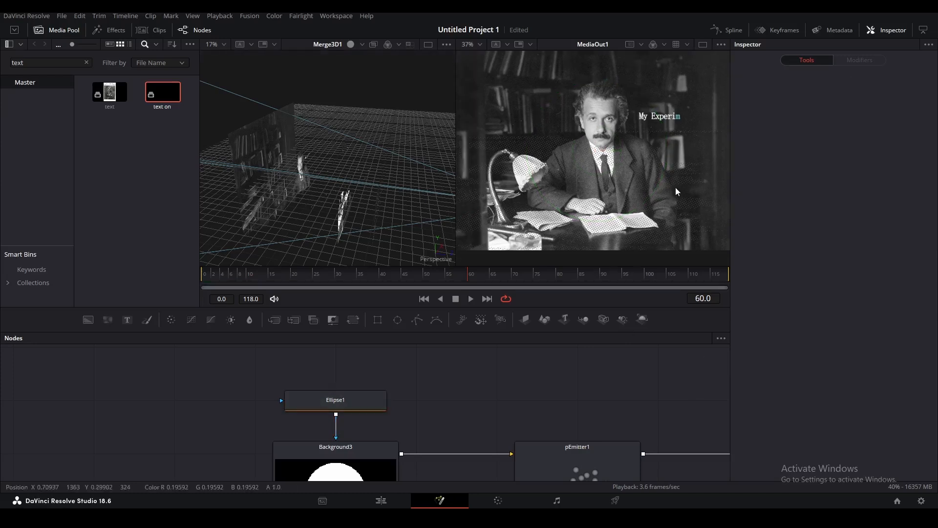
{"action": "scroll", "coordinate": [373, 424], "scroll_direction": "down", "scroll_amount": 2}
Insert a pTurbulence2 node between pEmitter1 and pRender1, then reselect the emitter.
{"action": "left_click", "coordinate": [373, 424]}
{"action": "key", "text": "shift+space"}
{"action": "type", "text": "pren"}
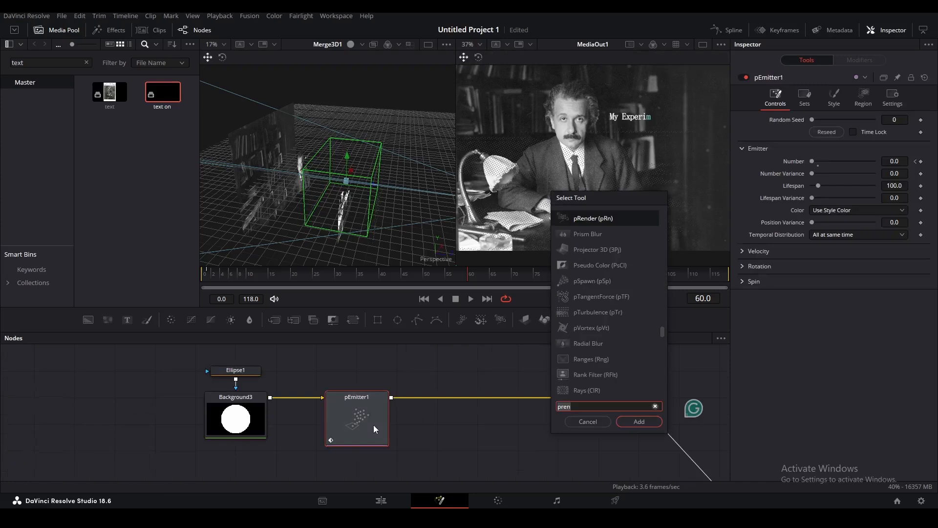
{"action": "key", "text": "Return"}
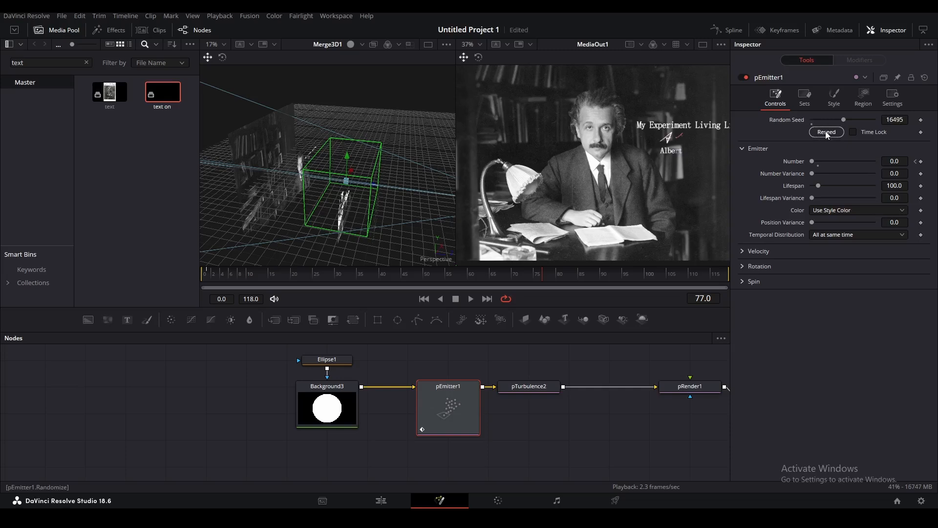
{"action": "left_click_drag", "start_coordinate": [714, 225], "coordinate": [689, 211]}
{"action": "scroll", "coordinate": [645, 200], "scroll_direction": "down", "scroll_amount": 1}
{"action": "scroll", "coordinate": [639, 188], "scroll_direction": "up", "scroll_amount": 1}
{"action": "scroll", "coordinate": [655, 190], "scroll_direction": "down", "scroll_amount": 1}
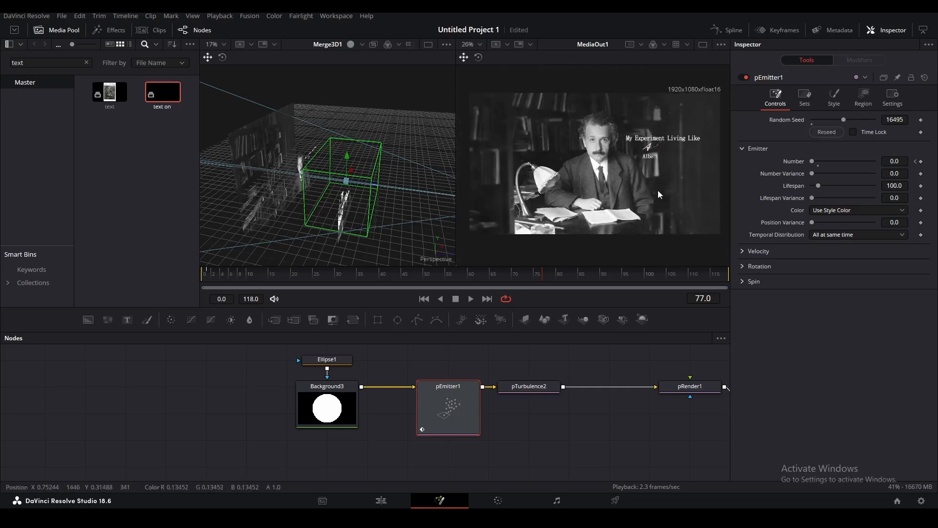
{"action": "left_click", "coordinate": [409, 402]}
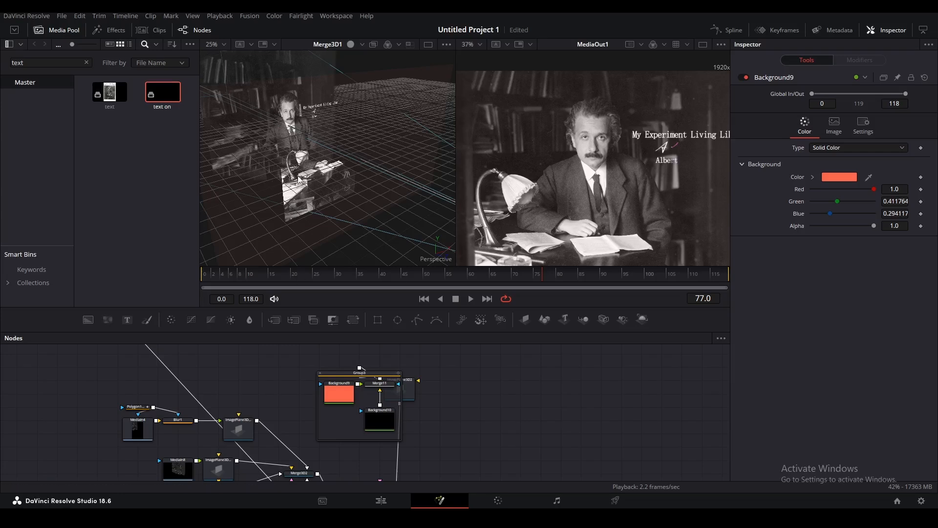
Inspect Background9 and Merge11, collapse Group3, and bring the camera transform nodes into view.
{"action": "left_click_drag", "start_coordinate": [279, 182], "coordinate": [313, 185]}
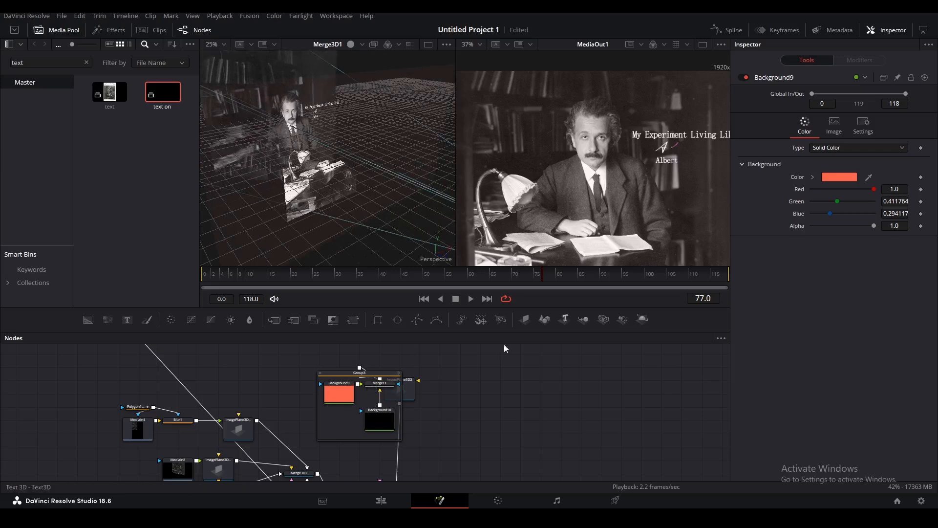
{"action": "left_click", "coordinate": [345, 400]}
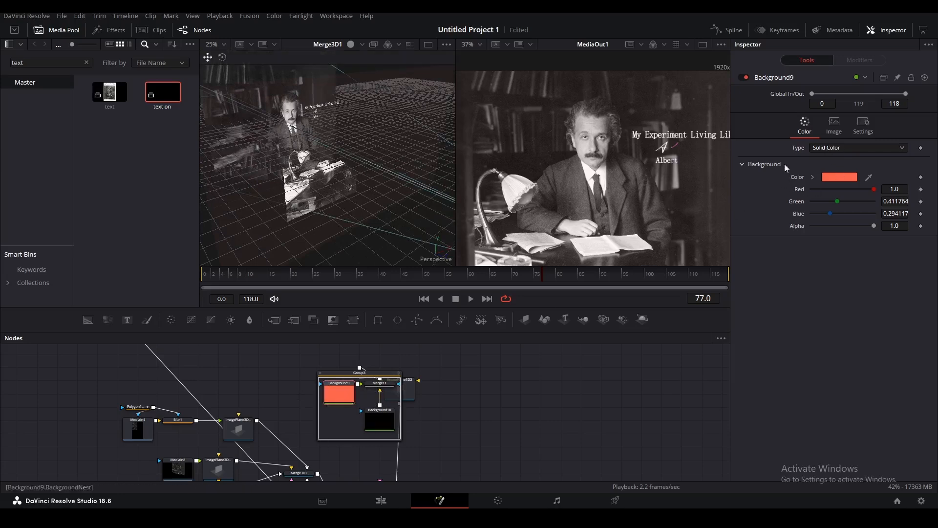
{"action": "left_click", "coordinate": [381, 387]}
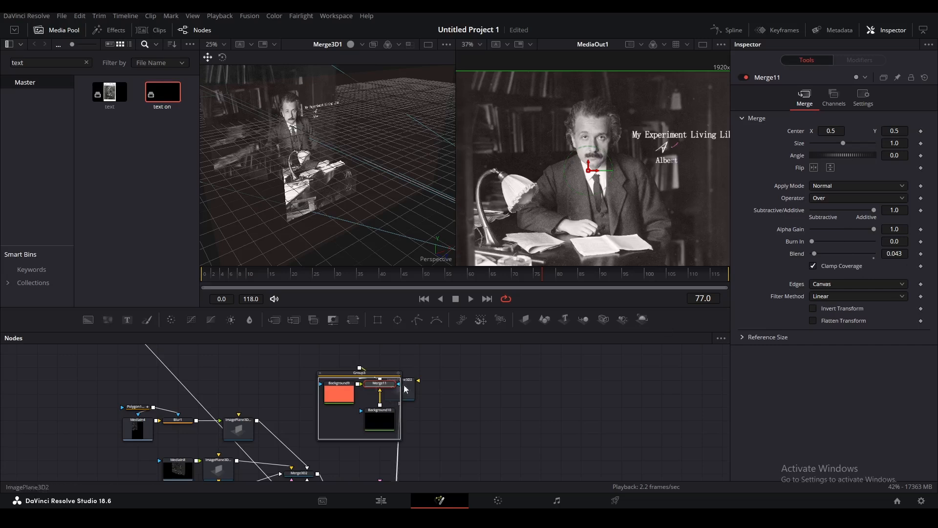
{"action": "left_click", "coordinate": [445, 397]}
{"action": "left_click_drag", "start_coordinate": [647, 206], "coordinate": [643, 183]}
{"action": "scroll", "coordinate": [444, 378], "scroll_direction": "down", "scroll_amount": 3}
{"action": "left_click_drag", "start_coordinate": [511, 409], "coordinate": [534, 373]}
{"action": "scroll", "coordinate": [441, 410], "scroll_direction": "up", "scroll_amount": 3}
Add a Transform3D2 node after Transform3D1.
{"action": "left_click", "coordinate": [437, 434]}
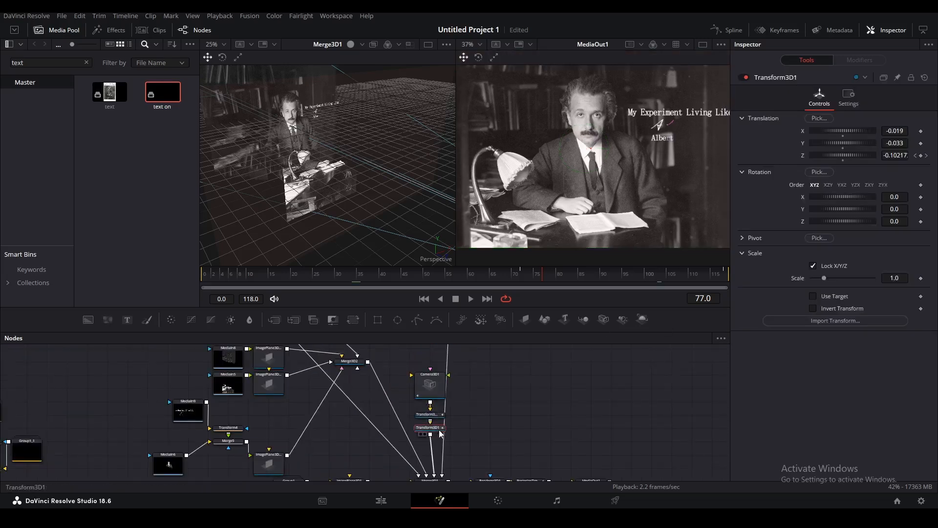
{"action": "key", "text": "shift+space"}
{"action": "key", "text": "Return"}
Preview the title around 03:06 in Timeline 2, then return to Fusion at frame 72.
{"action": "left_click", "coordinate": [382, 499]}
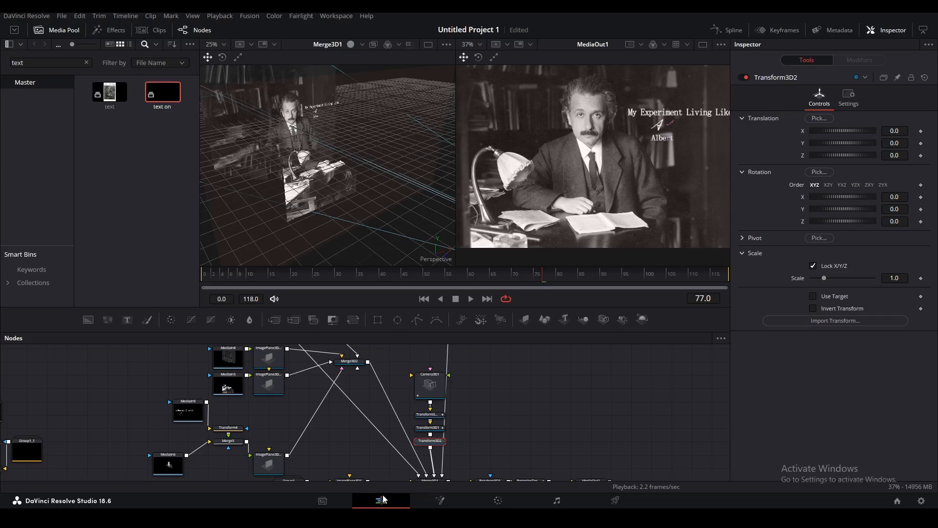
{"action": "left_click", "coordinate": [85, 381]}
{"action": "left_click_drag", "start_coordinate": [527, 394], "coordinate": [451, 401]}
{"action": "key", "text": "space"}
{"action": "key", "text": "space"}
{"action": "left_click_drag", "start_coordinate": [526, 395], "coordinate": [459, 396]}
{"action": "key", "text": "space"}
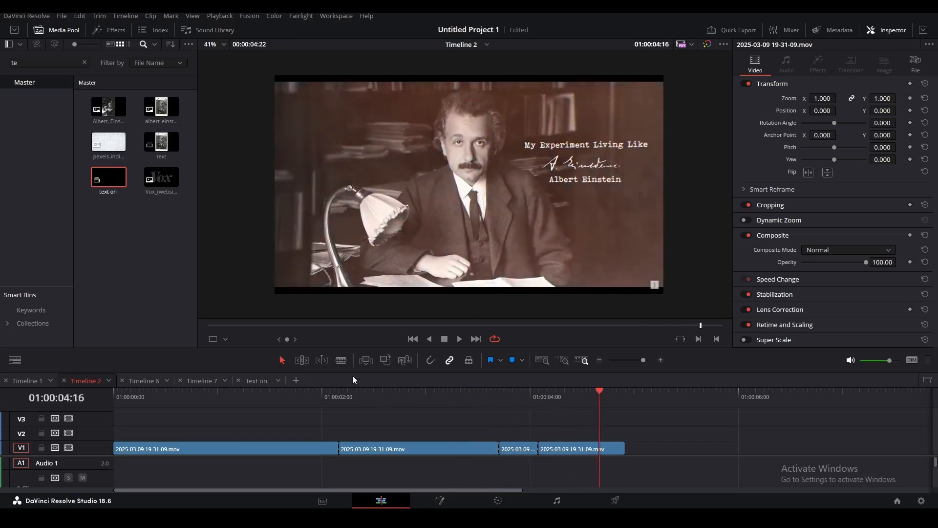
{"action": "key", "text": "shift+5"}
{"action": "left_click", "coordinate": [521, 274]}
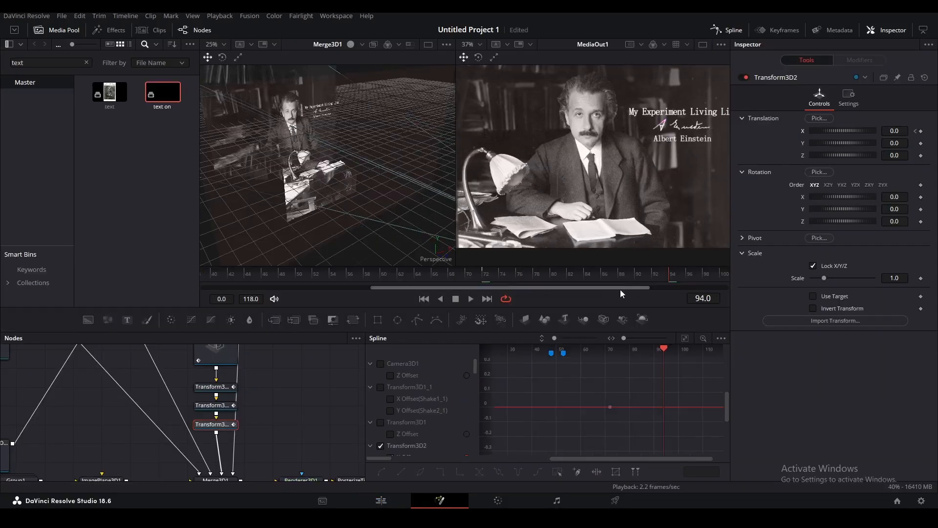
Keyframe Transform3D2's Translation X, animating it from 0 to 0.144.
{"action": "left_click", "coordinate": [703, 275]}
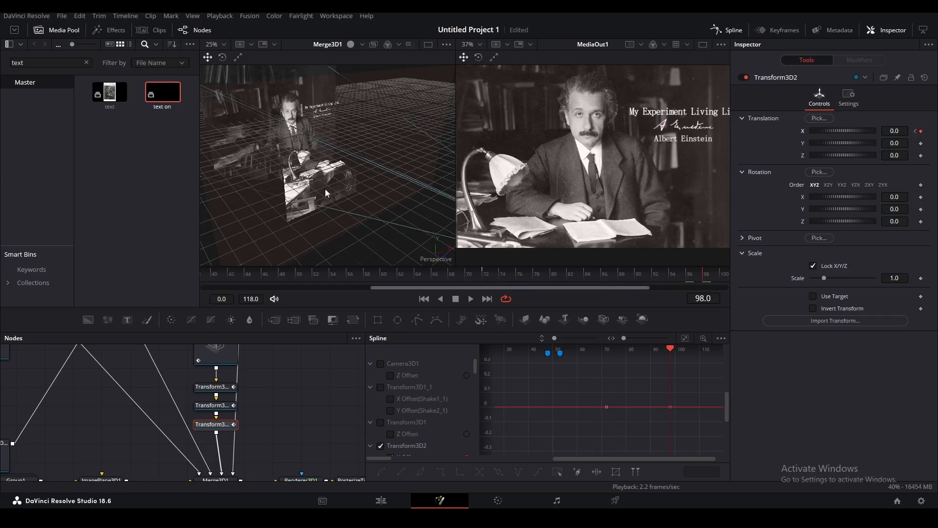
{"action": "left_click_drag", "start_coordinate": [904, 131], "coordinate": [936, 130]}
{"action": "scroll", "coordinate": [583, 124], "scroll_direction": "down", "scroll_amount": 2}
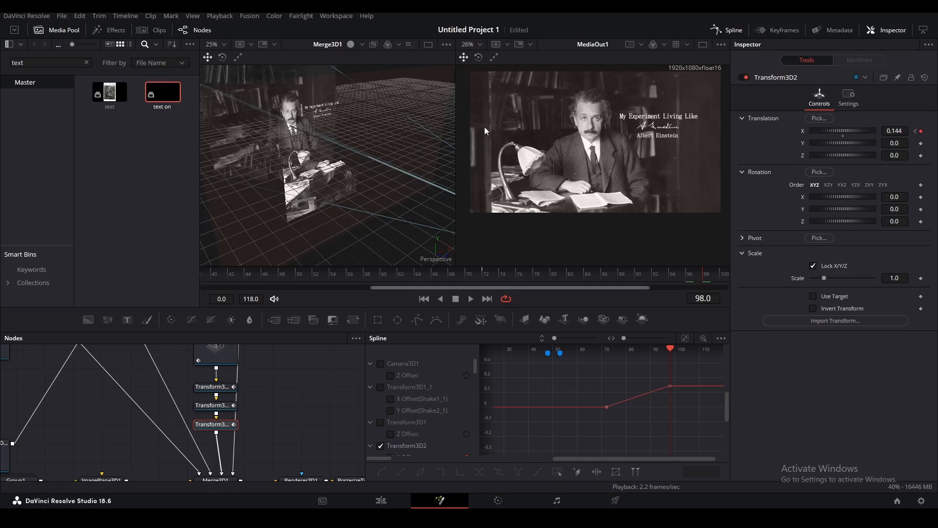
{"action": "scroll", "coordinate": [488, 86], "scroll_direction": "up", "scroll_amount": 3}
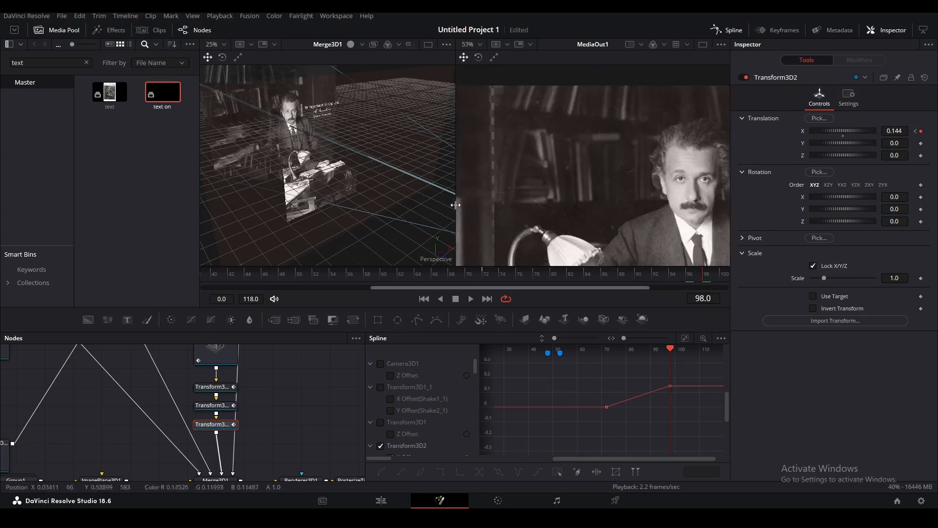
{"action": "scroll", "coordinate": [406, 179], "scroll_direction": "up", "scroll_amount": 2}
Orbit the 3D scene and undo an accidental image plane move.
{"action": "left_click_drag", "start_coordinate": [406, 179], "coordinate": [354, 210]}
{"action": "left_click", "coordinate": [400, 150]}
{"action": "scroll", "coordinate": [591, 124], "scroll_direction": "down", "scroll_amount": 1}
{"action": "scroll", "coordinate": [579, 135], "scroll_direction": "down", "scroll_amount": 1}
{"action": "left_click_drag", "start_coordinate": [579, 134], "coordinate": [529, 131]}
{"action": "key", "text": "ctrl+z"}
Select all translation keyframes in the Spline editor and smooth them into an eased curve.
{"action": "left_click", "coordinate": [685, 338]}
{"action": "key", "text": "ctrl+a"}
{"action": "key", "text": "f"}
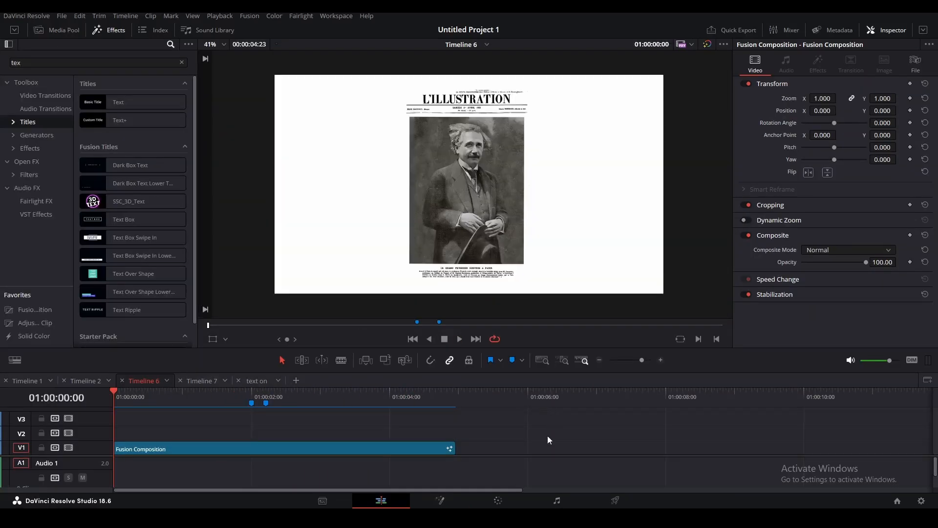
Add an Adjustment Clip on V2 trimmed to the composition, playhead at 01:00:03:21.
{"action": "left_click_drag", "start_coordinate": [30, 324], "coordinate": [112, 433]}
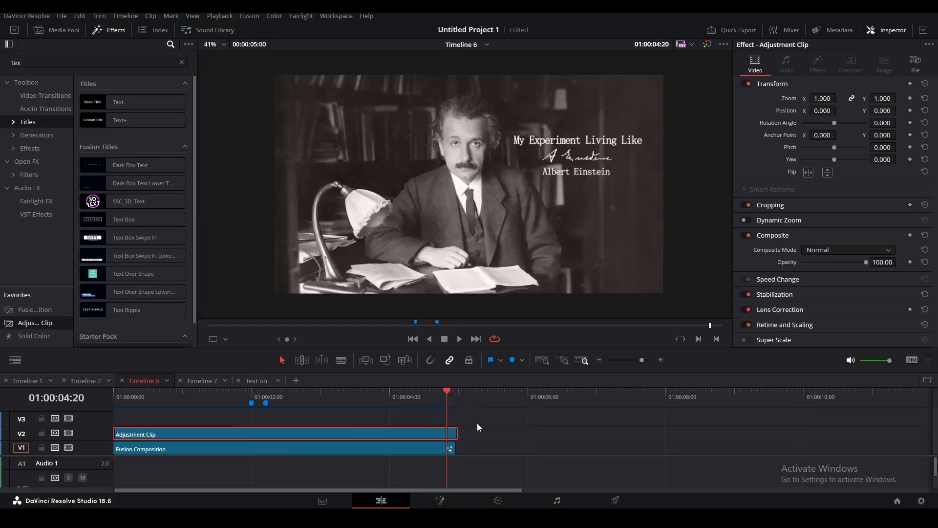
{"action": "left_click_drag", "start_coordinate": [540, 429], "coordinate": [536, 428]}
{"action": "left_click", "coordinate": [409, 407]}
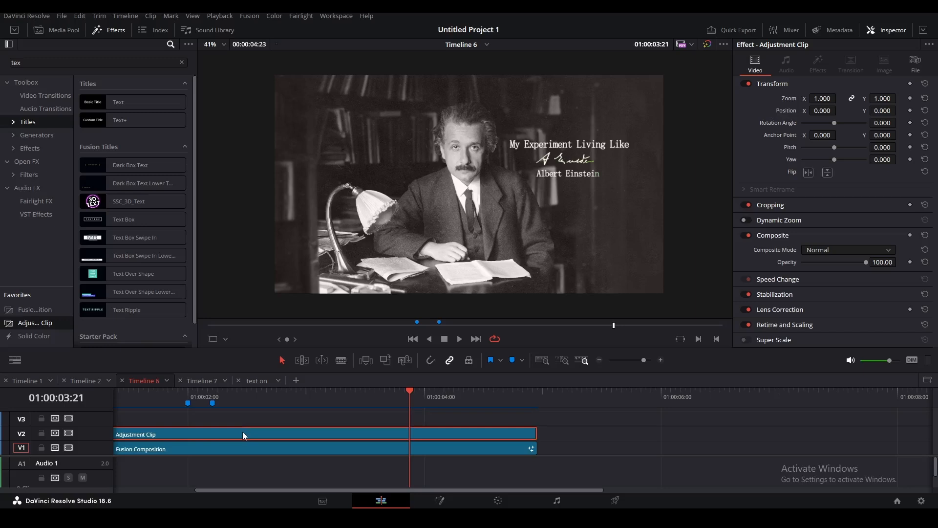
Add a Flicker Addition node to the adjustment clip's Fusion comp via a 'flic' search.
{"action": "key", "text": "shift+5"}
{"action": "key", "text": "shift+space"}
{"action": "type", "text": "tran"}
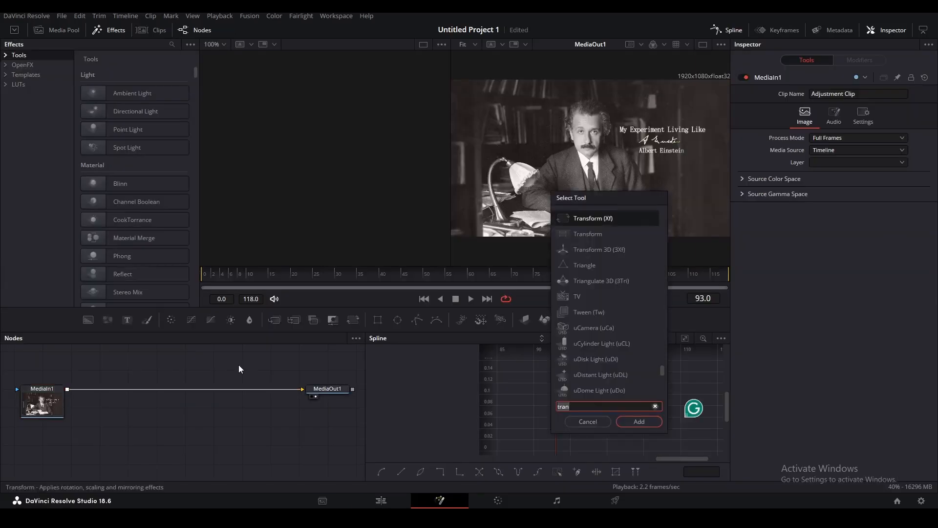
{"action": "key", "text": "BackSpace"}
{"action": "key", "text": "BackSpace"}
{"action": "key", "text": "BackSpace"}
{"action": "key", "text": "BackSpace"}
{"action": "type", "text": "flic"}
{"action": "left_click", "coordinate": [613, 230]}
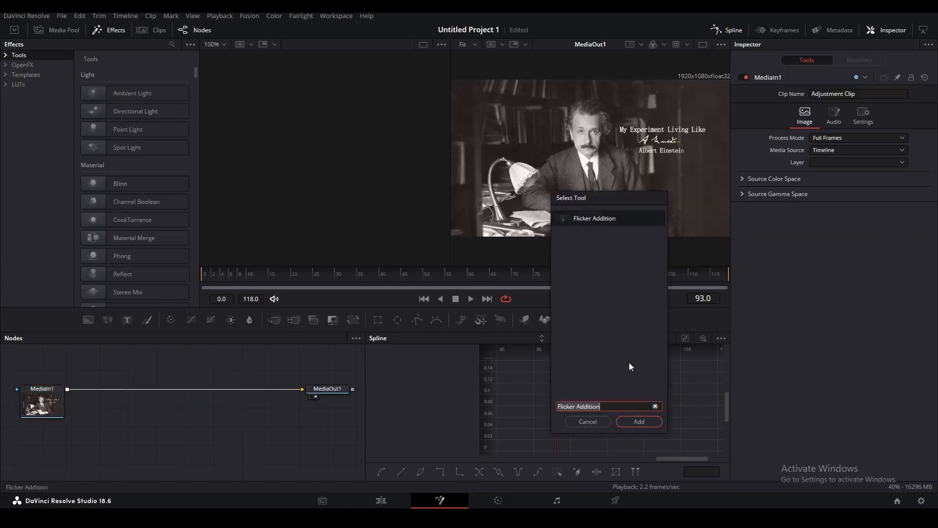
{"action": "left_click", "coordinate": [638, 422]}
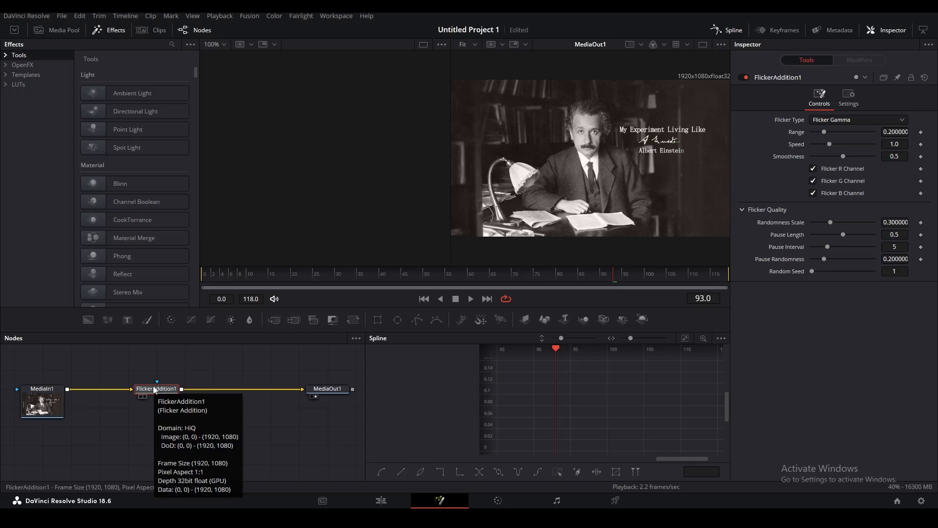
Set the flicker Range to 0.1.
{"action": "left_click", "coordinate": [897, 131]}
{"action": "type", "text": "0,1"}
{"action": "key", "text": "Return"}
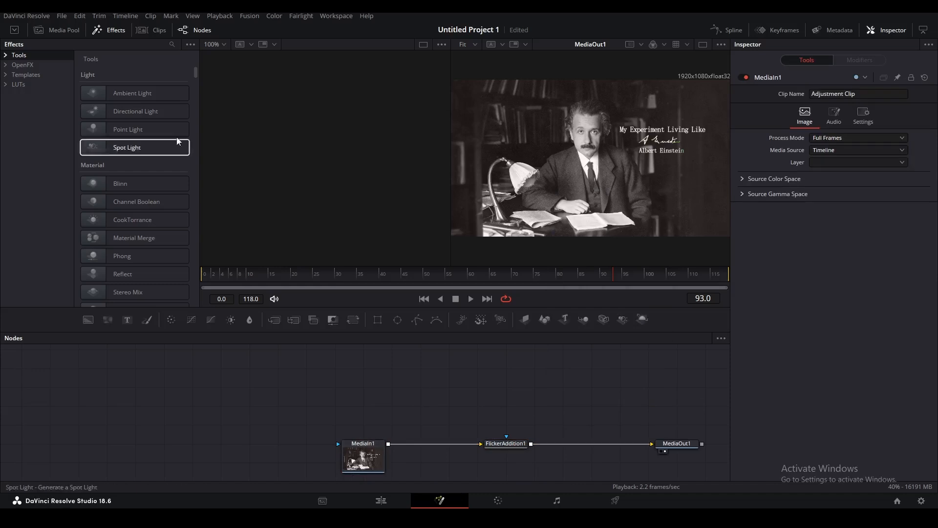
{"action": "left_click", "coordinate": [40, 77]}
{"action": "left_click", "coordinate": [172, 44]}
Insert the Chromatic Aberration template between MediaIn1 and FlickerAddition1.
{"action": "type", "text": "ch"}
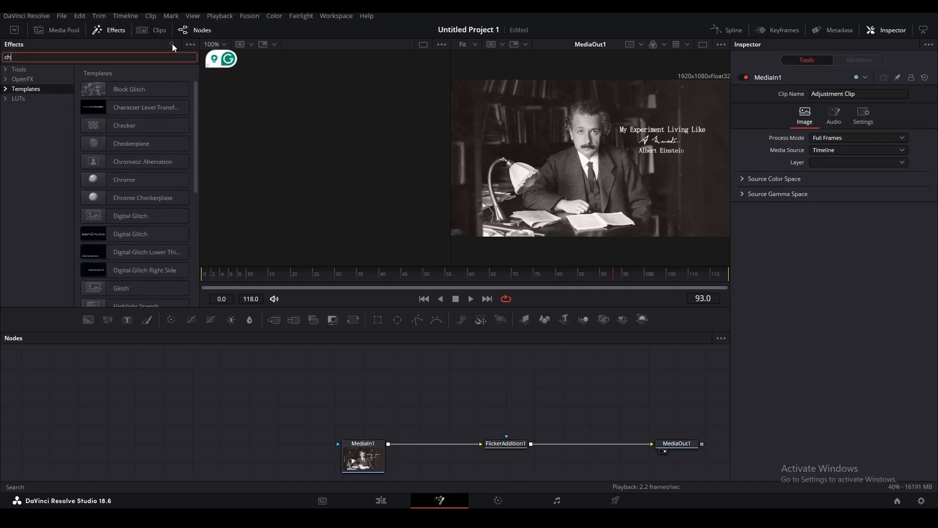
{"action": "type", "text": "r"}
{"action": "left_click_drag", "start_coordinate": [139, 90], "coordinate": [429, 449]}
{"action": "left_click_drag", "start_coordinate": [580, 427], "coordinate": [484, 392]}
{"action": "left_click", "coordinate": [316, 416]}
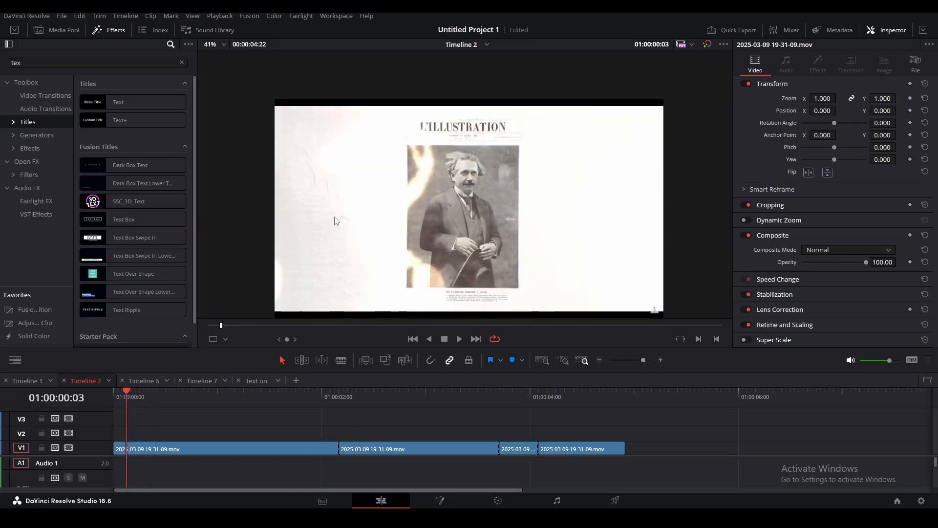
Zoom the viewer and scrub through the newspaper page clip.
{"action": "scroll", "coordinate": [337, 232], "scroll_direction": "up", "scroll_amount": 2}
{"action": "left_click_drag", "start_coordinate": [449, 244], "coordinate": [483, 176]}
{"action": "left_click_drag", "start_coordinate": [128, 395], "coordinate": [309, 401]}
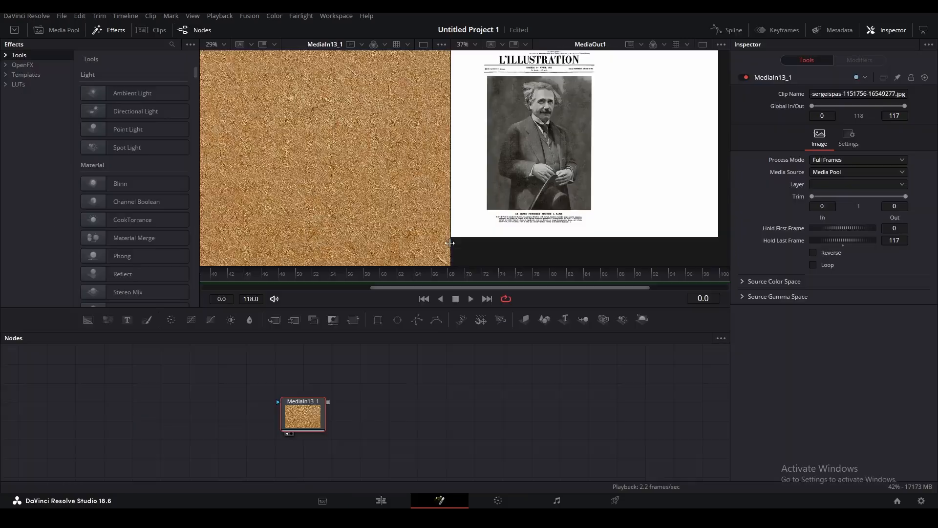
Paste a Luma Keyer, feed the paper texture into it, and view the keyed result.
{"action": "left_click_drag", "start_coordinate": [450, 241], "coordinate": [517, 255]}
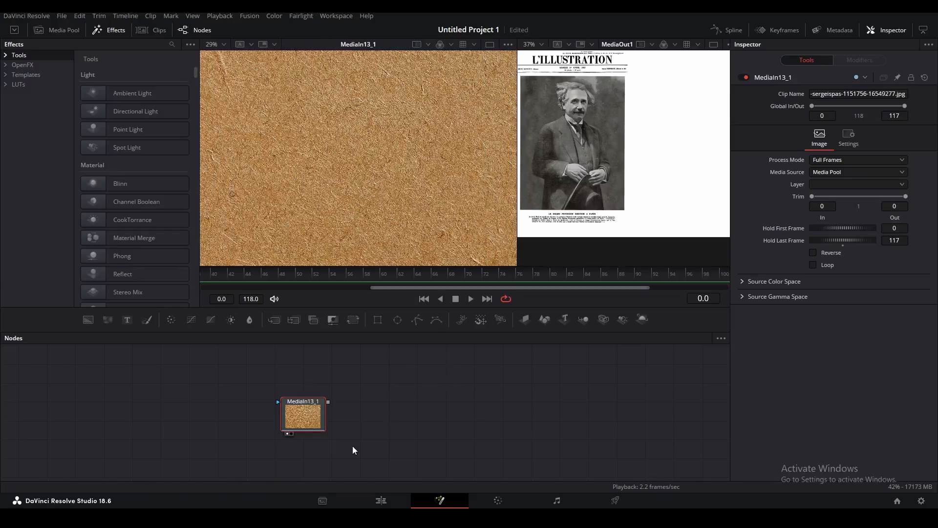
{"action": "left_click", "coordinate": [464, 384]}
{"action": "left_click_drag", "start_coordinate": [464, 384], "coordinate": [398, 389]}
{"action": "left_click", "coordinate": [300, 397]}
{"action": "key", "text": "ctrl+v"}
{"action": "left_click_drag", "start_coordinate": [262, 407], "coordinate": [318, 408]}
{"action": "key", "text": "1"}
{"action": "left_click_drag", "start_coordinate": [237, 416], "coordinate": [180, 415]}
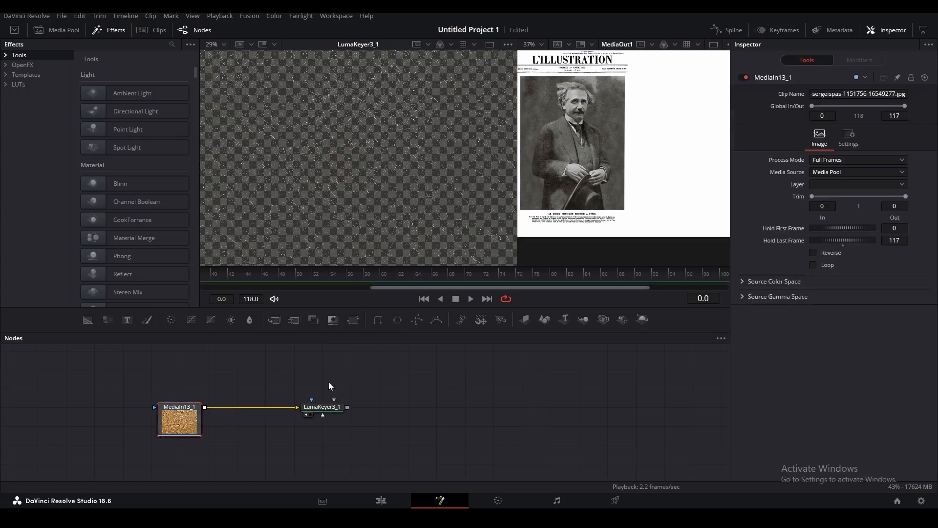
Insert Transform5 between the texture and the keyer and add an expression to its Angle.
{"action": "left_click", "coordinate": [352, 320]}
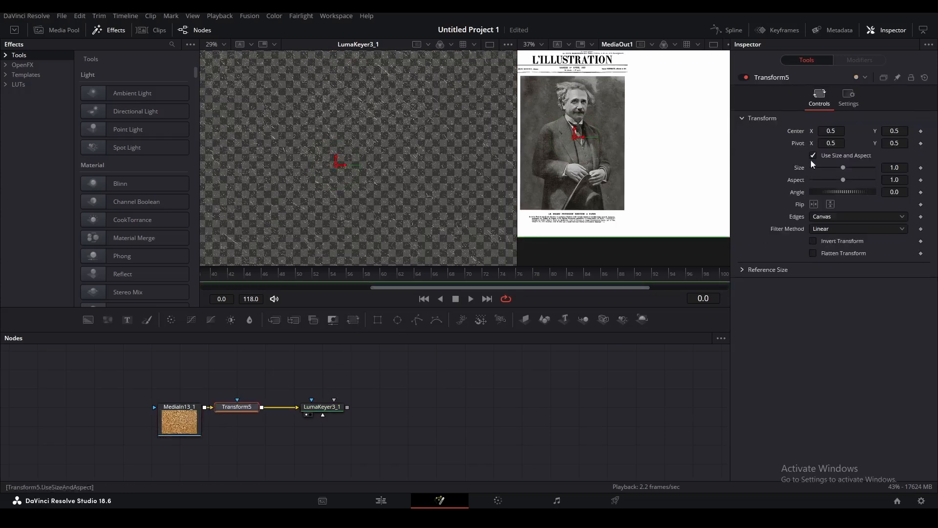
{"action": "right_click", "coordinate": [795, 194]}
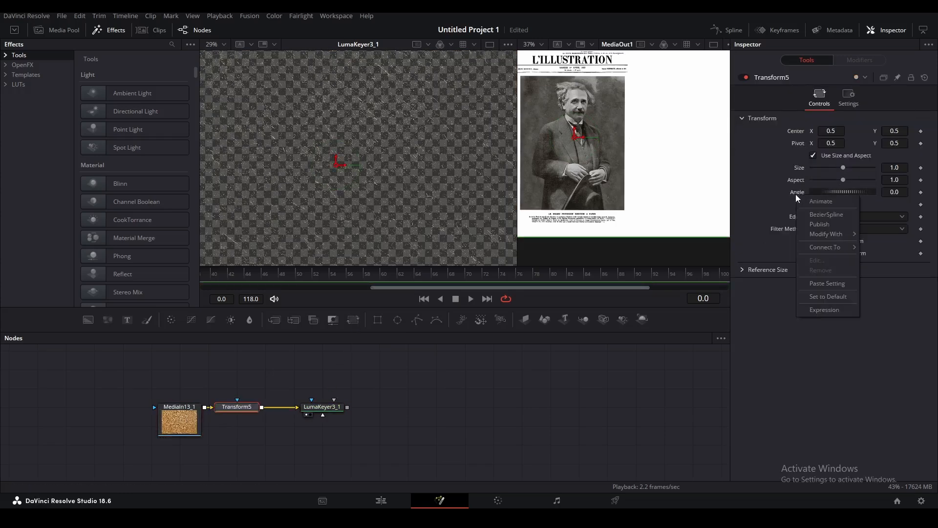
{"action": "left_click", "coordinate": [825, 310]}
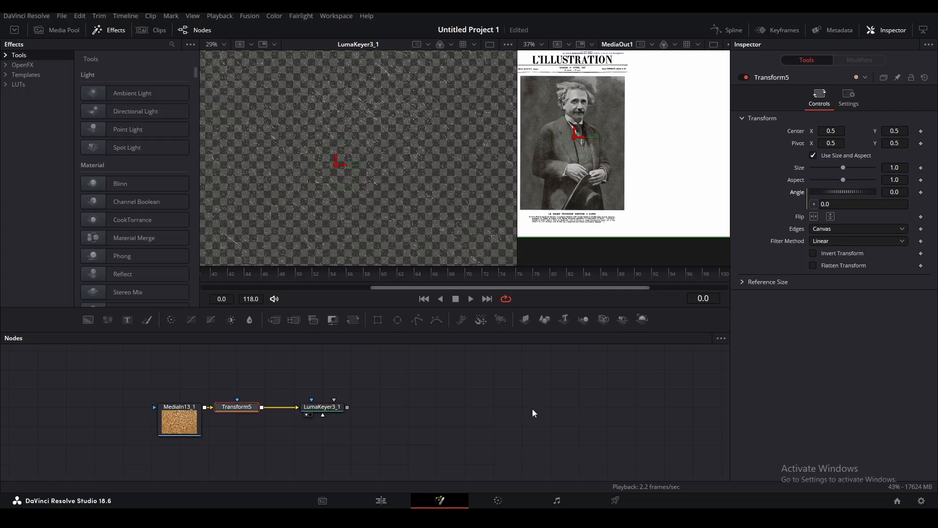
{"action": "left_click", "coordinate": [136, 398]}
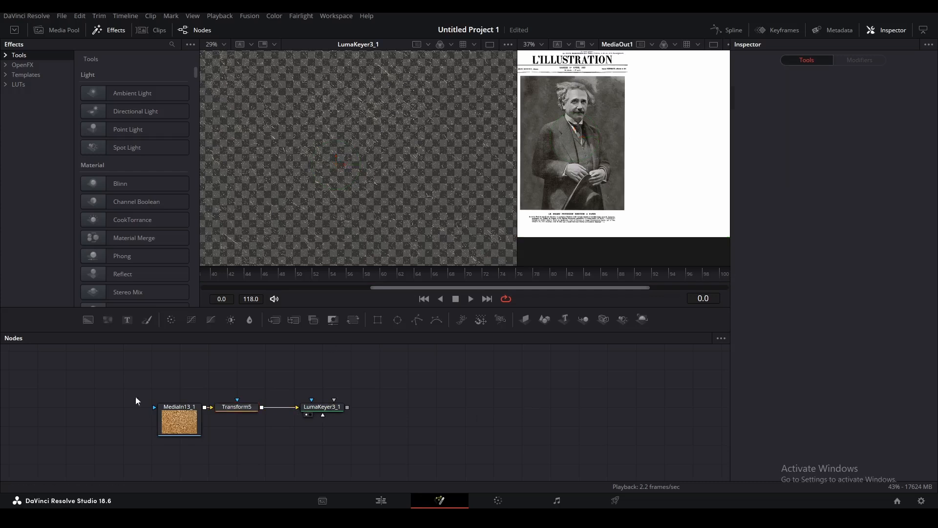
{"action": "left_click", "coordinate": [250, 408]}
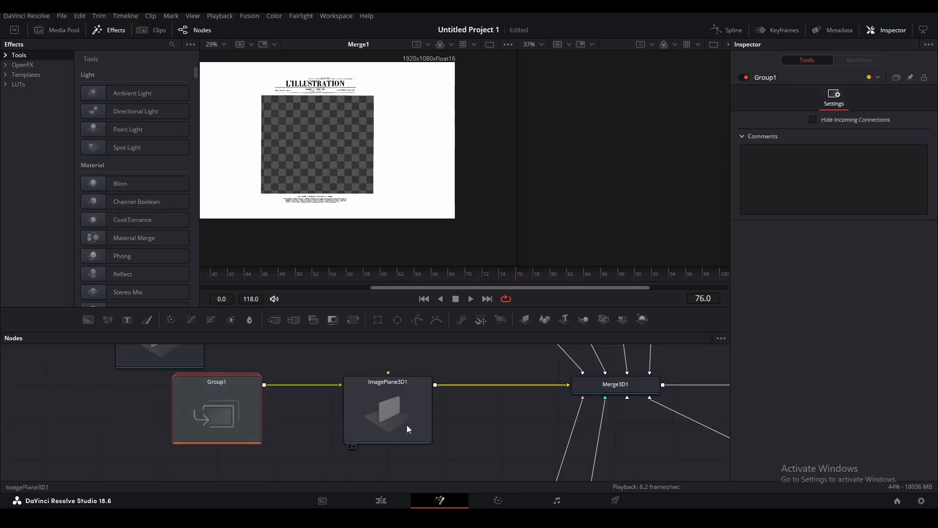
Paste the copied newspaper node group Group1 into this comp and ungroup it.
{"action": "scroll", "coordinate": [440, 411], "scroll_direction": "down", "scroll_amount": 5}
{"action": "left_click_drag", "start_coordinate": [482, 390], "coordinate": [140, 455]}
{"action": "left_click_drag", "start_coordinate": [405, 385], "coordinate": [346, 404]}
{"action": "left_click", "coordinate": [347, 403]}
{"action": "key", "text": "ctrl+v"}
{"action": "scroll", "coordinate": [347, 404], "scroll_direction": "up", "scroll_amount": 5}
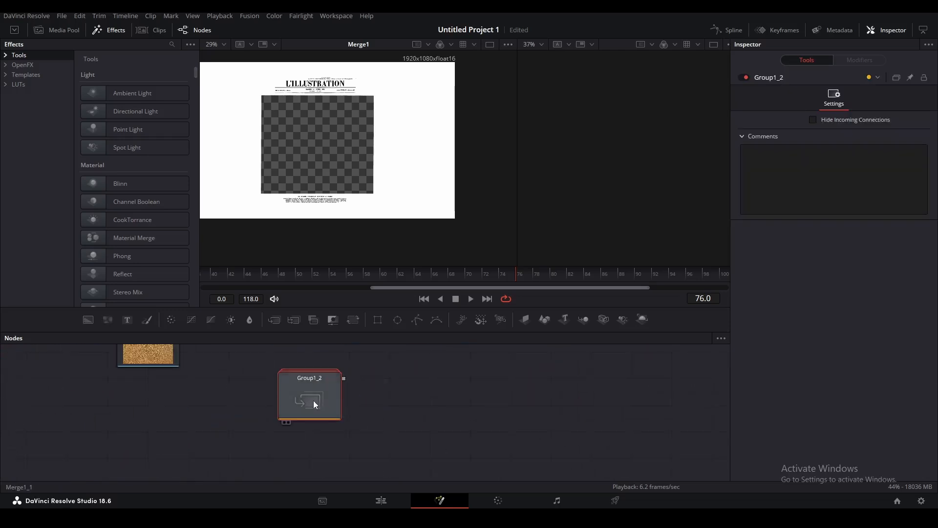
{"action": "right_click", "coordinate": [317, 403]}
{"action": "left_click", "coordinate": [352, 218]}
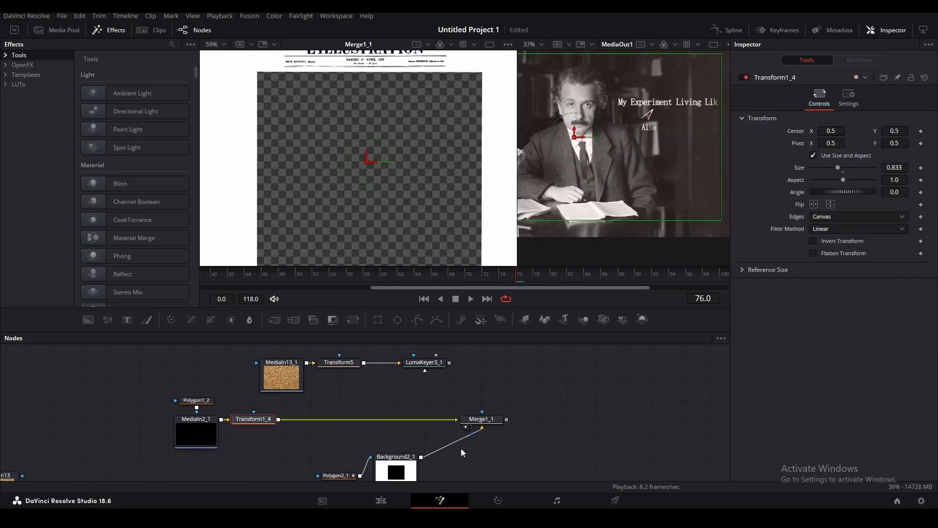
Merge the LumaKeyer3_1 texture with Background2_1 into Merge6 and view it.
{"action": "left_click_drag", "start_coordinate": [481, 419], "coordinate": [396, 419]}
{"action": "left_click_drag", "start_coordinate": [384, 470], "coordinate": [555, 432]}
{"action": "left_click_drag", "start_coordinate": [449, 362], "coordinate": [543, 420]}
{"action": "left_click_drag", "start_coordinate": [623, 420], "coordinate": [481, 420]}
{"action": "key", "text": "1"}
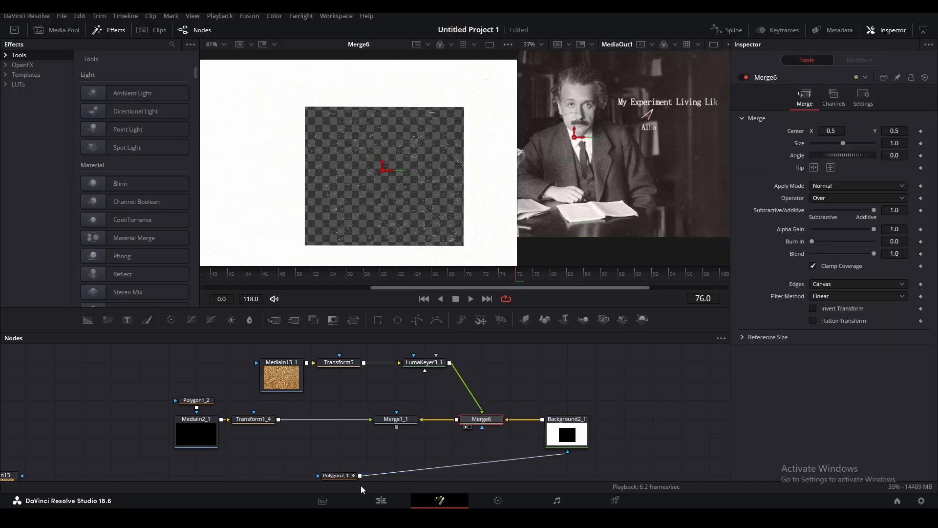
Add Background4 after the keyer with Alpha 0.417 and connect it into Merge6.
{"action": "left_click_drag", "start_coordinate": [536, 382], "coordinate": [526, 424]}
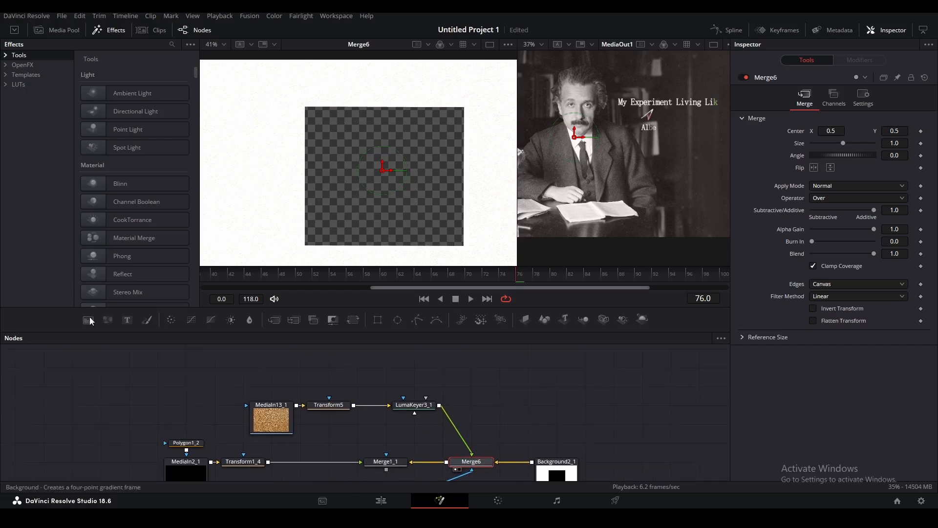
{"action": "left_click_drag", "start_coordinate": [90, 318], "coordinate": [527, 399]}
{"action": "left_click_drag", "start_coordinate": [473, 452], "coordinate": [545, 389]}
{"action": "left_click_drag", "start_coordinate": [553, 387], "coordinate": [470, 460]}
{"action": "left_click_drag", "start_coordinate": [551, 399], "coordinate": [481, 416]}
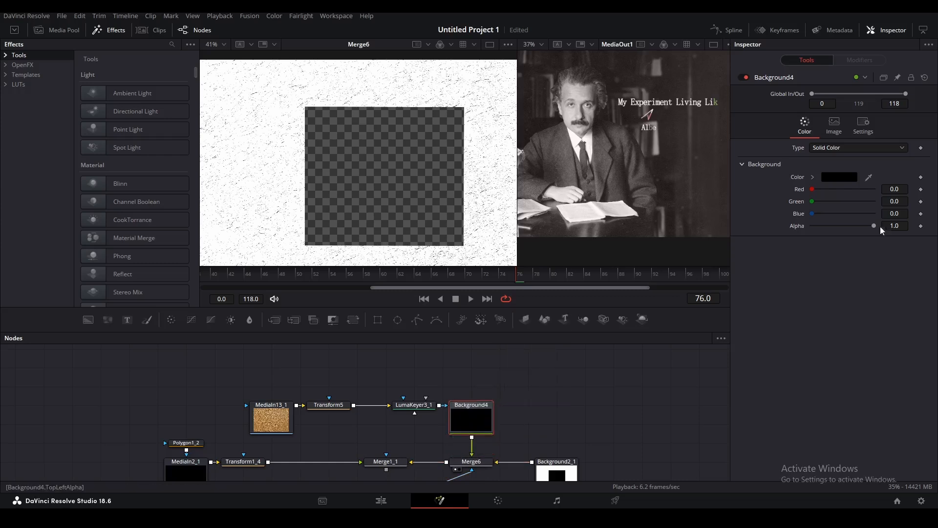
{"action": "left_click_drag", "start_coordinate": [874, 226], "coordinate": [838, 227]}
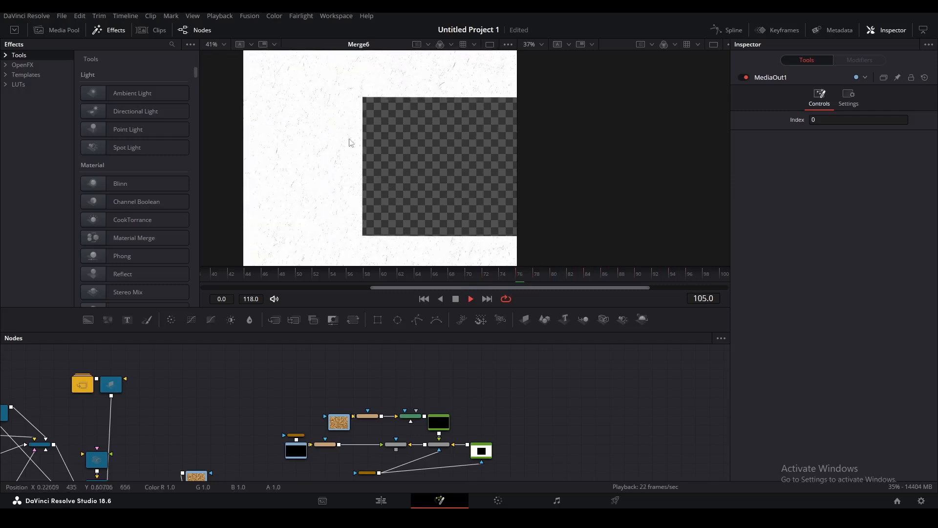
Pan and scrub the viewer to check the composite at frame 4.
{"action": "left_click_drag", "start_coordinate": [333, 138], "coordinate": [314, 169]}
{"action": "left_click_drag", "start_coordinate": [266, 279], "coordinate": [205, 280]}
{"action": "scroll", "coordinate": [370, 280], "scroll_direction": "down", "scroll_amount": 3}
{"action": "scroll", "coordinate": [369, 279], "scroll_direction": "down", "scroll_amount": 4}
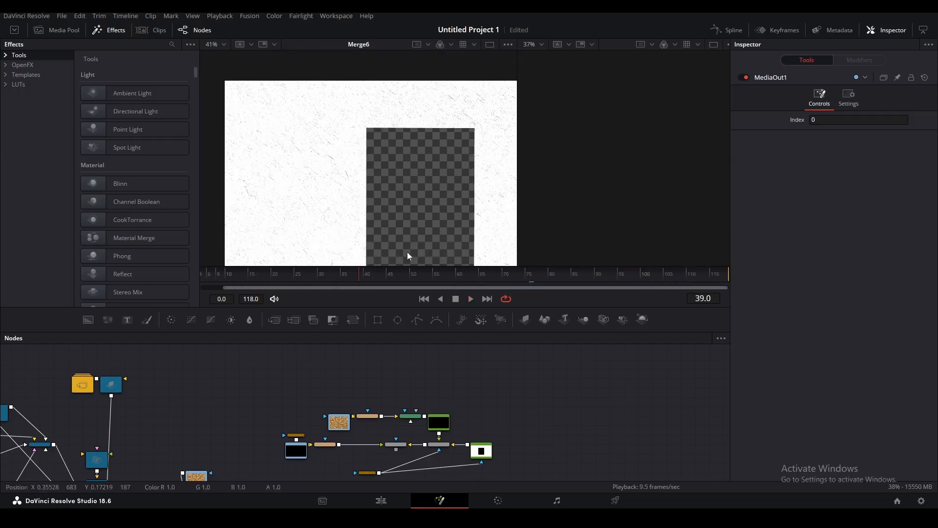
{"action": "left_click_drag", "start_coordinate": [456, 180], "coordinate": [439, 150]}
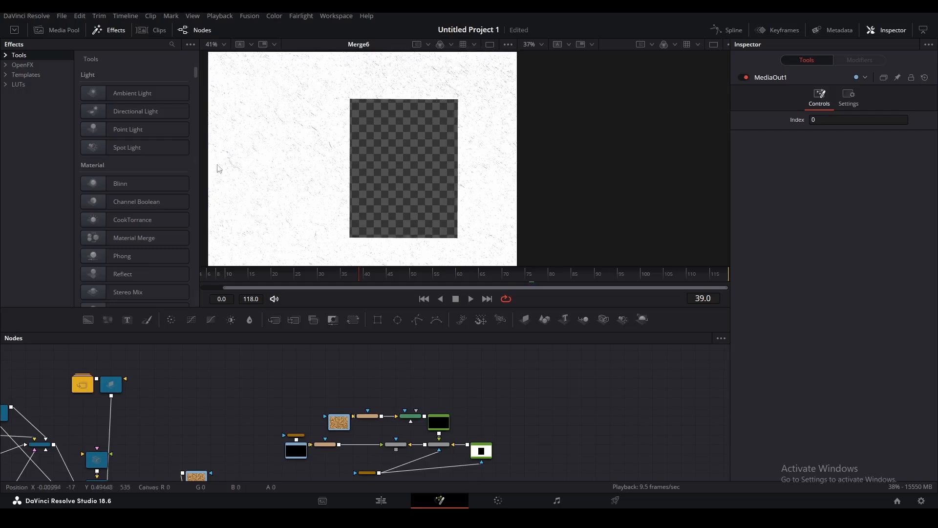
{"action": "scroll", "coordinate": [243, 278], "scroll_direction": "down", "scroll_amount": 2}
{"action": "left_click_drag", "start_coordinate": [242, 276], "coordinate": [221, 274]}
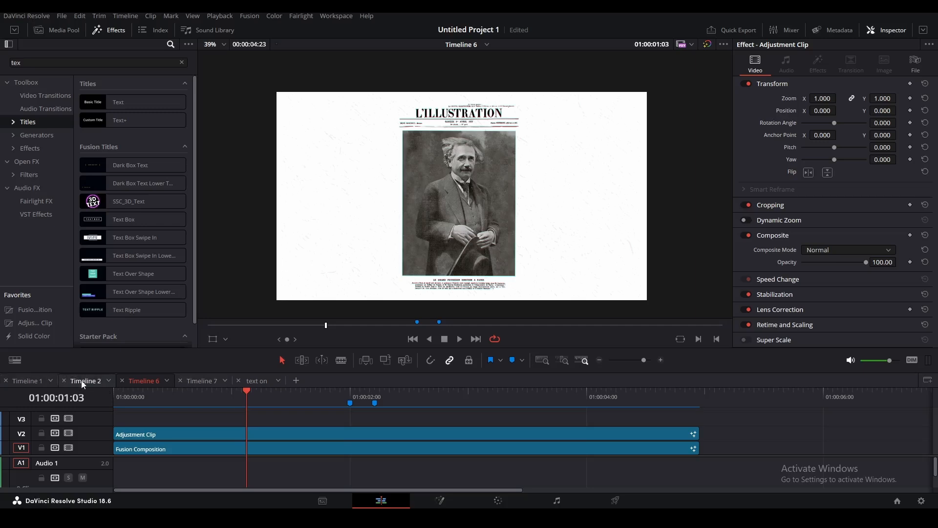
{"action": "left_click", "coordinate": [82, 381]}
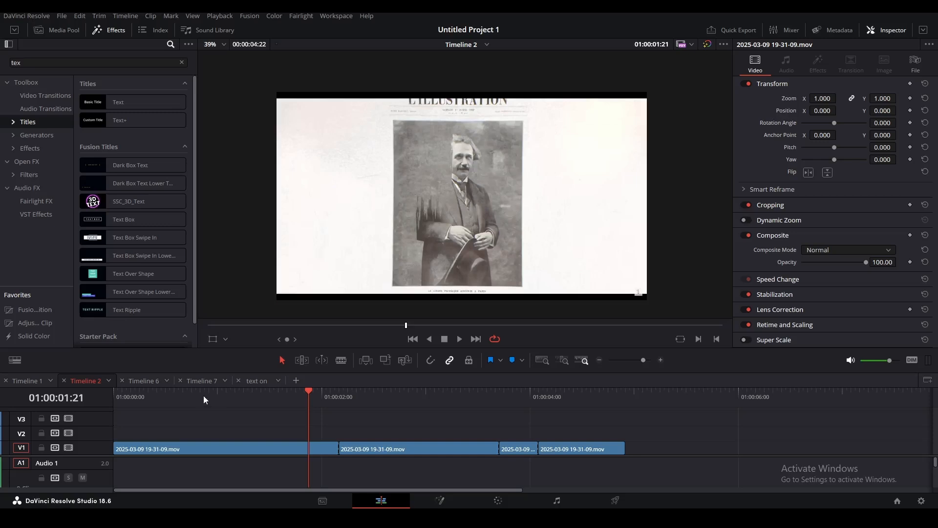
Open Timeline 2's clip in Fusion and add a Dent node.
{"action": "key", "text": "shift+5"}
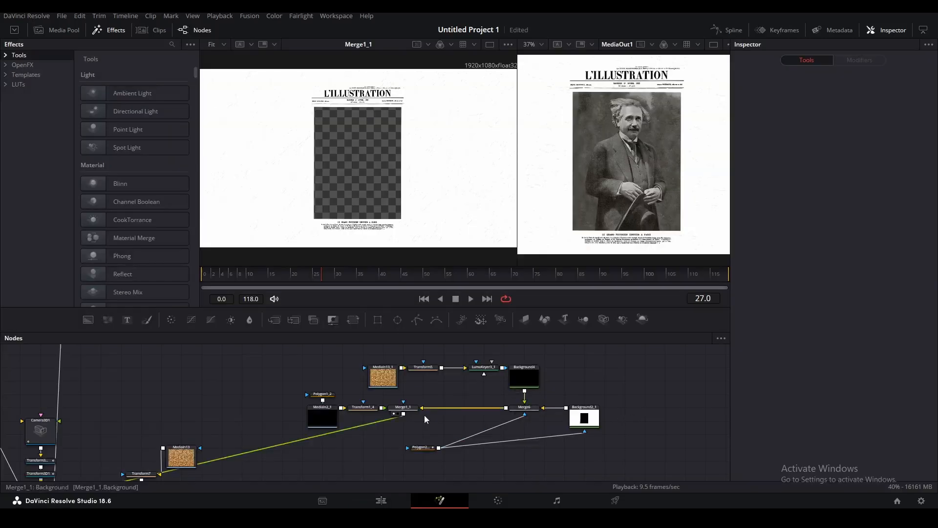
{"action": "scroll", "coordinate": [493, 402], "scroll_direction": "up", "scroll_amount": 2}
{"action": "key", "text": "shift+space"}
{"action": "type", "text": "dent"}
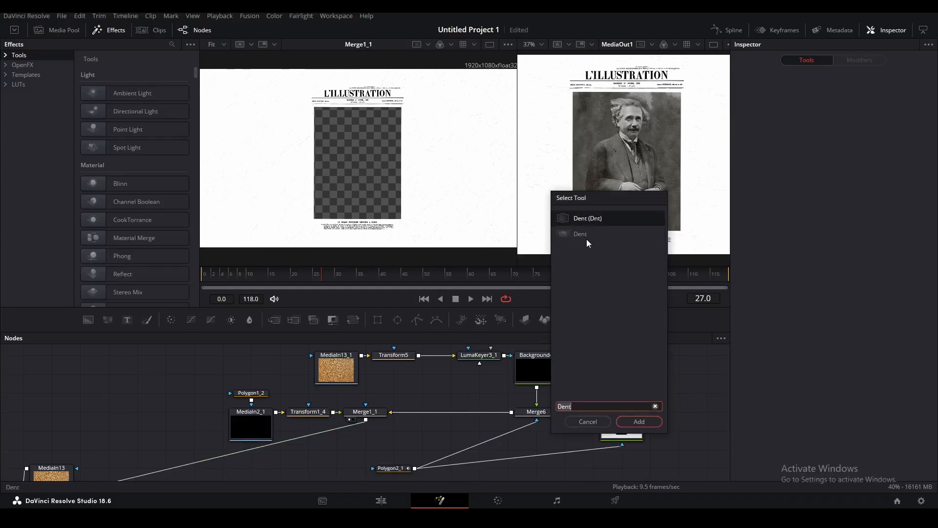
{"action": "left_click", "coordinate": [582, 234]}
{"action": "left_click", "coordinate": [643, 426]}
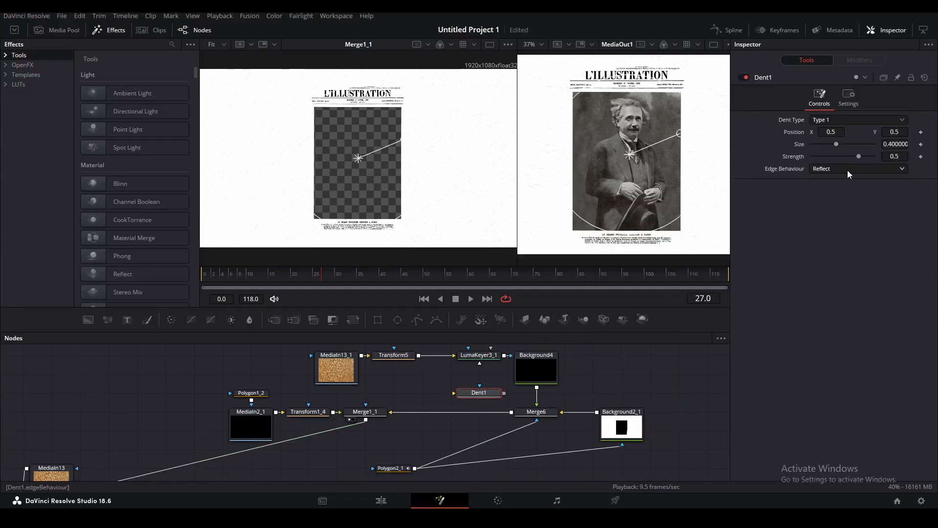
Insert Dent1 between Merge1_1 and Merge6 as Type 2, size 0.489, strength 0.328.
{"action": "left_click", "coordinate": [843, 118]}
{"action": "left_click", "coordinate": [831, 142]}
{"action": "left_click_drag", "start_coordinate": [479, 392], "coordinate": [421, 411]}
{"action": "left_click_drag", "start_coordinate": [401, 213], "coordinate": [414, 228]}
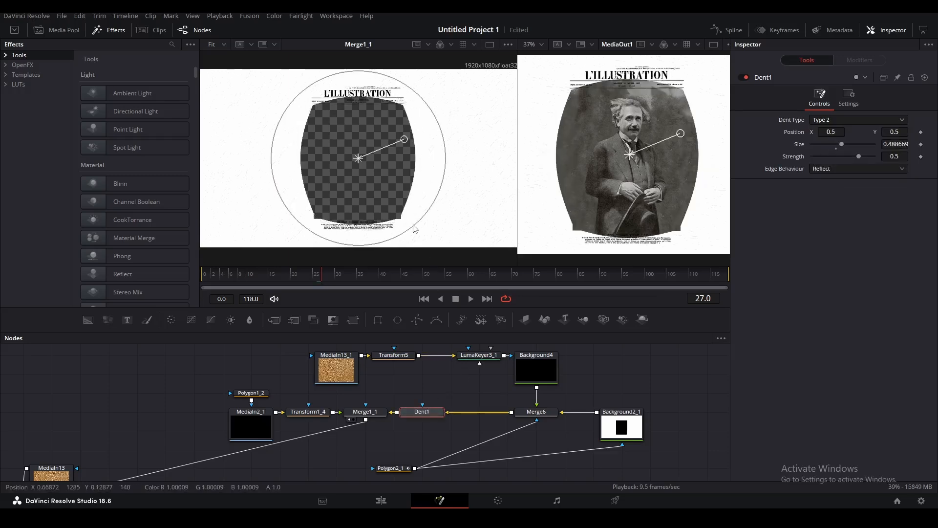
{"action": "left_click_drag", "start_coordinate": [405, 139], "coordinate": [377, 154]}
{"action": "scroll", "coordinate": [425, 93], "scroll_direction": "up", "scroll_amount": 2}
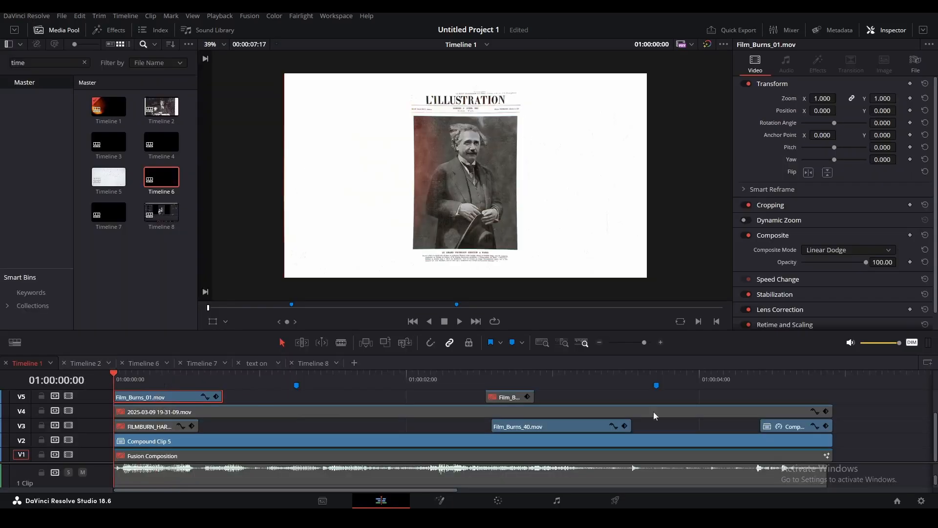
Set Film_Burns_40.mov's composite opacity to 9.92, then play Timeline 1 to preview the burn.
{"action": "left_click_drag", "start_coordinate": [127, 382], "coordinate": [185, 380]}
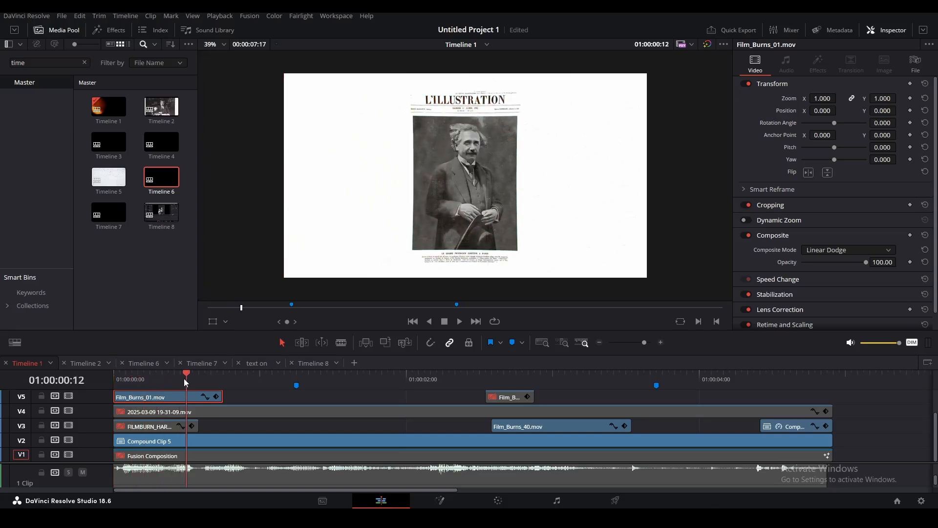
{"action": "left_click", "coordinate": [508, 379]}
{"action": "left_click", "coordinate": [515, 426]}
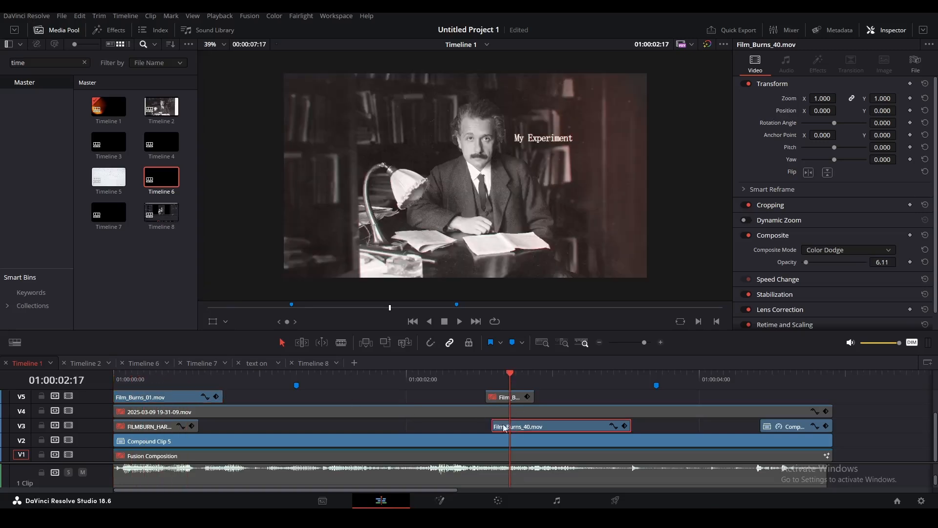
{"action": "mouse_move", "coordinate": [807, 262]}
{"action": "left_mouse_down"}
{"action": "mouse_move", "coordinate": [831, 263]}
{"action": "mouse_move", "coordinate": [809, 266]}
{"action": "left_mouse_up"}
{"action": "left_click_drag", "start_coordinate": [510, 379], "coordinate": [86, 398]}
{"action": "key", "text": "space"}
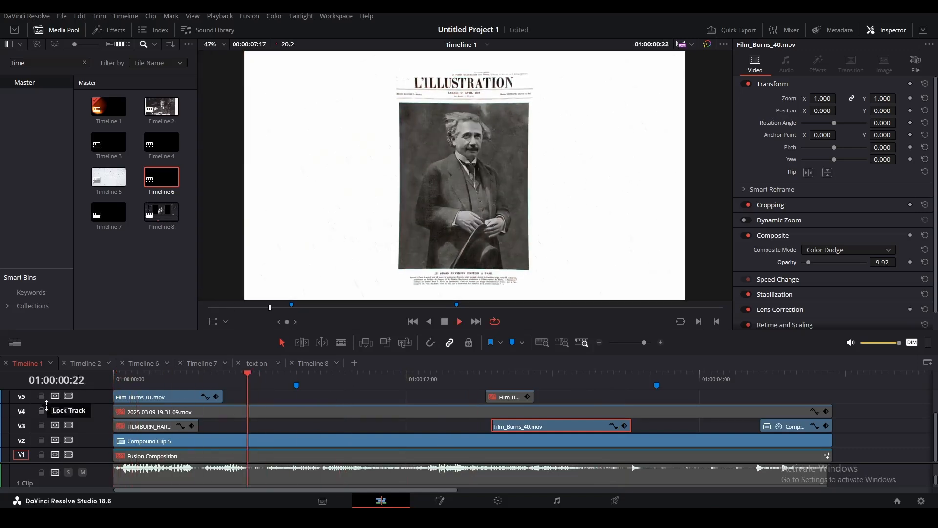